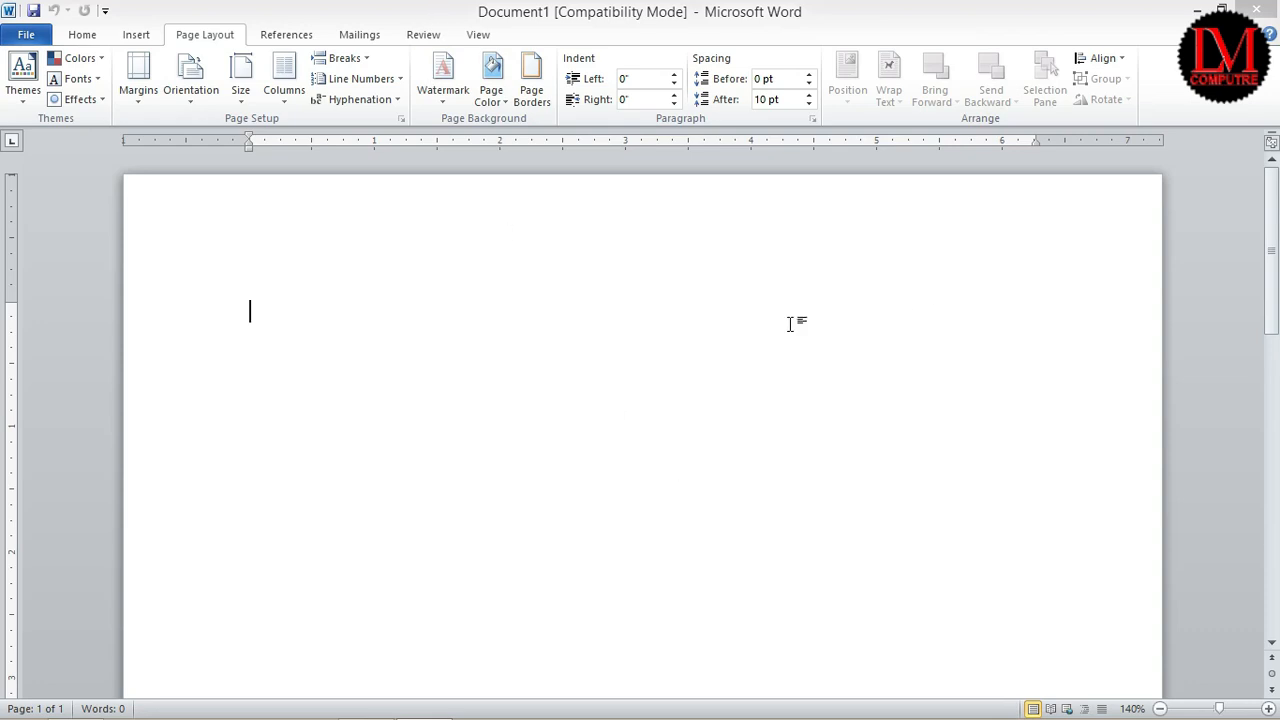
- Fill the blank document with automatically generated sample paragraphs using =rand()
{"action": "type", "text": "=rand()"}
{"action": "key", "text": "Return"}
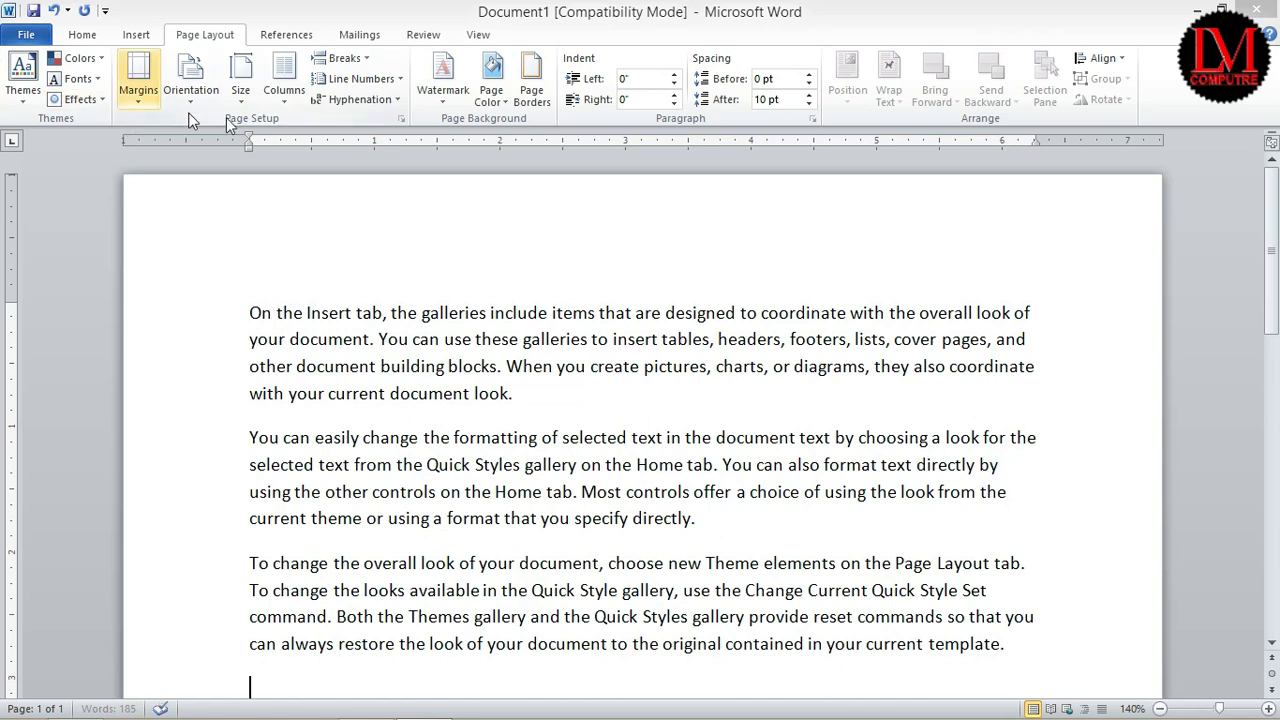
- Set the document's paper size to A4 (8.27" x 11.69")
{"action": "left_click", "coordinate": [135, 103]}
{"action": "left_click", "coordinate": [241, 98]}
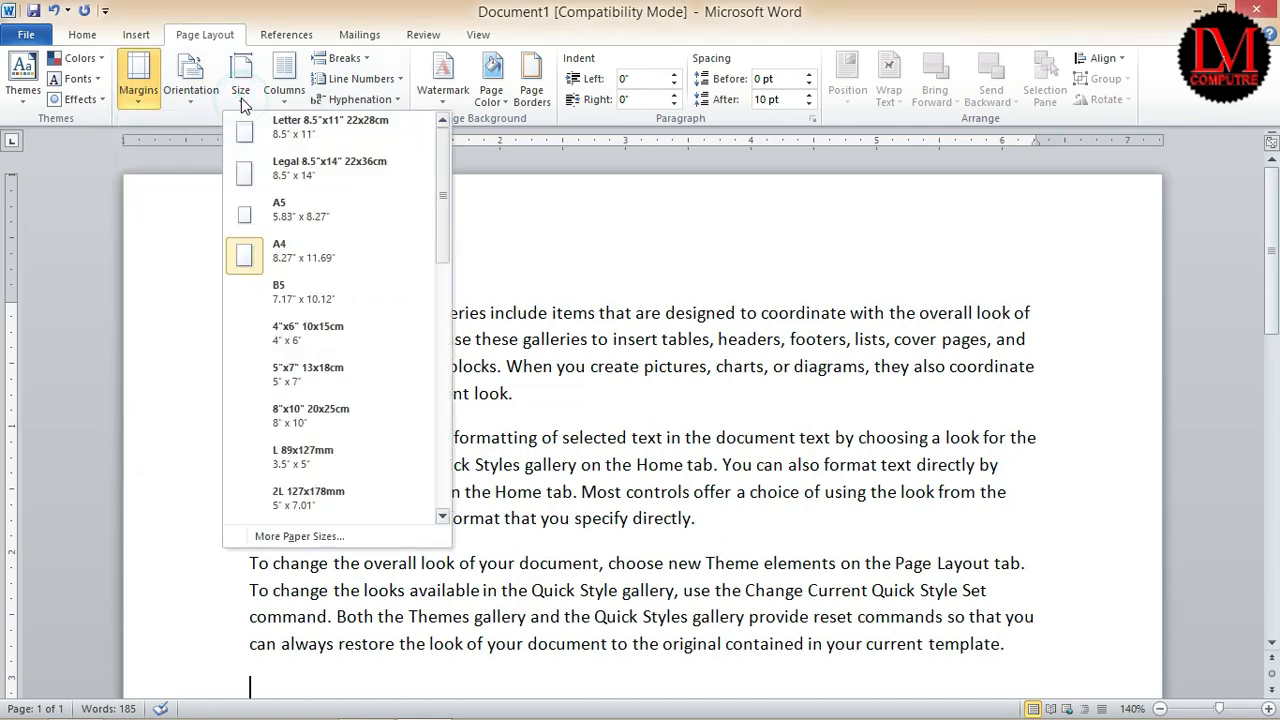
{"action": "left_click", "coordinate": [283, 252]}
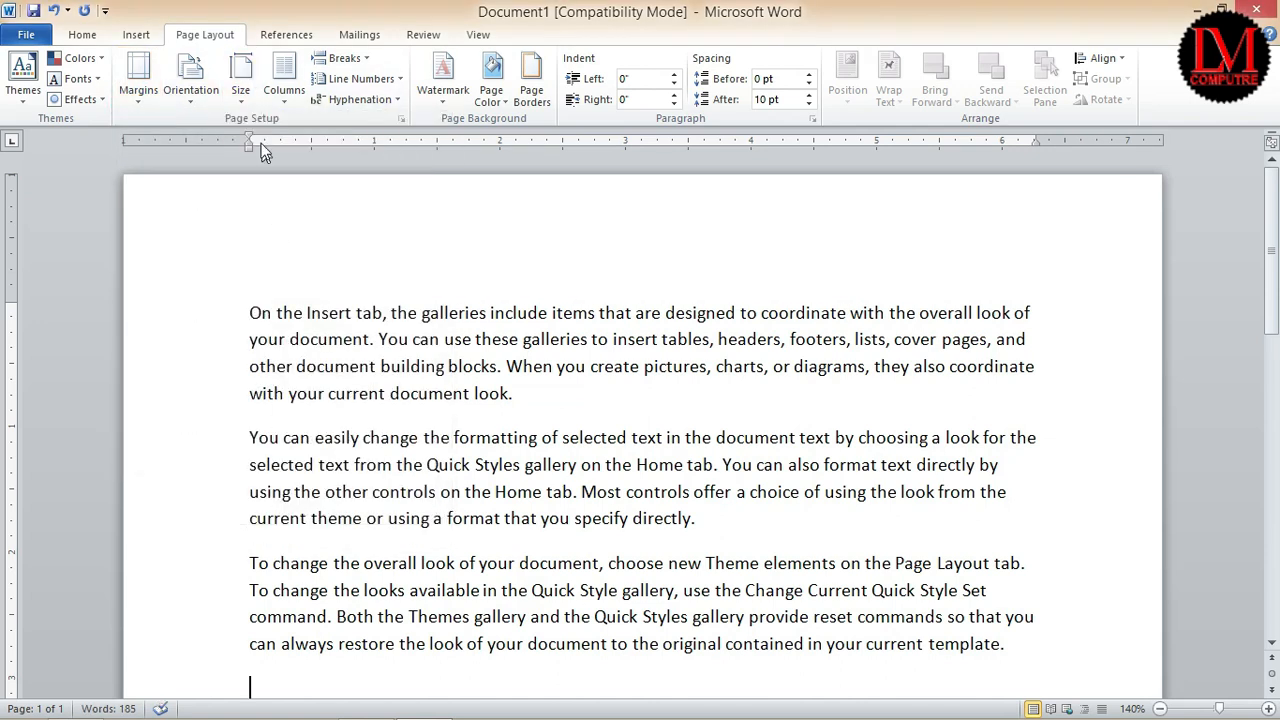
{"action": "left_click", "coordinate": [248, 104]}
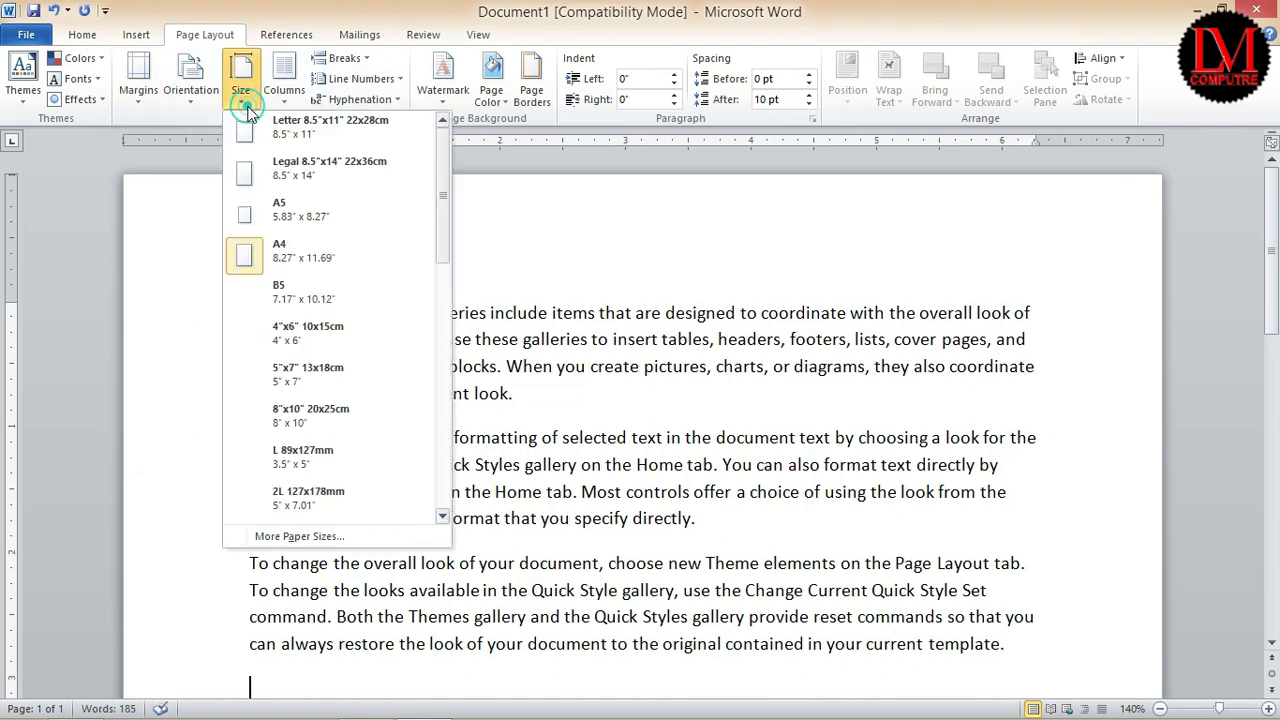
{"action": "left_click", "coordinate": [277, 257]}
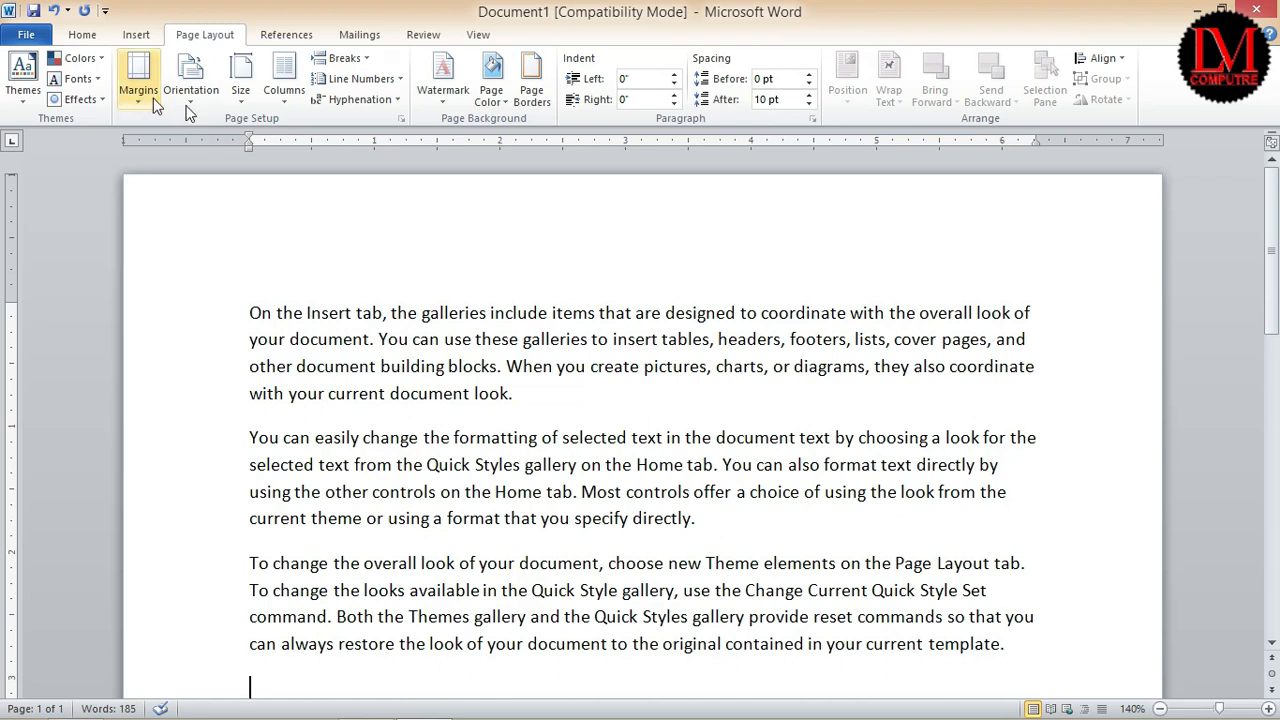
- Change the page orientation to landscape and check the whole page
{"action": "left_click", "coordinate": [196, 104]}
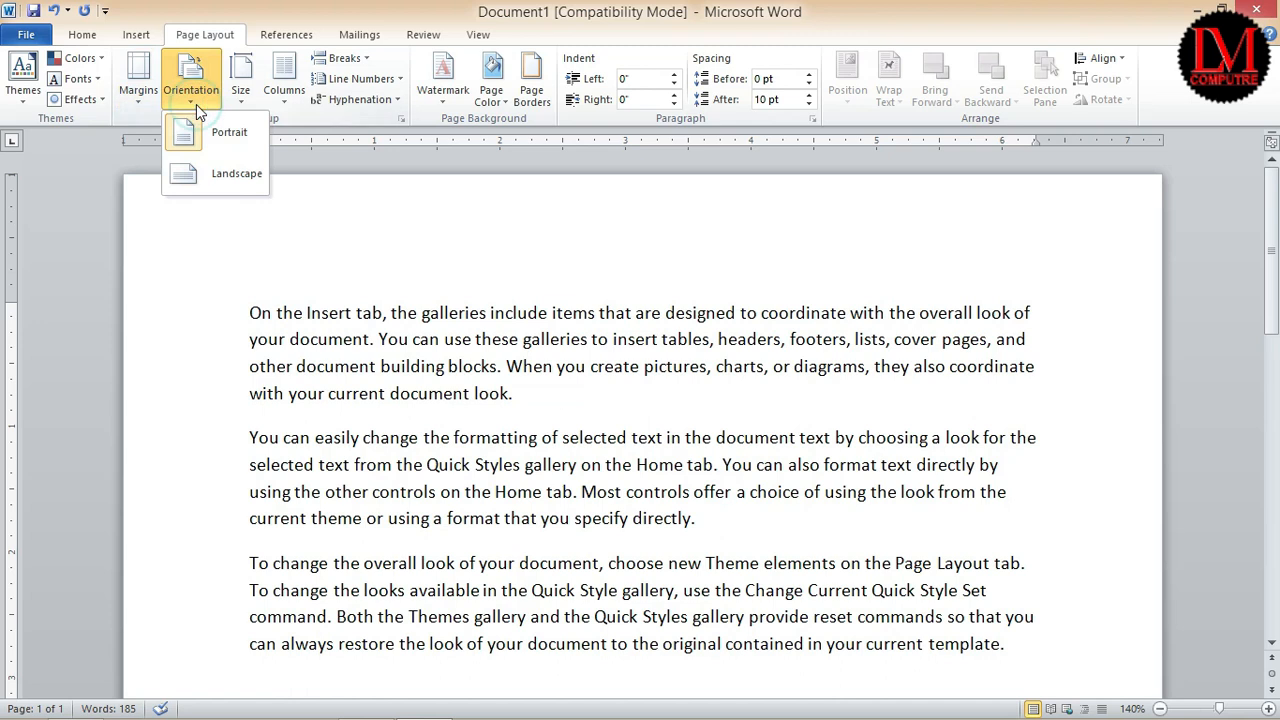
{"action": "left_click", "coordinate": [222, 188]}
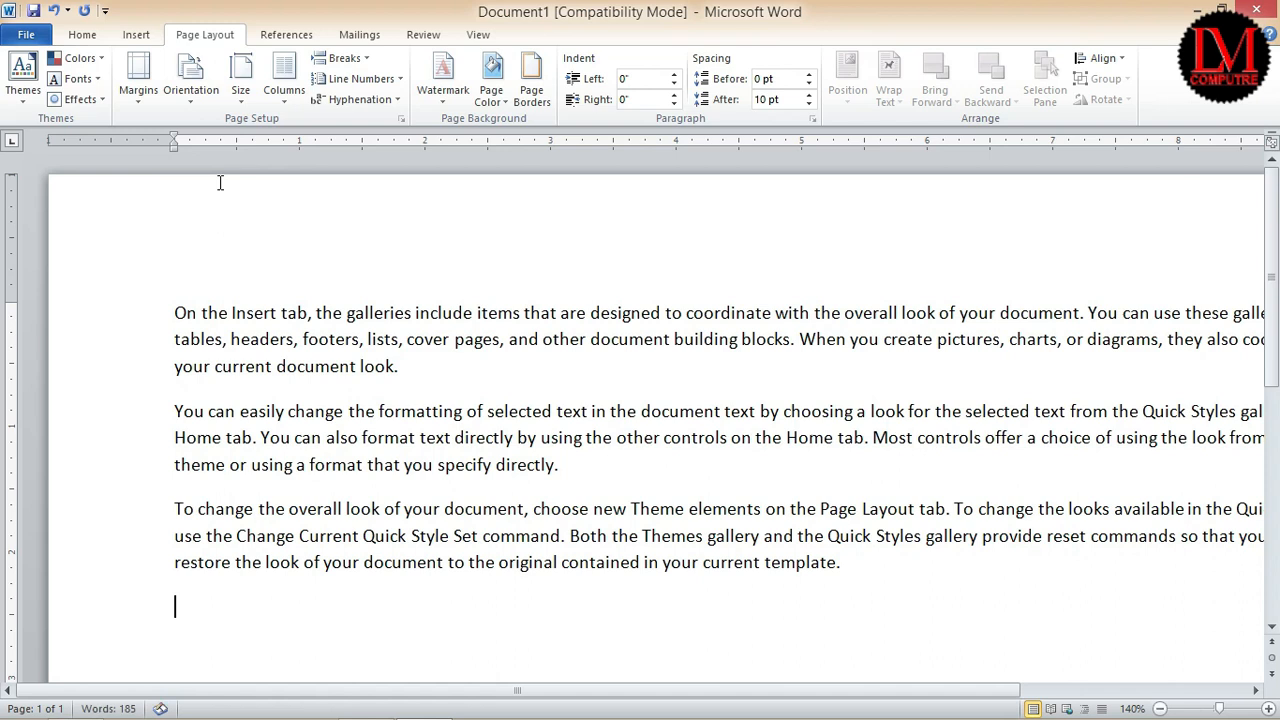
{"action": "scroll", "coordinate": [299, 282], "scroll_direction": "down", "scroll_amount": 7}
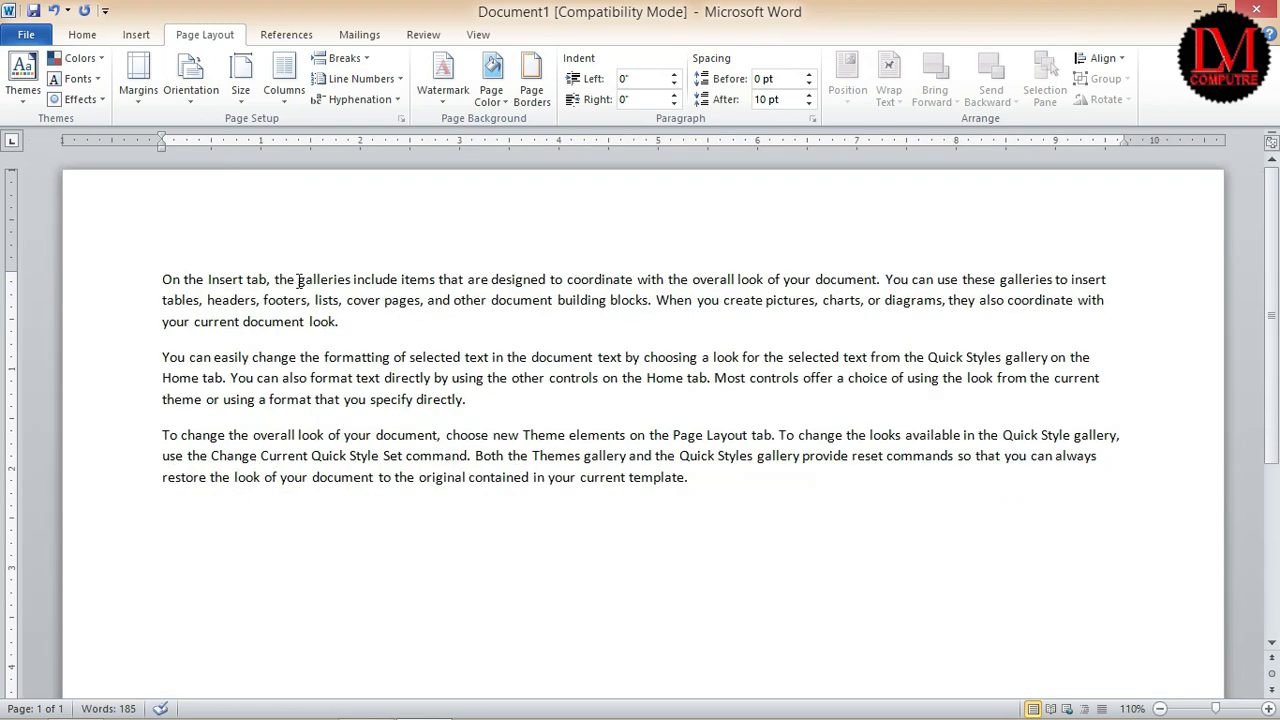
{"action": "scroll", "coordinate": [299, 282], "scroll_direction": "down", "scroll_amount": 1}
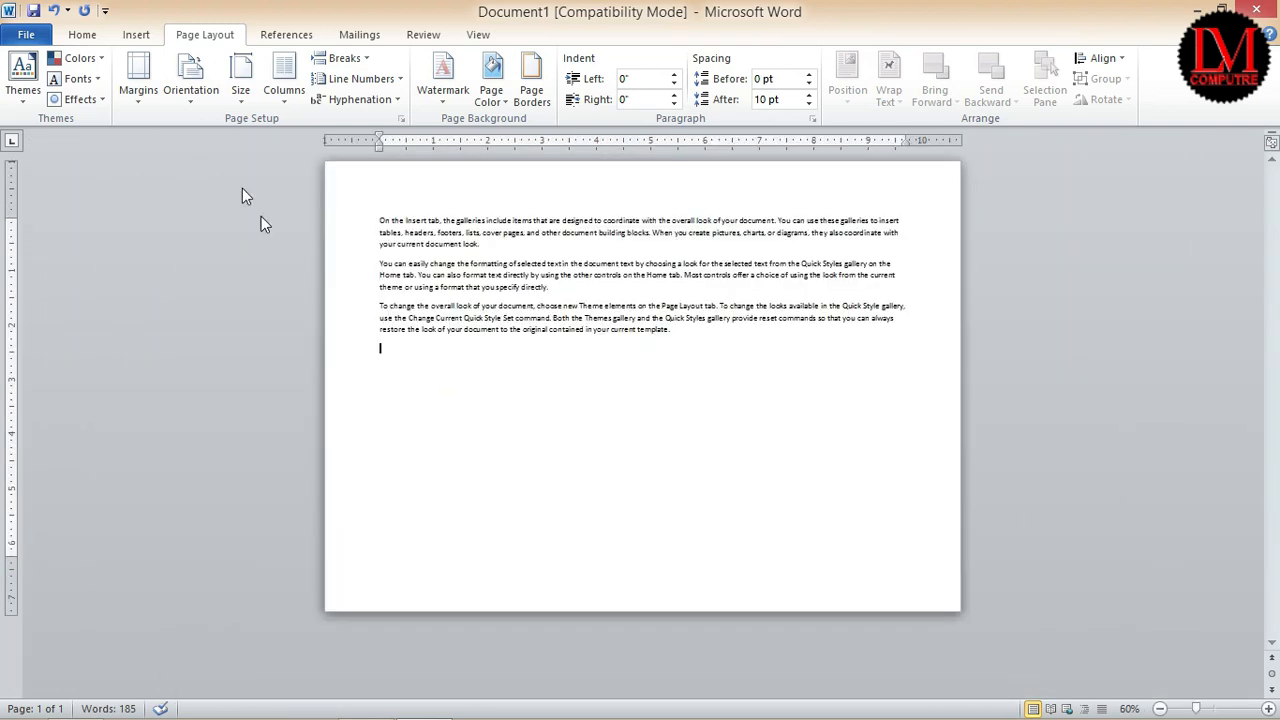
- Return the page orientation to portrait
{"action": "left_click", "coordinate": [193, 96]}
{"action": "left_click", "coordinate": [222, 132]}
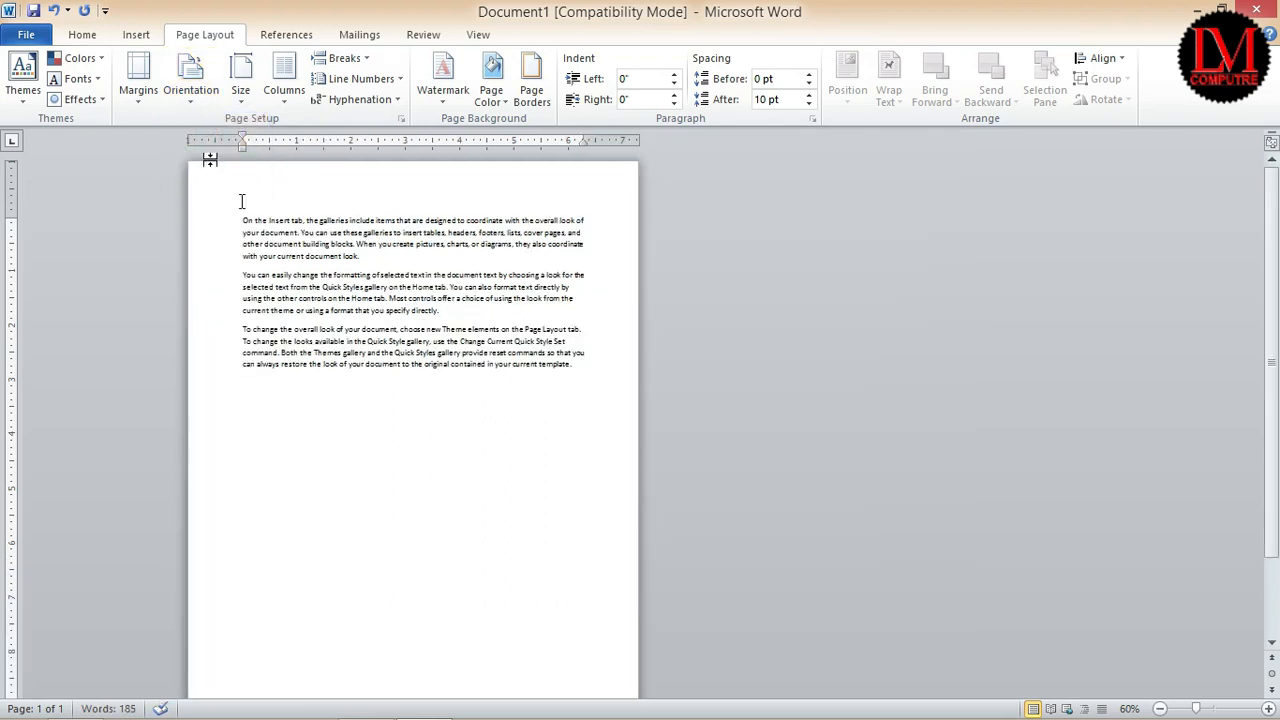
{"action": "scroll", "coordinate": [300, 244], "scroll_direction": "up", "scroll_amount": 8}
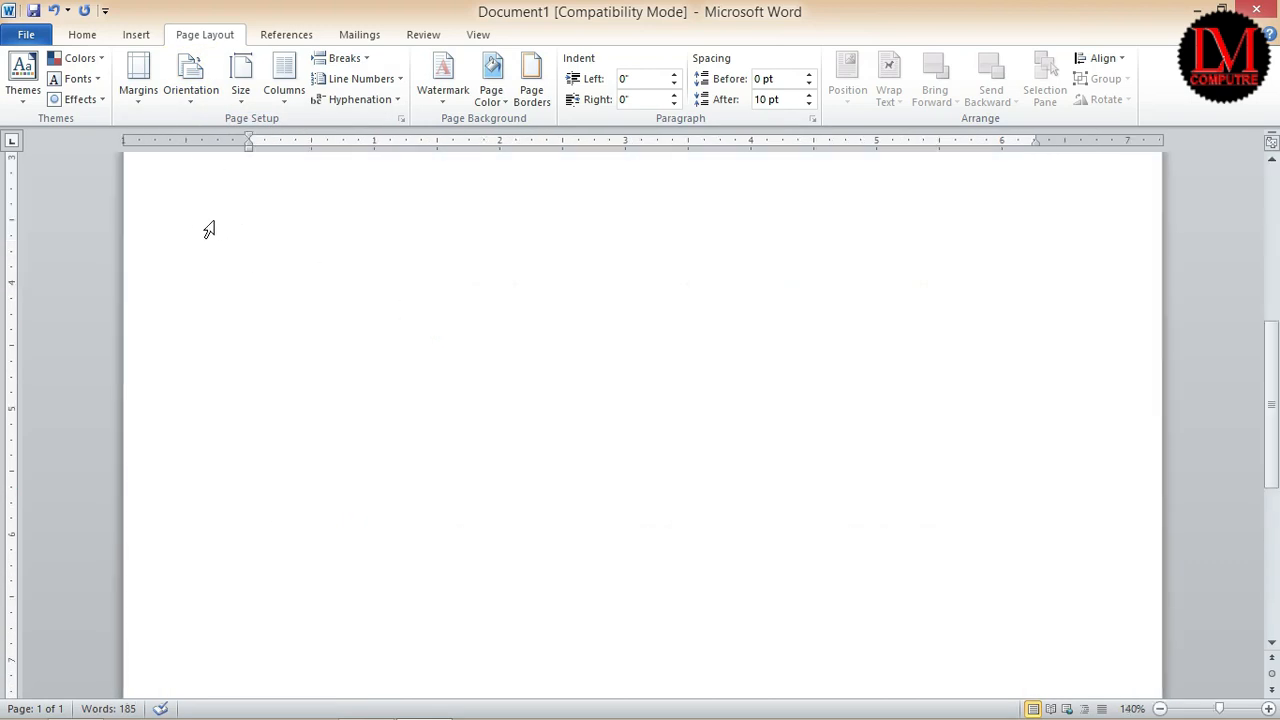
- Open the custom margin settings and review the paper size and layout options in Page Setup
{"action": "left_click", "coordinate": [134, 101]}
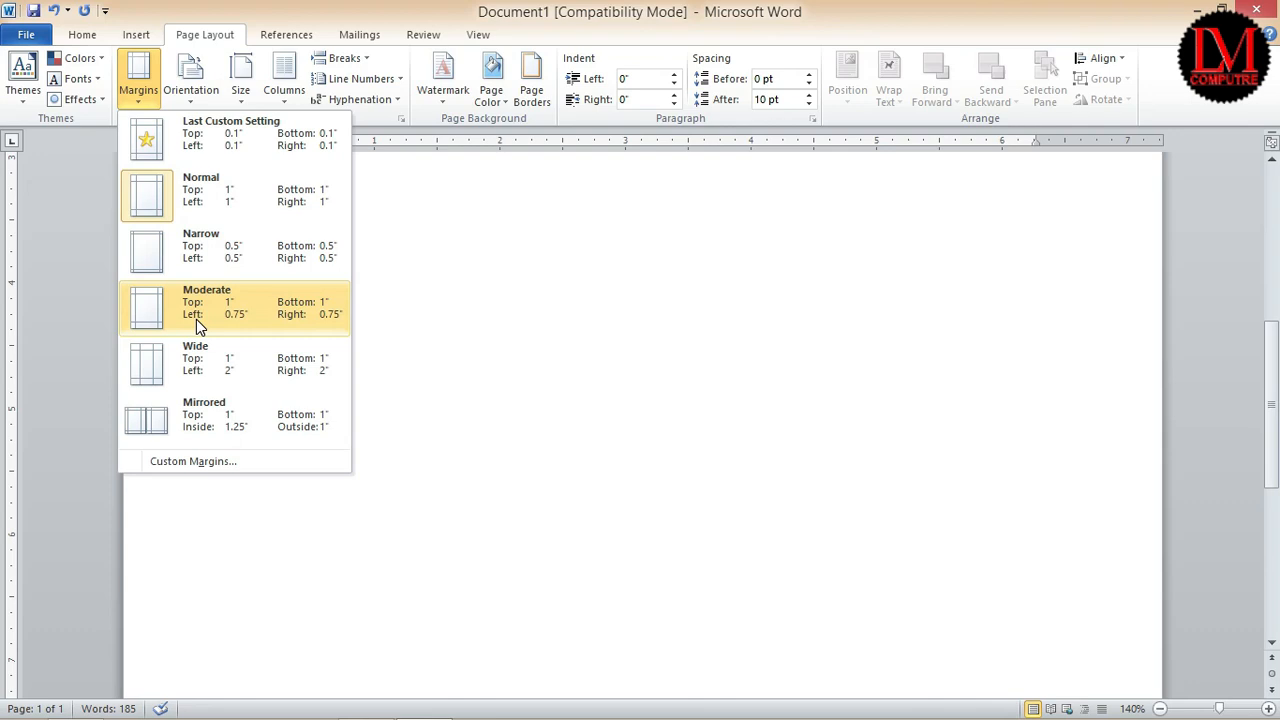
{"action": "left_click", "coordinate": [178, 466]}
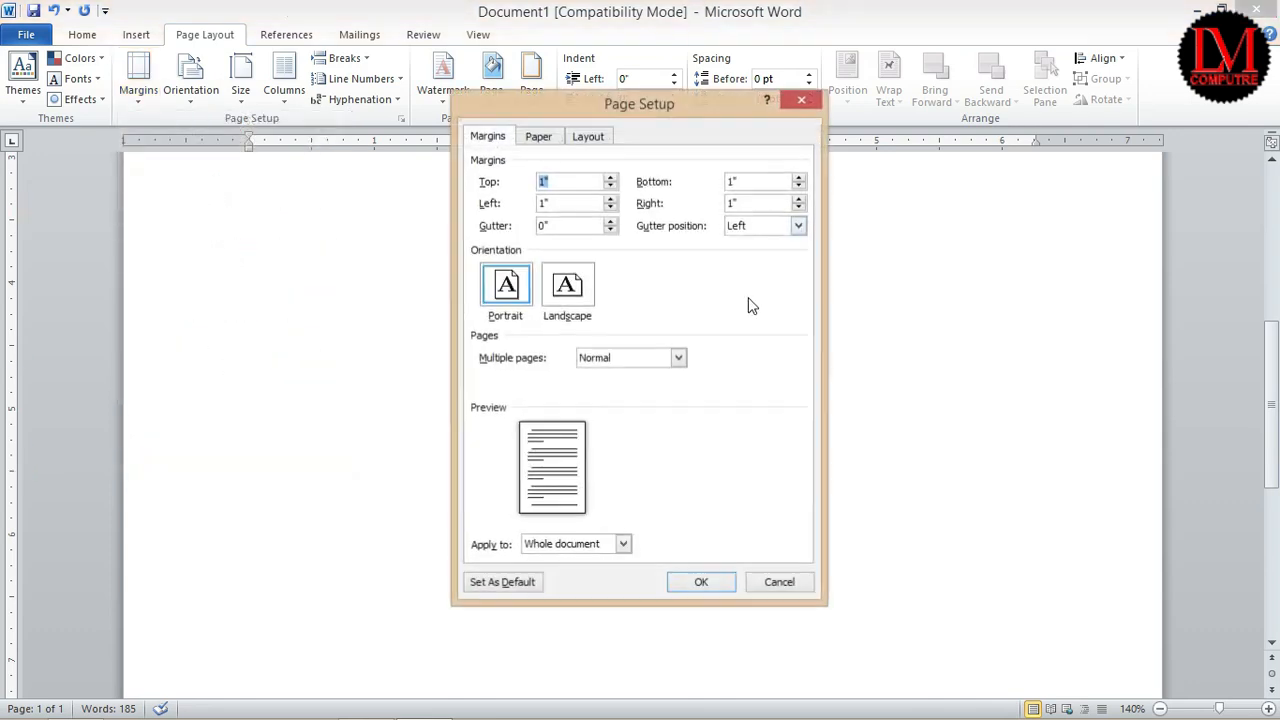
{"action": "left_click", "coordinate": [541, 140]}
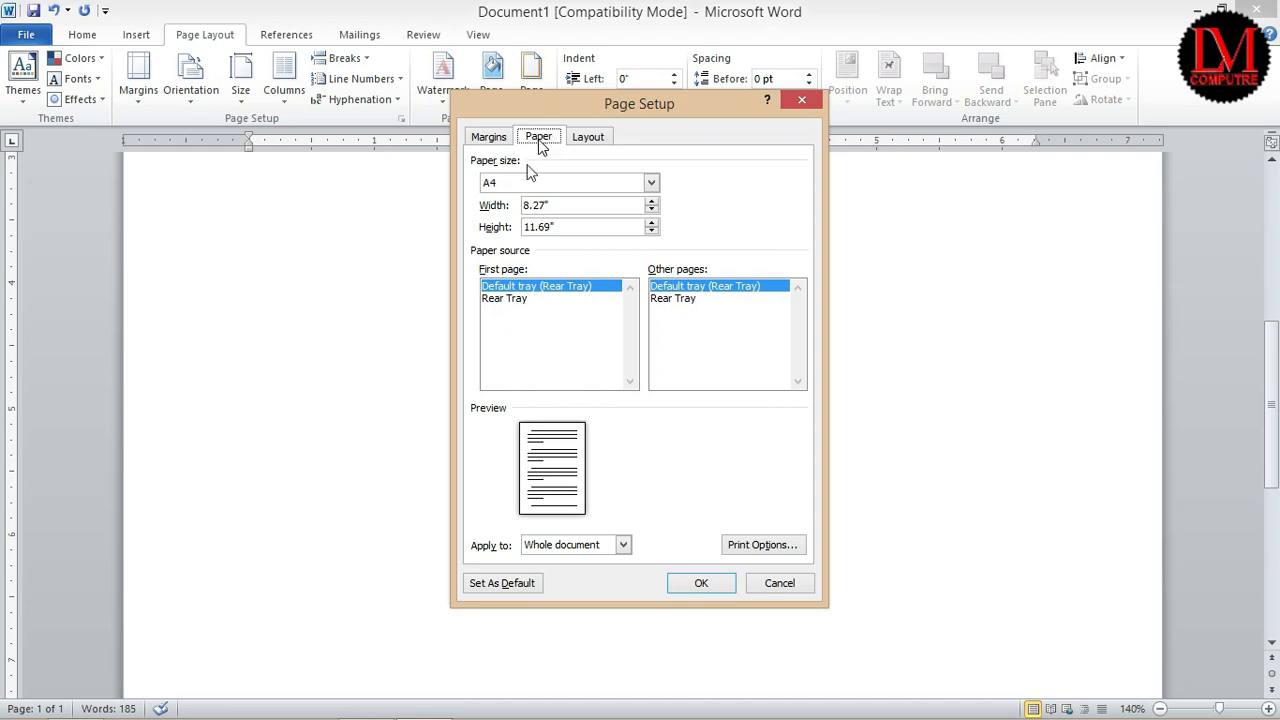
{"action": "left_click", "coordinate": [503, 183]}
{"action": "left_click", "coordinate": [505, 183]}
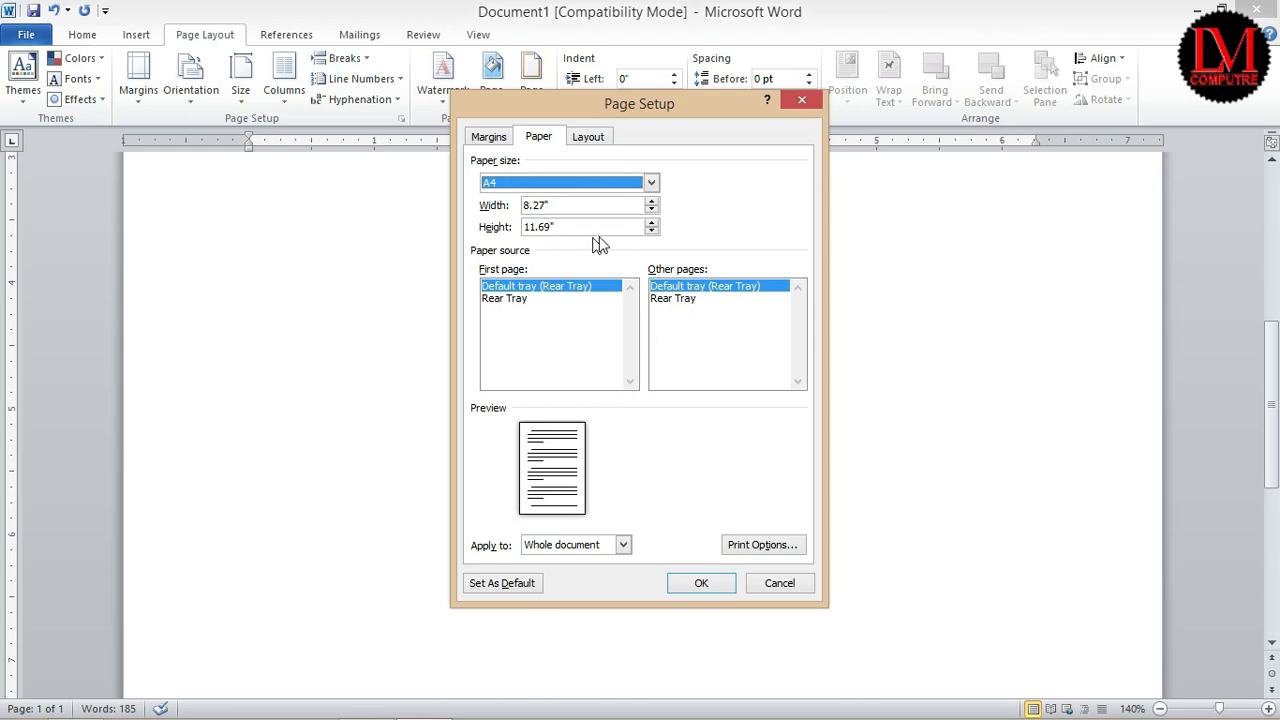
{"action": "left_click", "coordinate": [582, 138]}
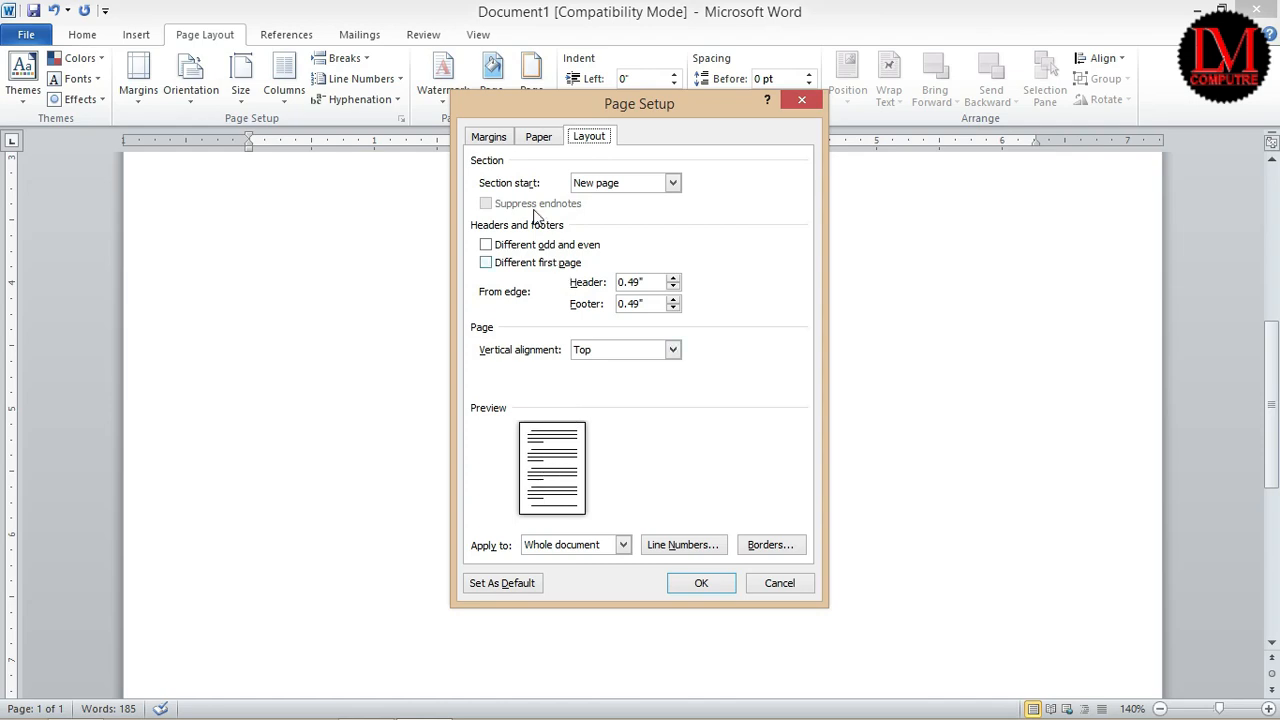
- Alternate between portrait and landscape orientation in the Page Setup margin settings and accept the dialog with portrait selected
{"action": "left_click", "coordinate": [488, 136]}
{"action": "left_click", "coordinate": [518, 290]}
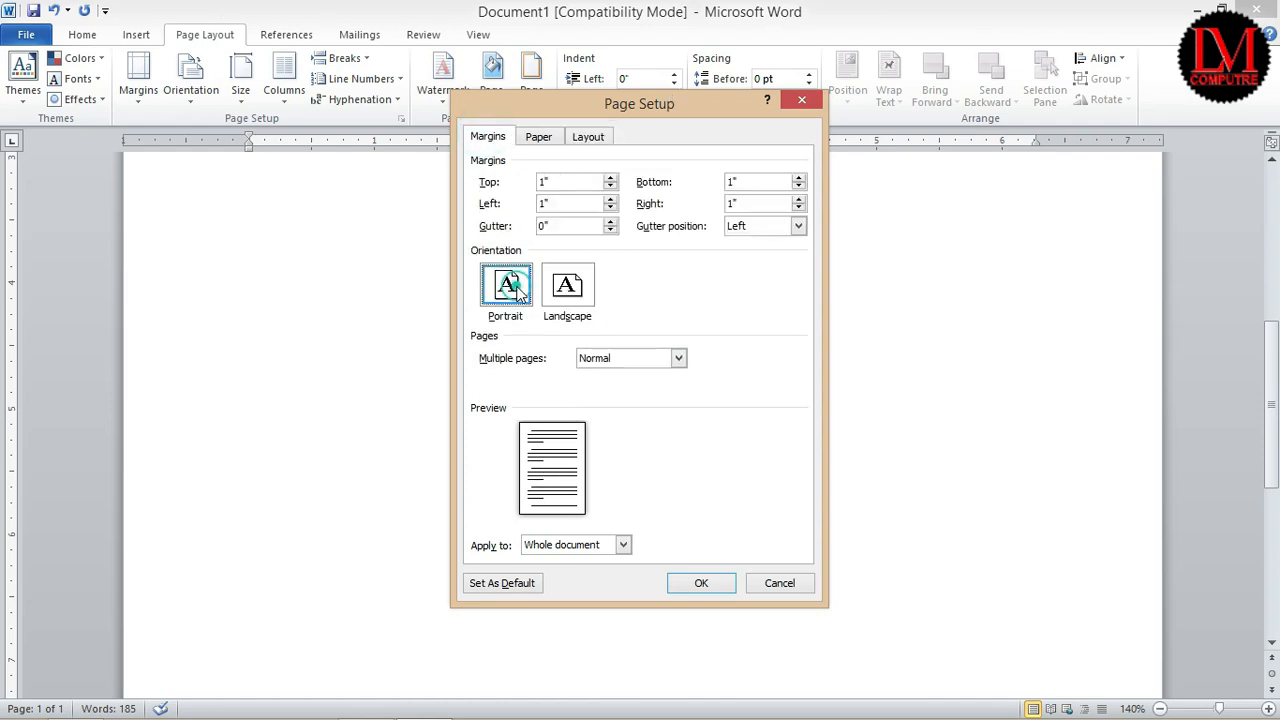
{"action": "left_click", "coordinate": [570, 291]}
{"action": "left_click", "coordinate": [513, 291]}
{"action": "left_click", "coordinate": [578, 292]}
{"action": "left_click", "coordinate": [507, 288]}
{"action": "double_click", "coordinate": [571, 181]}
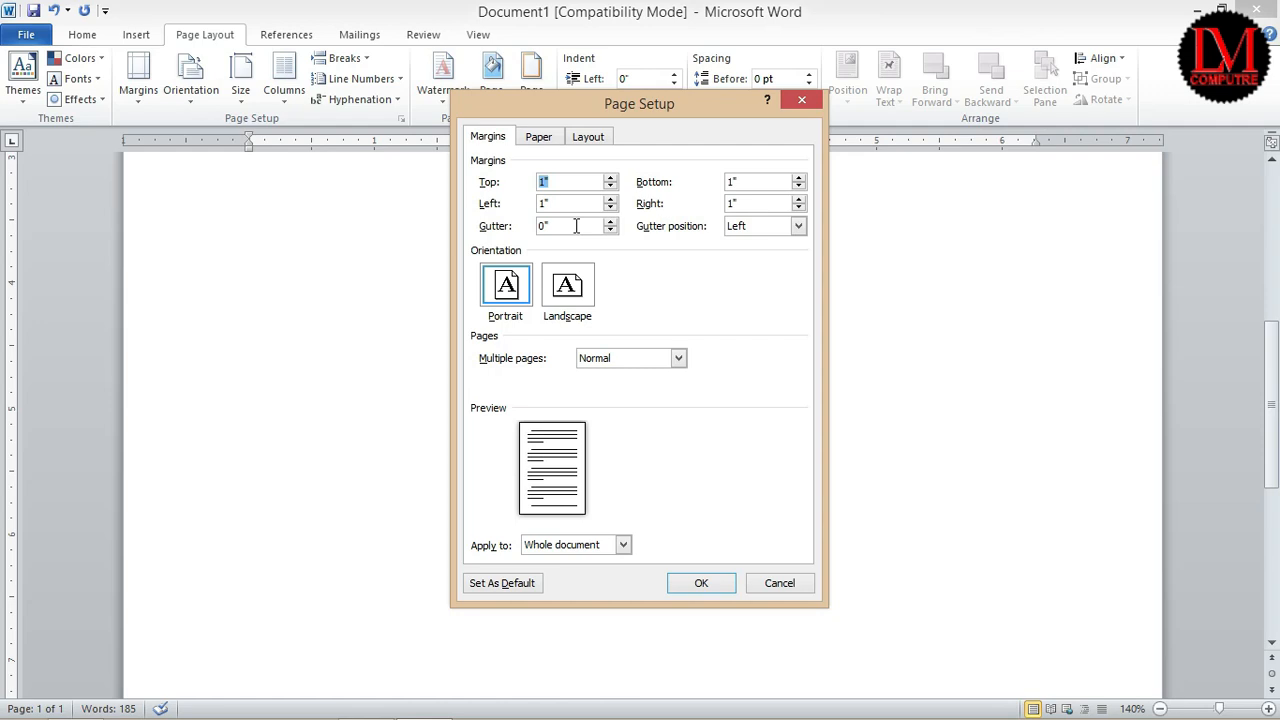
{"action": "left_click", "coordinate": [700, 583]}
{"action": "scroll", "coordinate": [471, 430], "scroll_direction": "up", "scroll_amount": 3}
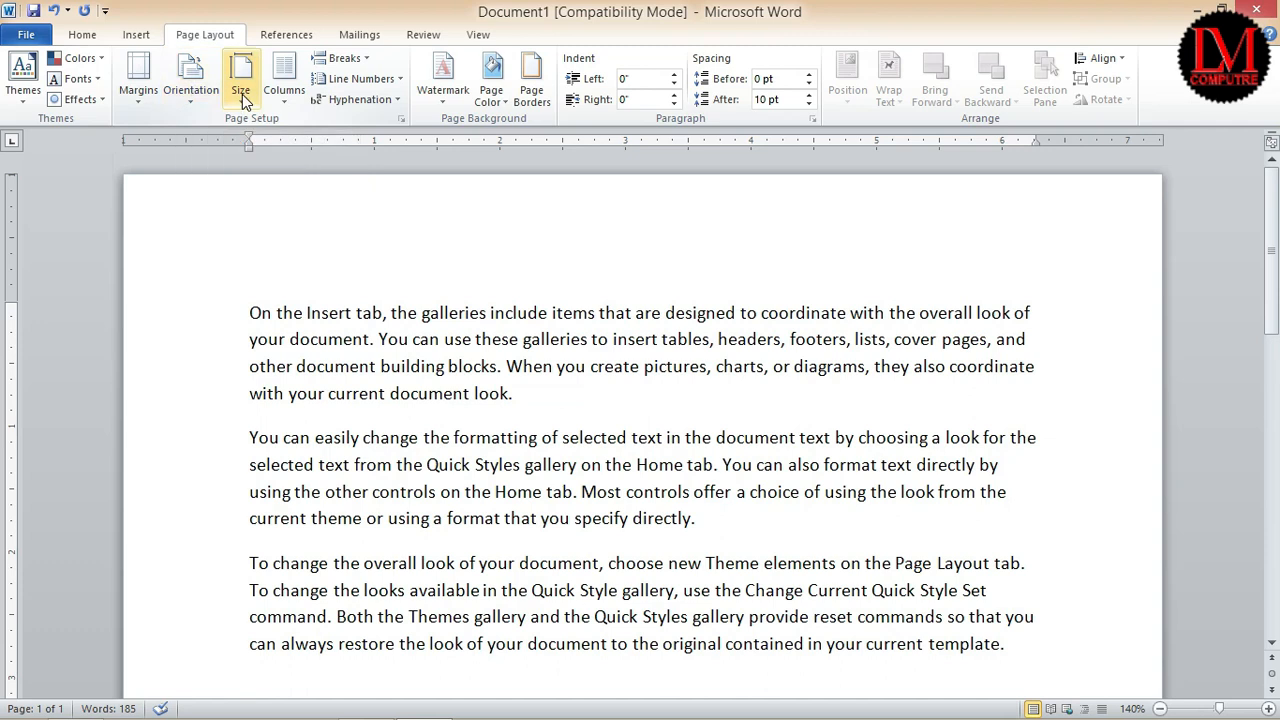
- Apply the built-in Essential theme to the document and replace it with the Elemental theme
{"action": "left_click", "coordinate": [441, 482]}
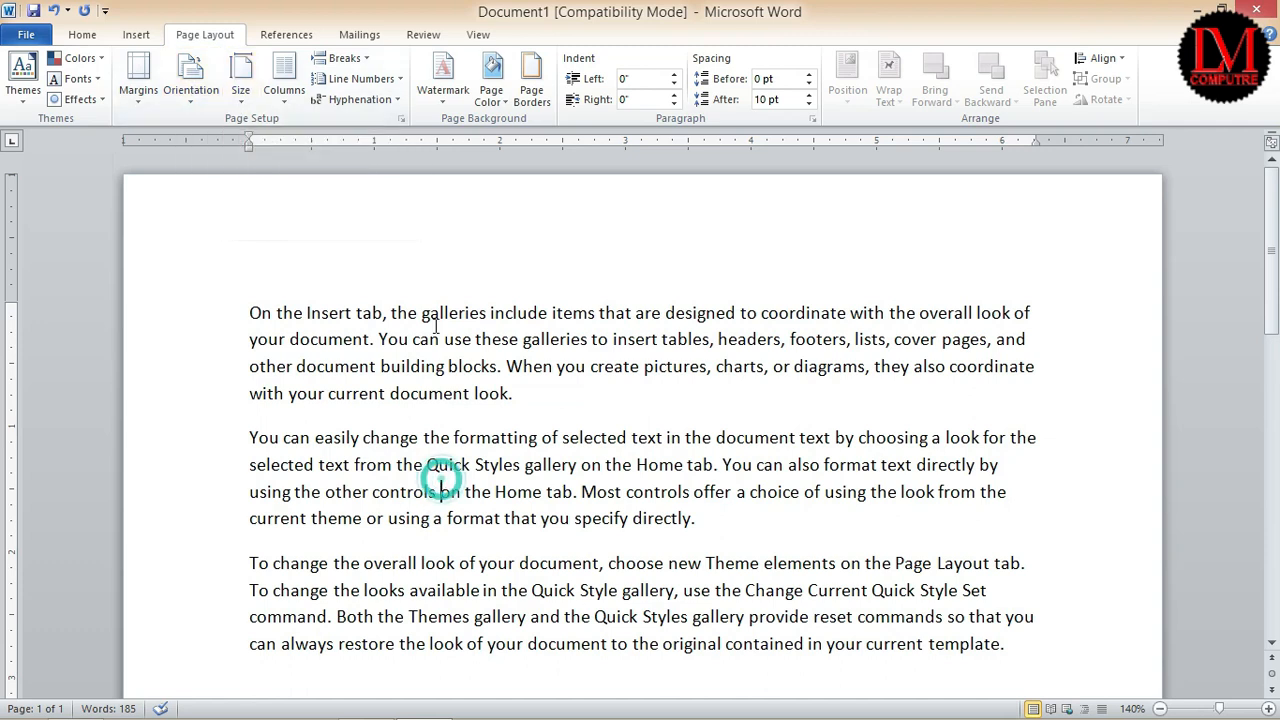
{"action": "left_click", "coordinate": [247, 311]}
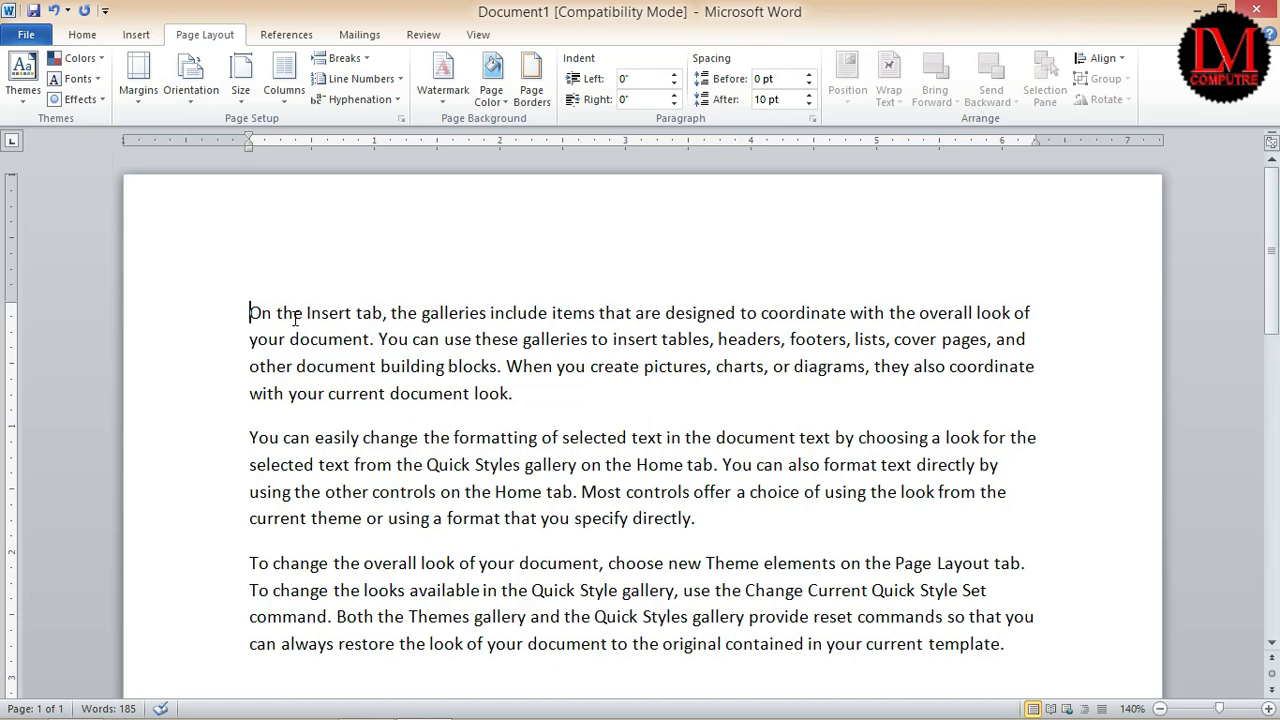
{"action": "left_click", "coordinate": [22, 100]}
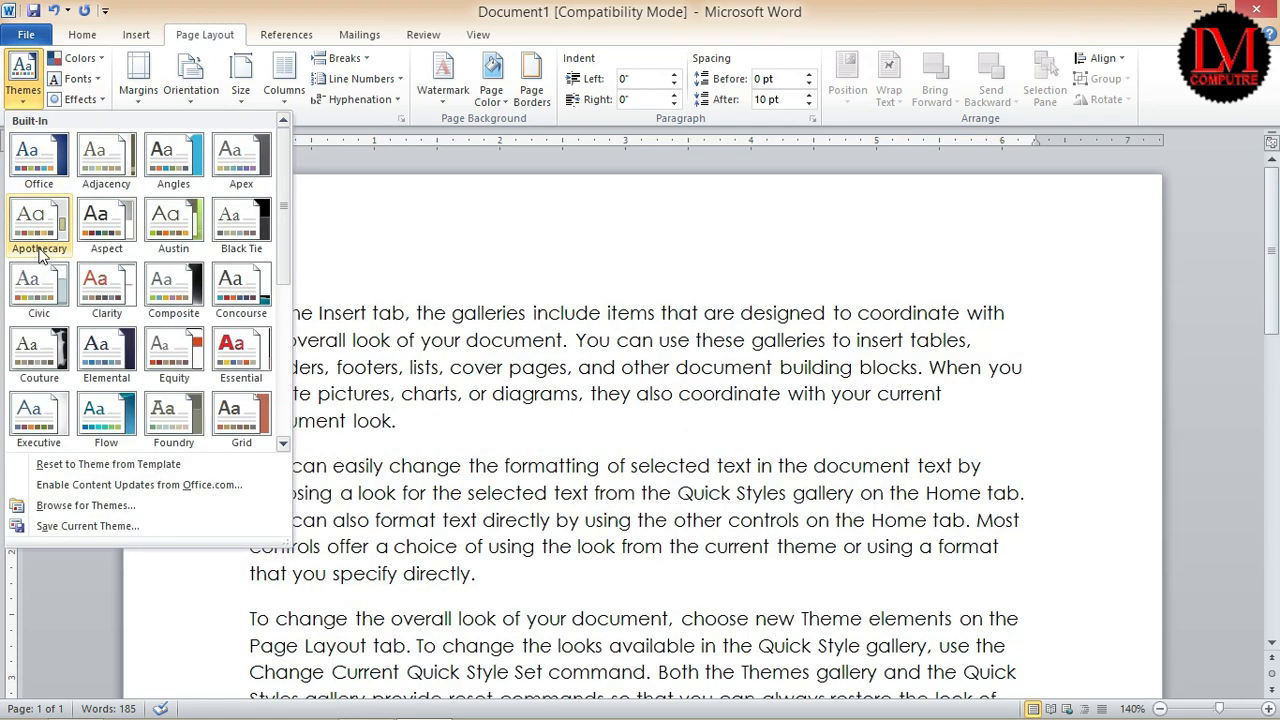
{"action": "left_click", "coordinate": [240, 368]}
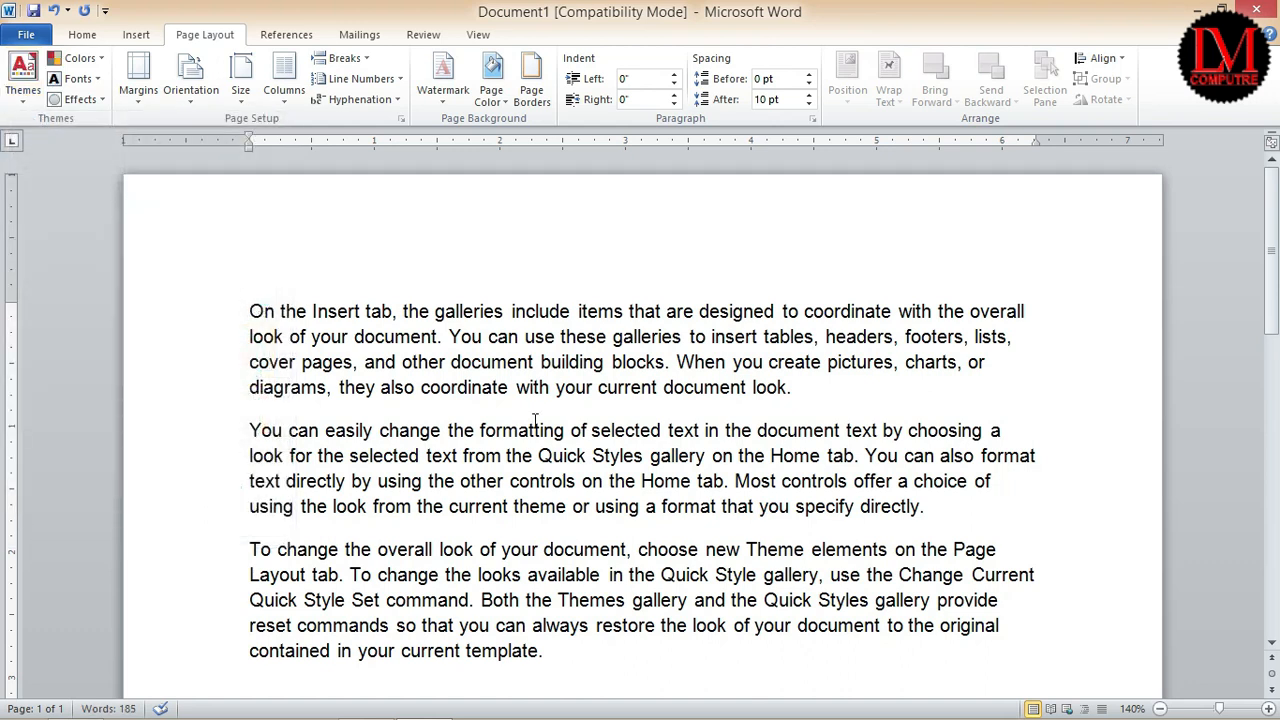
{"action": "left_click", "coordinate": [23, 80]}
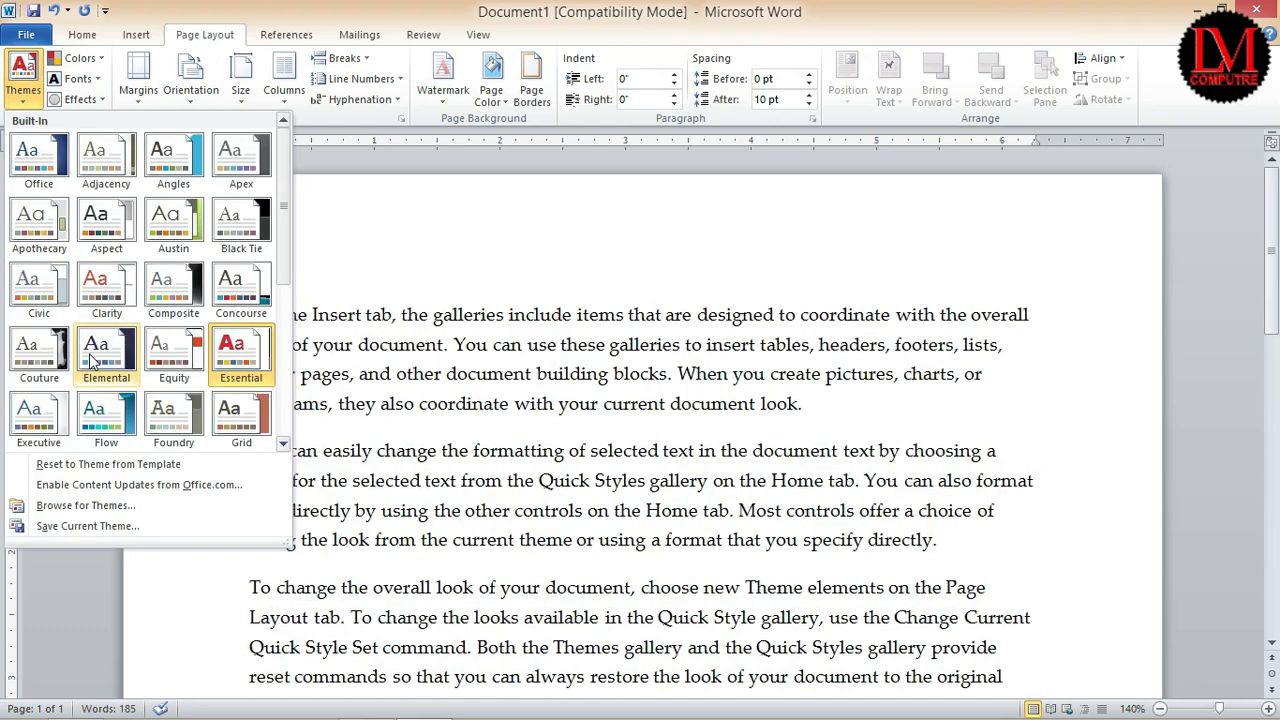
{"action": "left_click", "coordinate": [90, 356]}
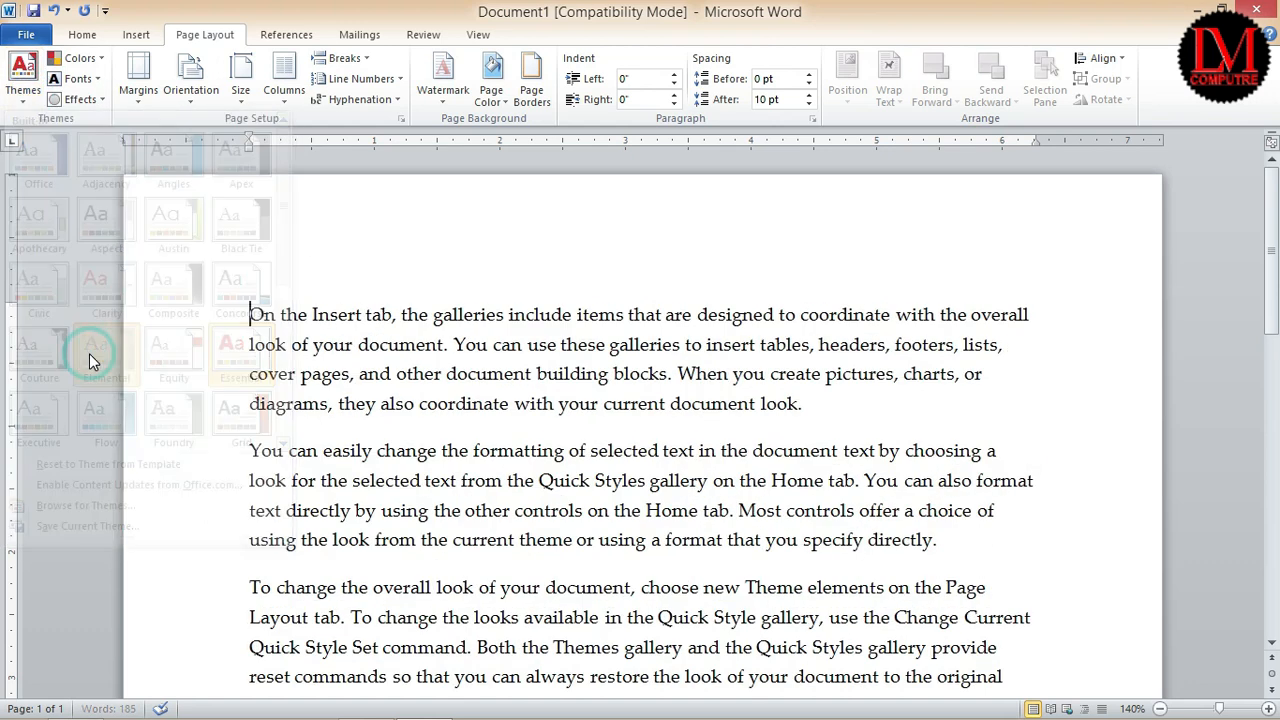
- Reset the document to the theme from its template
{"action": "left_click", "coordinate": [23, 100]}
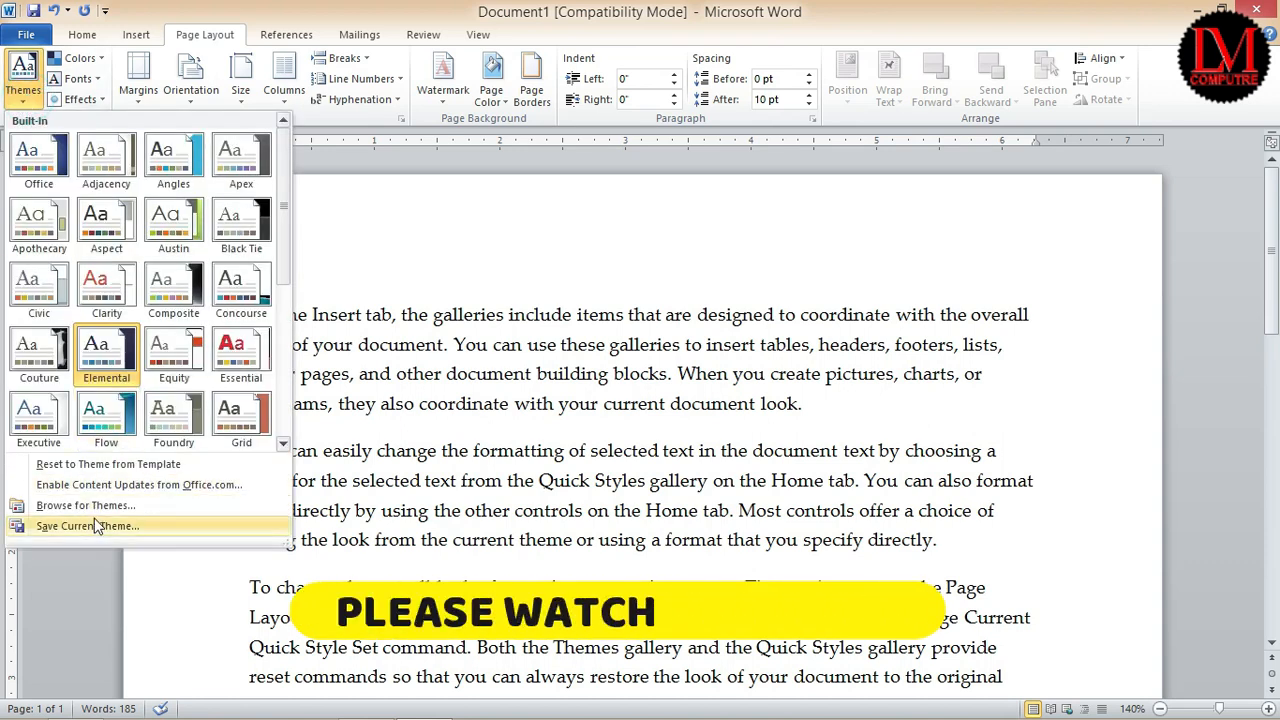
{"action": "left_click", "coordinate": [83, 466]}
{"action": "left_click", "coordinate": [327, 314]}
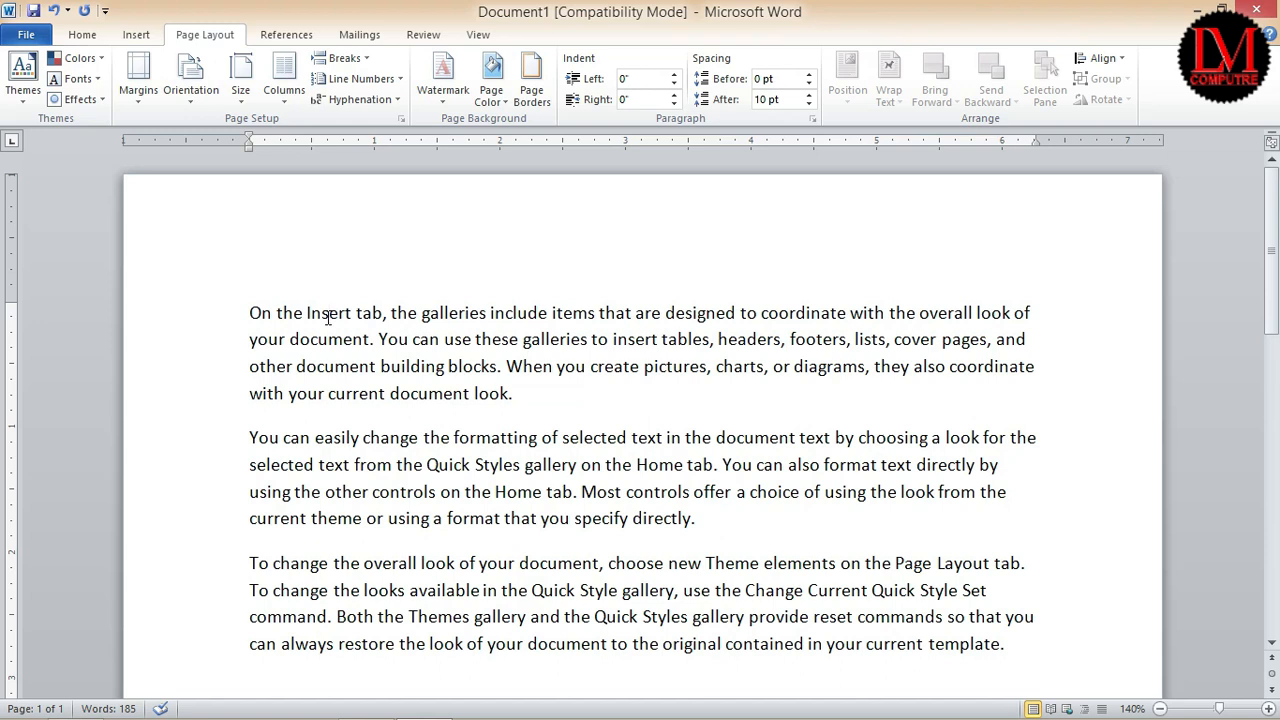
{"action": "left_click", "coordinate": [78, 78]}
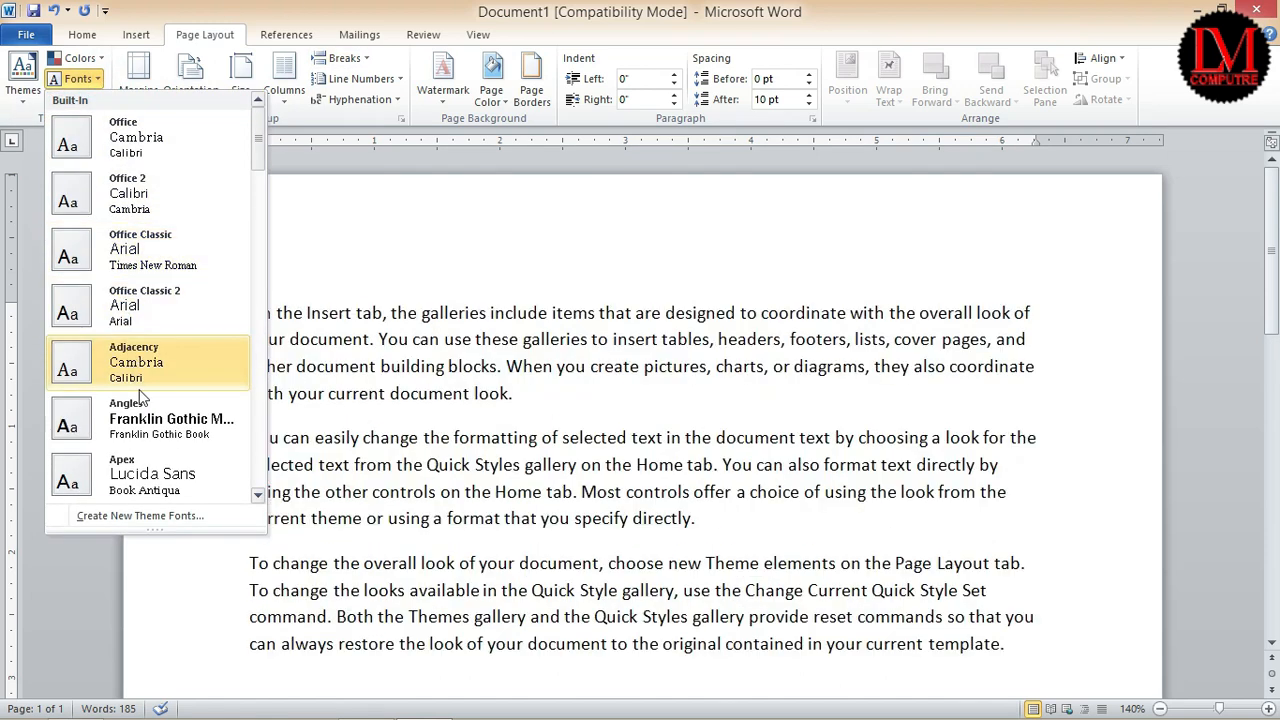
{"action": "left_click", "coordinate": [623, 413]}
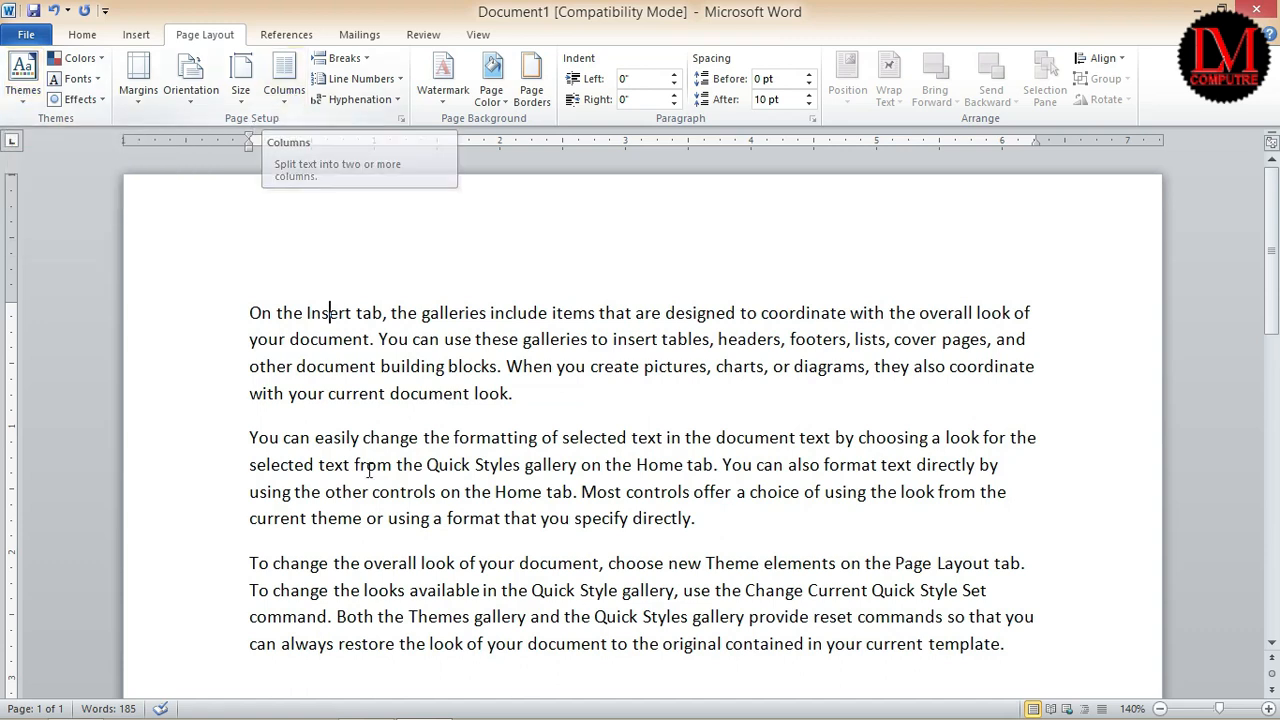
{"action": "scroll", "coordinate": [594, 457], "scroll_direction": "down", "scroll_amount": 1}
{"action": "scroll", "coordinate": [594, 457], "scroll_direction": "up", "scroll_amount": 1}
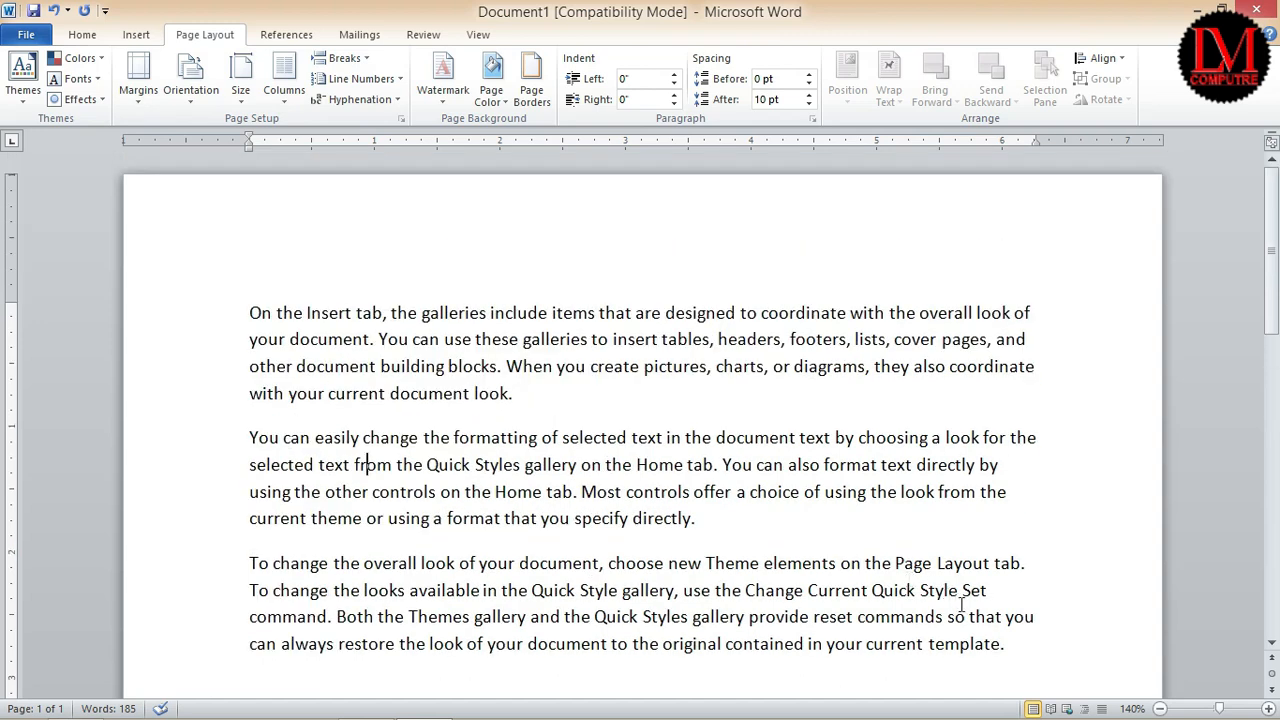
- Replace all sample paragraphs with five filler lines: "Kdkjfashd kjf hasdjfhlas", "Asdkfkjhaskdfjhasd", "Faskjdfhkasjdf", "Askdjfhkasjdf" and "asdfkkjhaskdfjhasdf"
{"action": "left_click_drag", "start_coordinate": [1030, 642], "coordinate": [229, 320]}
{"action": "key", "text": "Delete"}
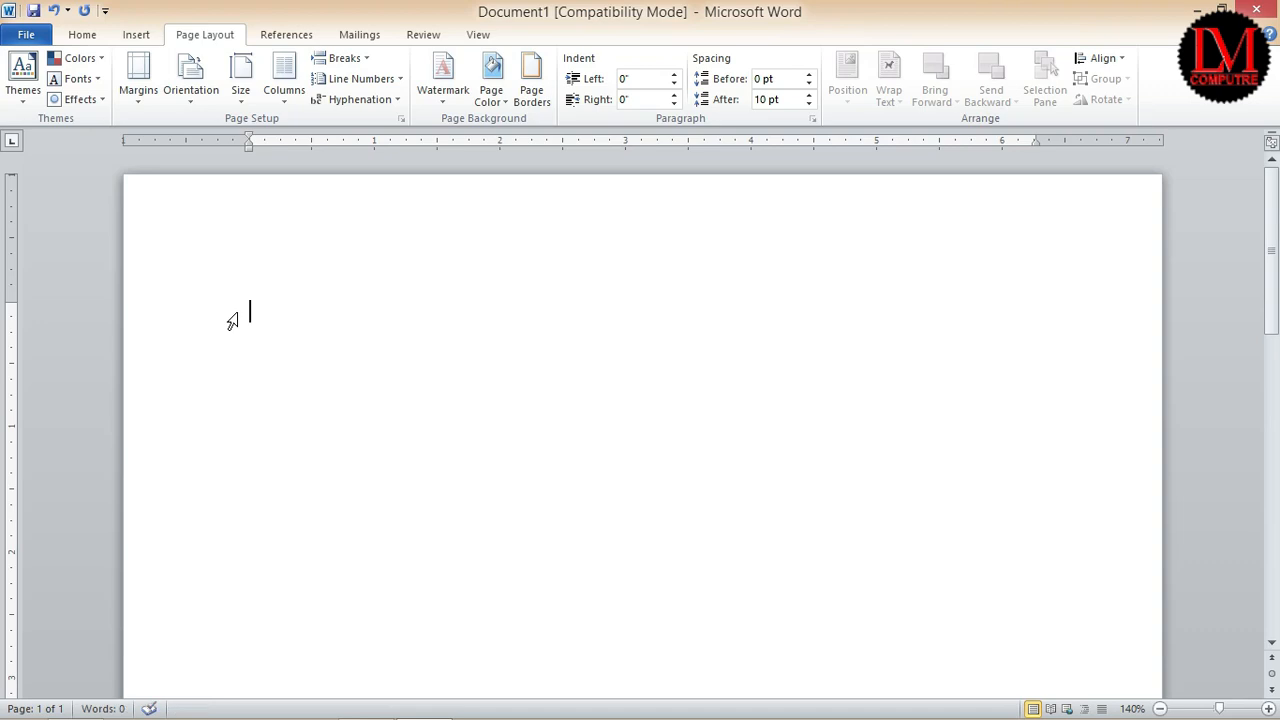
{"action": "type", "text": "kdkjfashd kjf hasdjfhlas"}
{"action": "key", "text": "Return"}
{"action": "type", "text": "asdkfkjhaskdfjhasd"}
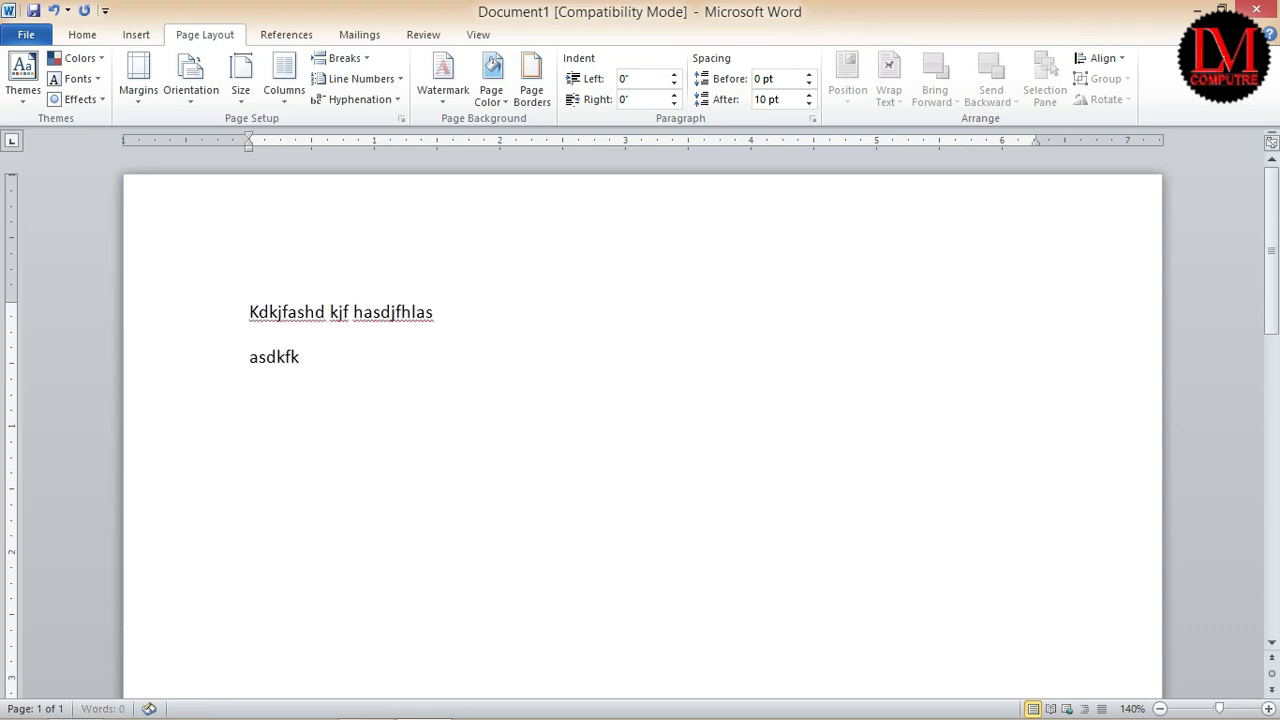
{"action": "key", "text": "Return"}
{"action": "type", "text": "faskjdfhkasjdf"}
{"action": "key", "text": "Return"}
{"action": "type", "text": "askdjfhkasjdf"}
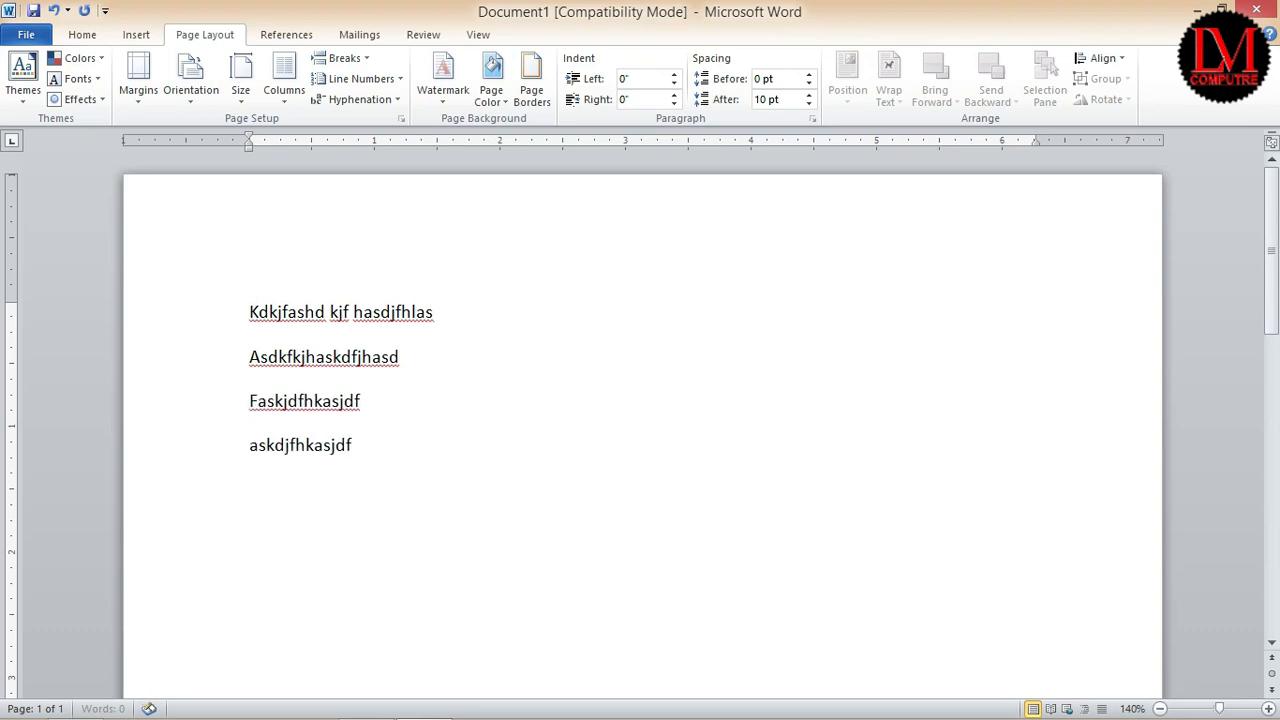
{"action": "key", "text": "Return"}
{"action": "type", "text": "asdfkkjhaskdfjhasdf"}
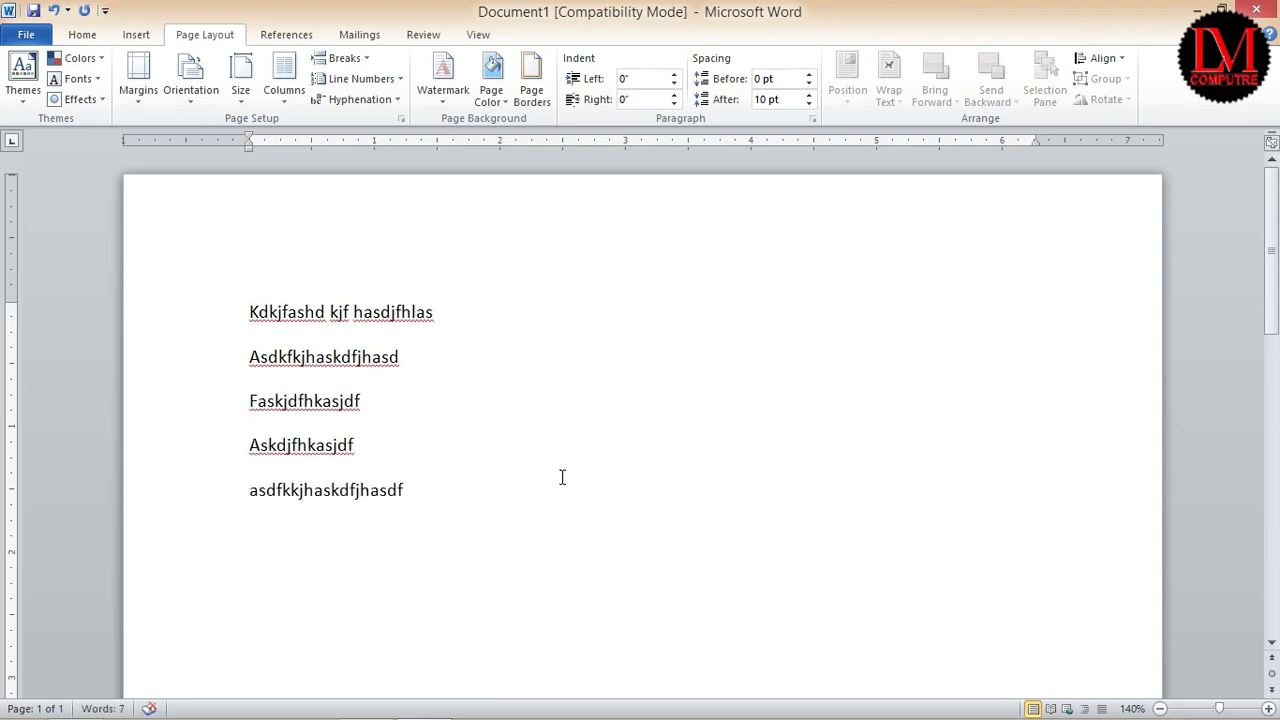
{"action": "left_click", "coordinate": [528, 315]}
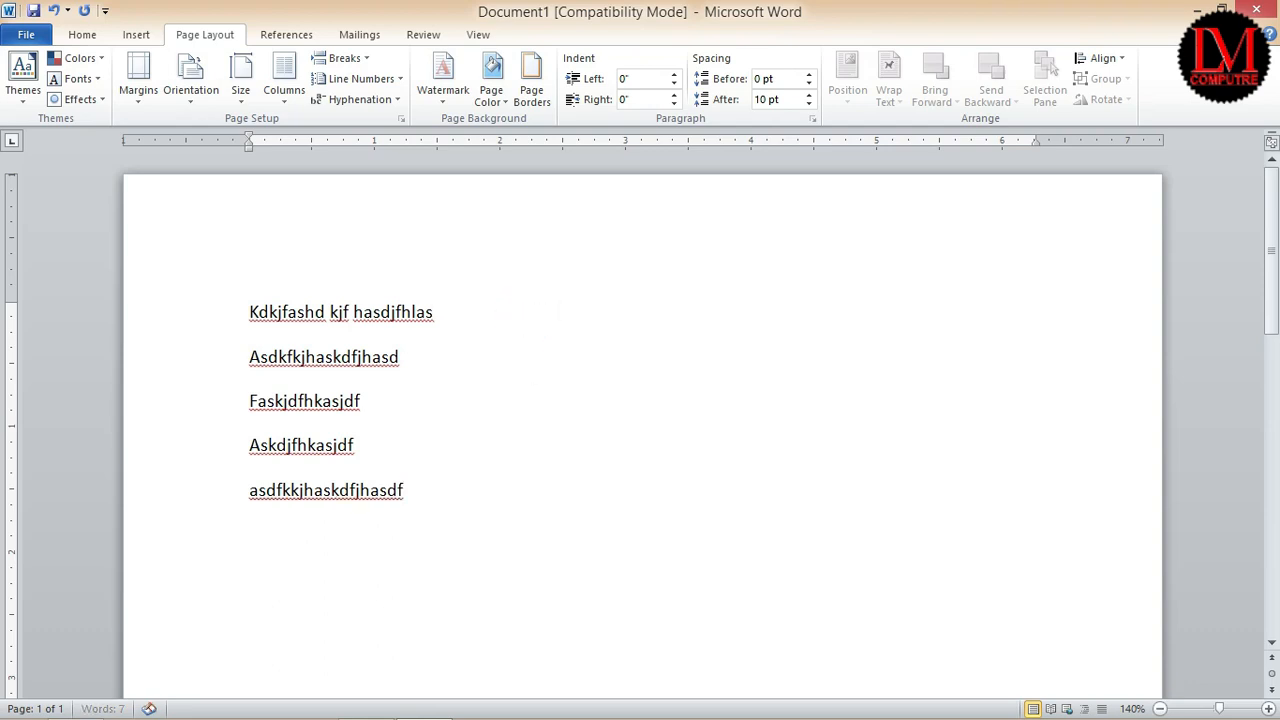
- Clear the document by deleting all five filler lines
{"action": "key", "text": "BackSpace"}
{"action": "type", "text": "fdgsdfgdsf"}
{"action": "key", "text": "ctrl+z"}
{"action": "key", "text": "ctrl+z"}
{"action": "key", "text": "ctrl+a"}
{"action": "key", "text": "Delete"}
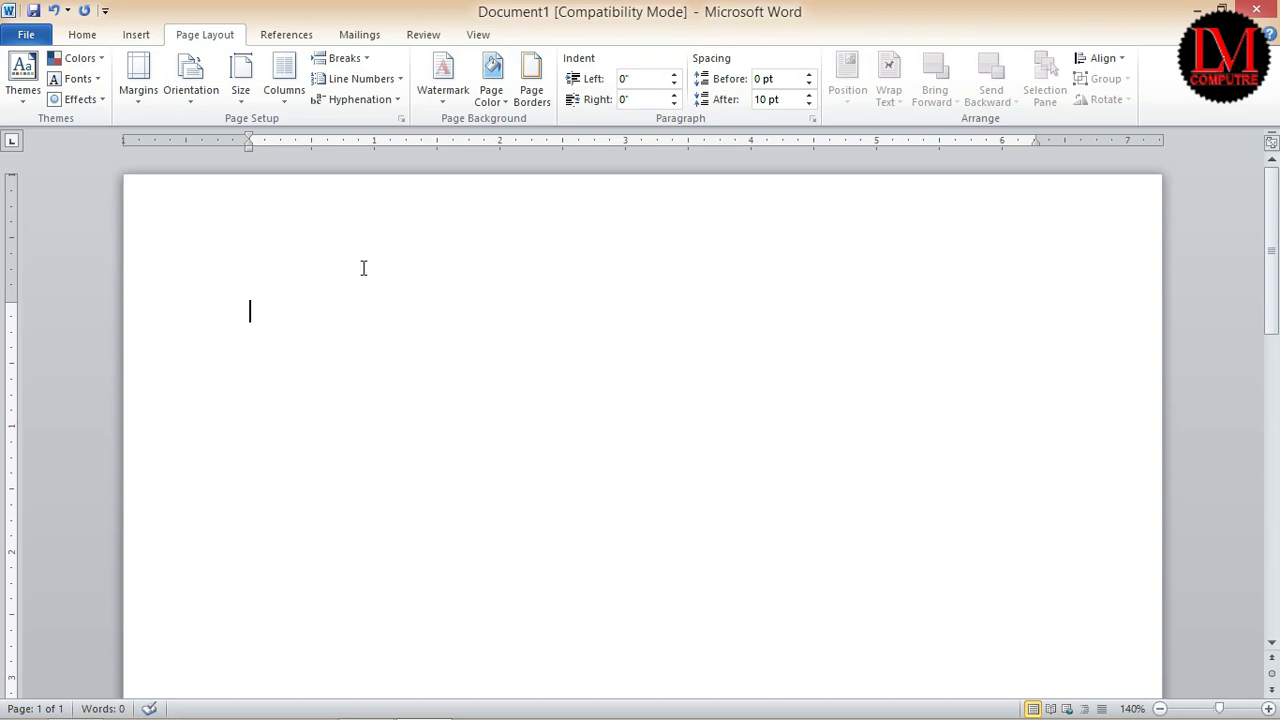
- Lay out the whole document in two equal-width columns using the custom column settings
{"action": "left_click", "coordinate": [285, 96]}
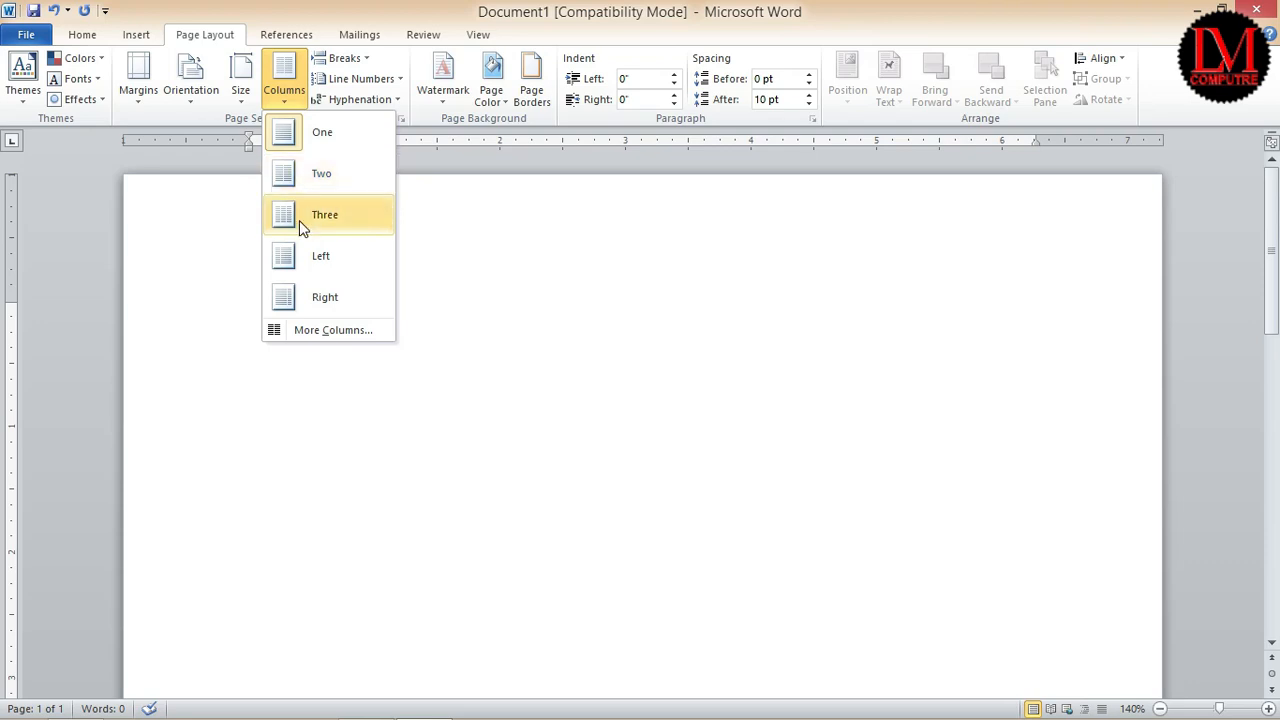
{"action": "left_click", "coordinate": [318, 333]}
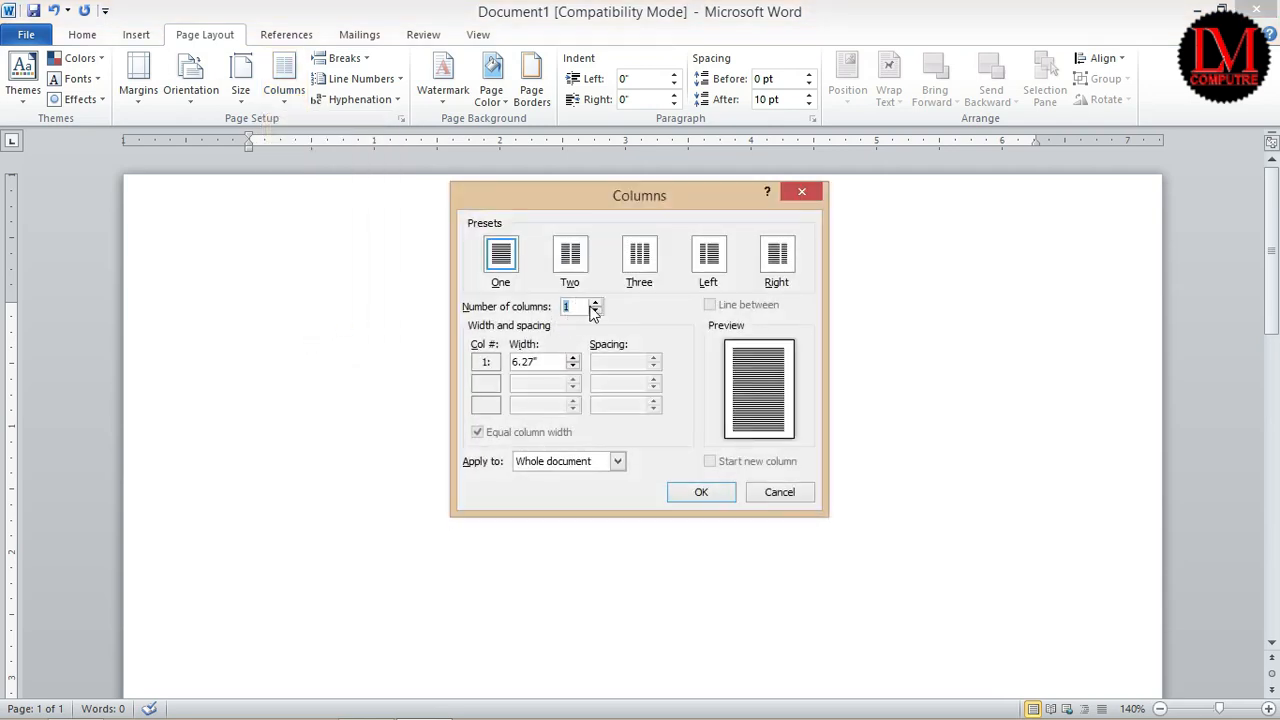
{"action": "left_click", "coordinate": [593, 304]}
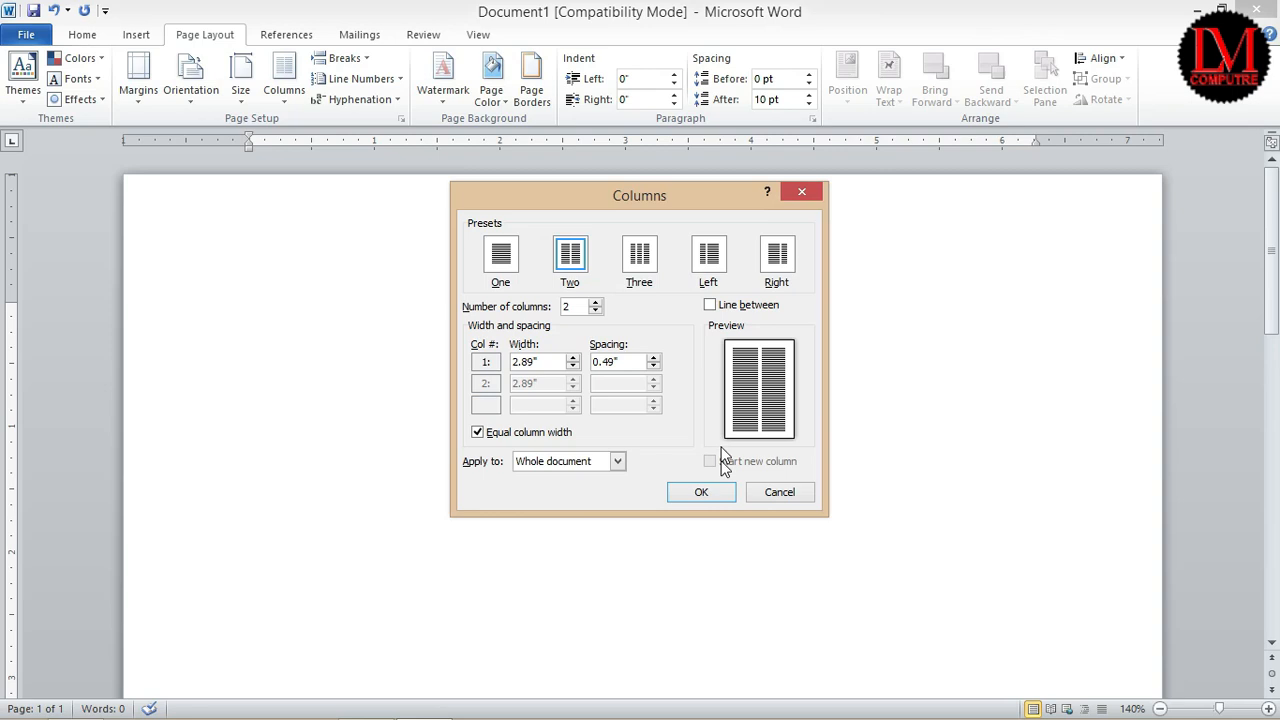
{"action": "left_click", "coordinate": [715, 491]}
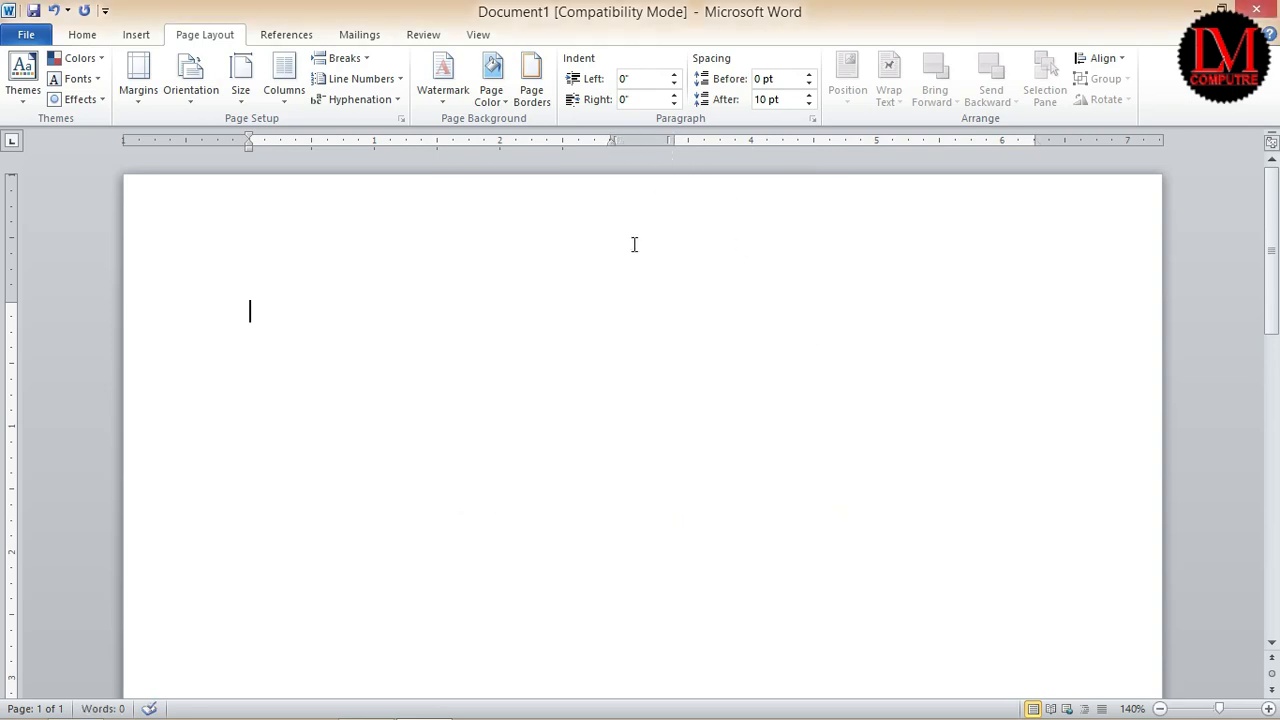
- Fill the first column with seven lines of random filler text beginning "Dfjglkdsjflk jlsdkfj"
{"action": "type", "text": "jglkdsjflk jlsdkfj lkdjsfl"}
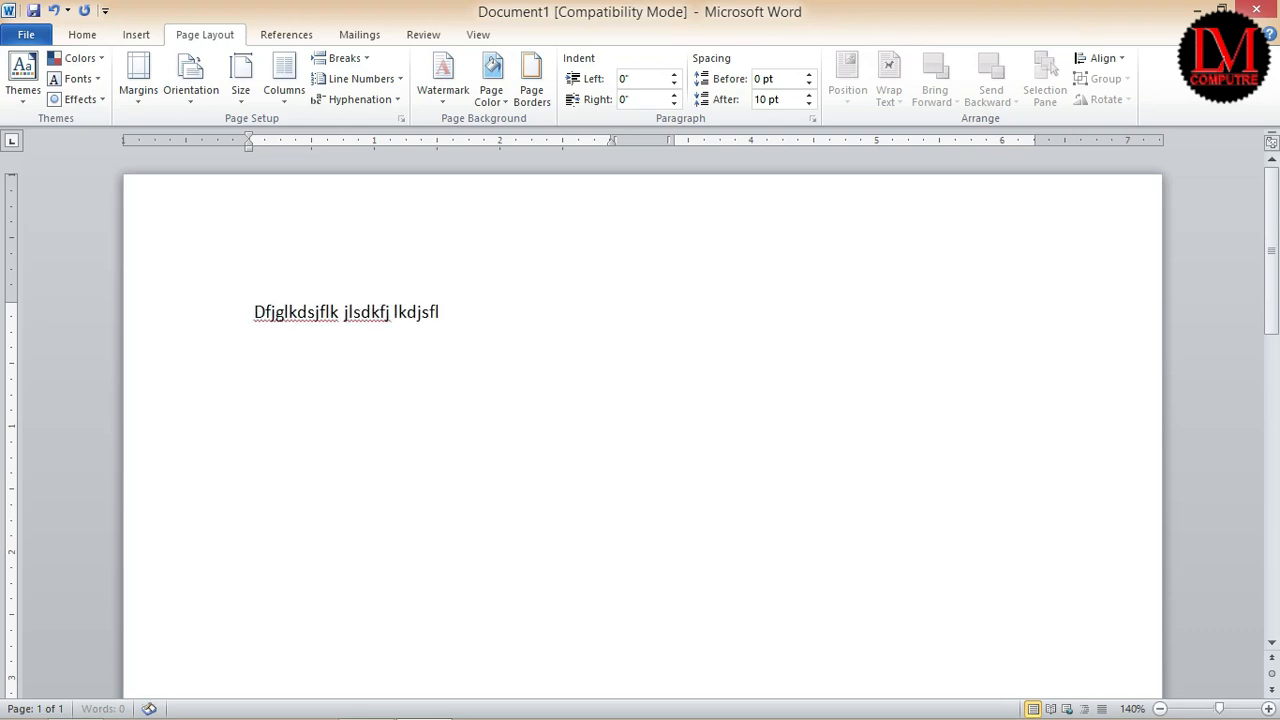
{"action": "type", "text": "kgj lkdsfjl gkjlsdfkj lkdsjf glkjdlskfj glsjdlfk jsldkfj l"}
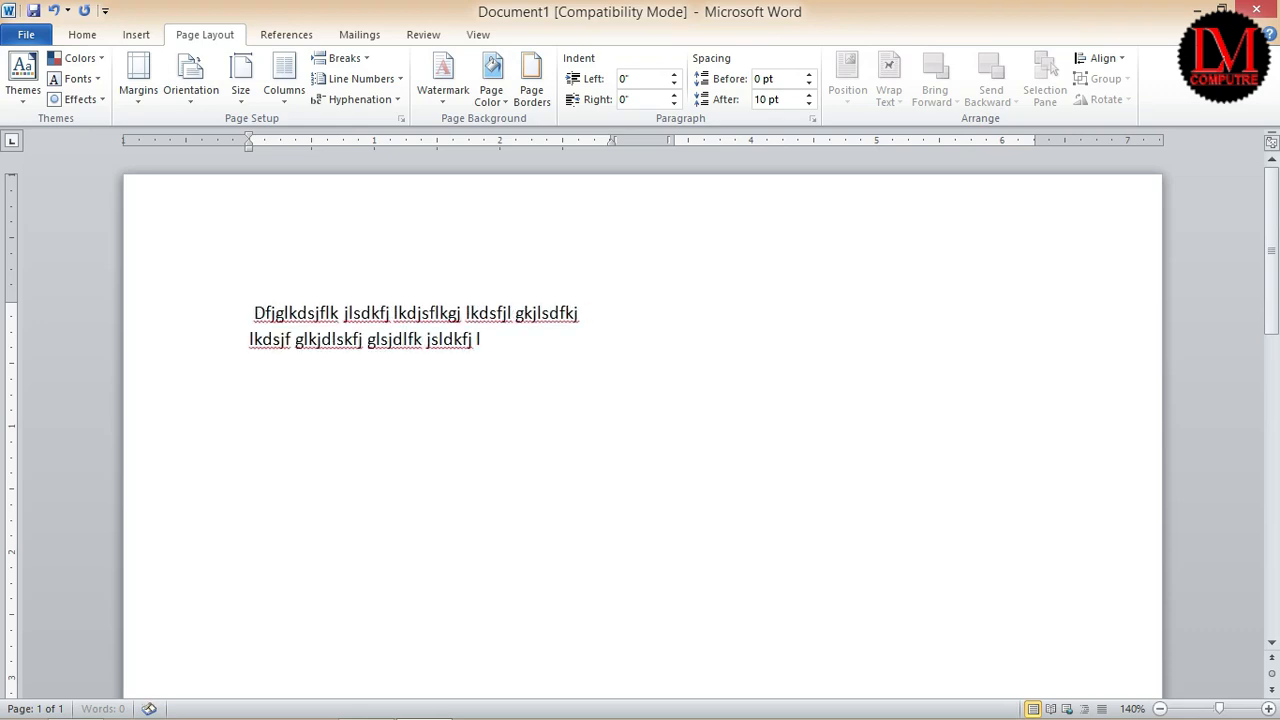
{"action": "type", "text": "ksjd flk gjlsfdkjlgkjsdfl gjlsdfkjlg kjsdfl gjlsdkfj  glkjsdlf"}
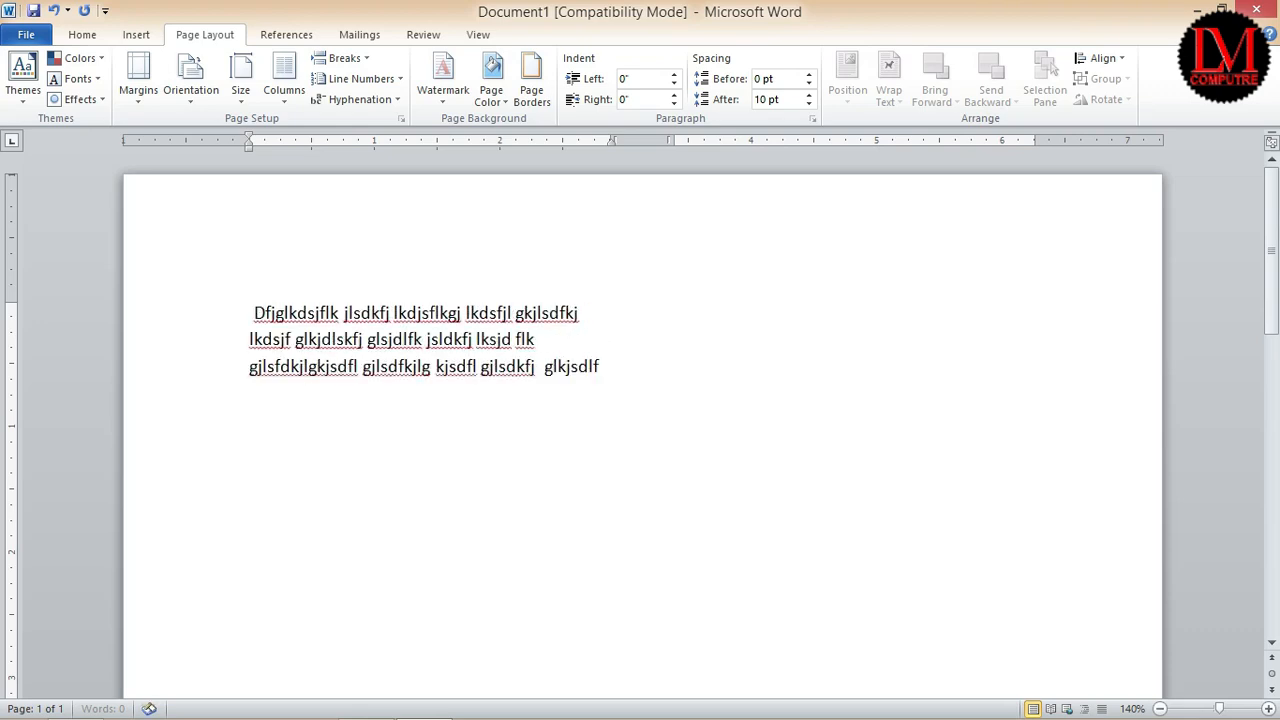
{"action": "type", "text": " jgldskfj lgkjsdflkj glsdkjflg kjsdlfkj glskdjflgj ksdlfkj glskdjflk gjsldfkj glks jdfl jgls"}
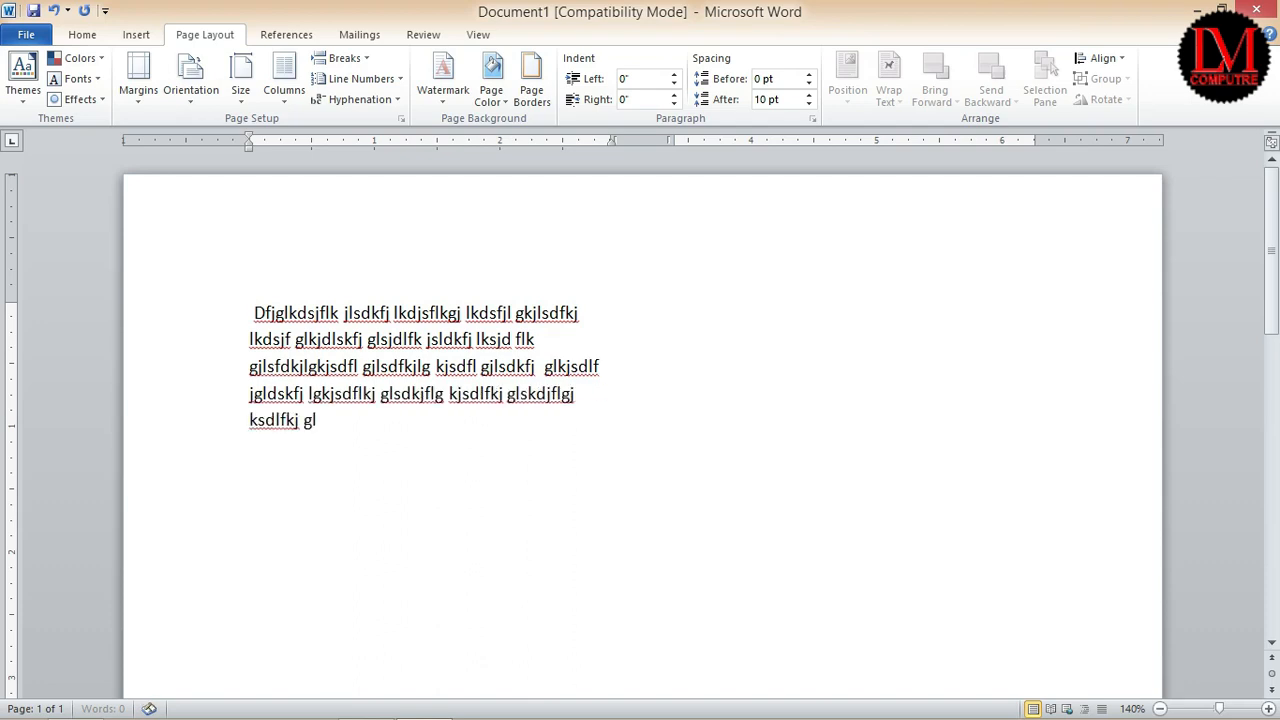
{"action": "type", "text": "d"}
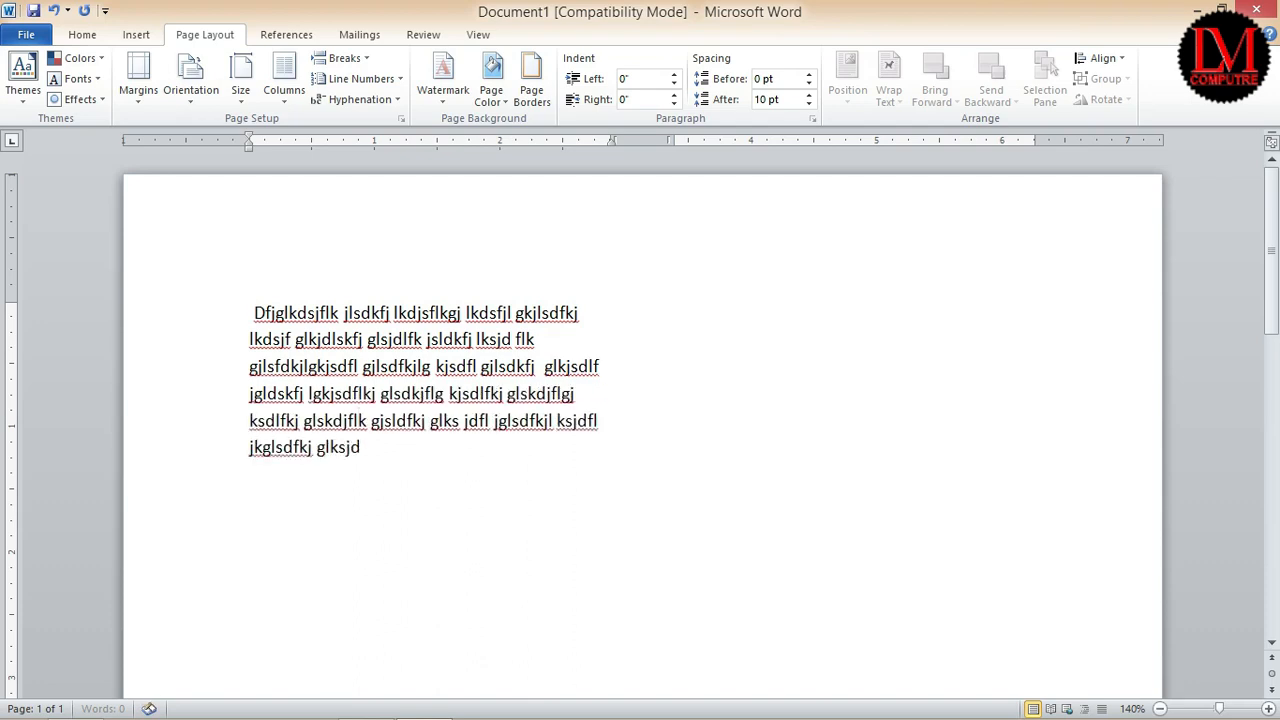
{"action": "type", "text": "fkjl ksjdfl jkglsdfkj glksjdflj jglsdfk gljksjdfl gjlsdfkj lgsk jdf lgjkslfdkj lgsdjfl"}
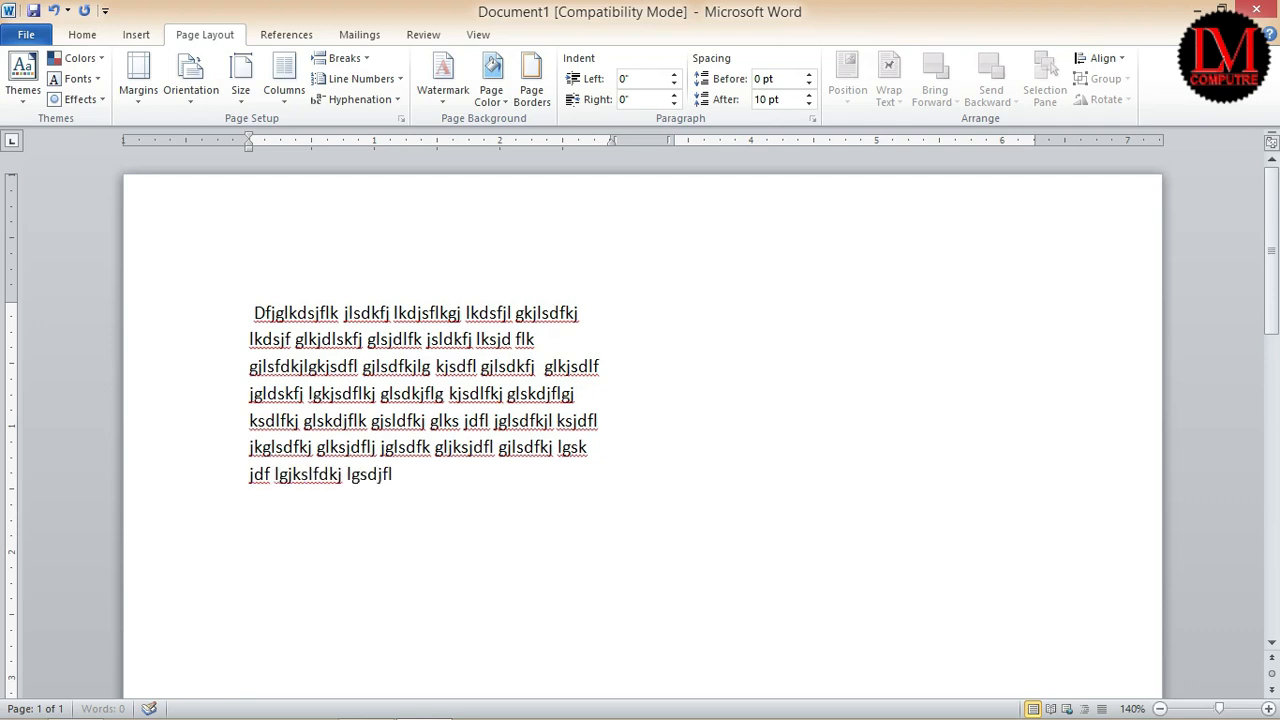
{"action": "type", "text": " gjsldfj glsjdf gsdf gsdf gsdf g"}
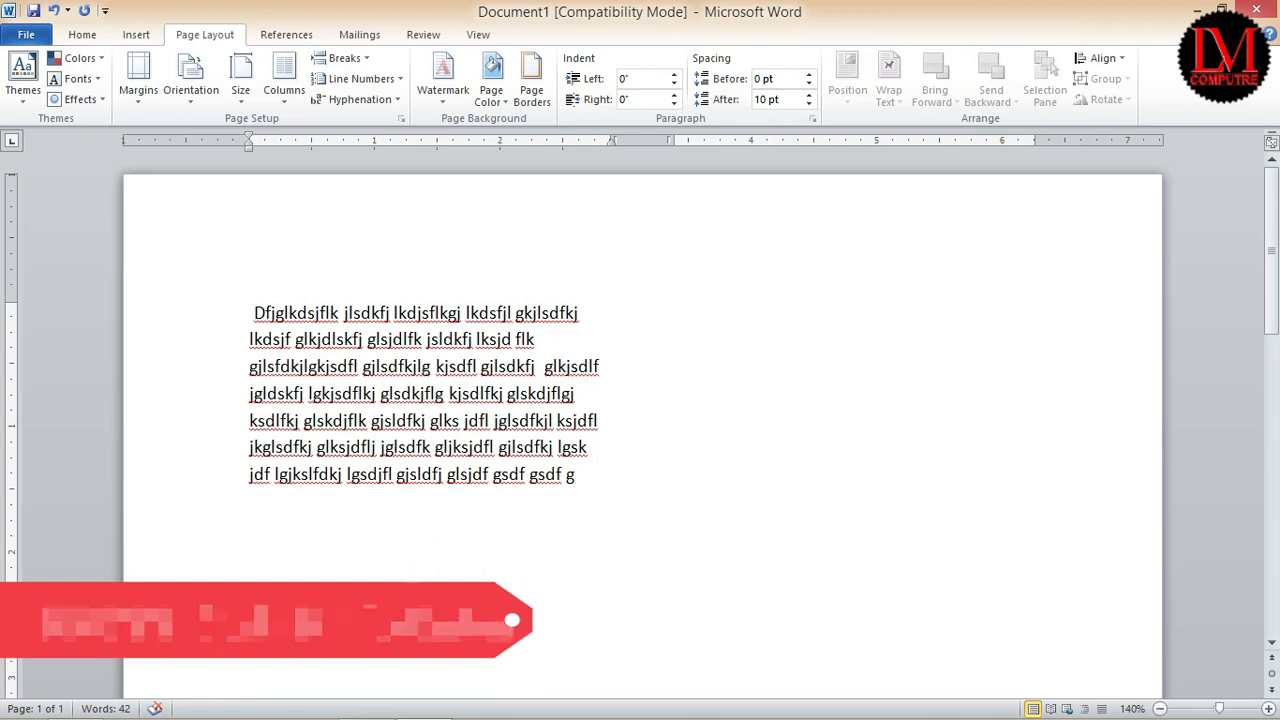
- Break to the second column after the filler text and enter two lines of filler beginning "Dslkafjl kajlkfj alksjfl"
{"action": "key", "text": "ctrl+shift+Return"}
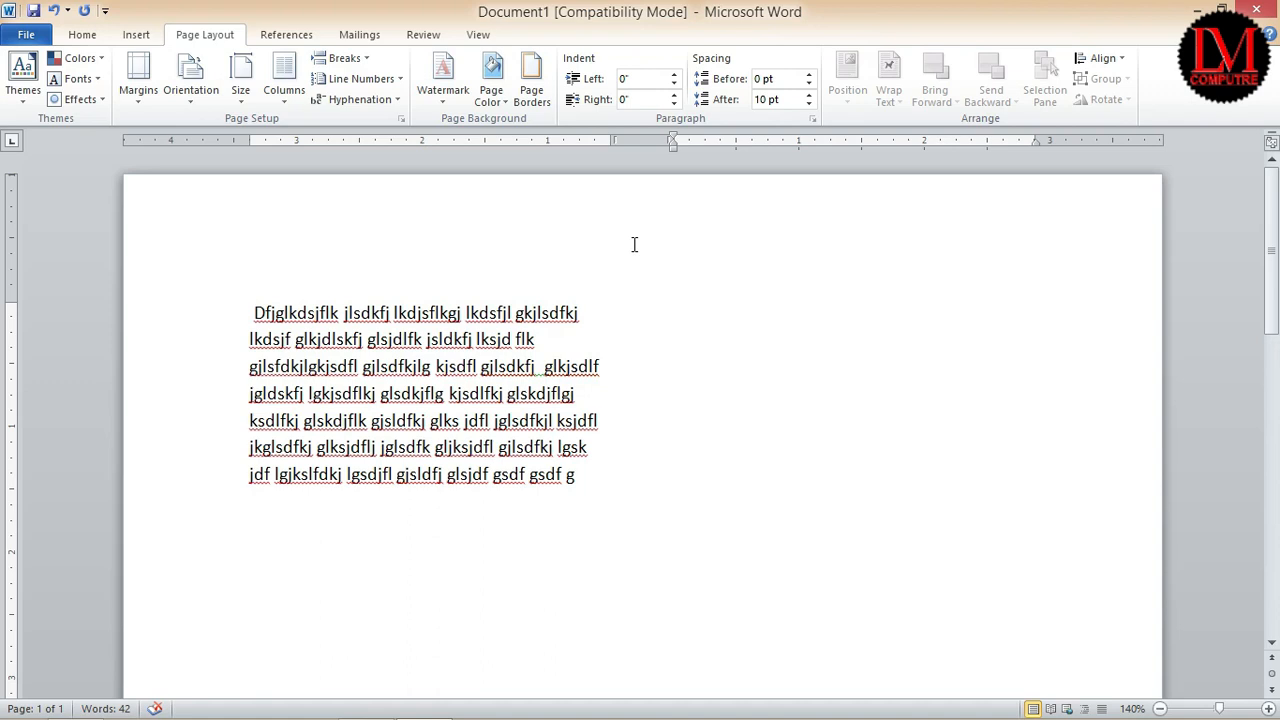
{"action": "type", "text": "Dslkafjl kajlkfj alksjfl"}
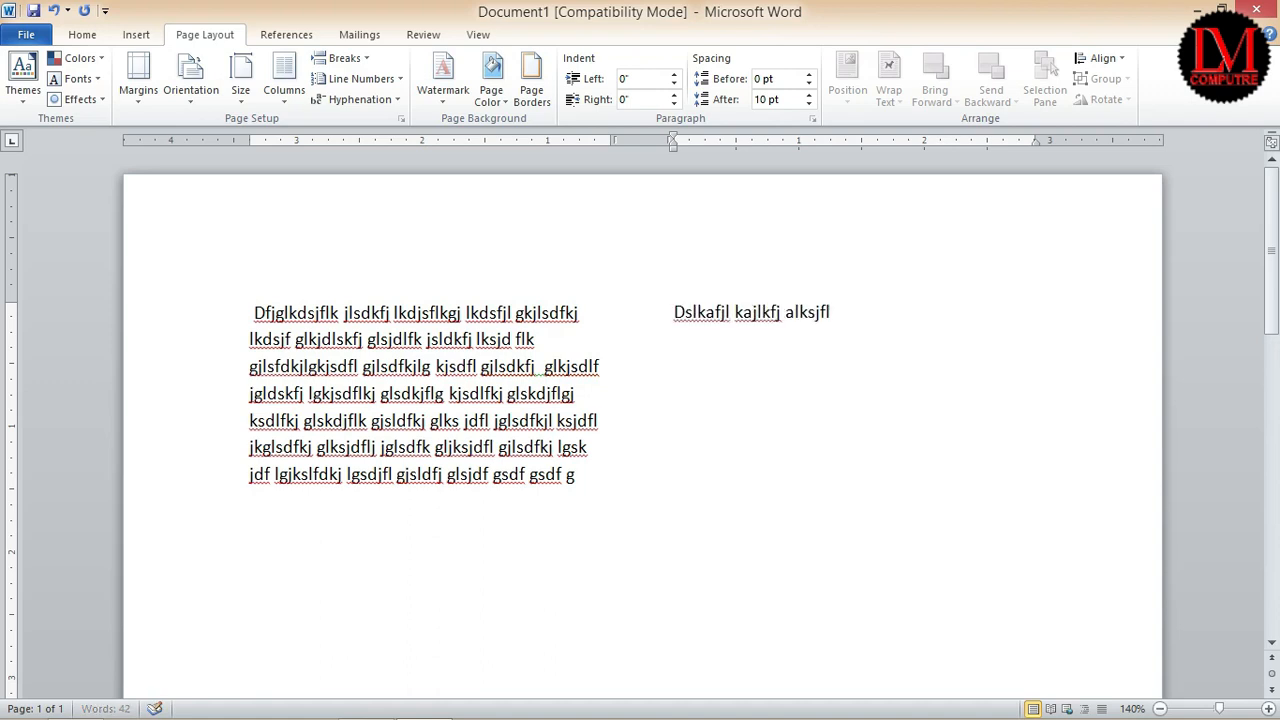
{"action": "type", "text": " kjasdlkf jlaskjdl kjasldkjf laksjdfl kjasldkfj lkajsdlf kjalsdkjf lajk"}
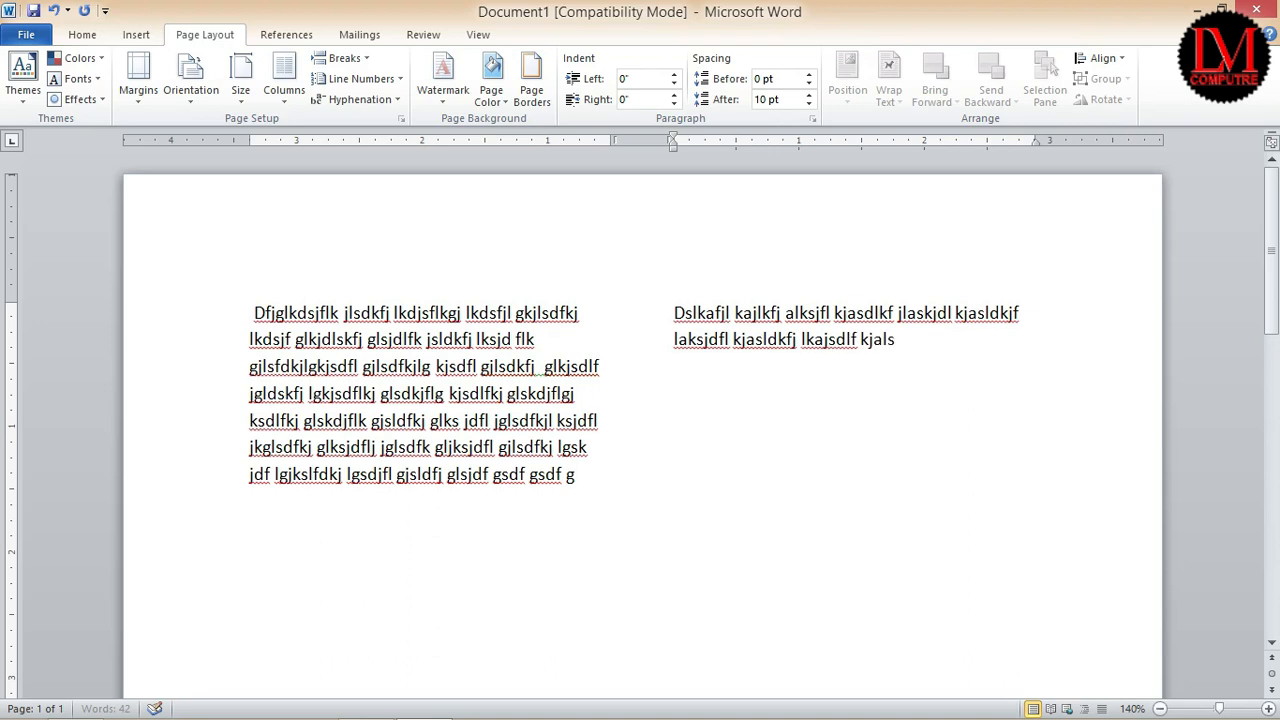
- Undo the second column's filler text and the column break before it
{"action": "key", "text": "ctrl+z"}
{"action": "key", "text": "ctrl+z"}
{"action": "key", "text": "ctrl+z"}
{"action": "key", "text": "ctrl+z"}
{"action": "key", "text": "ctrl+z"}
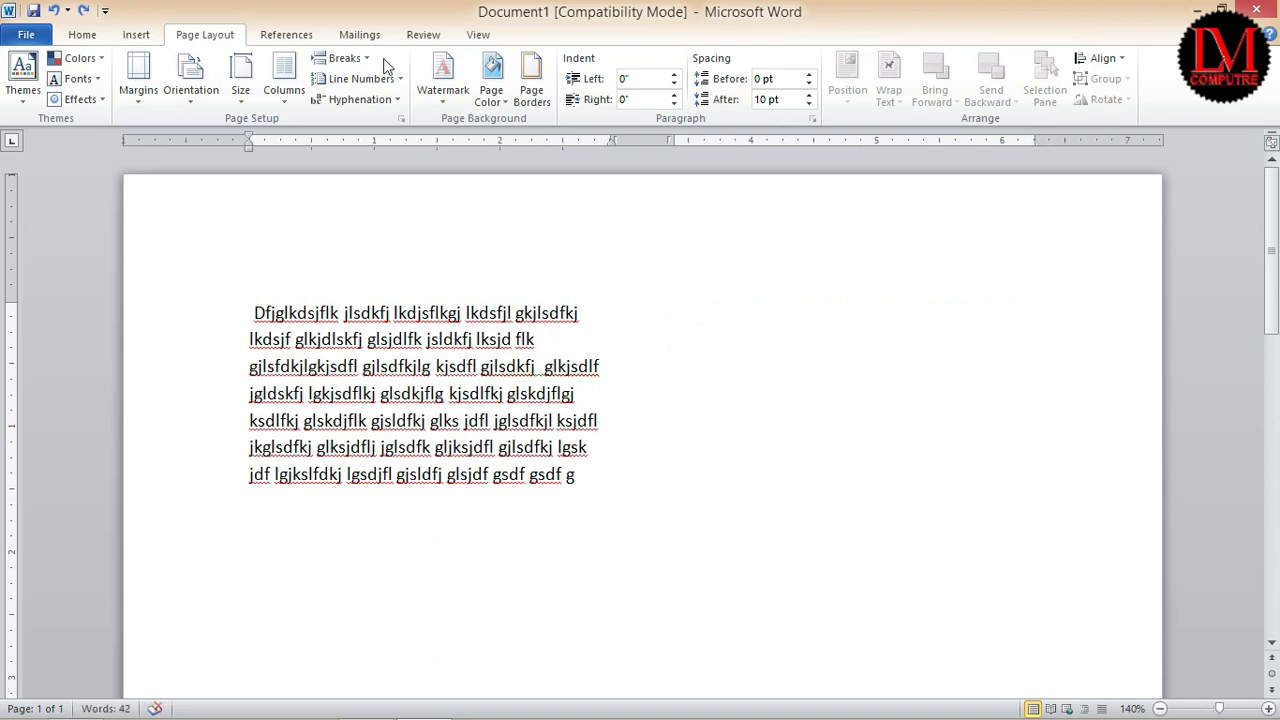
- Insert a Column break after the first column's text and fill the second column with seven filler lines beginning "dflkj lkjg lksdfl"
{"action": "left_click", "coordinate": [344, 58]}
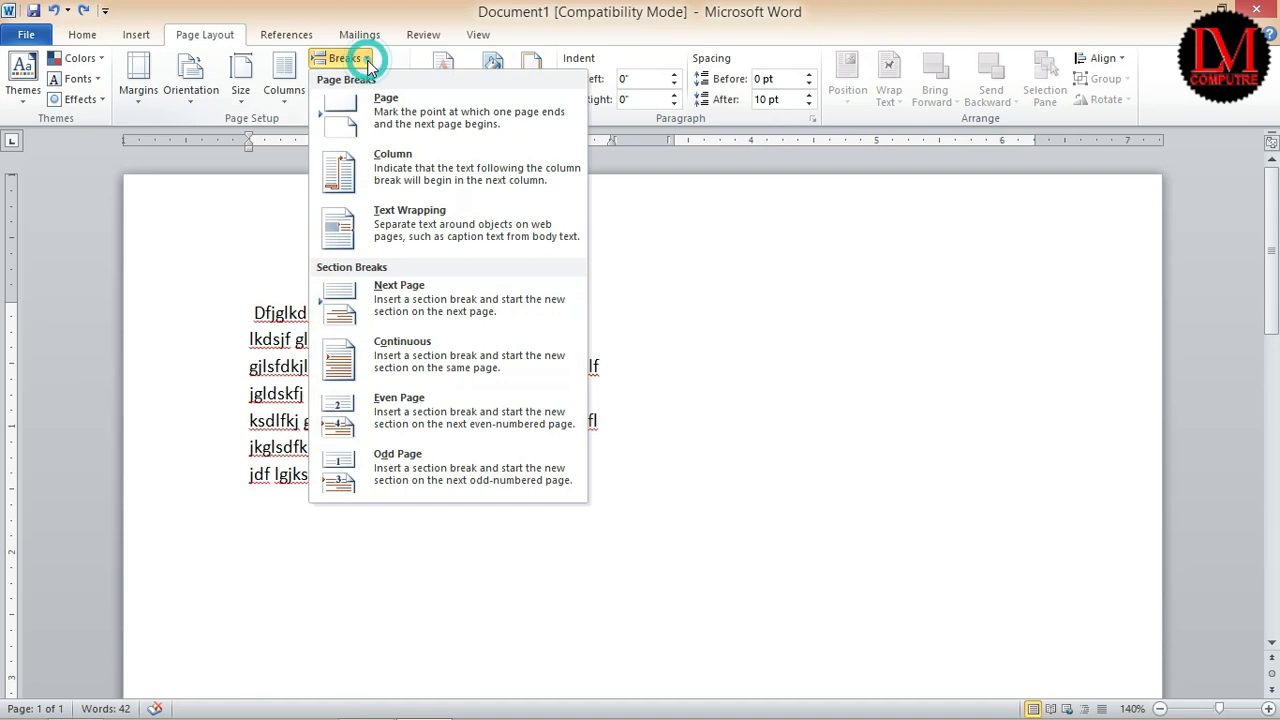
{"action": "left_click", "coordinate": [377, 172]}
{"action": "type", "text": "dflkj lkjg lksdfl gkjdslfkkj glkajl kjsldfkj laskjdfl kjasldfk jlaksdjflk jasldkjf laksdjf lkasjdl"}
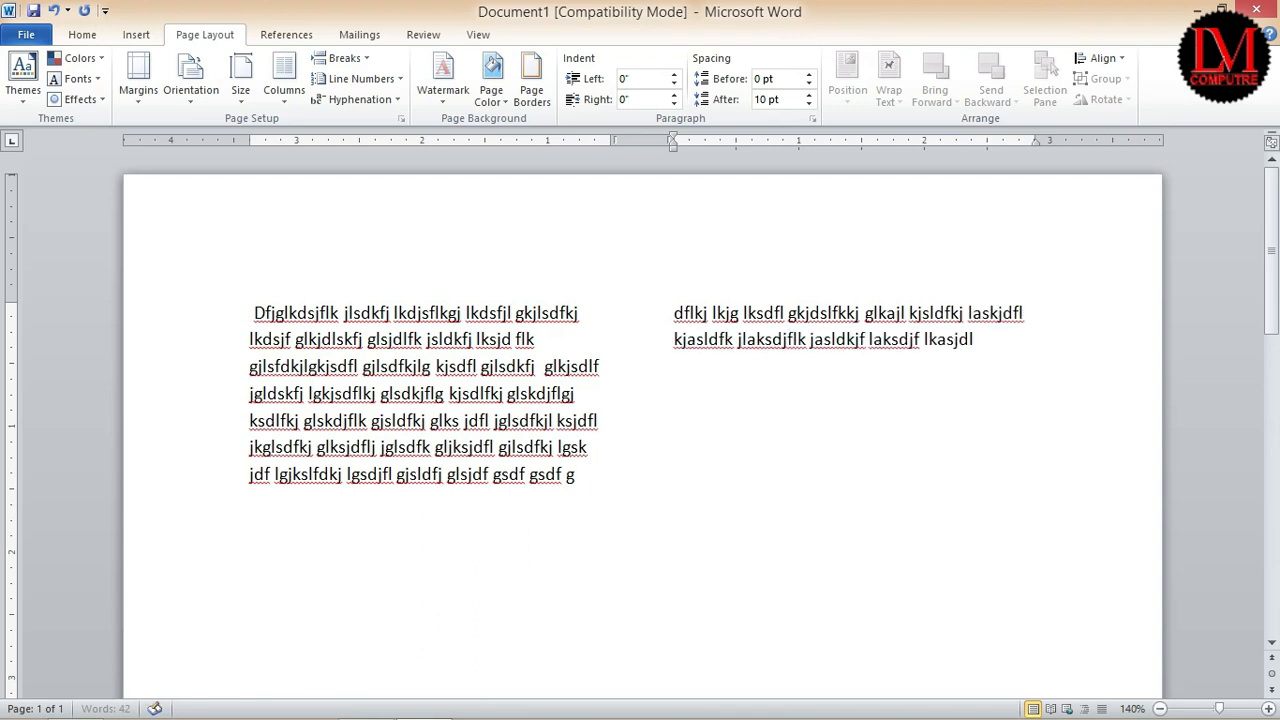
{"action": "type", "text": "k jlskdjfl kjasldk jflaksjdlf kaldskjfl ksajdflk jalskdjf"}
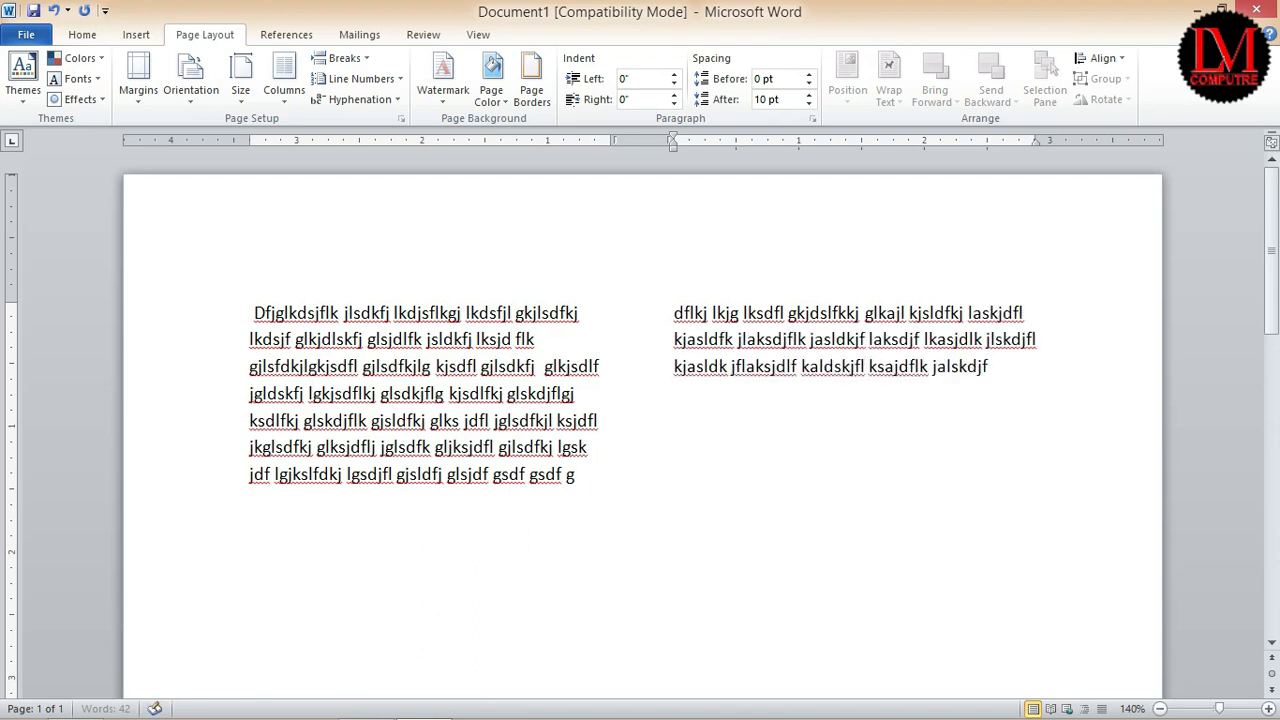
{"action": "type", "text": " lkasjdlf kjalsdkjf laksjdlfk jlaskdj fklasjdfl kjasdlkjf l"}
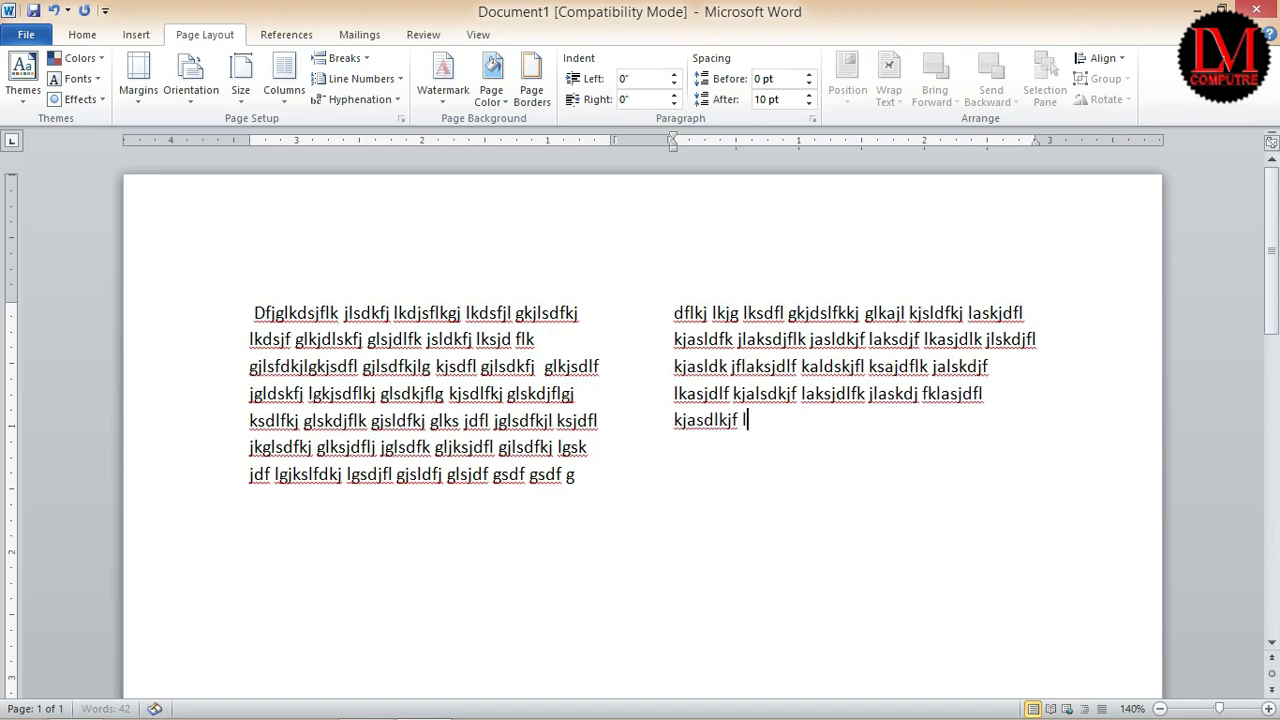
{"action": "type", "text": "askjdlf kjlasdkjf lakjsd lf kjasldkfj lkasjd f lkjasldkjf lkasdj"}
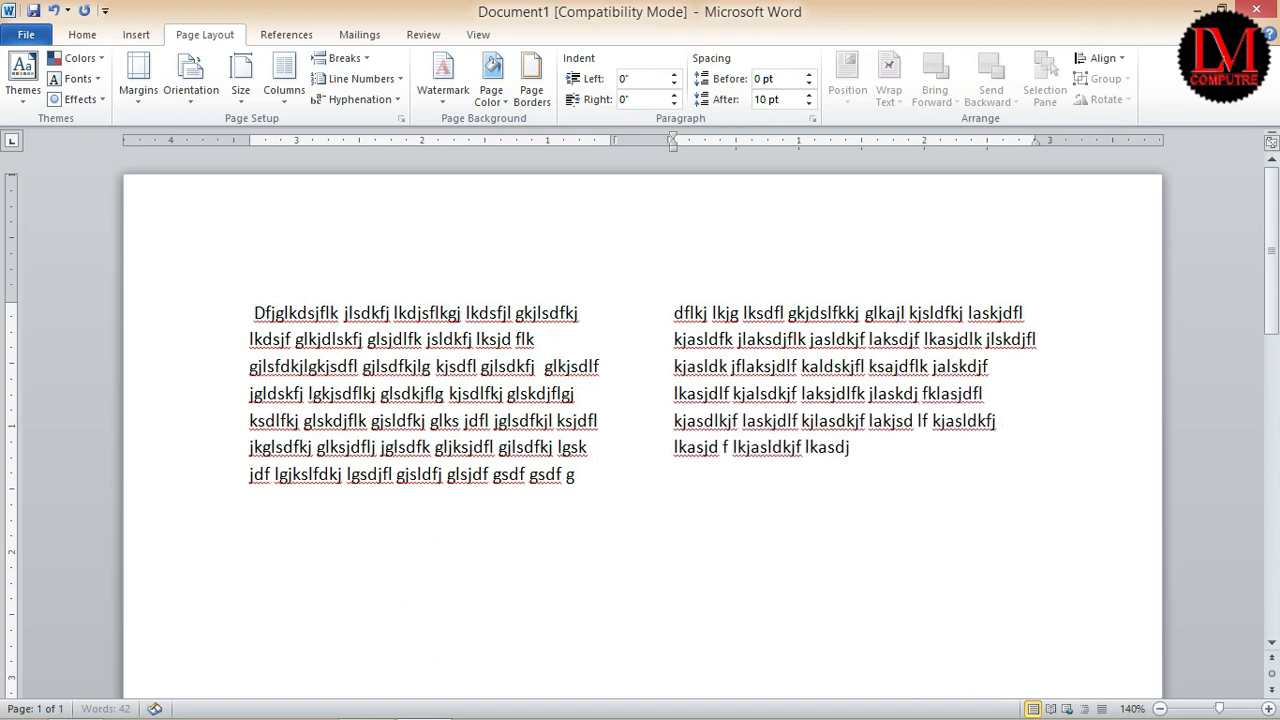
{"action": "type", "text": "fl kajsldk fjlaksdjfl kajsdlfkj lasdkj fljasldk fjlasd kj"}
{"action": "type", "text": "fasdf a"}
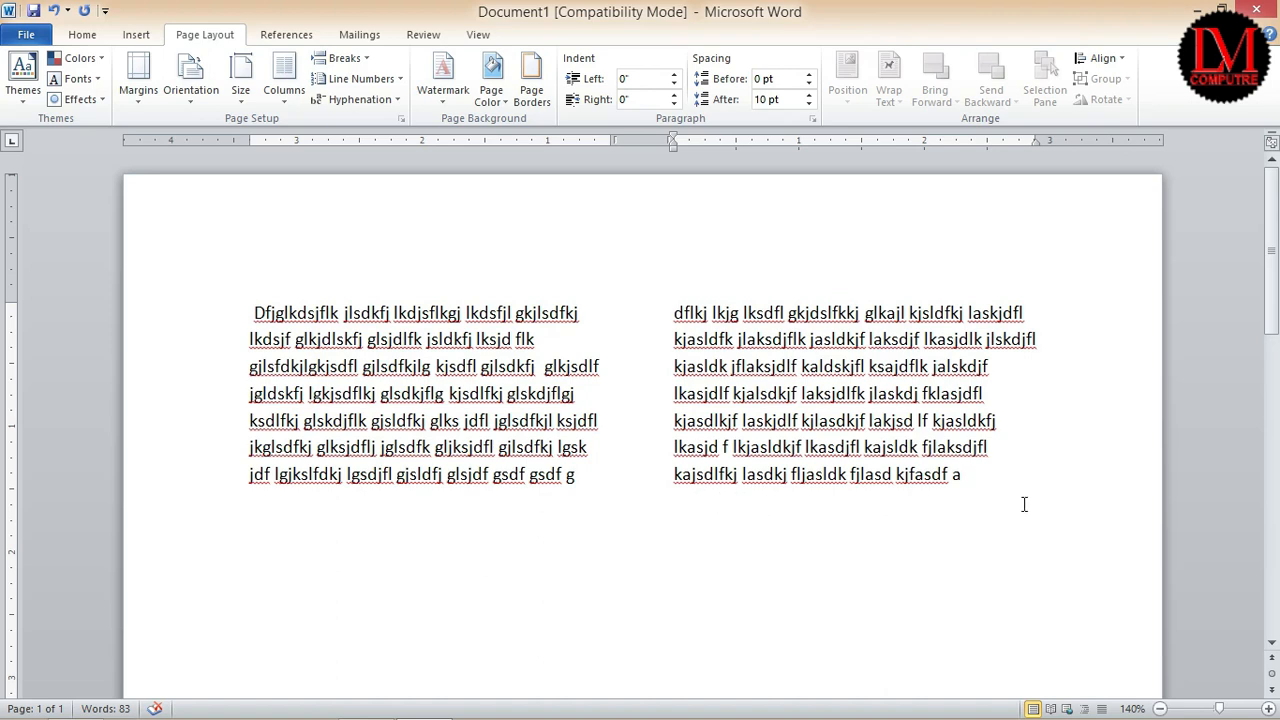
- Apply the One column preset to only the selected paragraph end after the second column's text and place the cursor below the columns
{"action": "key", "text": "shift+Right"}
{"action": "left_click", "coordinate": [284, 96]}
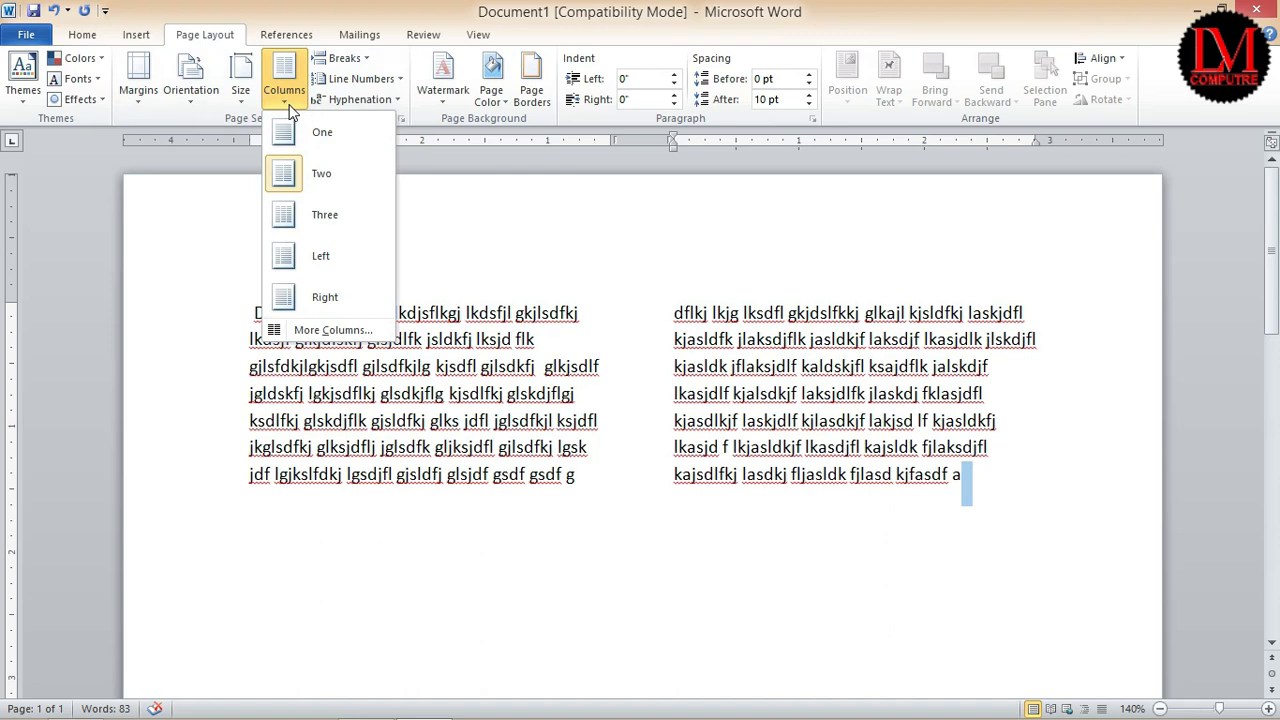
{"action": "left_click", "coordinate": [318, 331]}
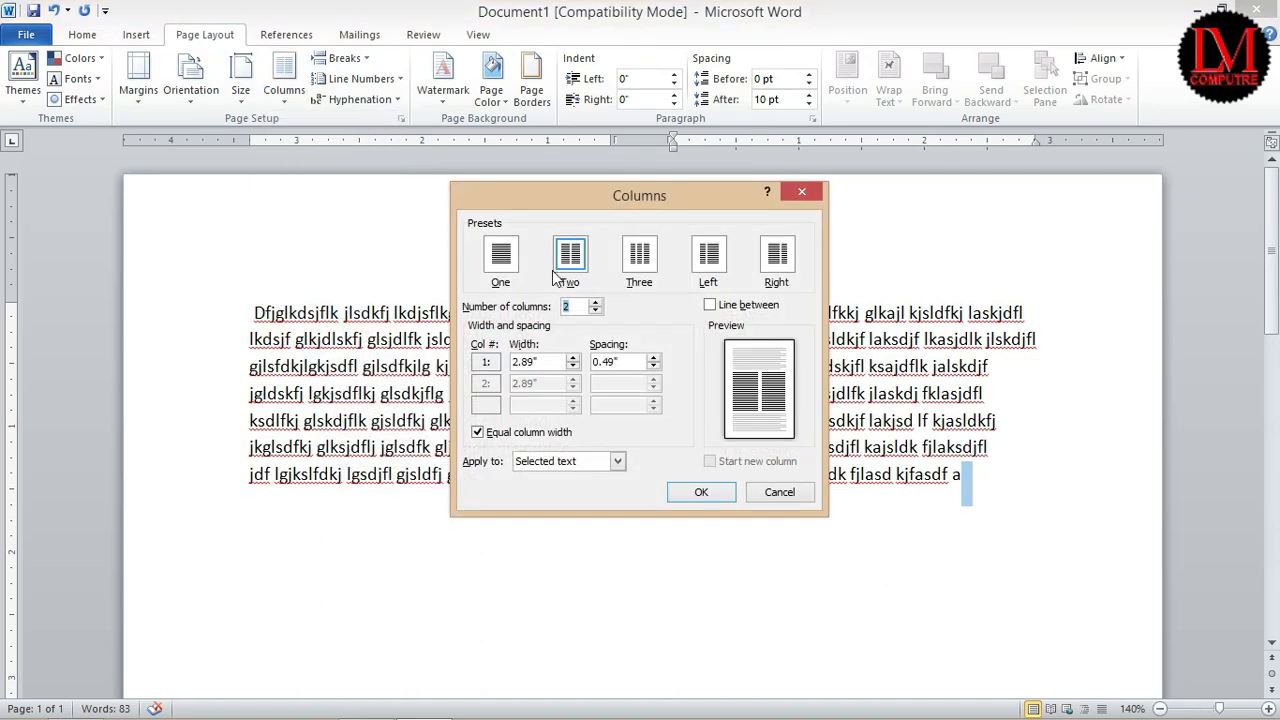
{"action": "left_click", "coordinate": [510, 284]}
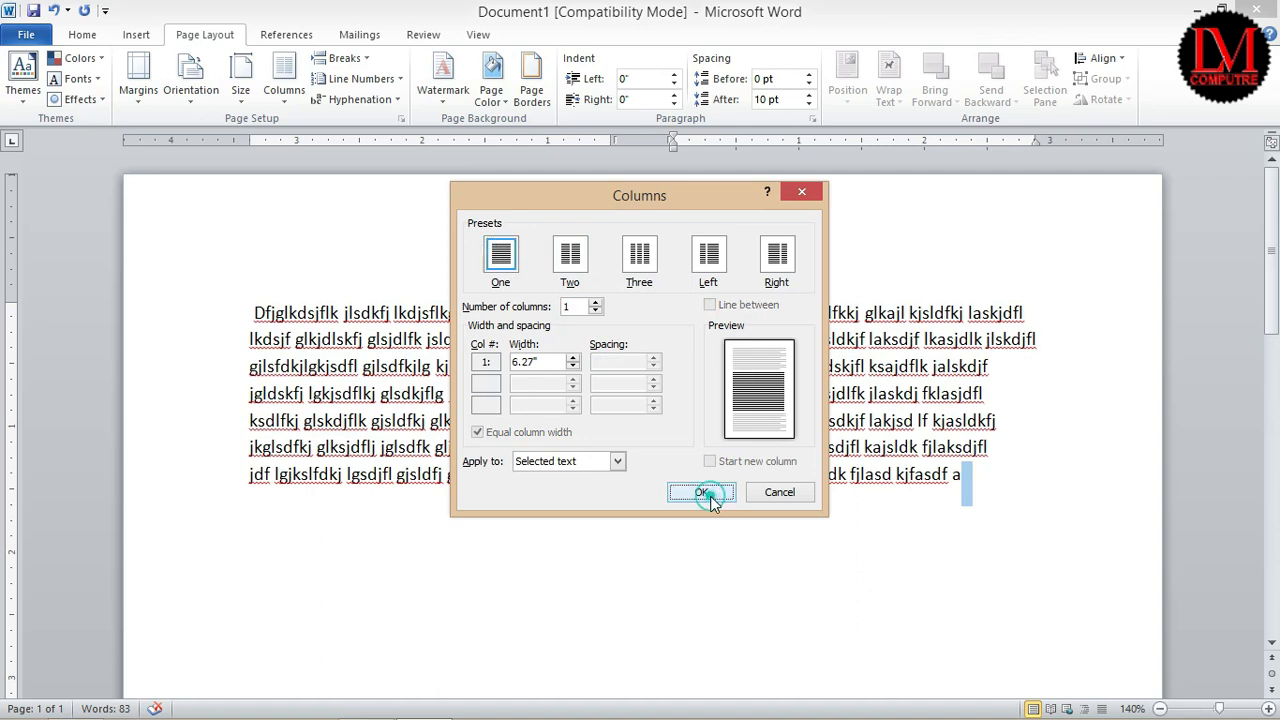
{"action": "left_click", "coordinate": [705, 492]}
{"action": "left_click", "coordinate": [257, 523]}
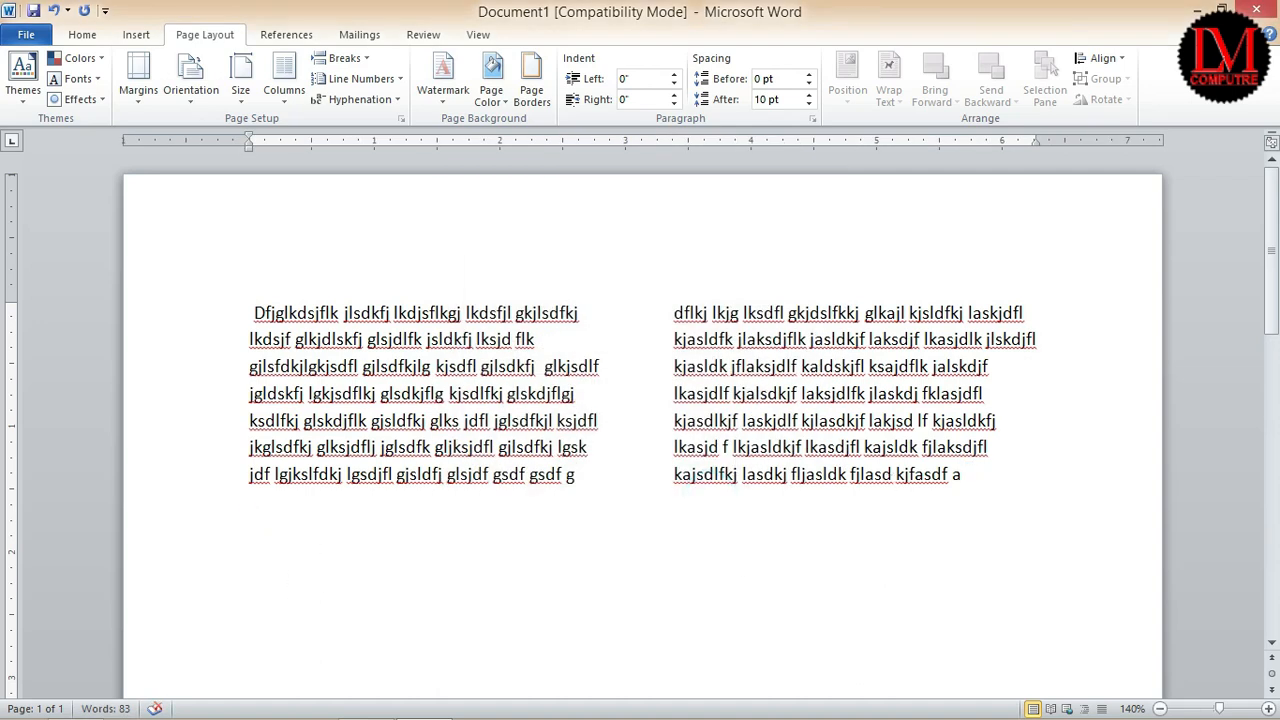
- Write a two-line, full-width filler paragraph below the two columns, beginning "Sdlskfja lksldjf lkajdslk"
{"action": "type", "text": "Sdlskfja lksldjf lkajdslk jlaskdjlkjasldkjf lka"}
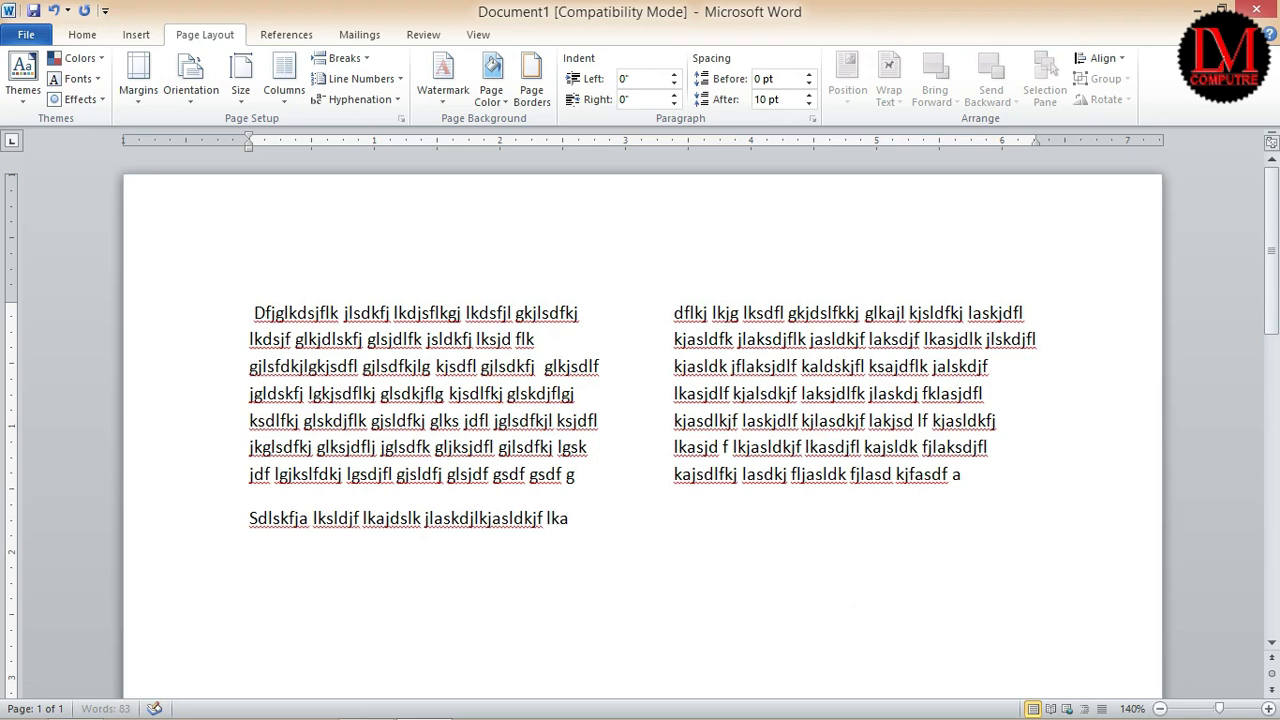
{"action": "type", "text": "sjdlf kjalksdjl kjasldkjf lkajsdlfk jlasdkjf lkajsdljasldk"}
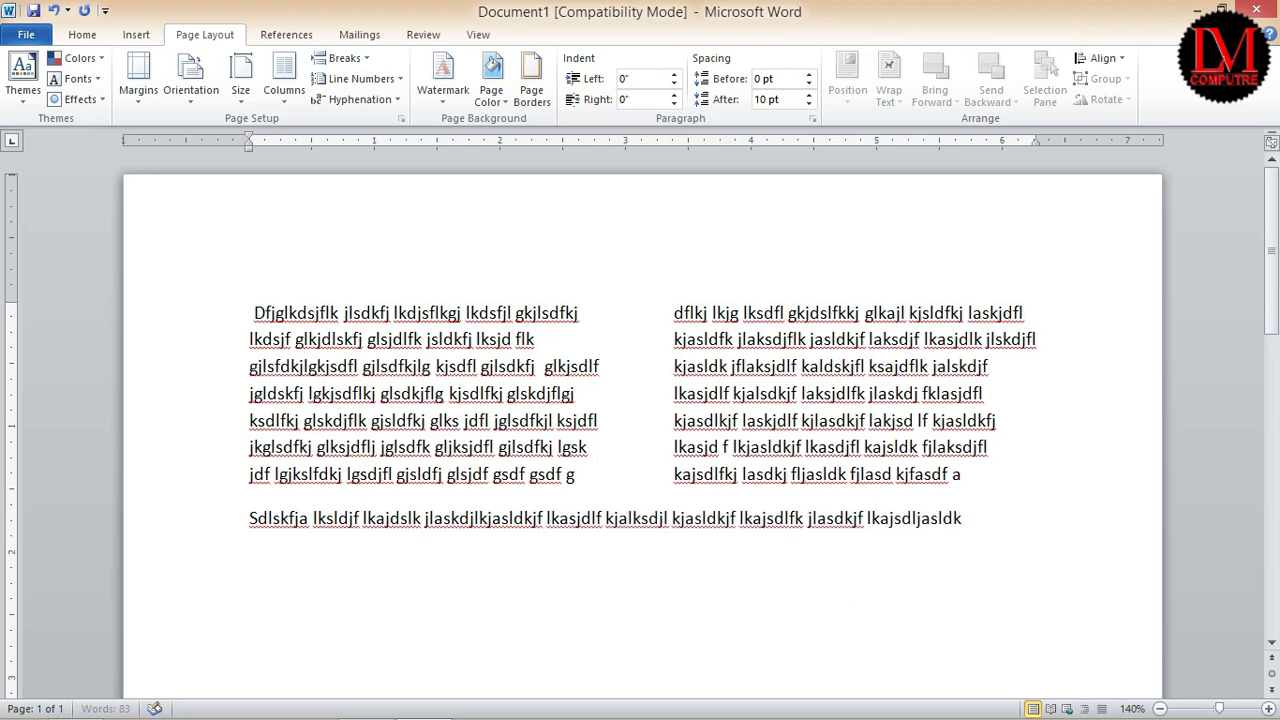
{"action": "type", "text": "jfl kjalsdj lkasjdf lkjasldkfj laksjdf lkajsdlkfj l"}
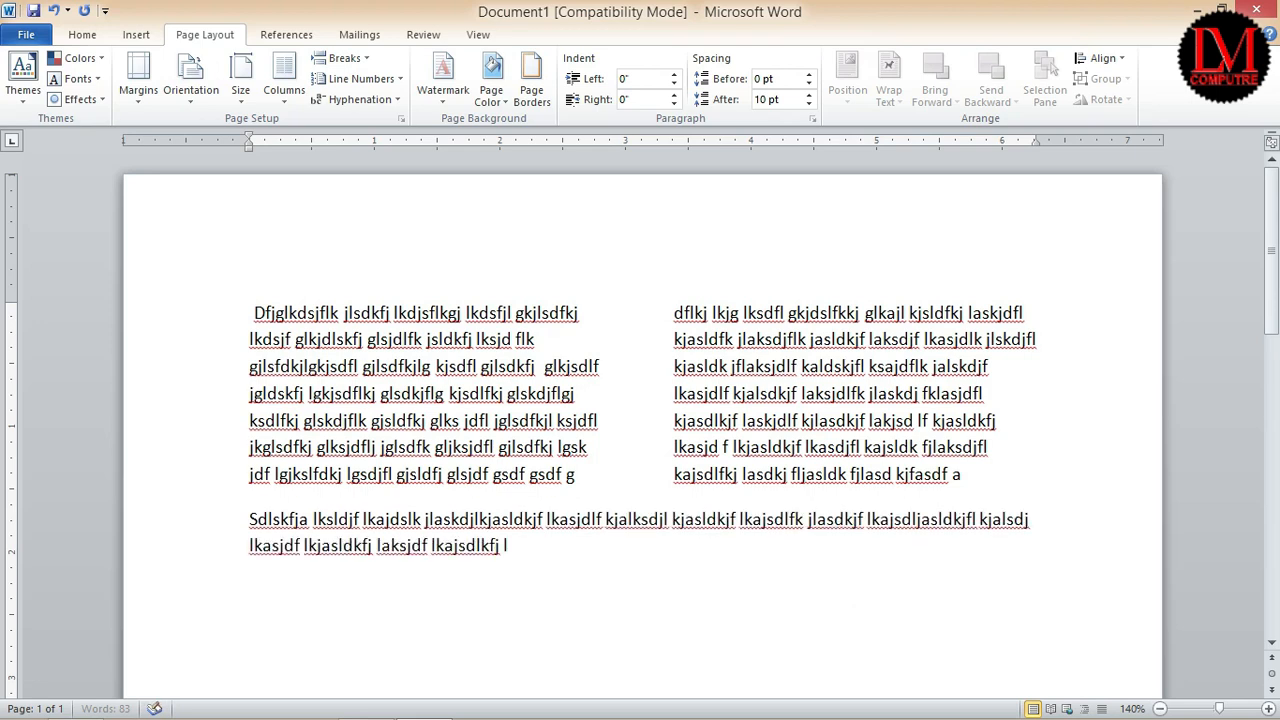
{"action": "type", "text": "asdk ljaskdjl fkjsadlj lkasd jlf kjlaskdjf lkajsdlkfj la"}
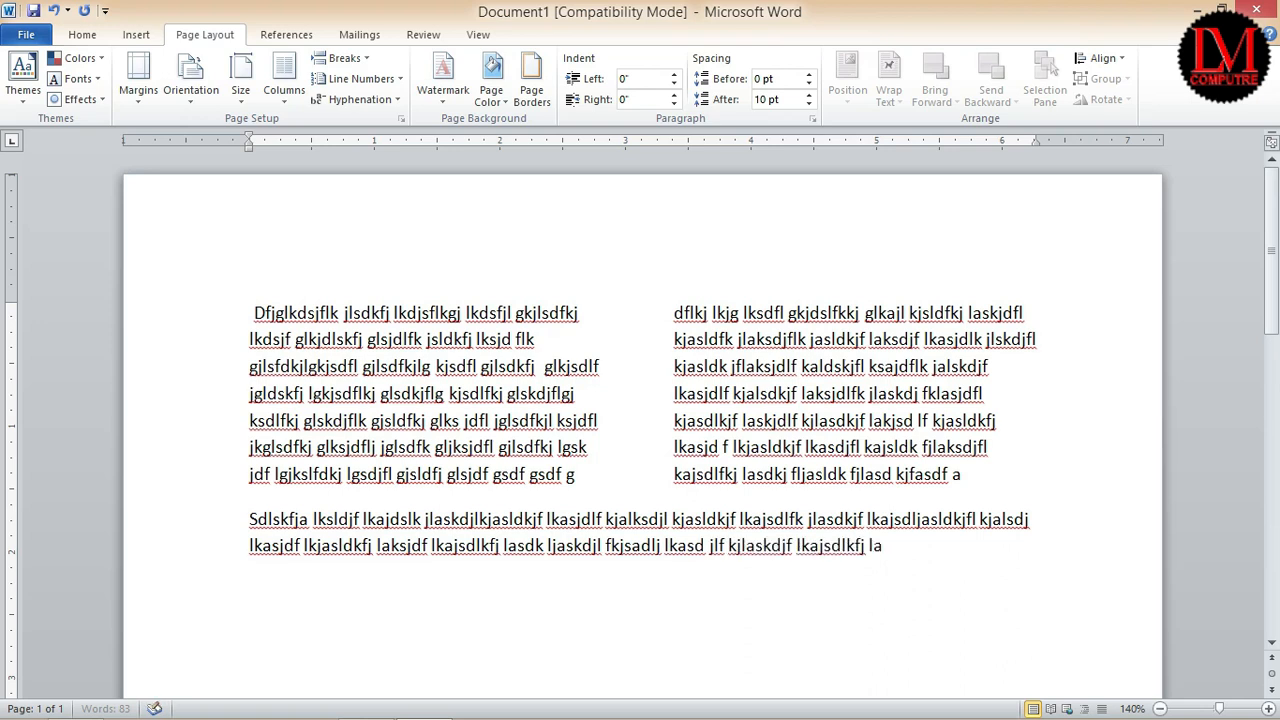
{"action": "type", "text": " sdklf asdf asdasdf"}
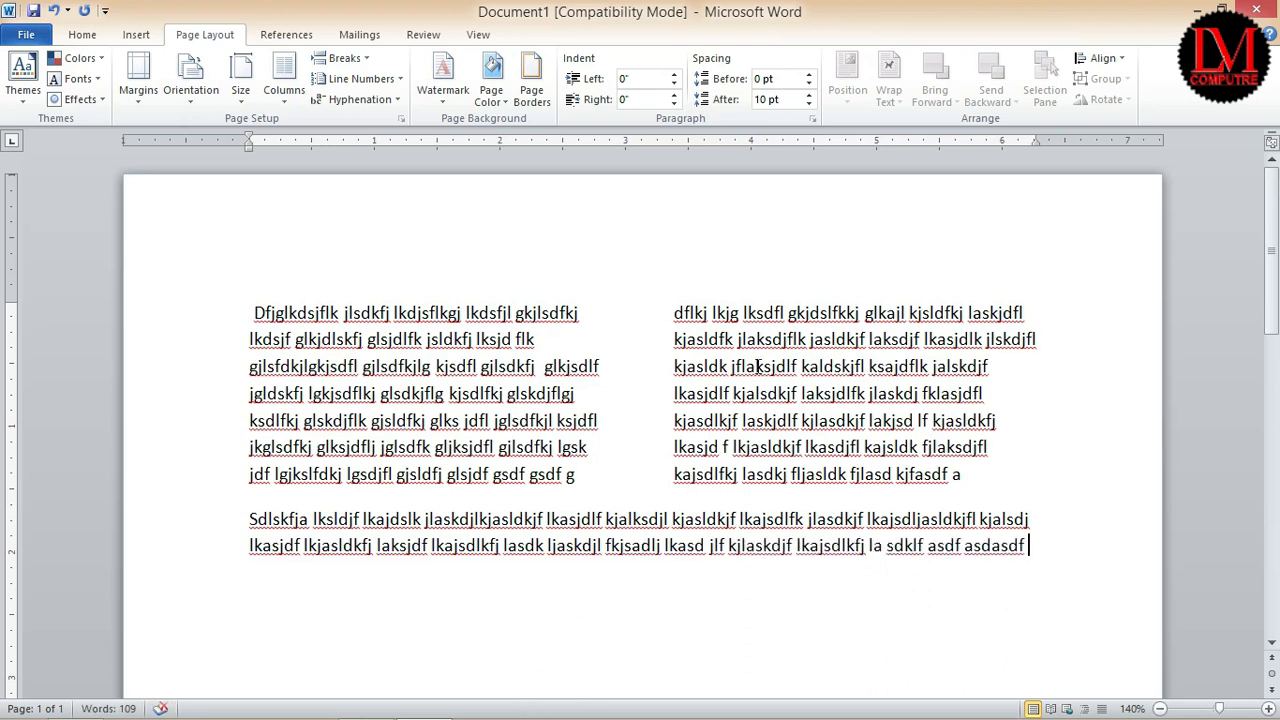
- Apply a three-column layout to the selected paragraph end after the full-width filler paragraph
{"action": "key", "text": "shift+Right"}
{"action": "left_click", "coordinate": [281, 95]}
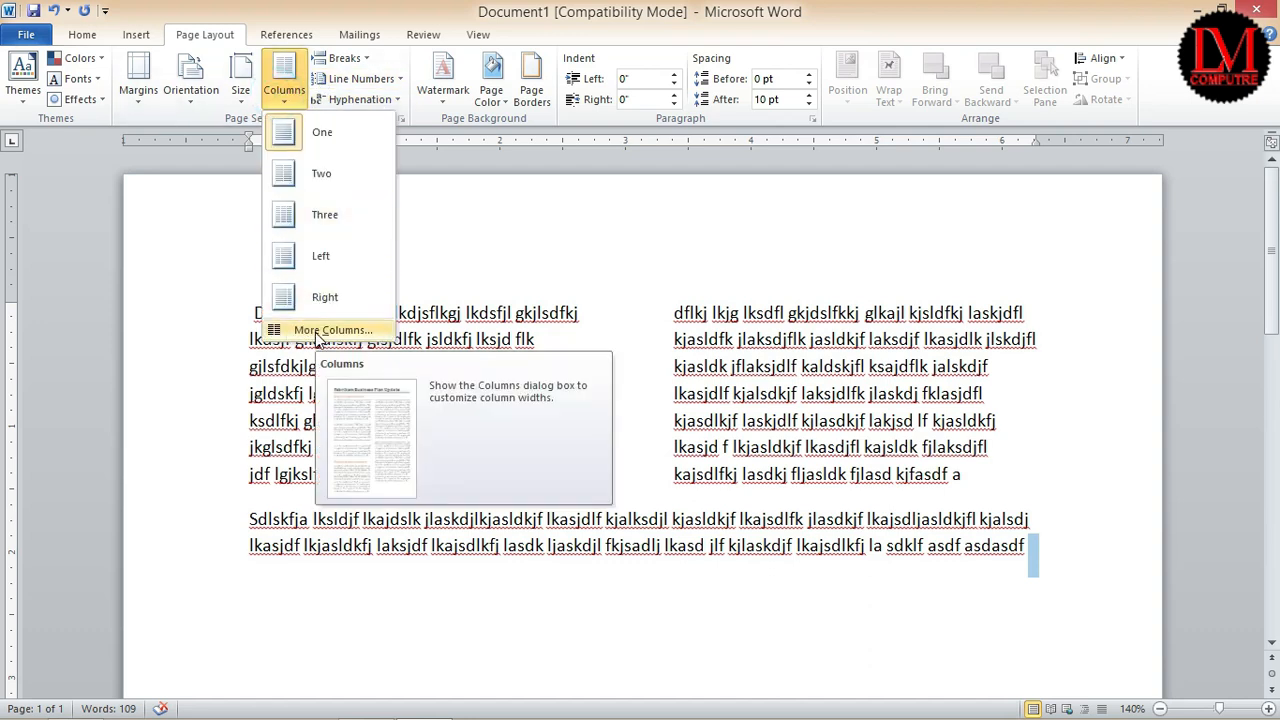
{"action": "left_click", "coordinate": [317, 214]}
- Fill the first of the three columns with three lines of filler text beginning "Fg sdfg sdf gsdf"
{"action": "type", "text": "fg sdfg sdf gsdf gdsf gsdf gsfd"}
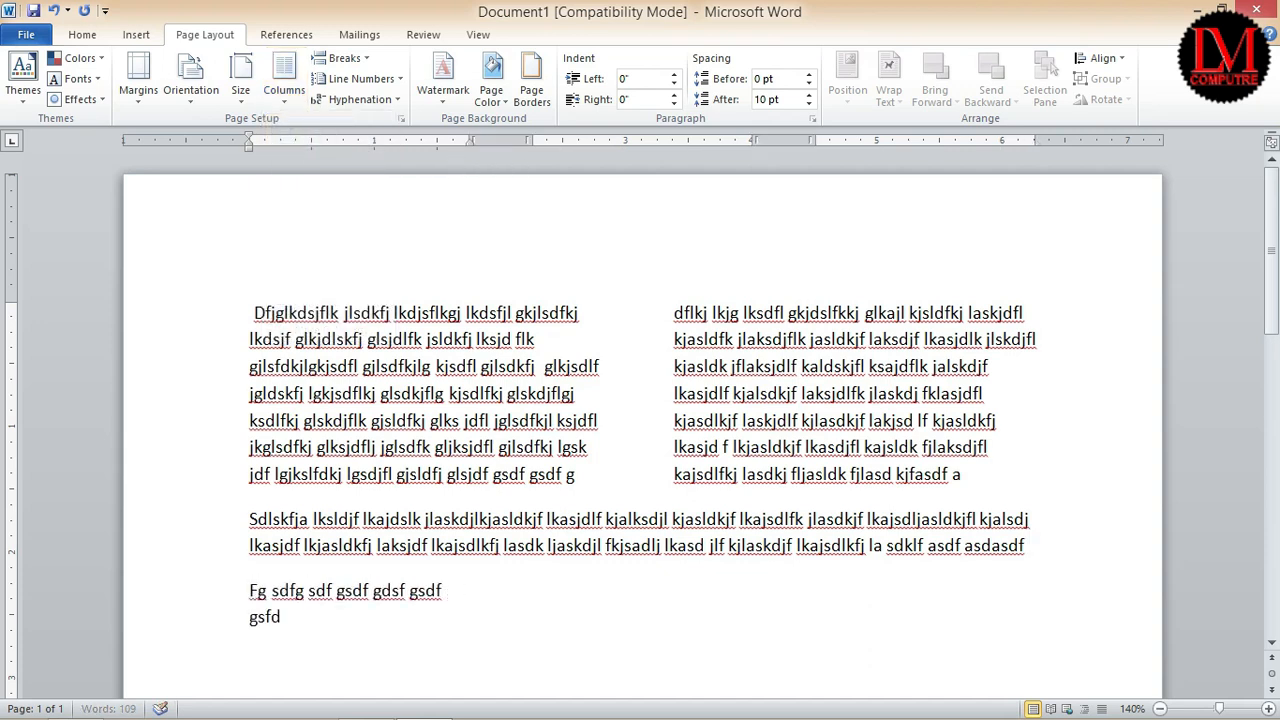
{"action": "type", "text": "g sdf gsdf gsdf gsdf gsdf gsdf g"}
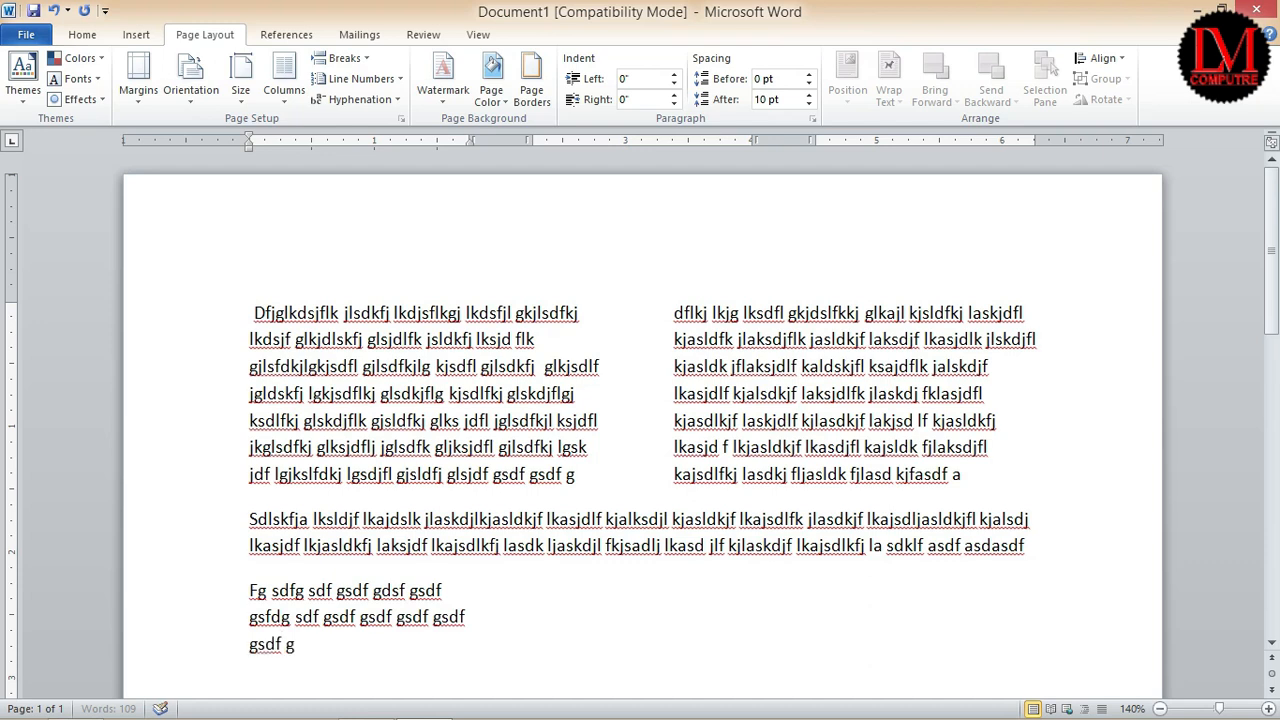
{"action": "type", "text": "sdf gsdf gsfd gsdf"}
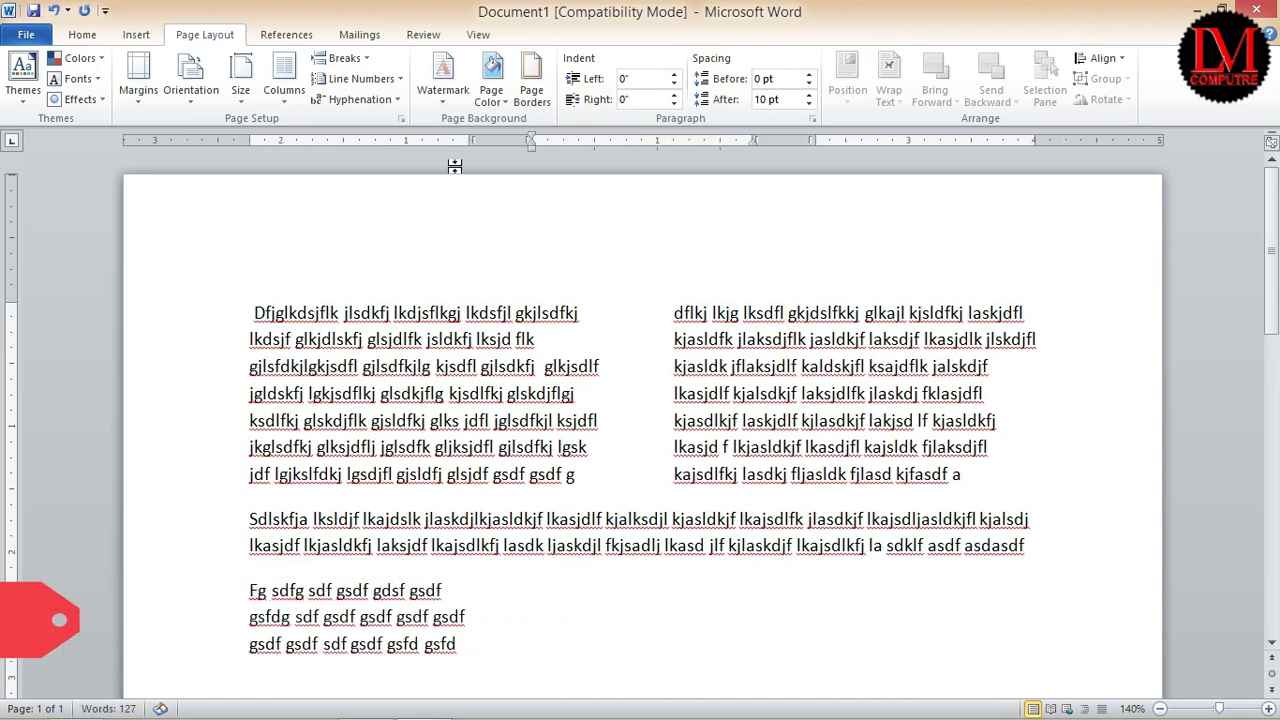
- Insert a column break and fill the second of the three columns with three lines of filler text beginning "Sf adsf asdf"
{"action": "key", "text": "ctrl+shift+Return"}
{"action": "type", "text": "Sf adsf asdf jkashdfk jhksjd"}
{"action": "key", "text": "Return"}
{"action": "type", "text": "fh"}
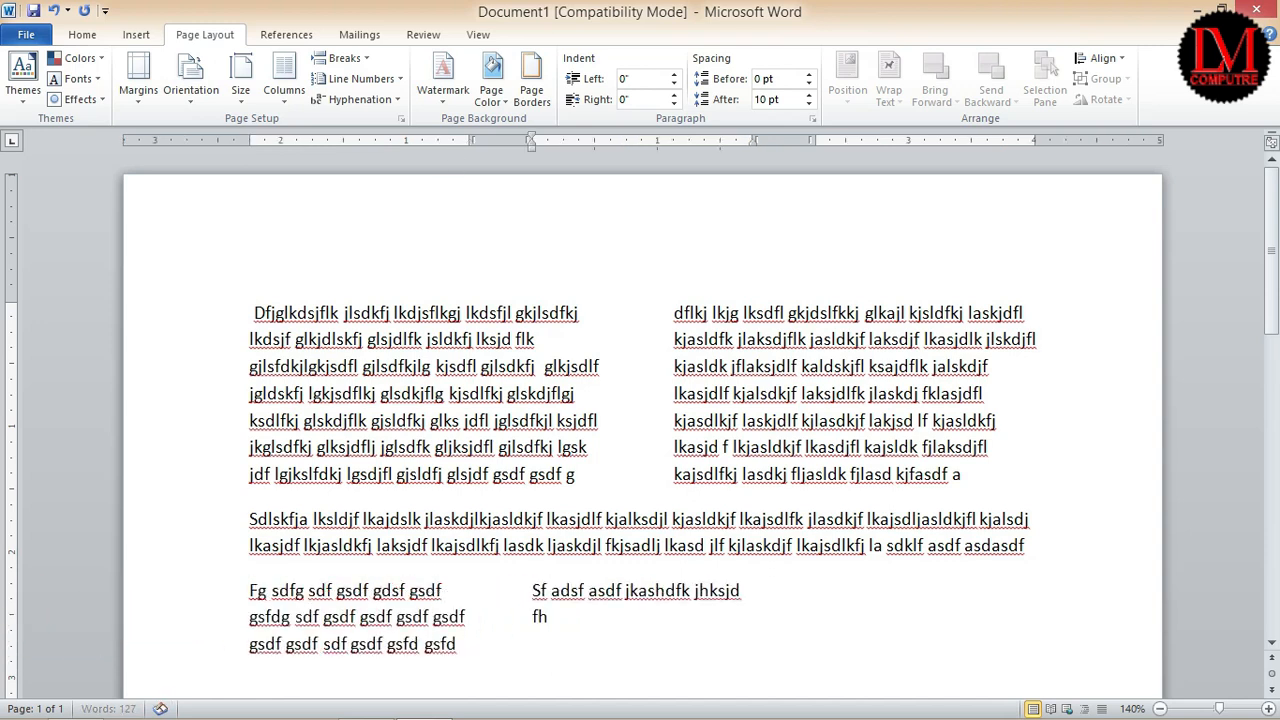
{"action": "type", "text": "kjashdkfj kasd fkjhaskdjf kajskdhkahskd fhkas dfasd"}
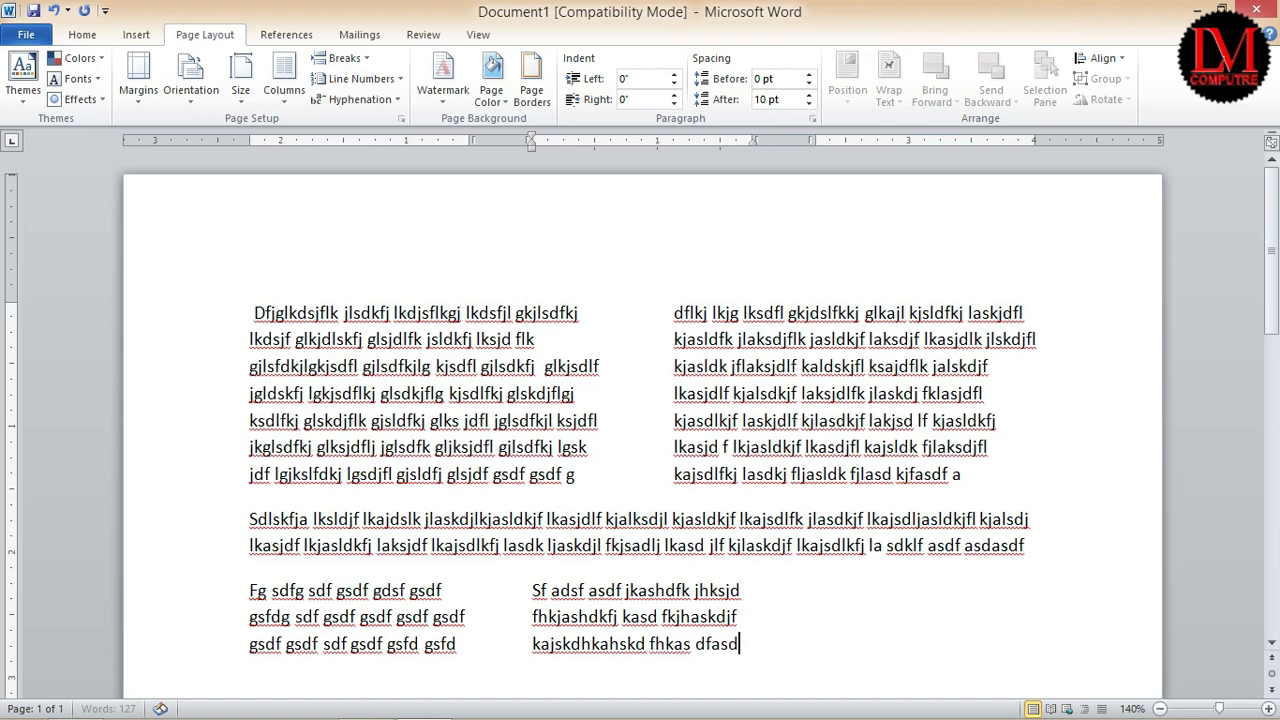
- Insert another column break and fill the third column with three lines of filler text beginning "Sd jaodsjfkjahsdkfj"
{"action": "key", "text": "ctrl+shift+Return"}
{"action": "type", "text": "Sd jaodsjfkjahsdkfj hkajsdh"}
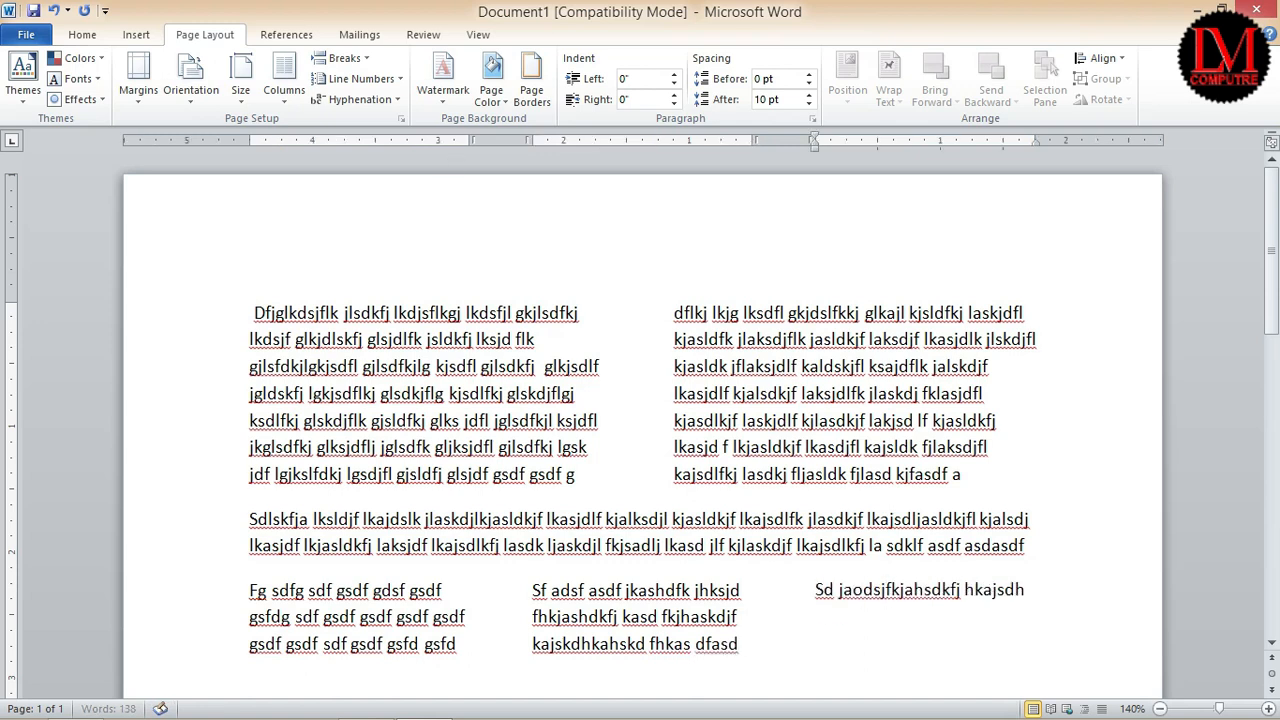
{"action": "type", "text": "kf jhaksjf dhkajsdhk jhaksdj hasd f"}
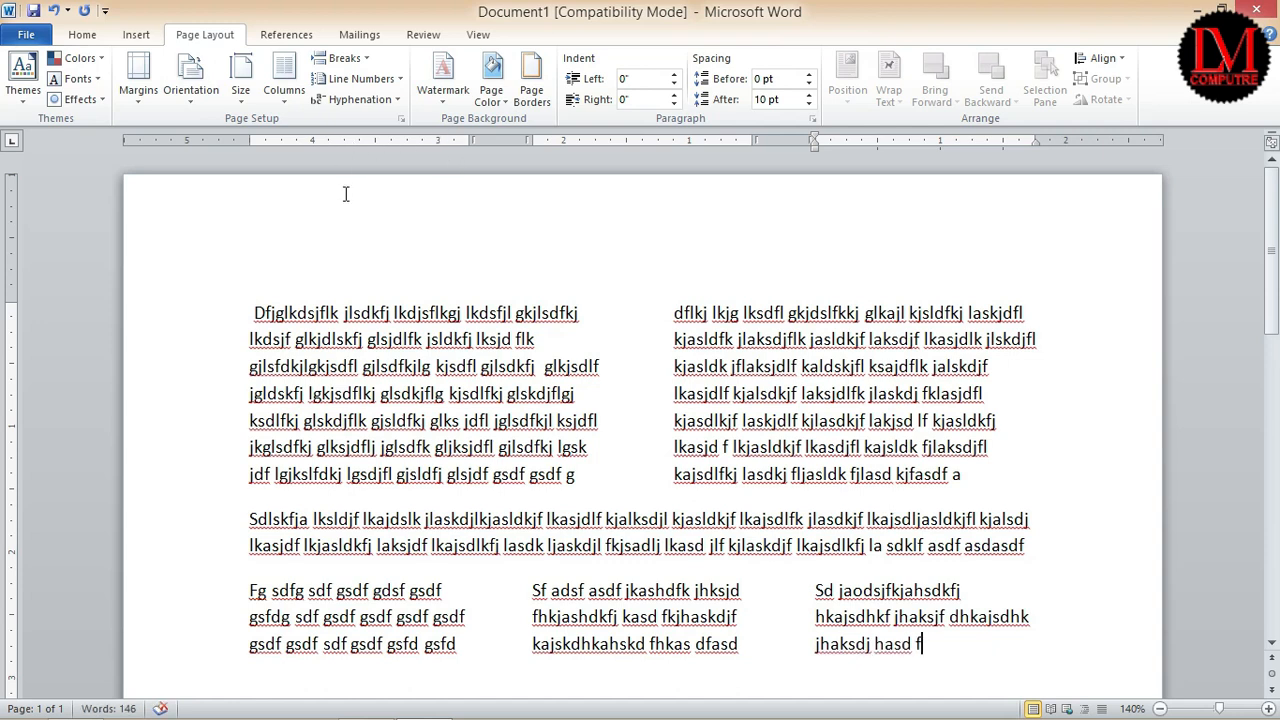
- Apply the One column preset to all sections of the document
{"action": "key", "text": "ctrl+a"}
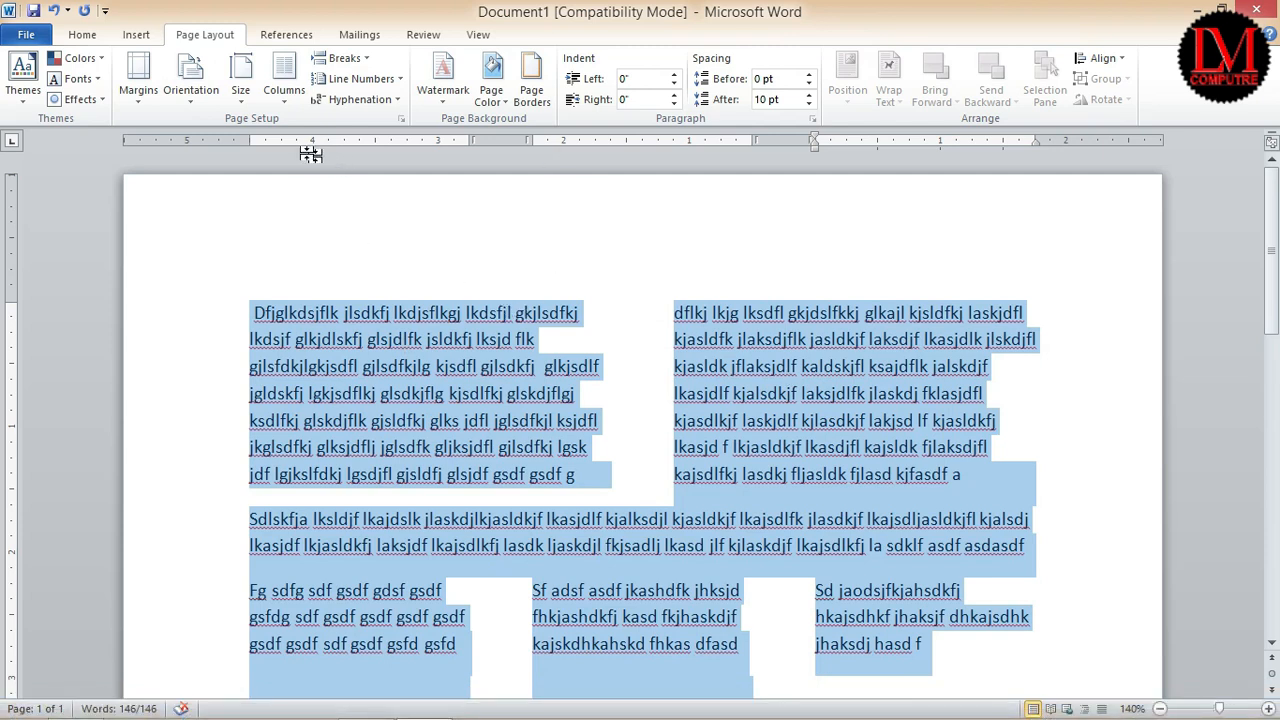
{"action": "left_click", "coordinate": [286, 100]}
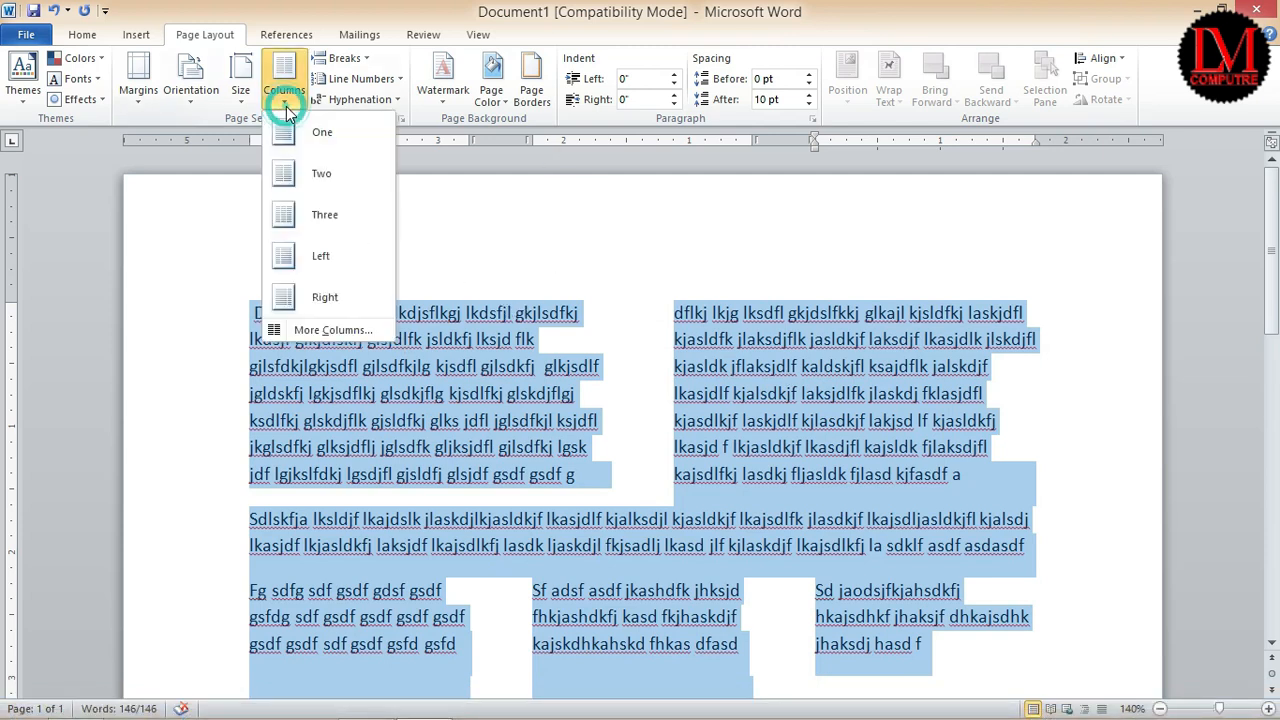
{"action": "left_click", "coordinate": [325, 332]}
{"action": "left_click", "coordinate": [501, 258]}
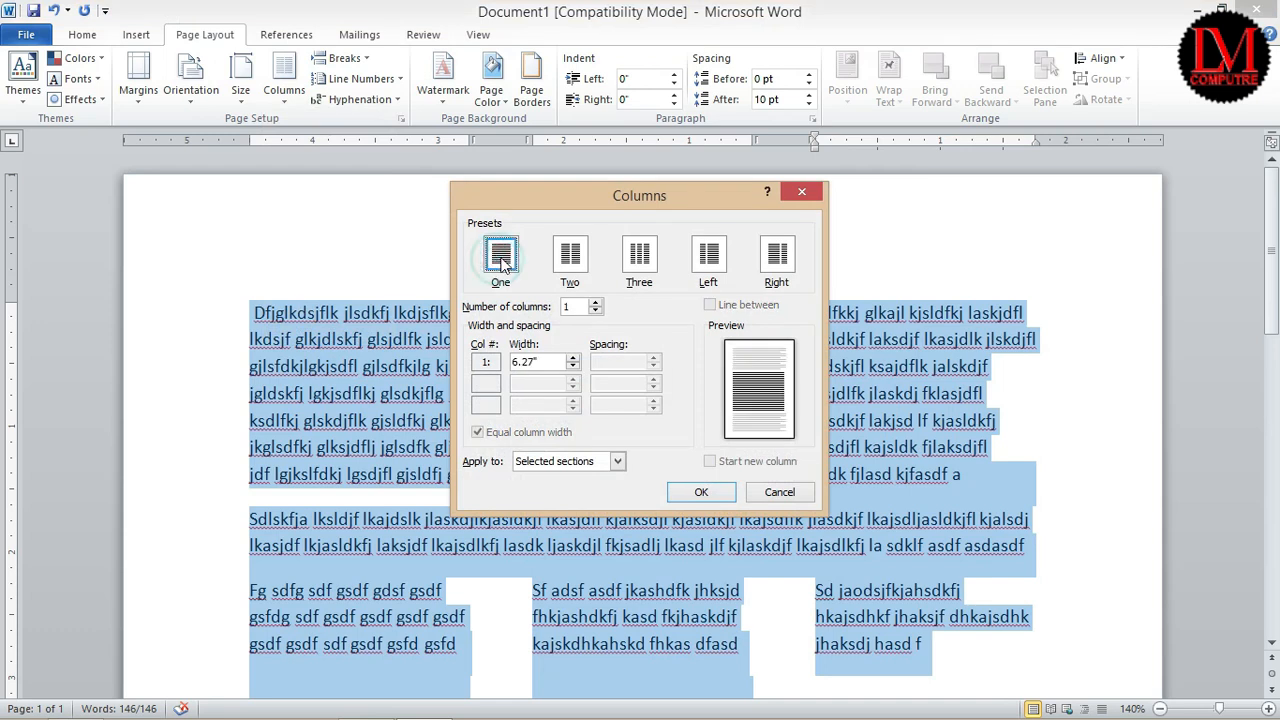
{"action": "left_click", "coordinate": [701, 492]}
{"action": "left_click", "coordinate": [932, 524]}
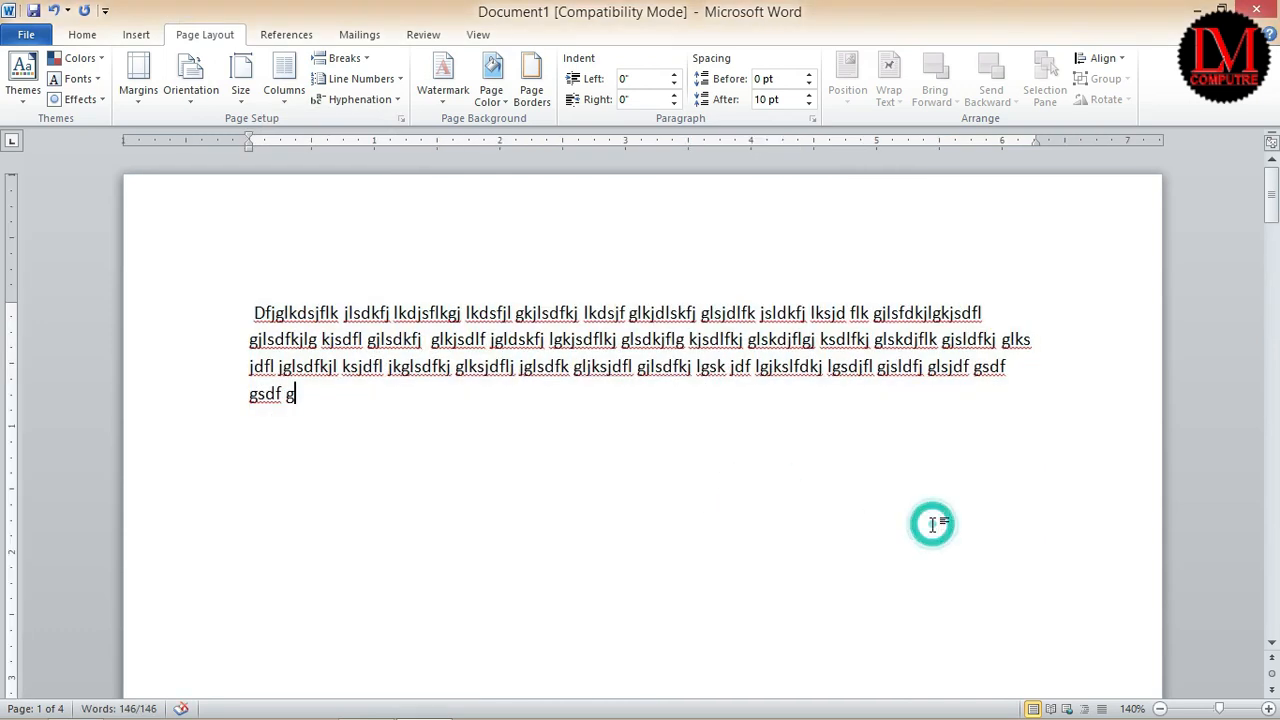
- Clear the whole document and generate three sample paragraphs with the =rand function
{"action": "key", "text": "ctrl+a"}
{"action": "key", "text": "Delete"}
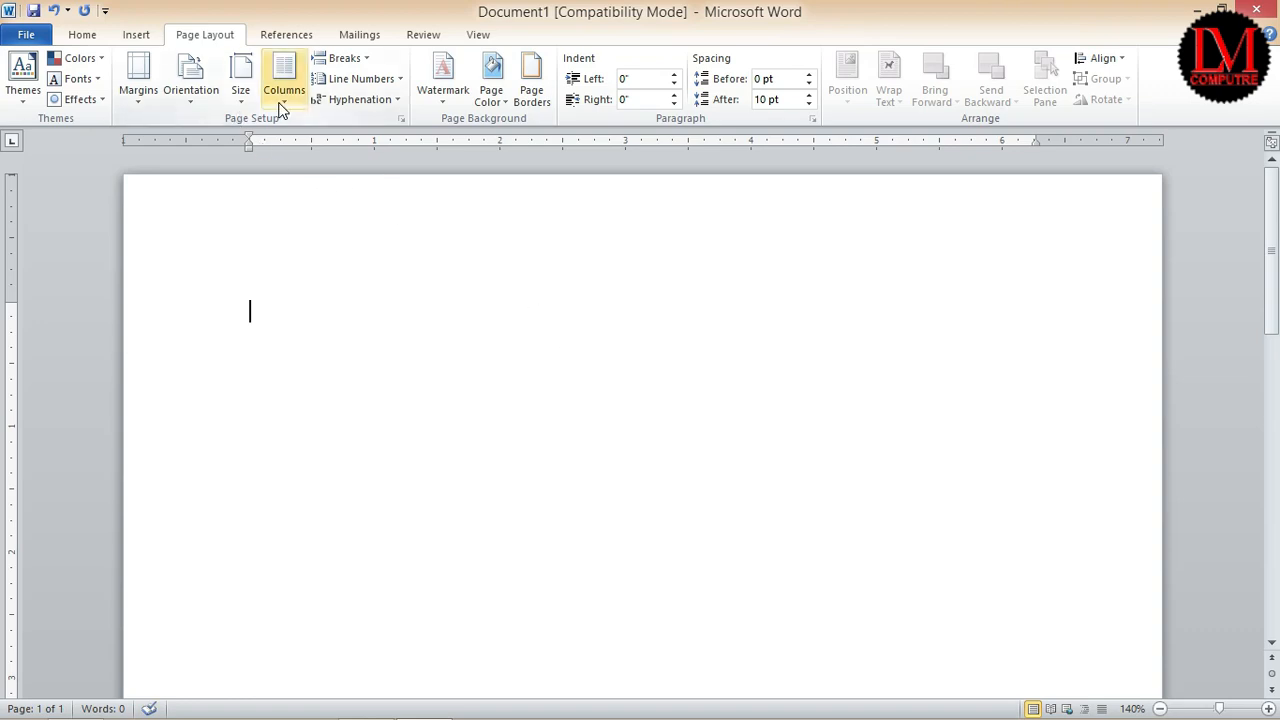
{"action": "left_click", "coordinate": [370, 58]}
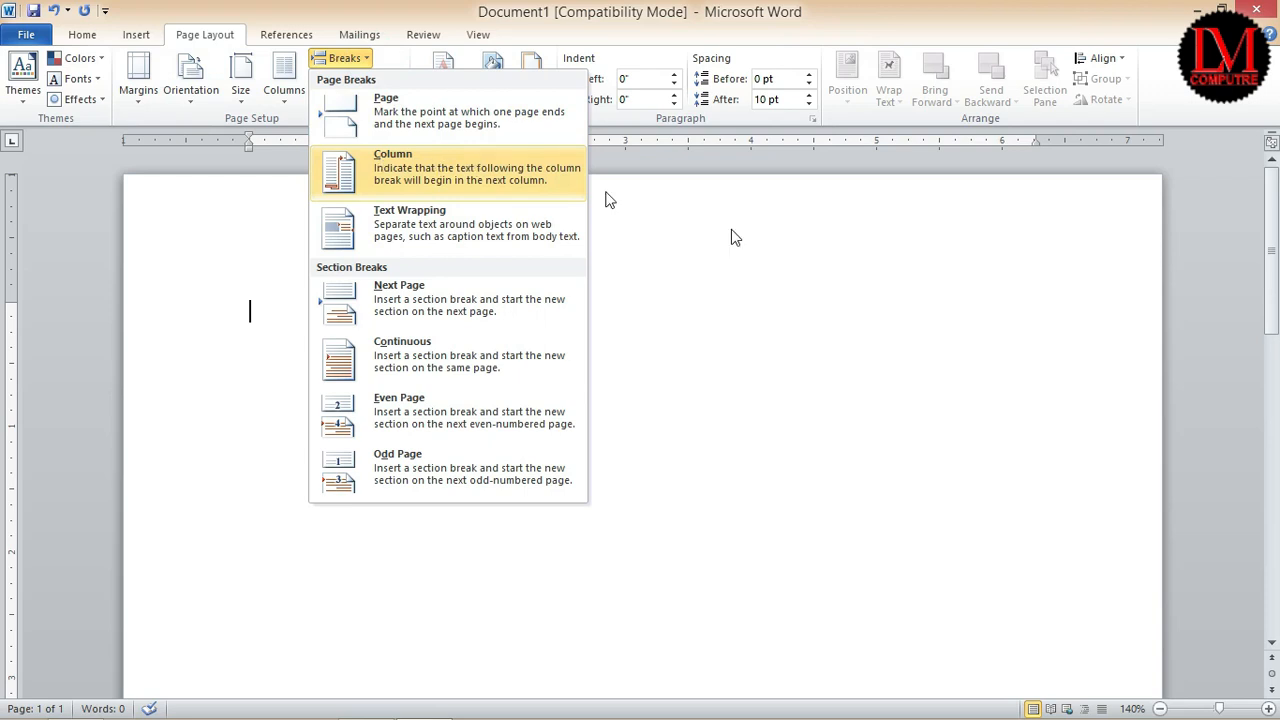
{"action": "left_click", "coordinate": [797, 268]}
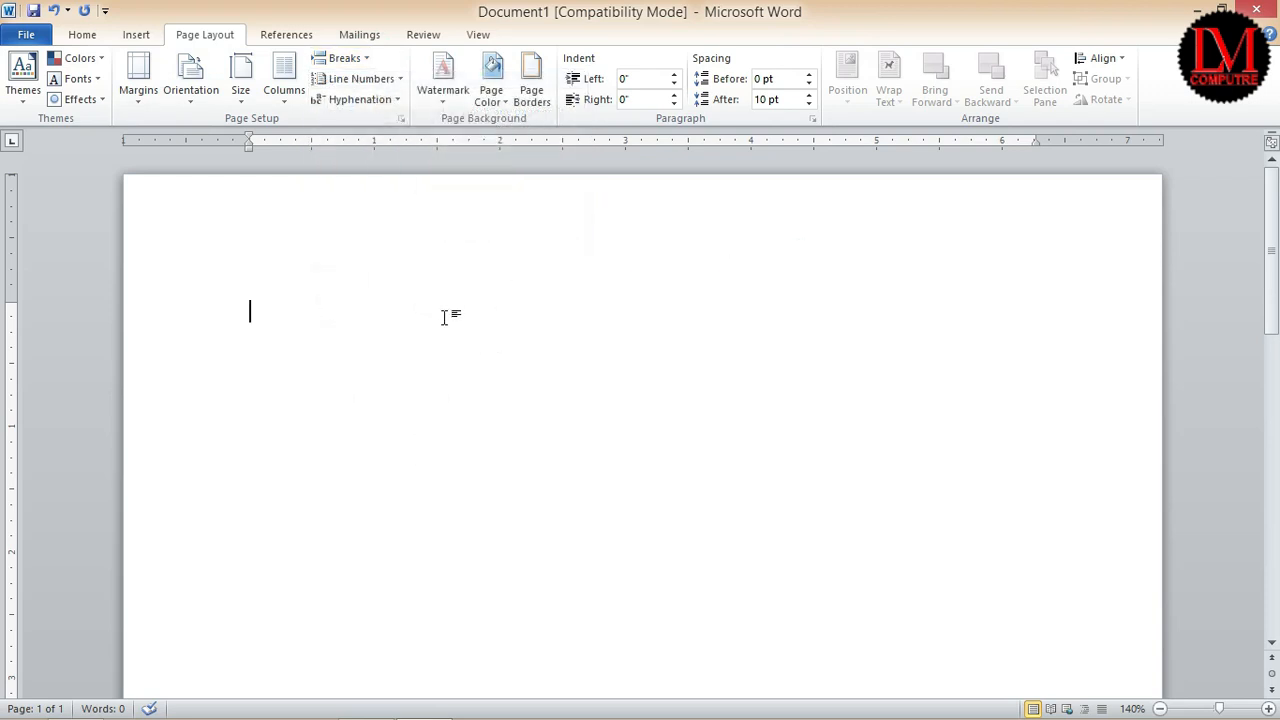
{"action": "type", "text": "=rand"}
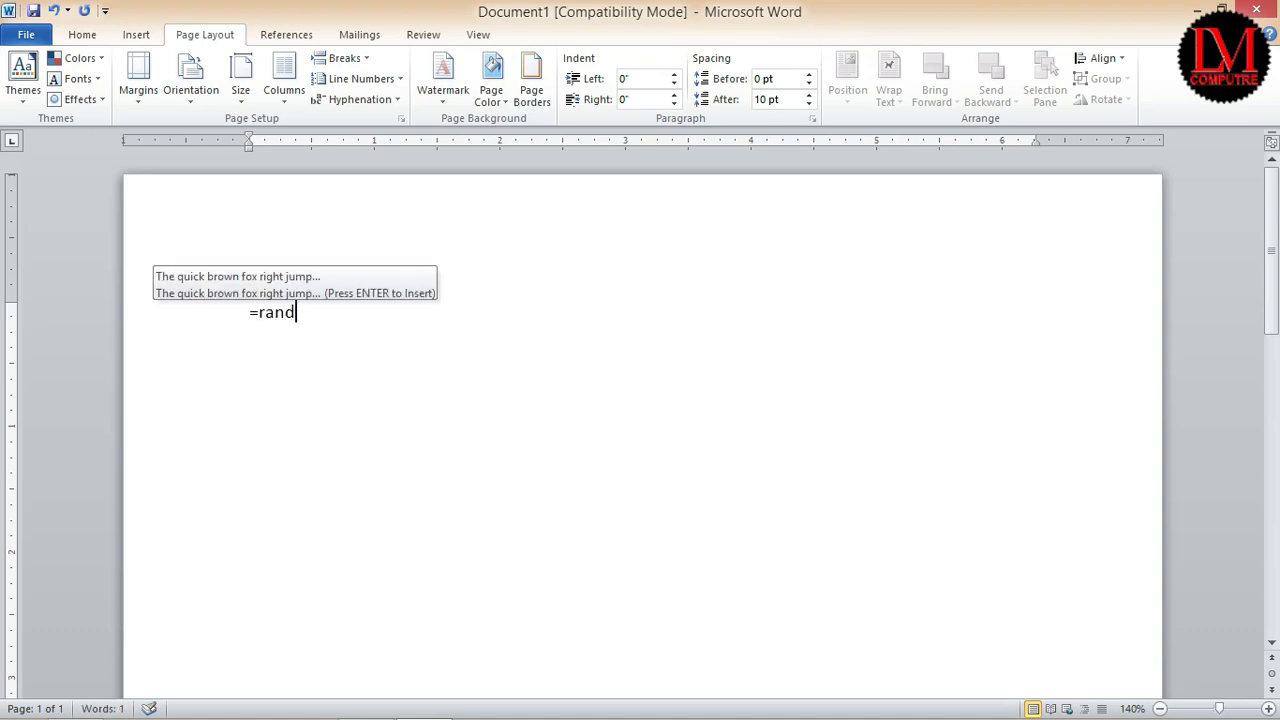
{"action": "key", "text": "Return"}
- Ignore the grammar rule that flags the sample sentences as fragments and place the cursor at the start of the first paragraph
{"action": "left_click", "coordinate": [480, 324]}
{"action": "right_click", "coordinate": [501, 322]}
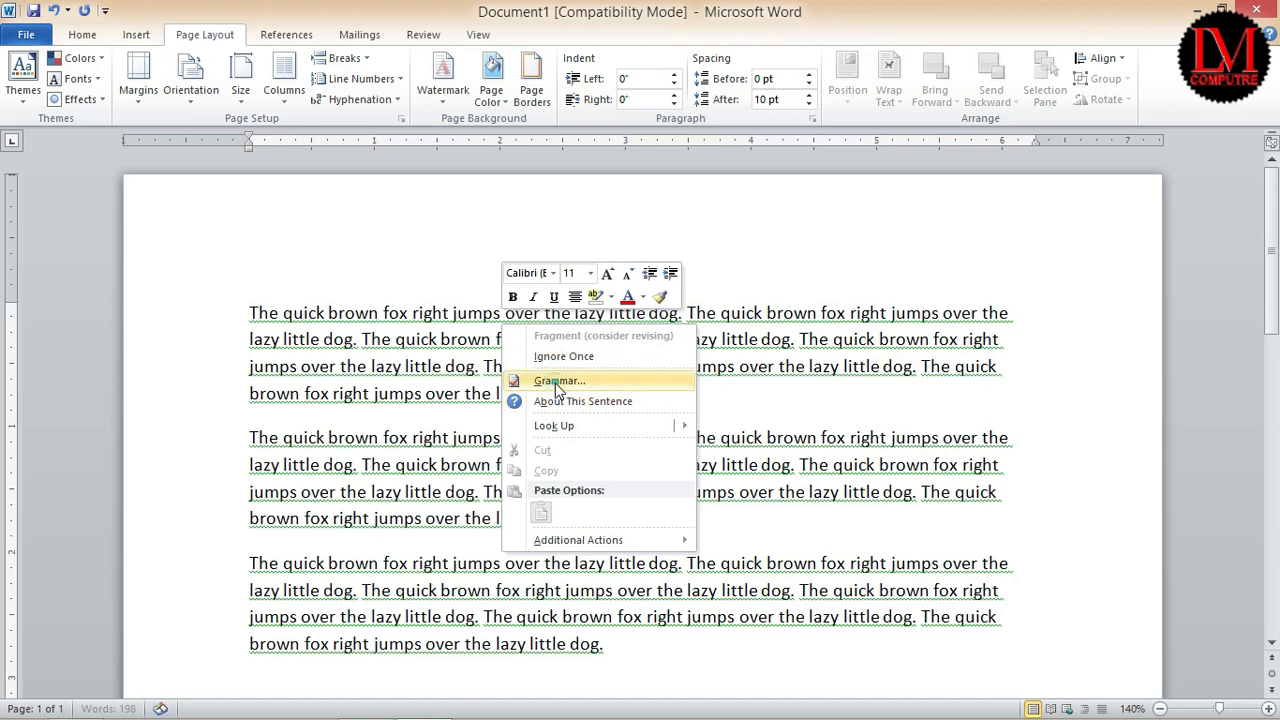
{"action": "left_click", "coordinate": [556, 383]}
{"action": "left_click", "coordinate": [798, 292]}
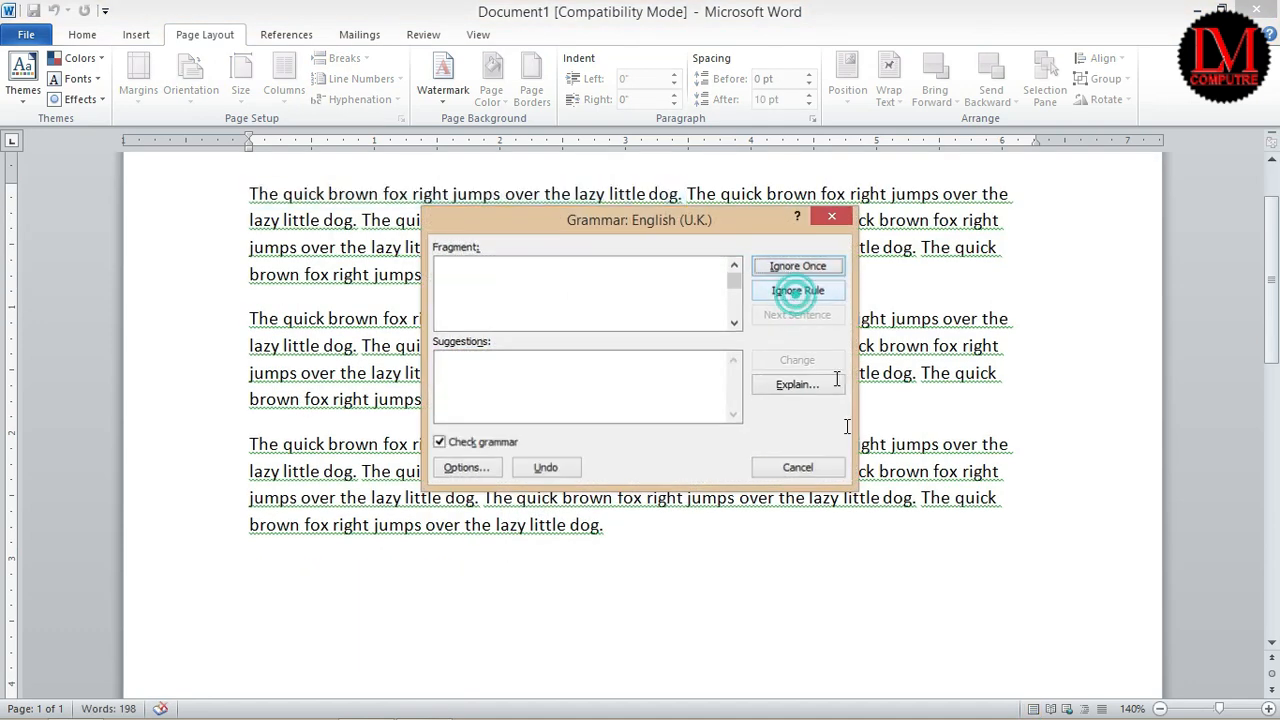
{"action": "left_click", "coordinate": [285, 219]}
{"action": "left_click", "coordinate": [241, 194]}
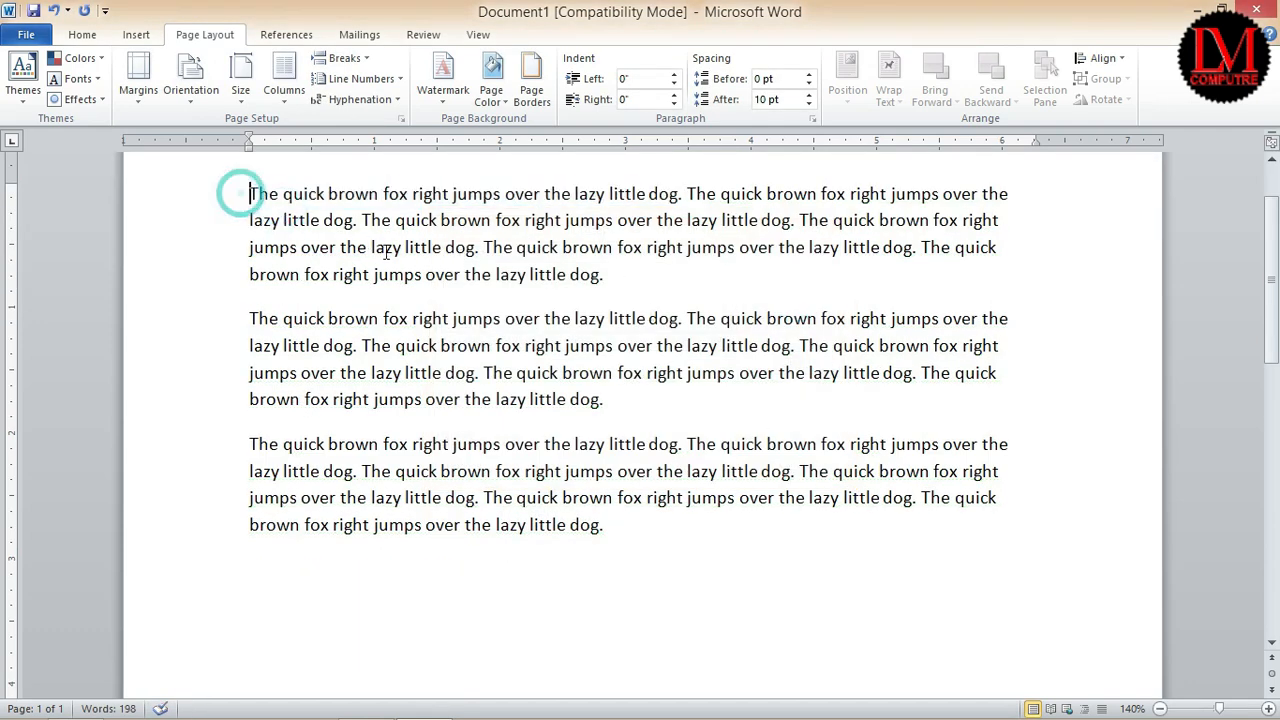
- Insert a page break after the end of the third sample paragraph
{"action": "scroll", "coordinate": [241, 194], "scroll_direction": "up", "scroll_amount": 1}
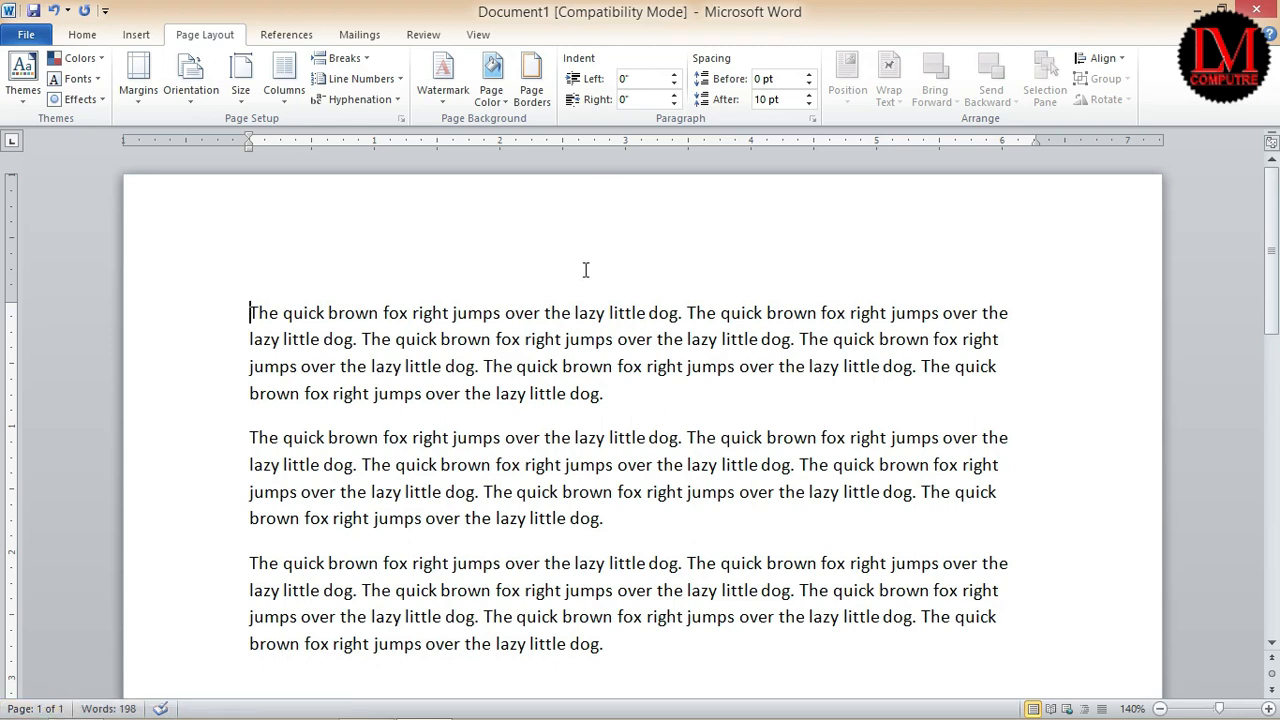
{"action": "scroll", "coordinate": [579, 380], "scroll_direction": "down", "scroll_amount": 1}
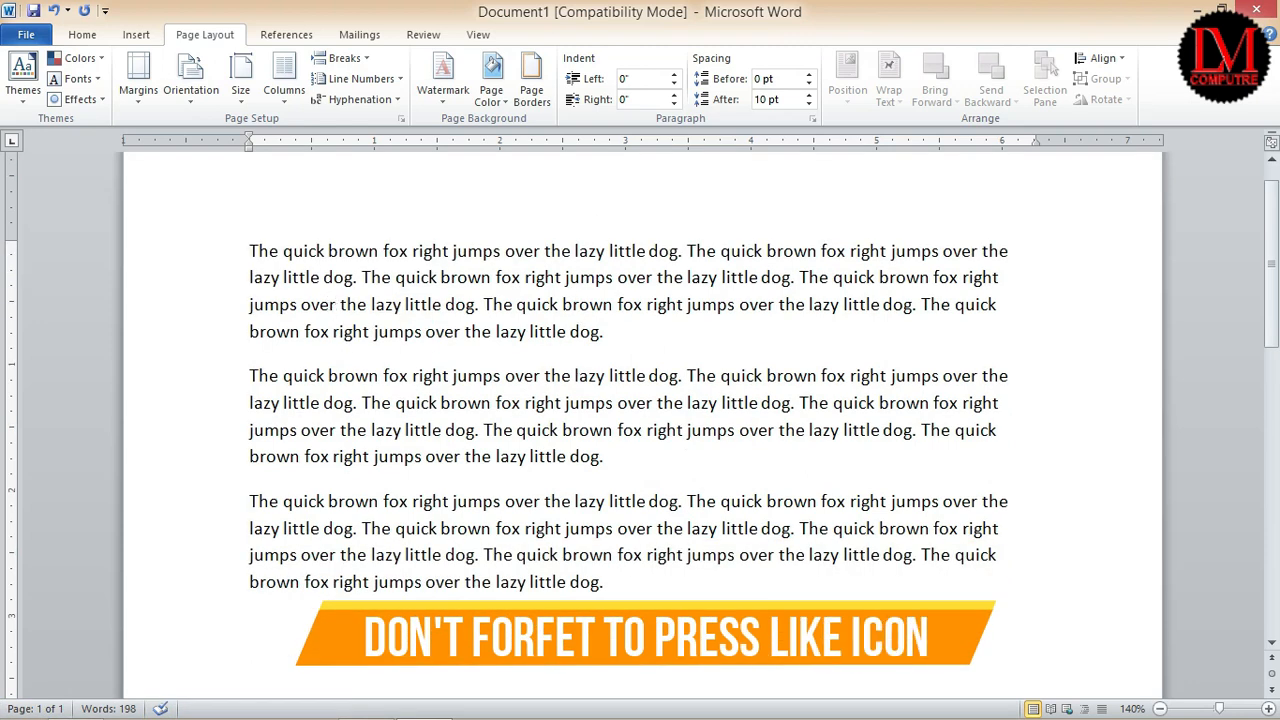
{"action": "left_click", "coordinate": [663, 595]}
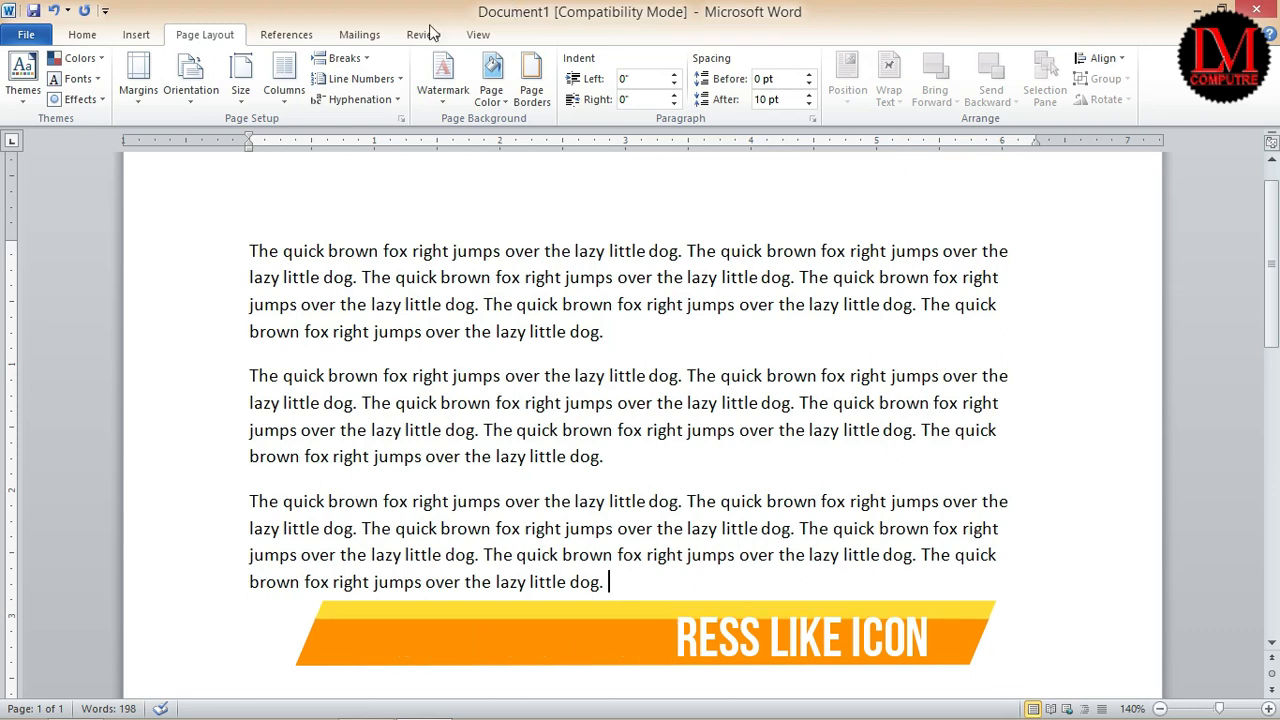
{"action": "left_click", "coordinate": [369, 58]}
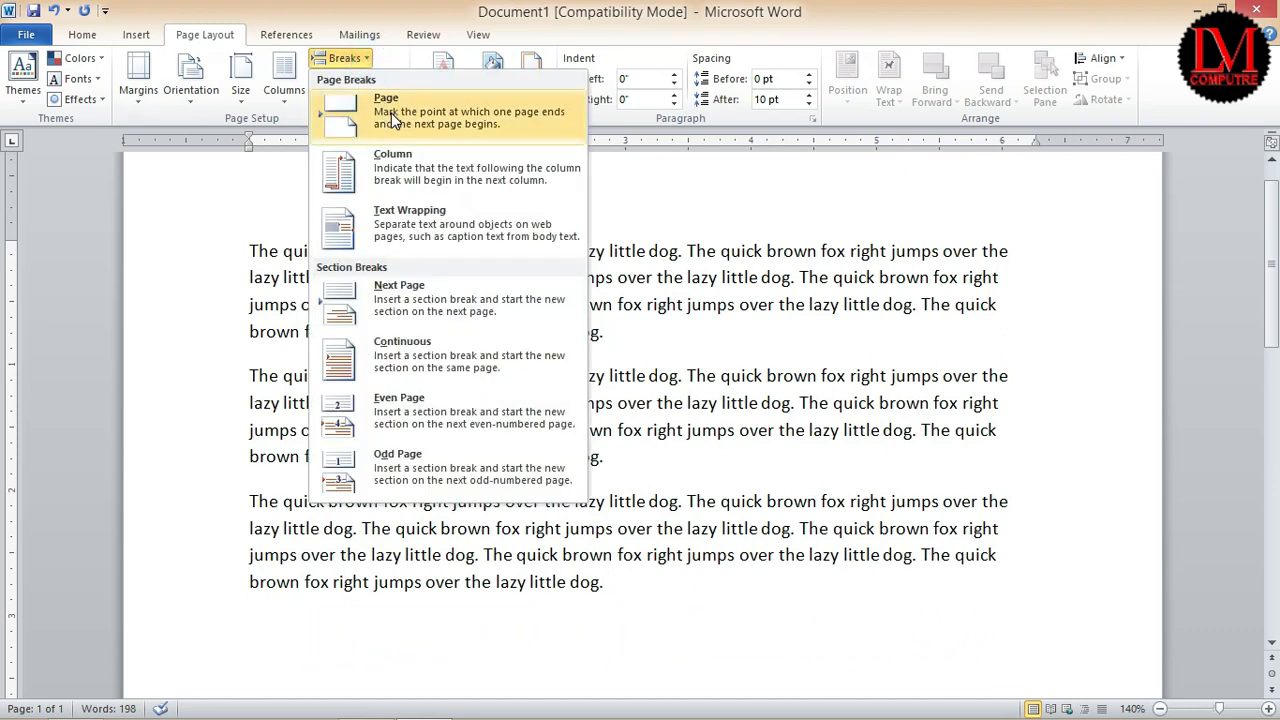
{"action": "left_click", "coordinate": [675, 600]}
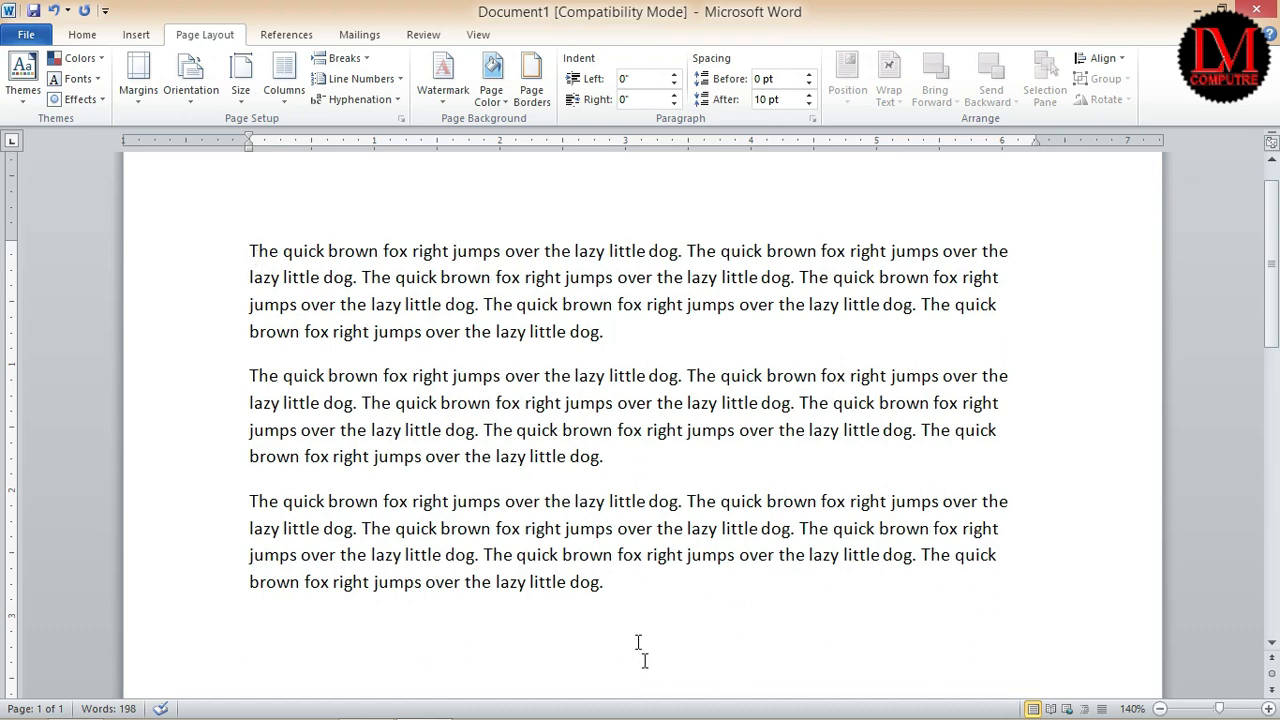
{"action": "left_click", "coordinate": [368, 59]}
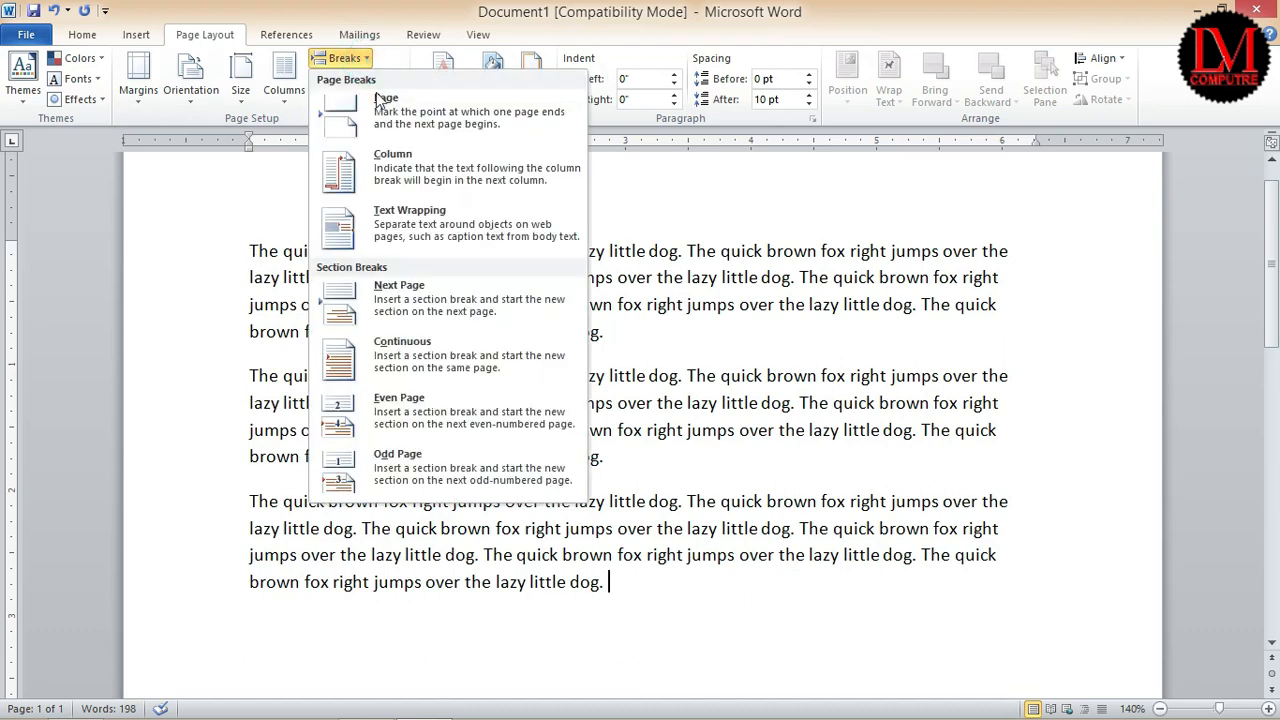
{"action": "left_click", "coordinate": [383, 104]}
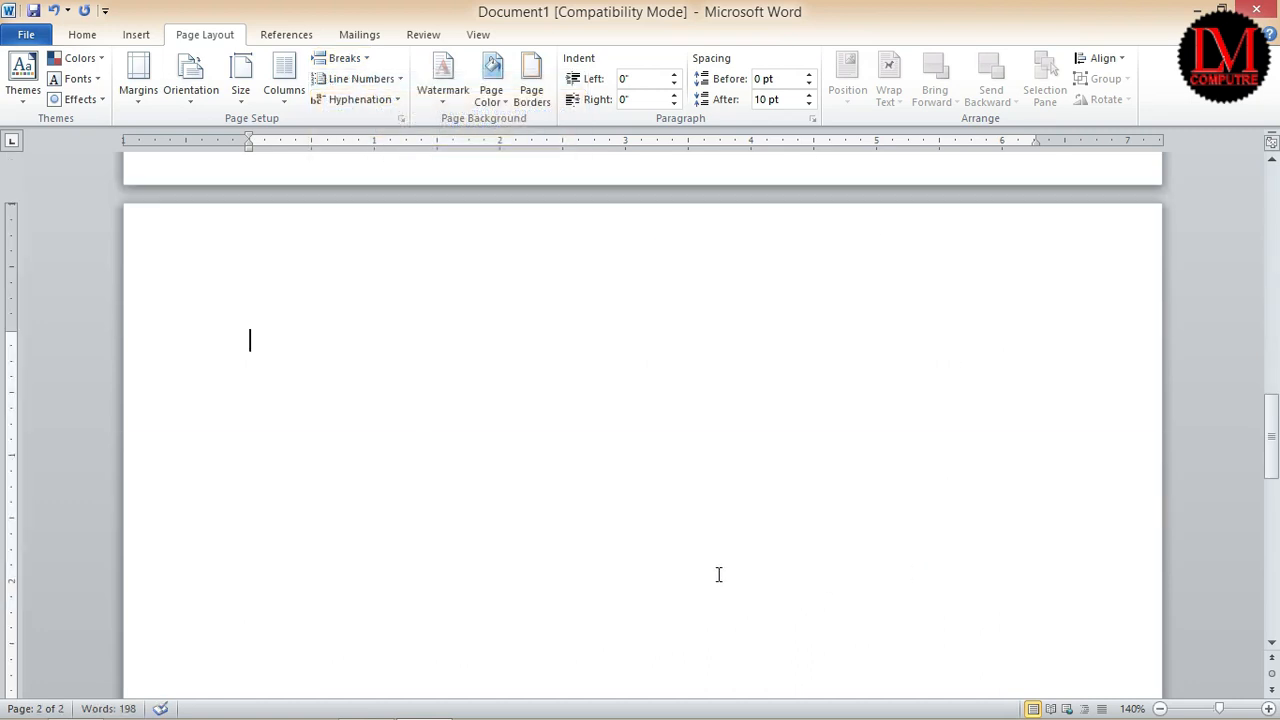
- Generate three more sample paragraphs on the second page with =rand()
{"action": "type", "text": "=rand()"}
{"action": "key", "text": "Return"}
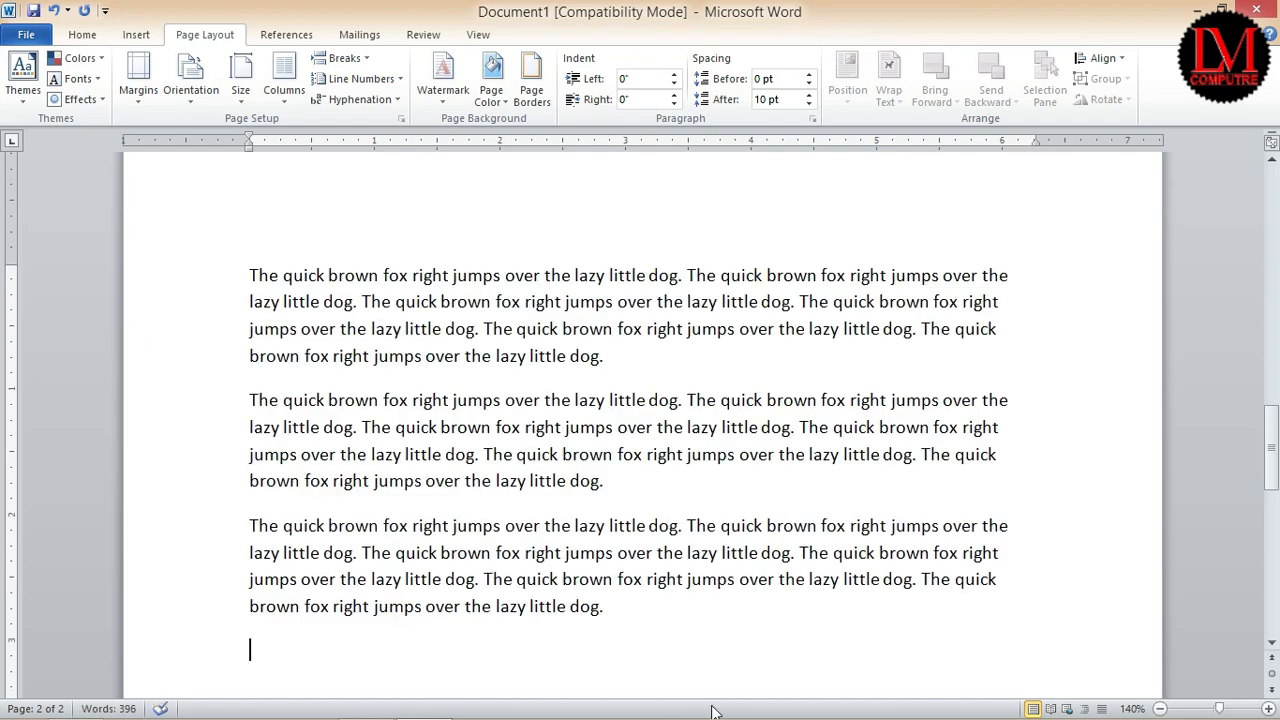
{"action": "scroll", "coordinate": [880, 565], "scroll_direction": "down", "scroll_amount": 6}
{"action": "scroll", "coordinate": [840, 590], "scroll_direction": "up", "scroll_amount": 5}
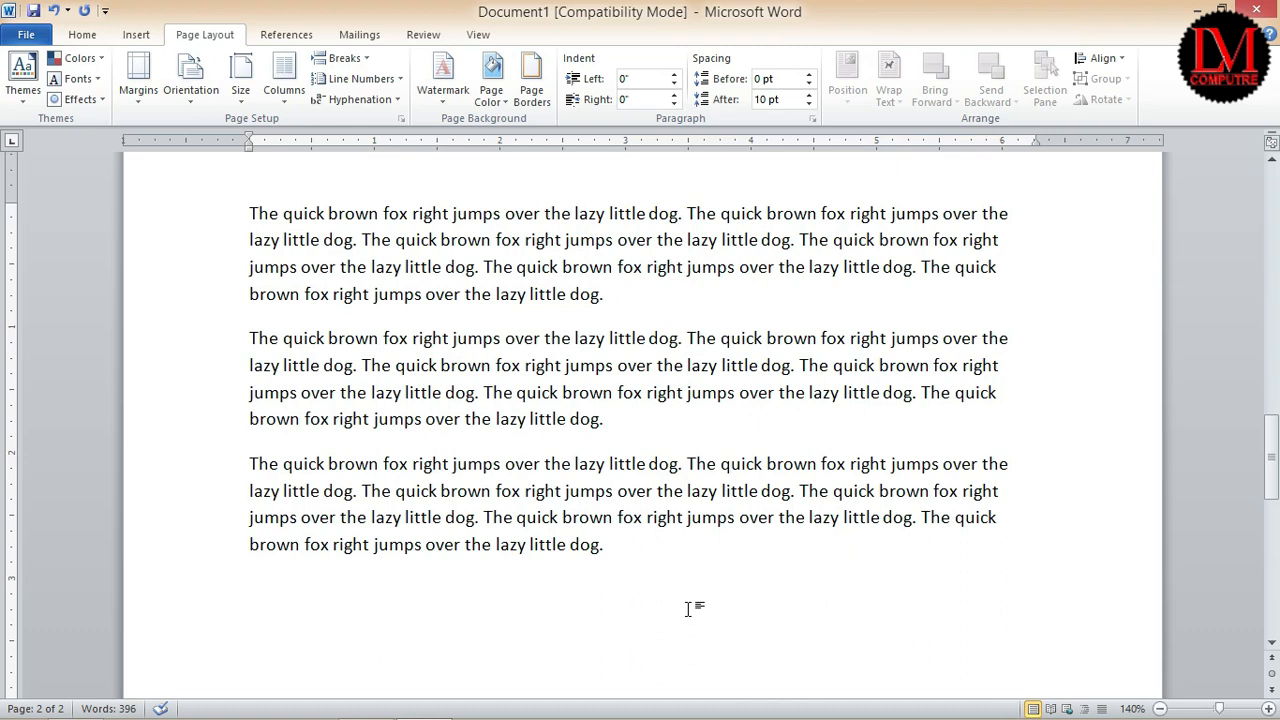
- Insert a page break before the second paragraph on page 2
{"action": "left_click", "coordinate": [629, 297]}
{"action": "left_click", "coordinate": [249, 337]}
{"action": "left_click", "coordinate": [366, 60]}
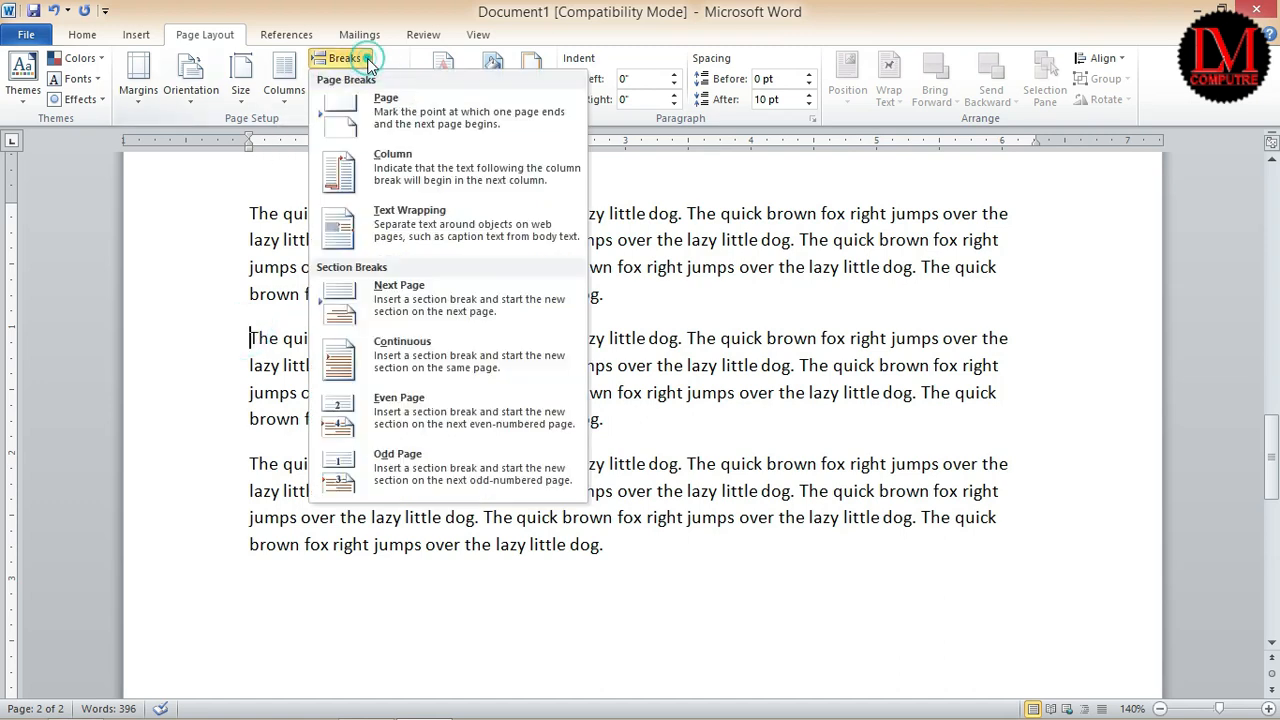
{"action": "left_click", "coordinate": [386, 118]}
{"action": "scroll", "coordinate": [616, 515], "scroll_direction": "down", "scroll_amount": 6}
{"action": "scroll", "coordinate": [616, 515], "scroll_direction": "up", "scroll_amount": 2}
- Insert a page break before the second paragraph on page 3 and review how the paragraphs are spread over the pages
{"action": "left_click", "coordinate": [329, 432]}
{"action": "left_click", "coordinate": [251, 400]}
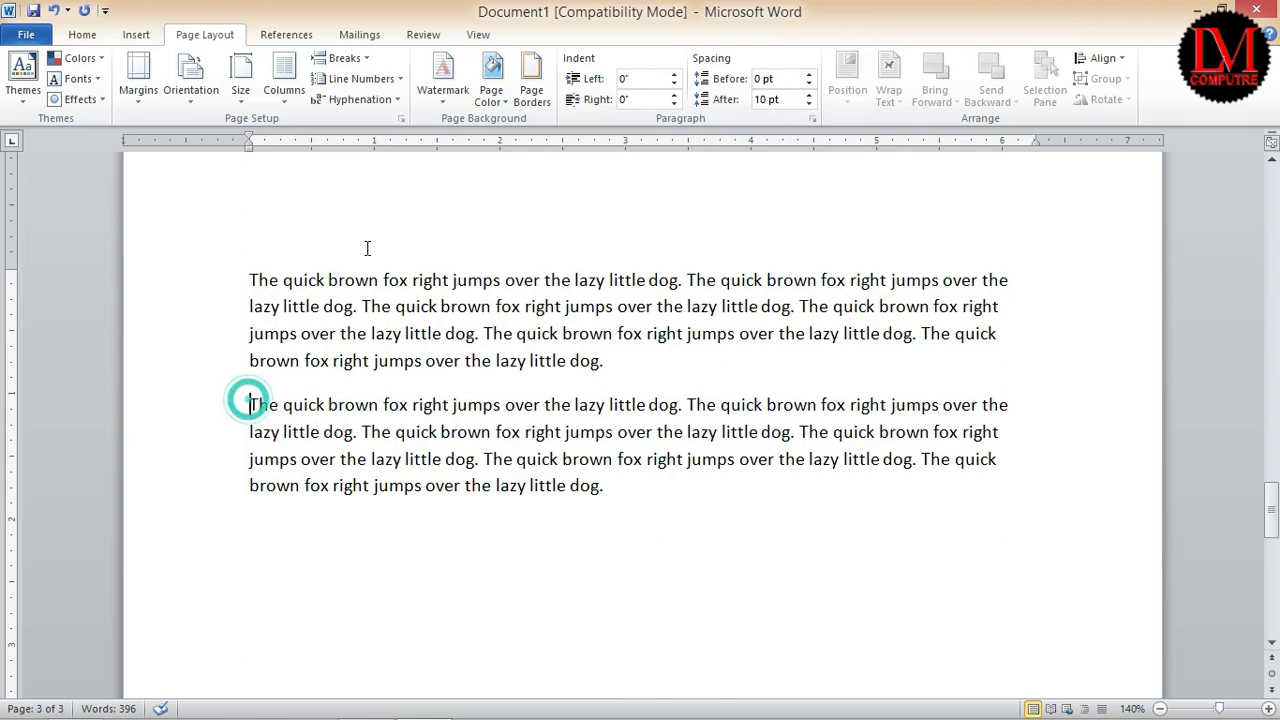
{"action": "left_click", "coordinate": [343, 58]}
{"action": "left_click", "coordinate": [385, 117]}
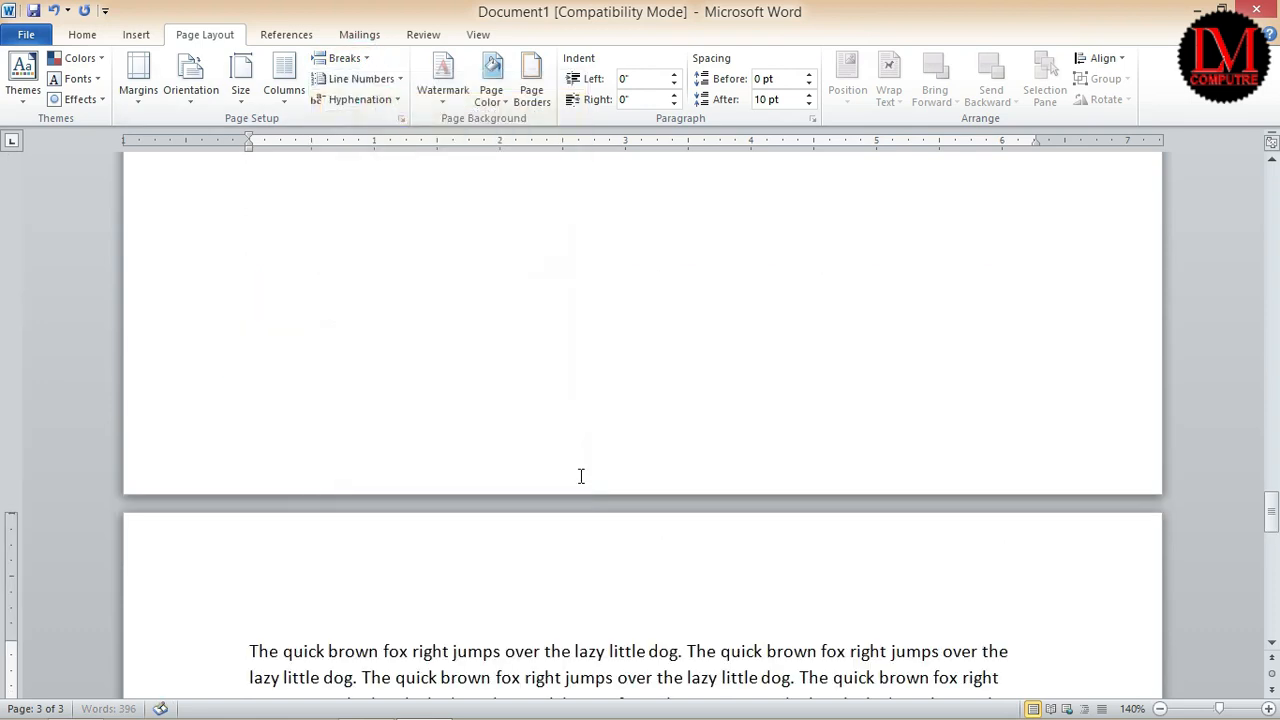
{"action": "scroll", "coordinate": [580, 477], "scroll_direction": "down", "scroll_amount": 5}
{"action": "scroll", "coordinate": [582, 481], "scroll_direction": "up", "scroll_amount": 10}
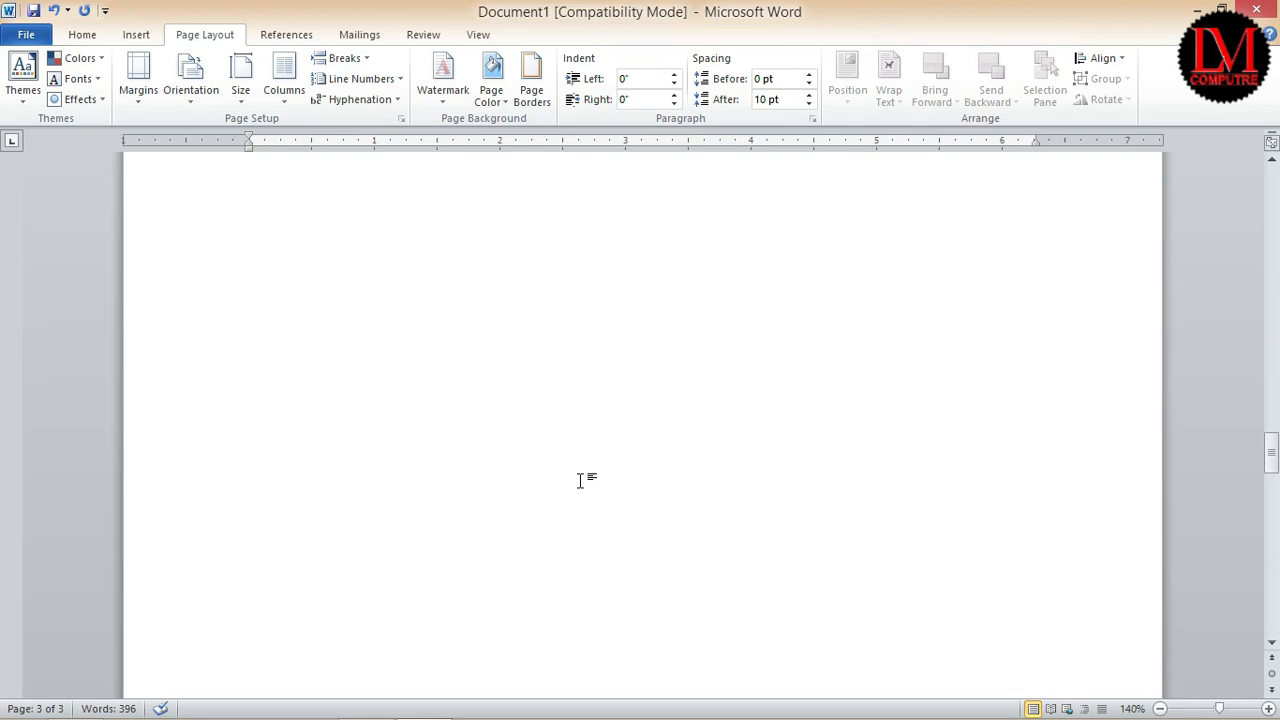
{"action": "scroll", "coordinate": [580, 481], "scroll_direction": "up", "scroll_amount": 10}
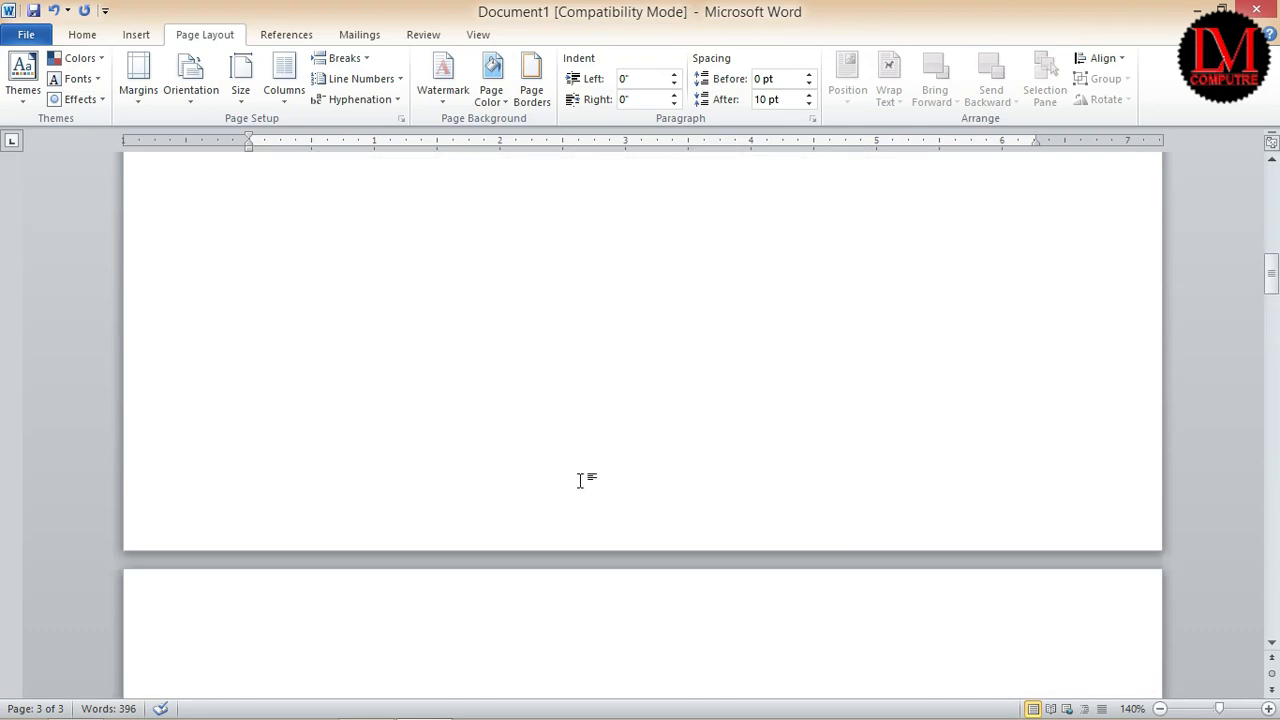
{"action": "scroll", "coordinate": [582, 481], "scroll_direction": "down", "scroll_amount": 8}
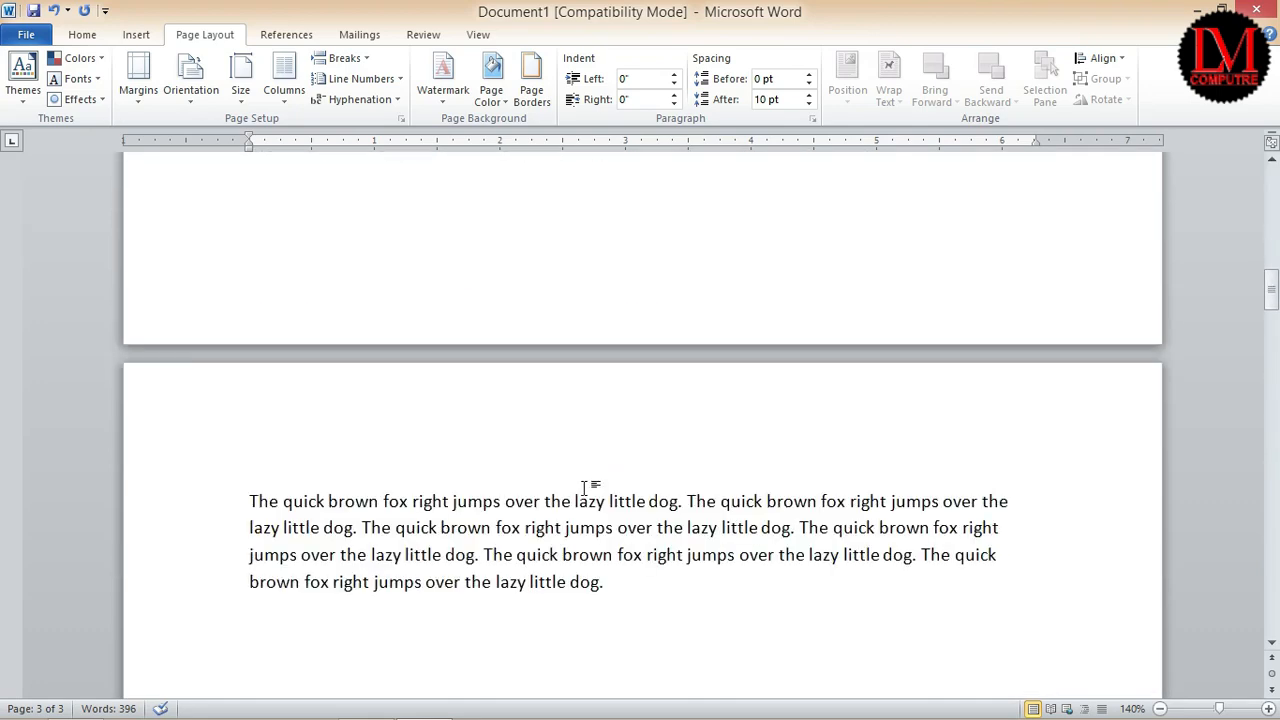
- Insert an Even Page section break on the empty line below the paragraph on page 2
{"action": "key", "text": "ctrl+Return"}
{"action": "left_click", "coordinate": [691, 514]}
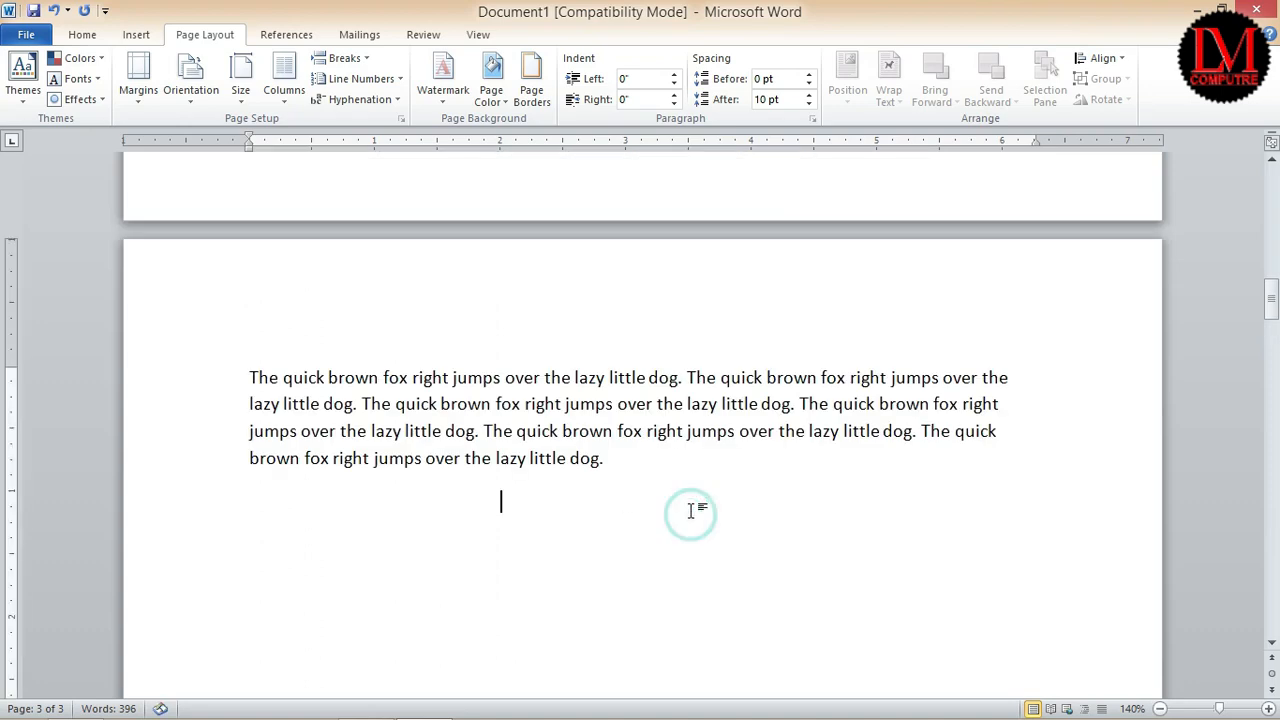
{"action": "left_click", "coordinate": [276, 501]}
{"action": "left_click", "coordinate": [356, 61]}
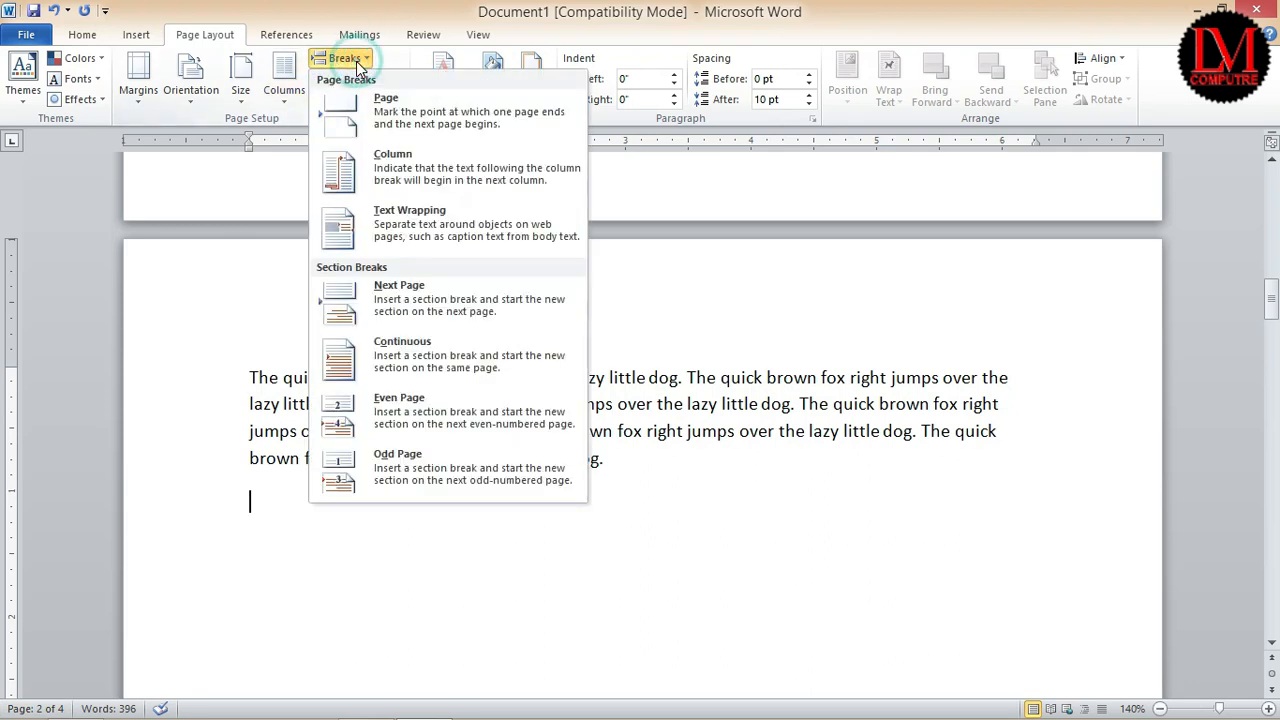
{"action": "left_click", "coordinate": [413, 418]}
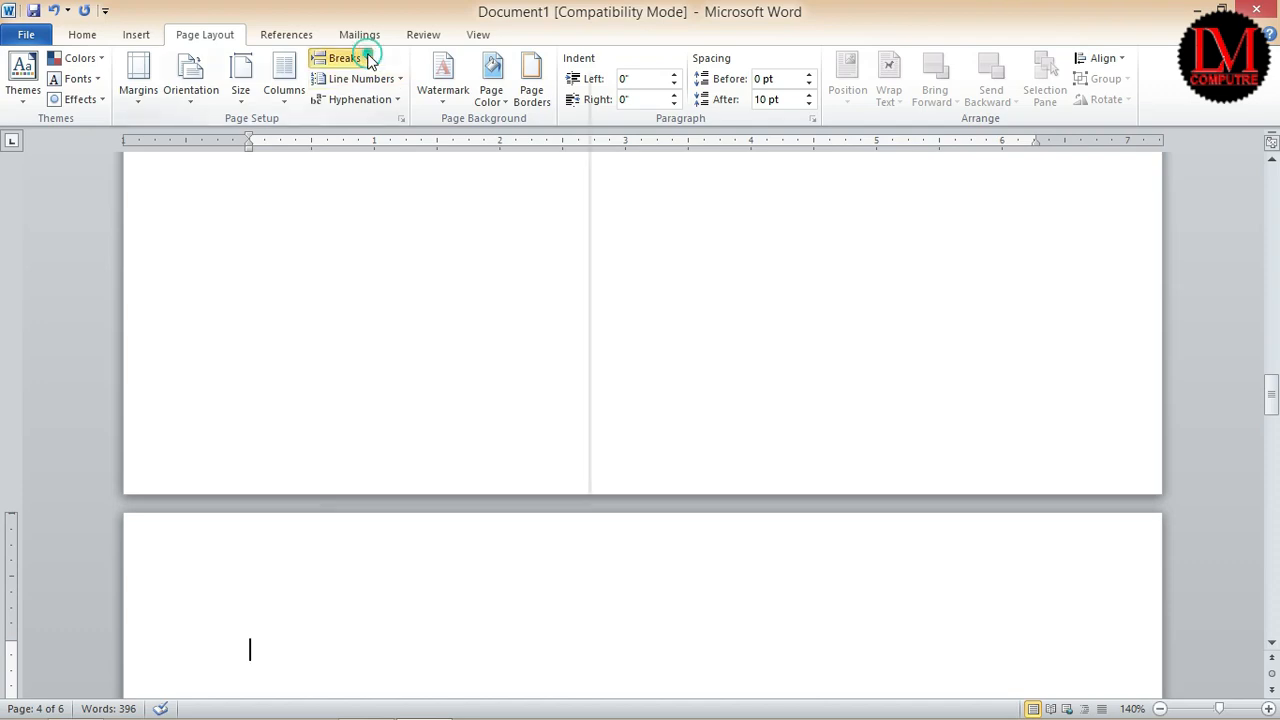
- Insert another Even Page section break on page 4 and select the line at the start of page 6
{"action": "left_click", "coordinate": [364, 56]}
{"action": "left_click", "coordinate": [387, 414]}
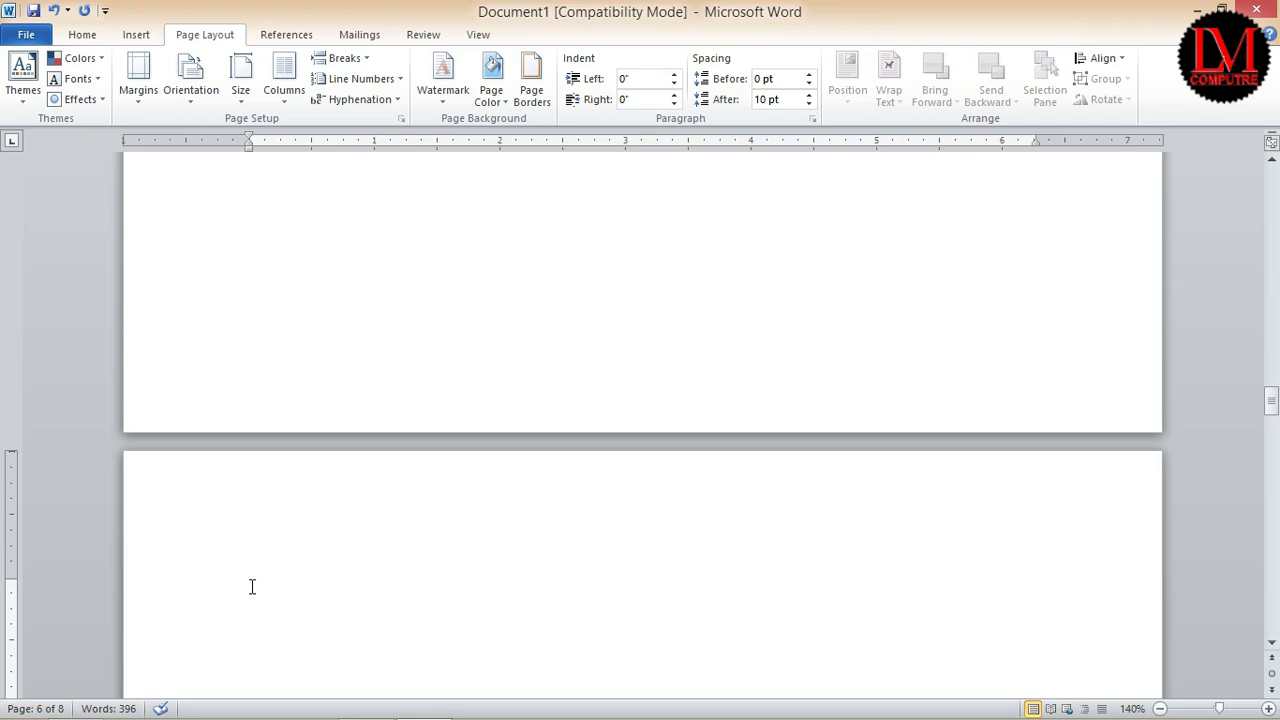
{"action": "left_click", "coordinate": [171, 598]}
{"action": "left_click", "coordinate": [186, 568]}
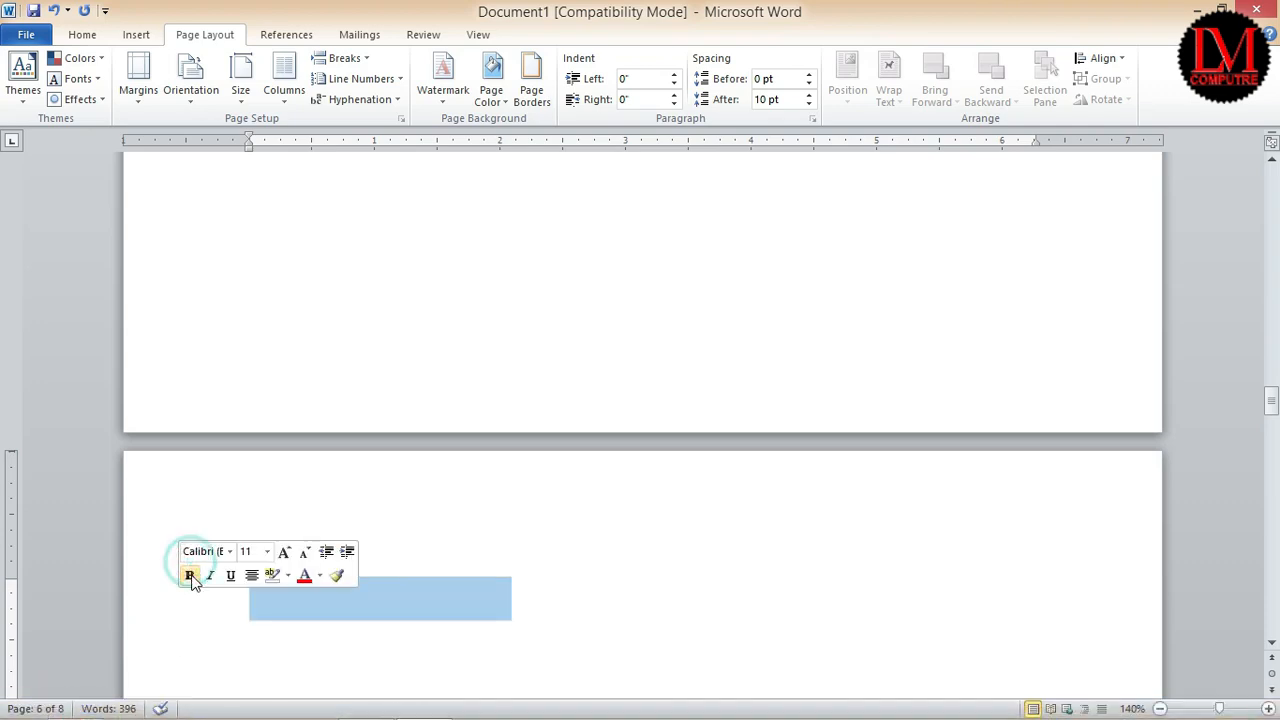
- Insert two successive Odd Page section breaks, starting from the empty line on page 6
{"action": "left_click", "coordinate": [257, 614]}
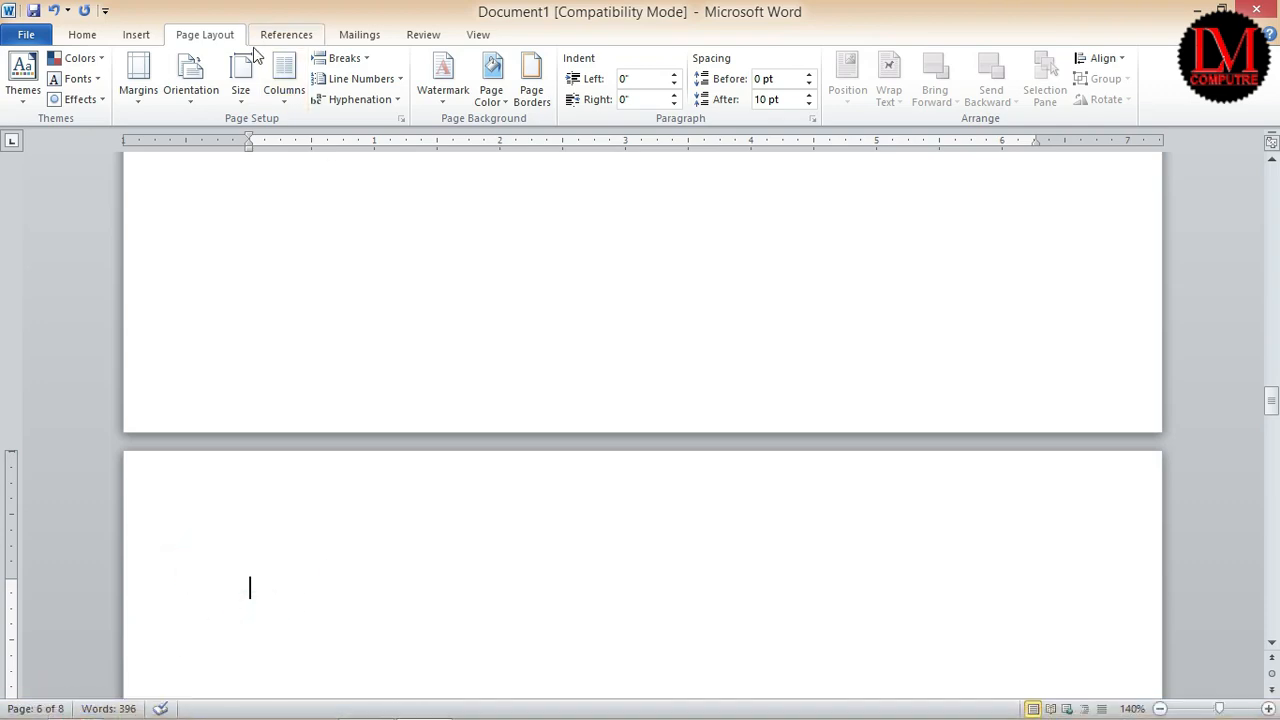
{"action": "left_click", "coordinate": [360, 58]}
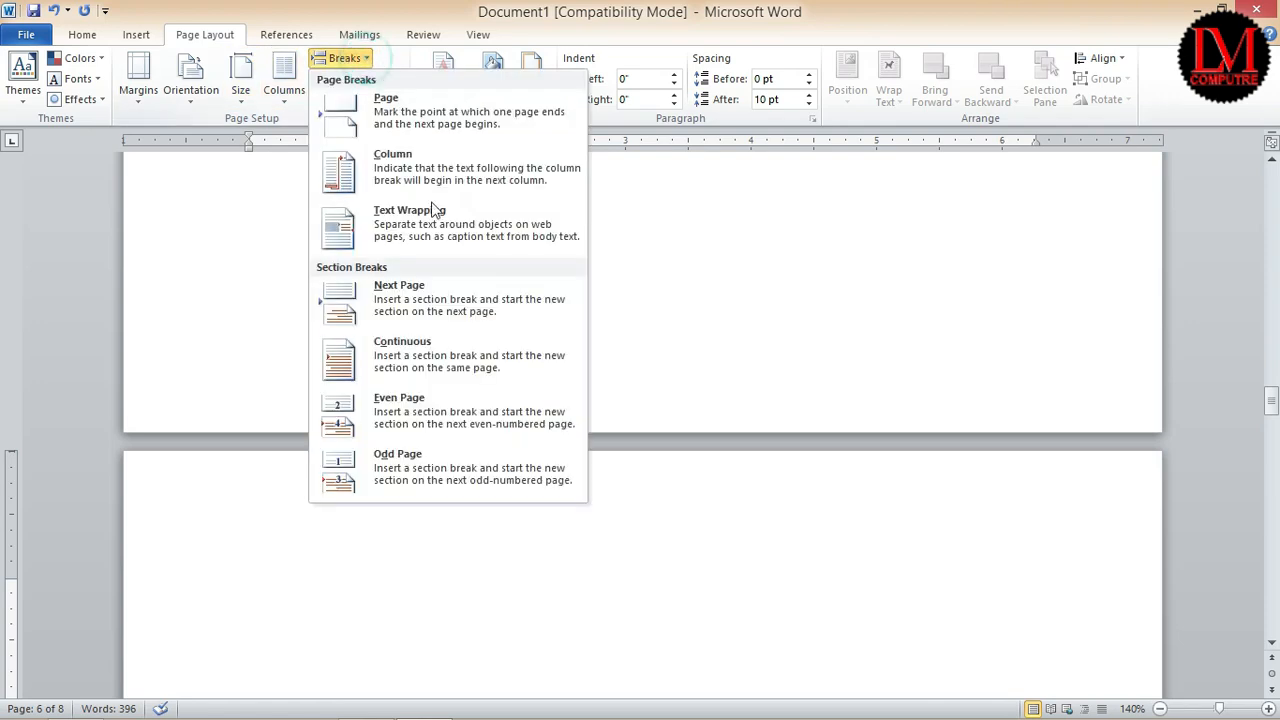
{"action": "left_click", "coordinate": [418, 467]}
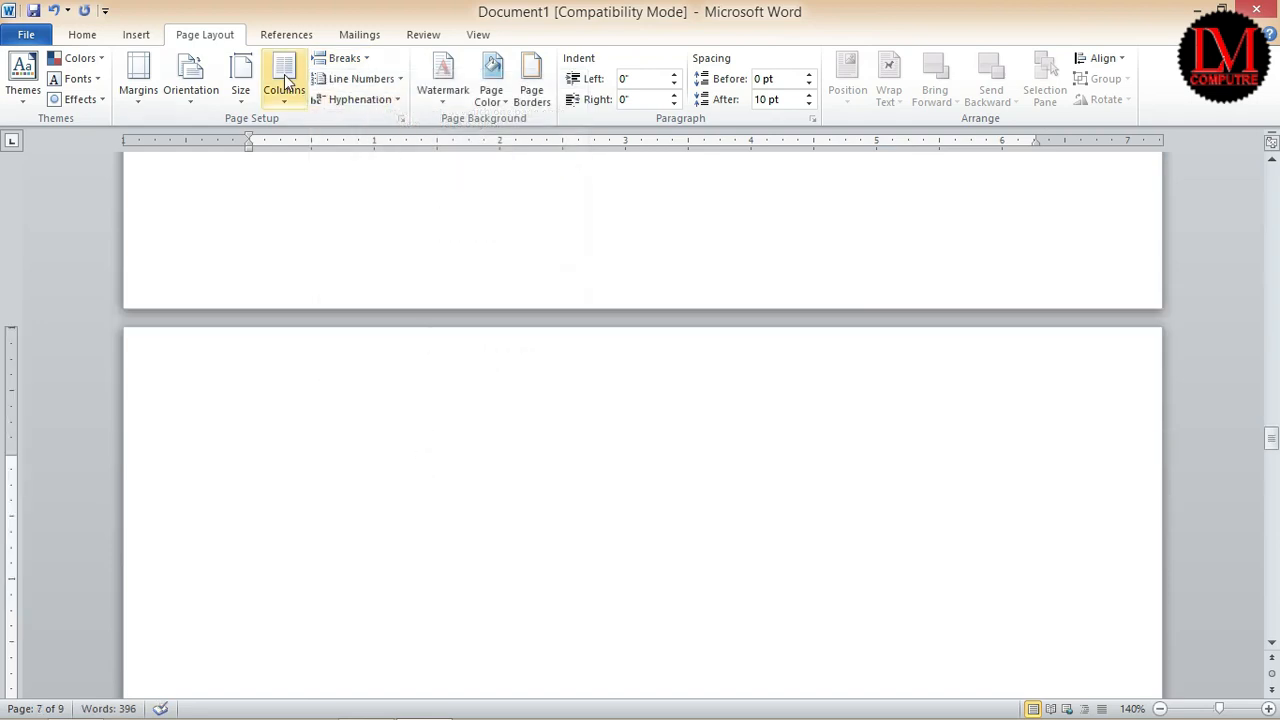
{"action": "left_click", "coordinate": [368, 58]}
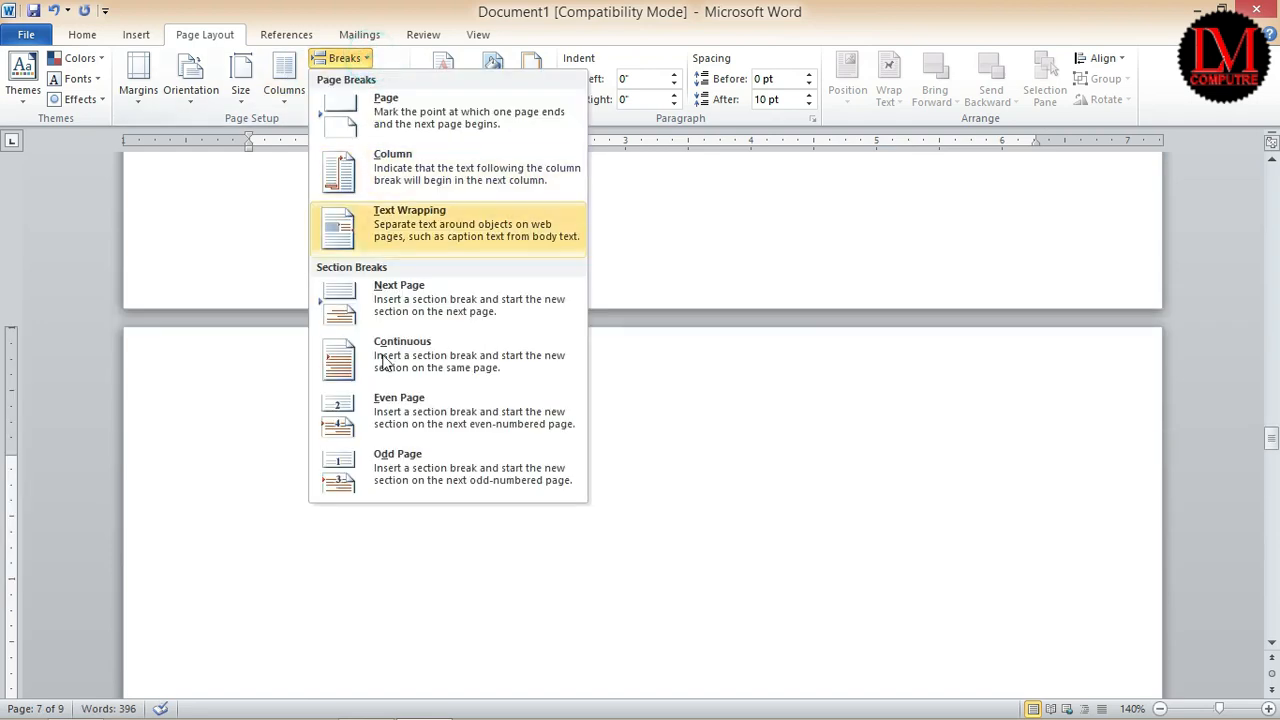
{"action": "left_click", "coordinate": [408, 470]}
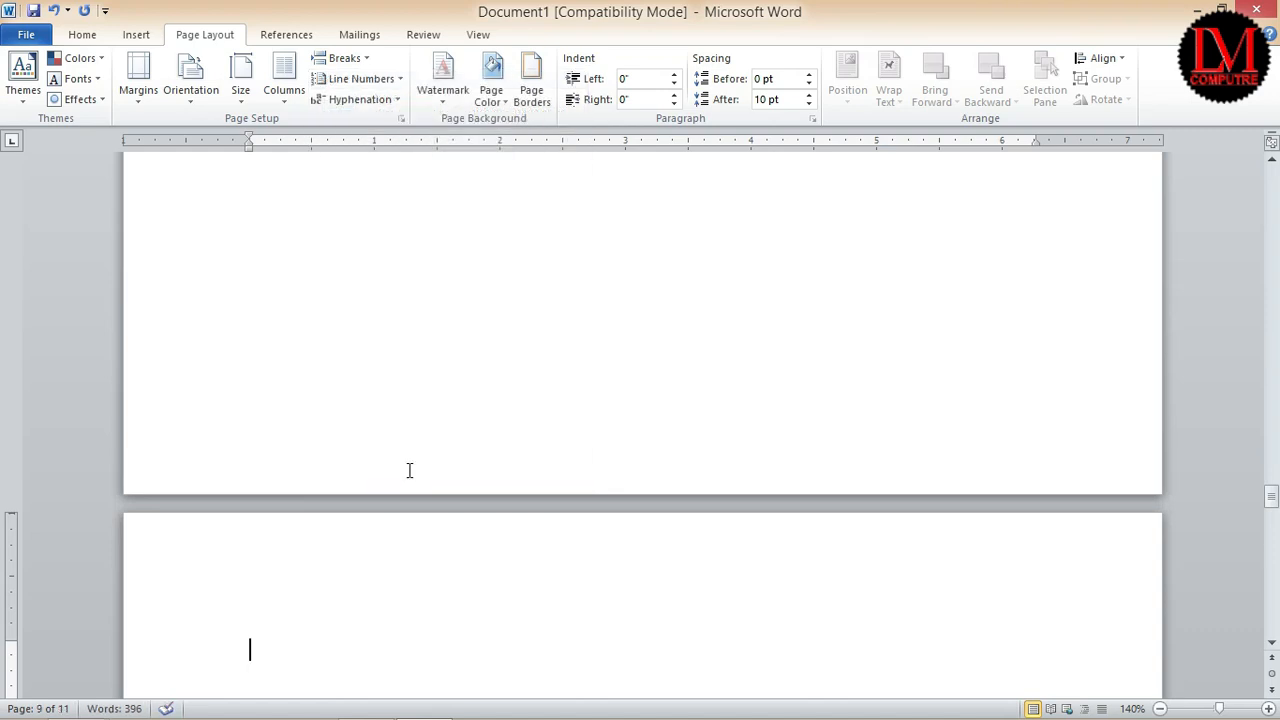
{"action": "left_click", "coordinate": [350, 58]}
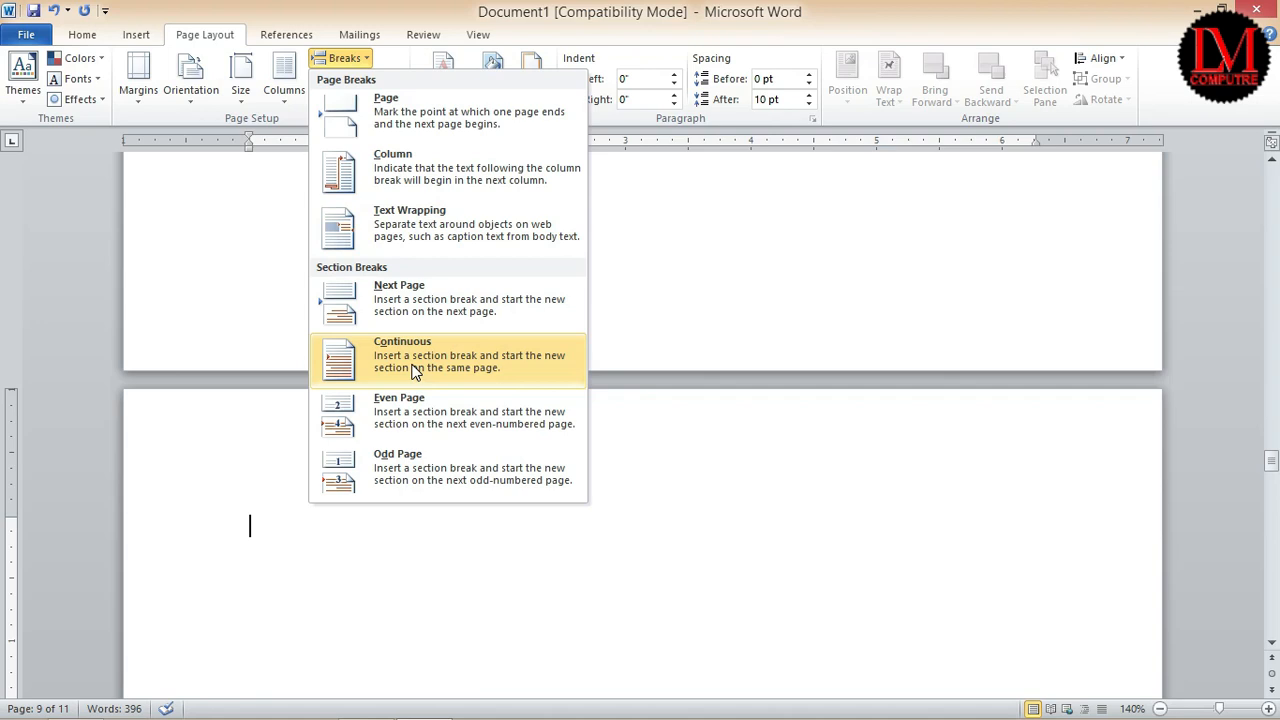
{"action": "left_click", "coordinate": [814, 594]}
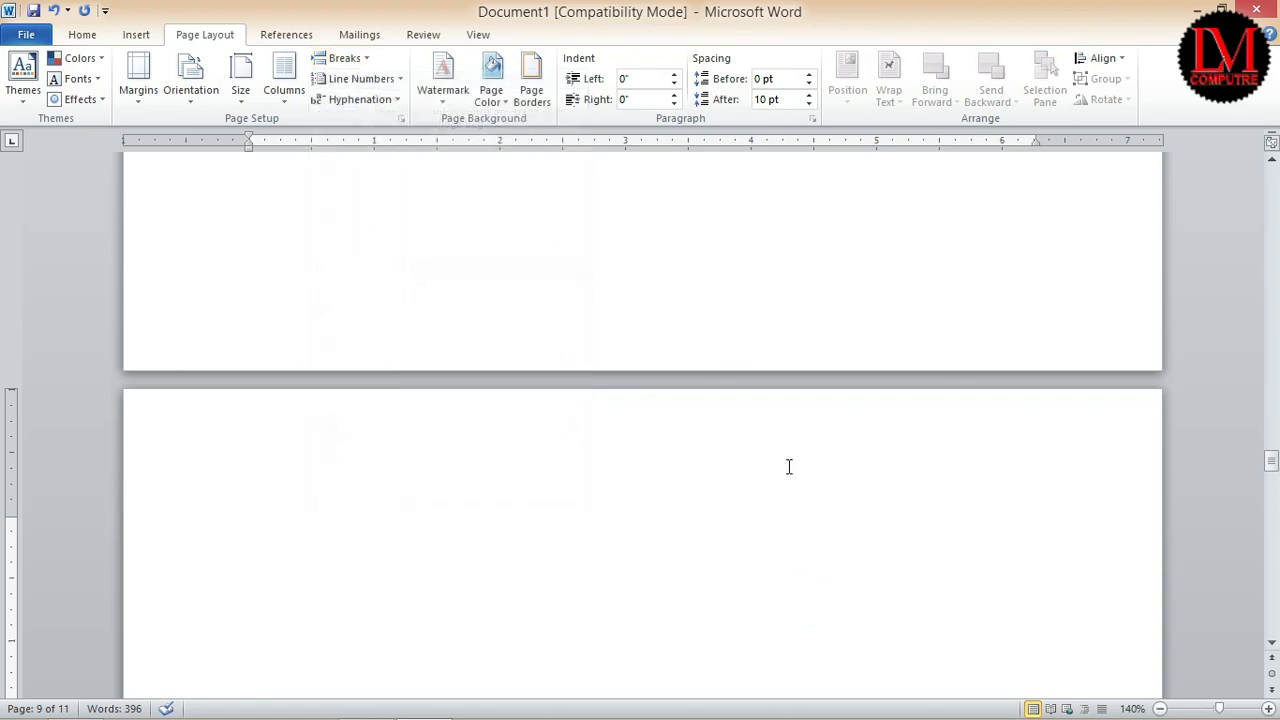
- Delete the entire document content and generate fresh sample text with =rand()
{"action": "key", "text": "ctrl+a"}
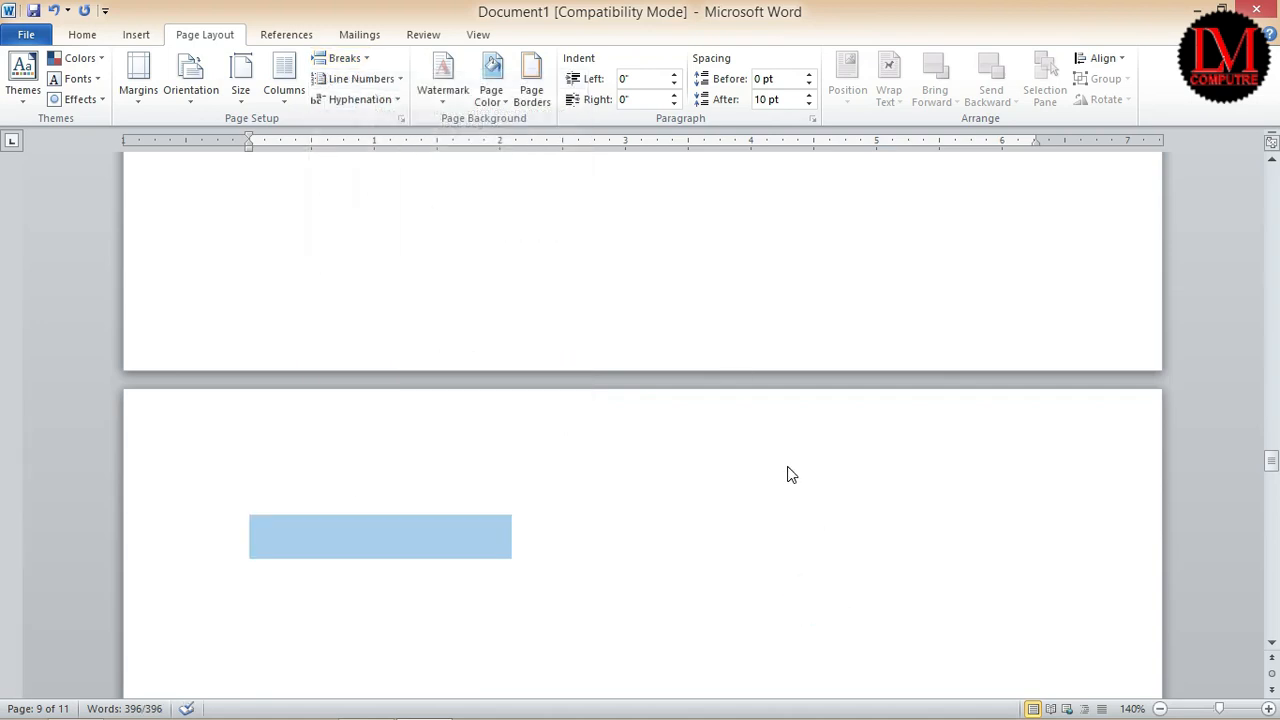
{"action": "key", "text": "Delete"}
{"action": "type", "text": "=rand()"}
{"action": "key", "text": "Return"}
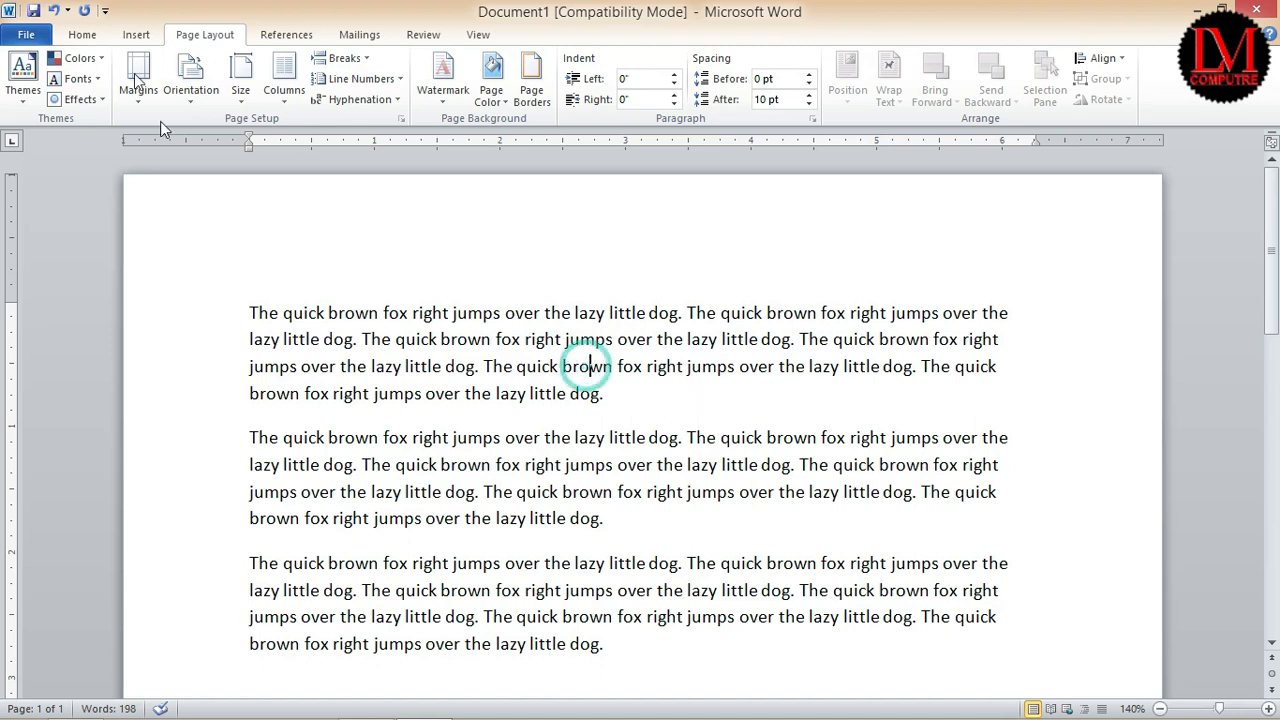
- Save the document to the Desktop as a Word Document, using a person's first name as the file name
{"action": "left_click", "coordinate": [25, 35]}
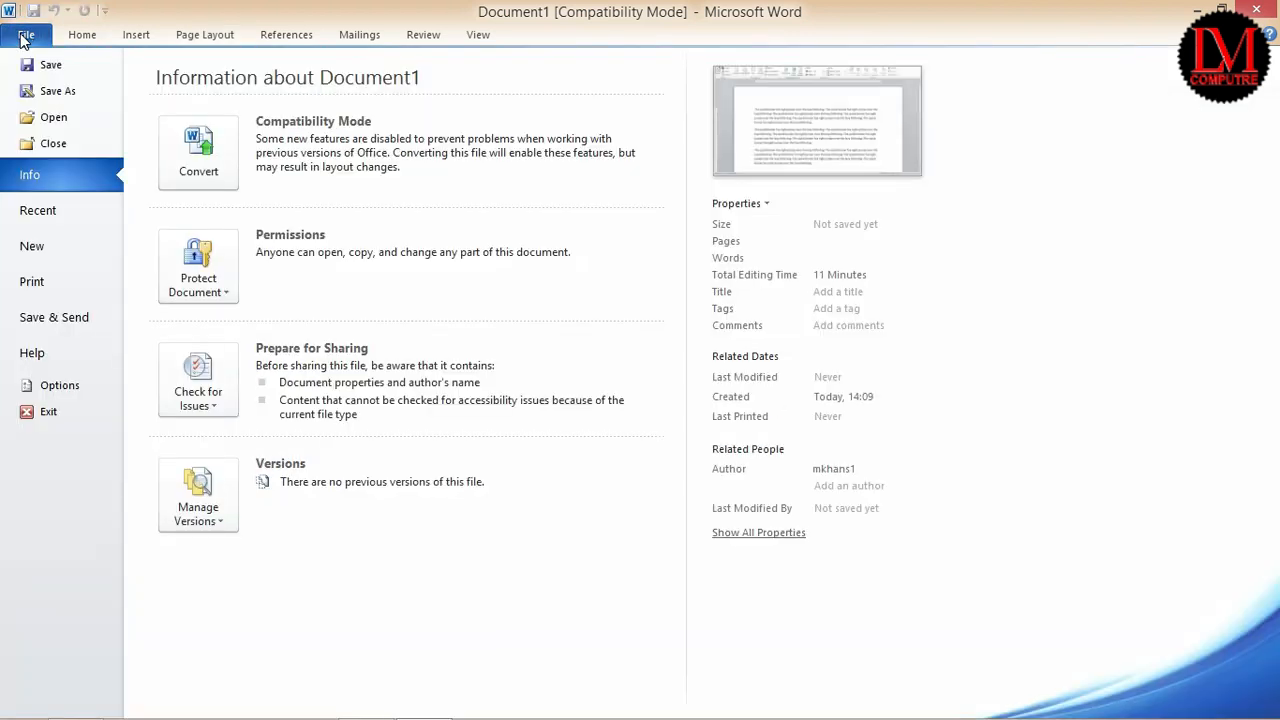
{"action": "left_click", "coordinate": [57, 90]}
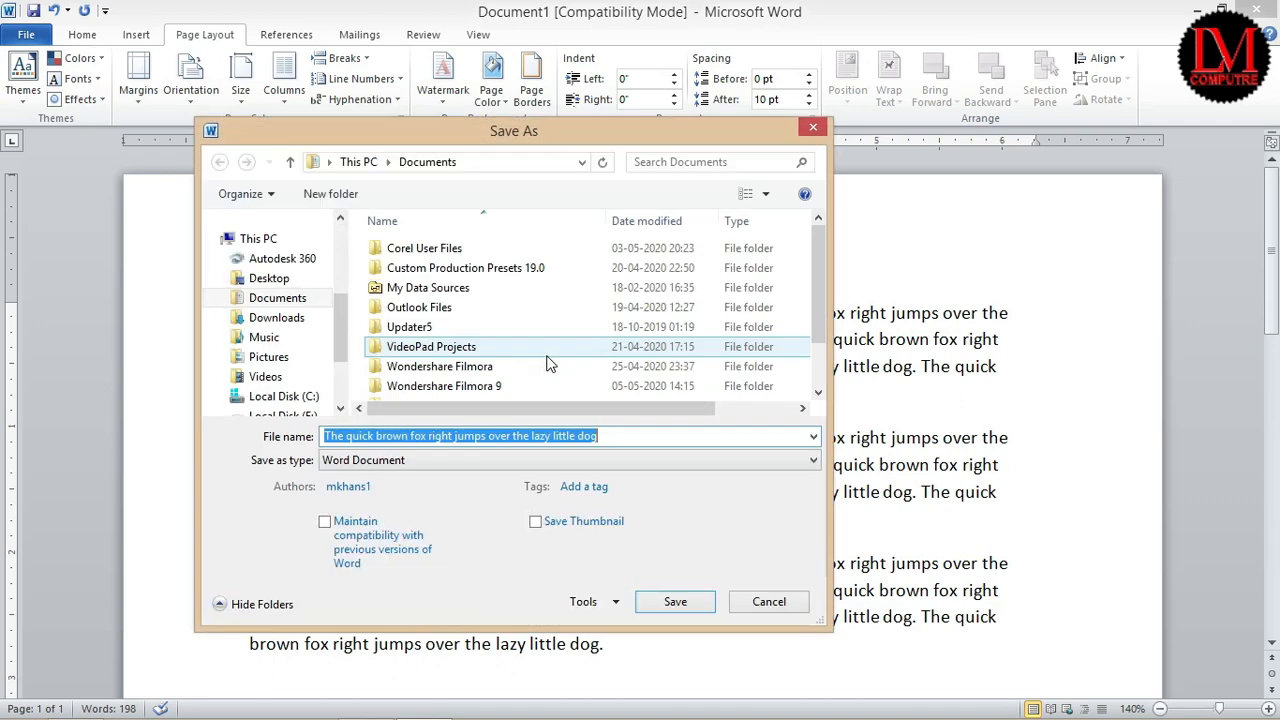
{"action": "left_click", "coordinate": [270, 279]}
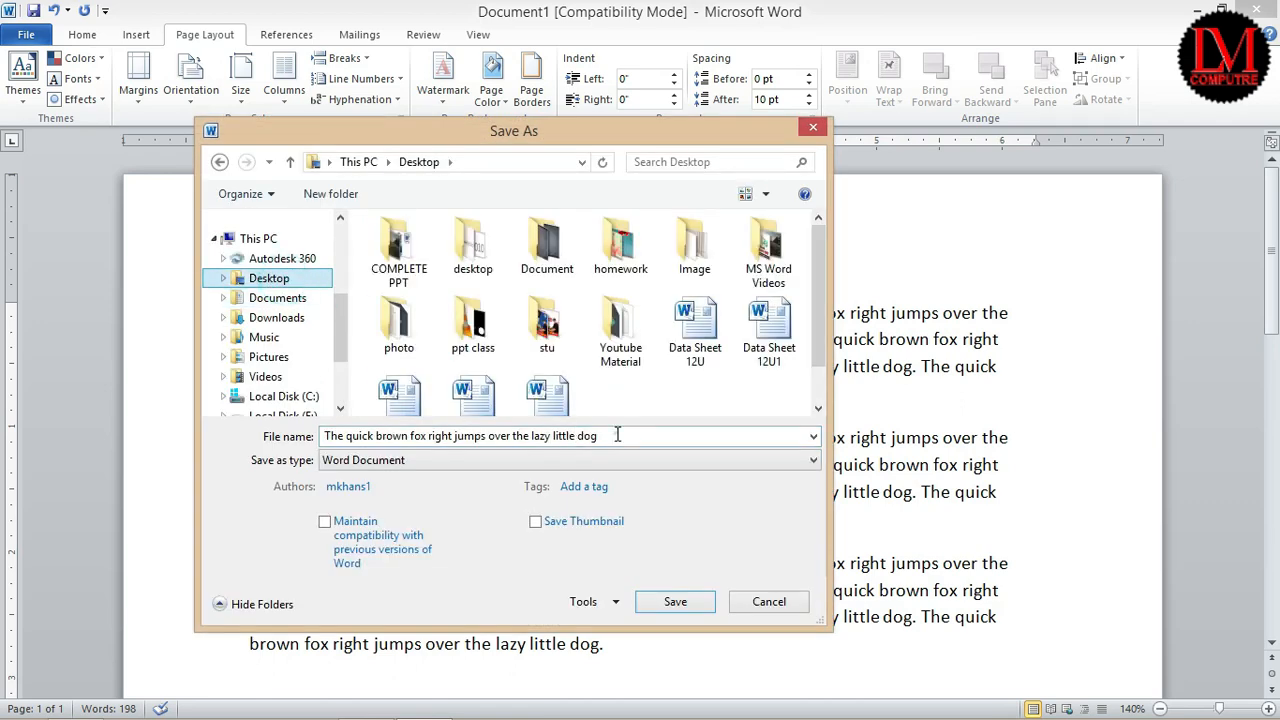
{"action": "left_click", "coordinate": [617, 435]}
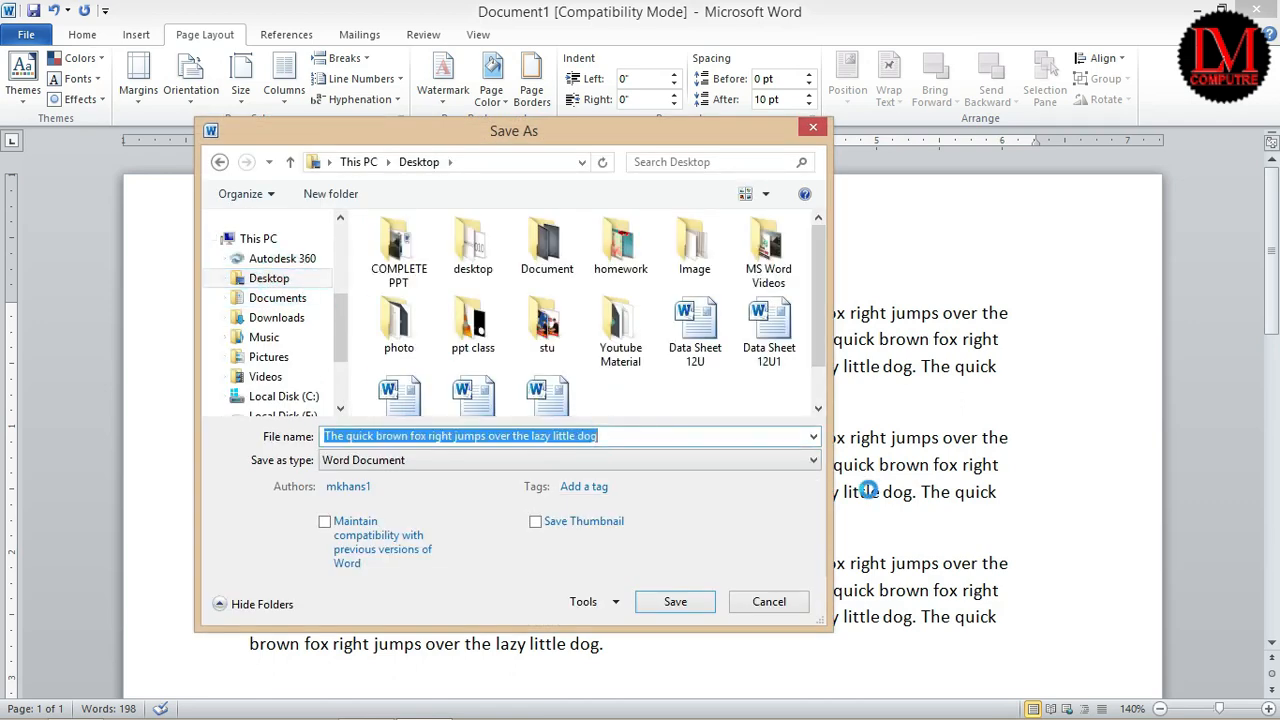
{"action": "type", "text": "deepak"}
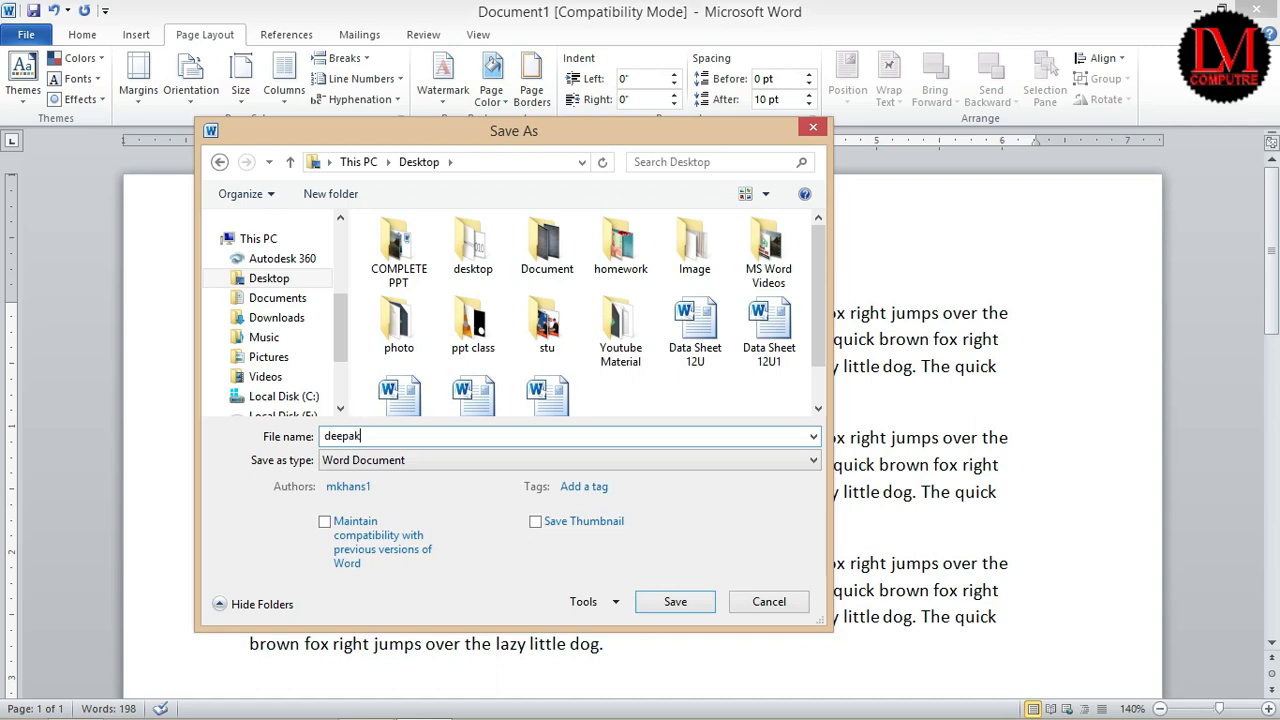
{"action": "left_click", "coordinate": [675, 601]}
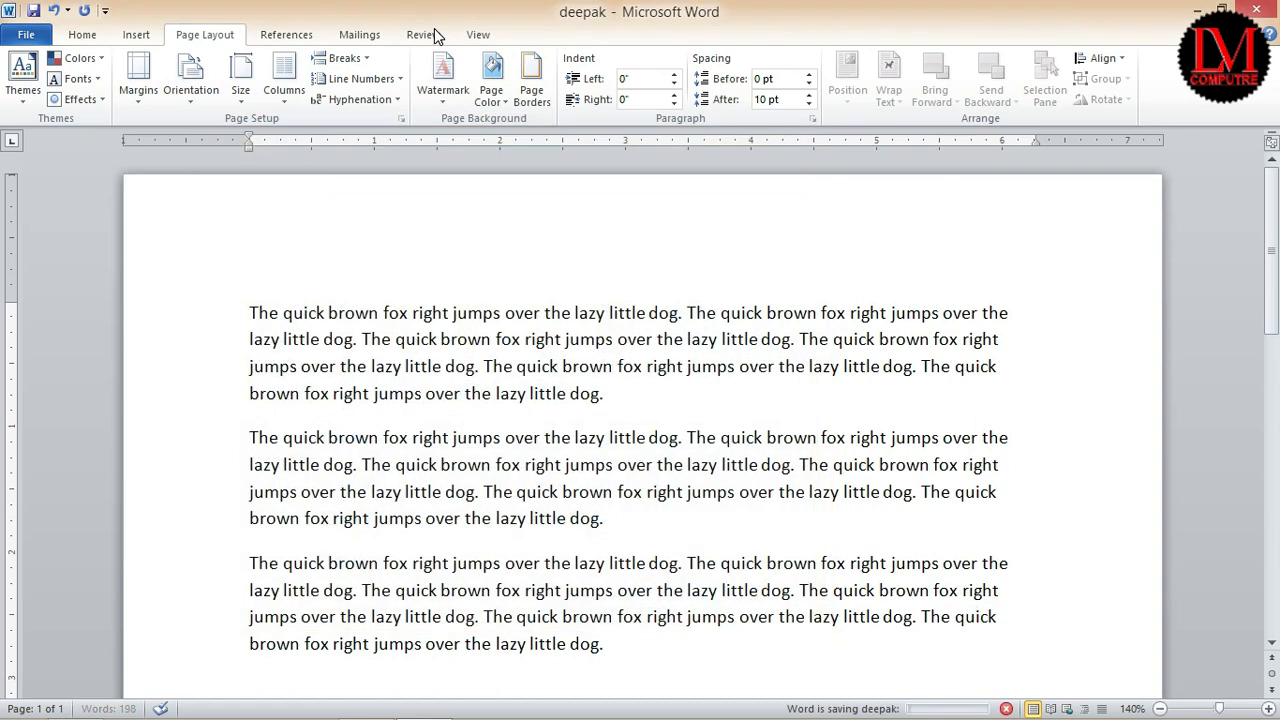
{"action": "left_click", "coordinate": [620, 316]}
{"action": "left_click", "coordinate": [243, 307]}
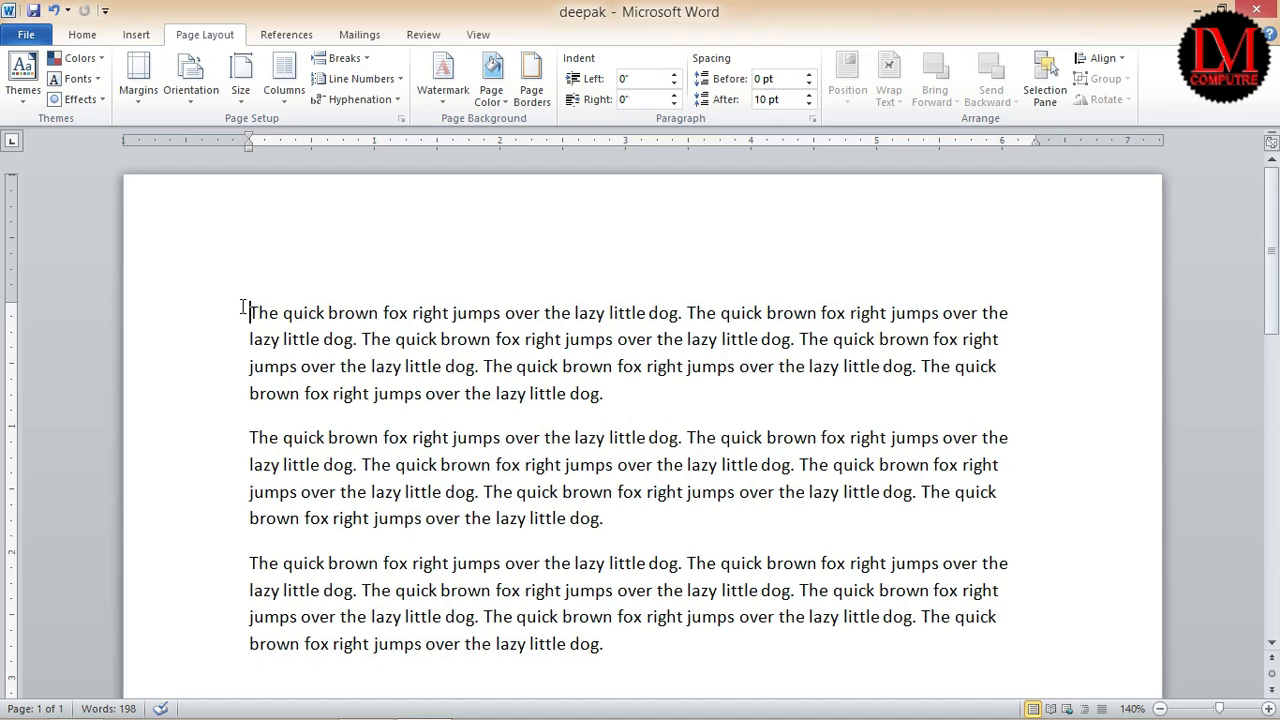
{"action": "left_click_drag", "start_coordinate": [250, 311], "coordinate": [613, 390]}
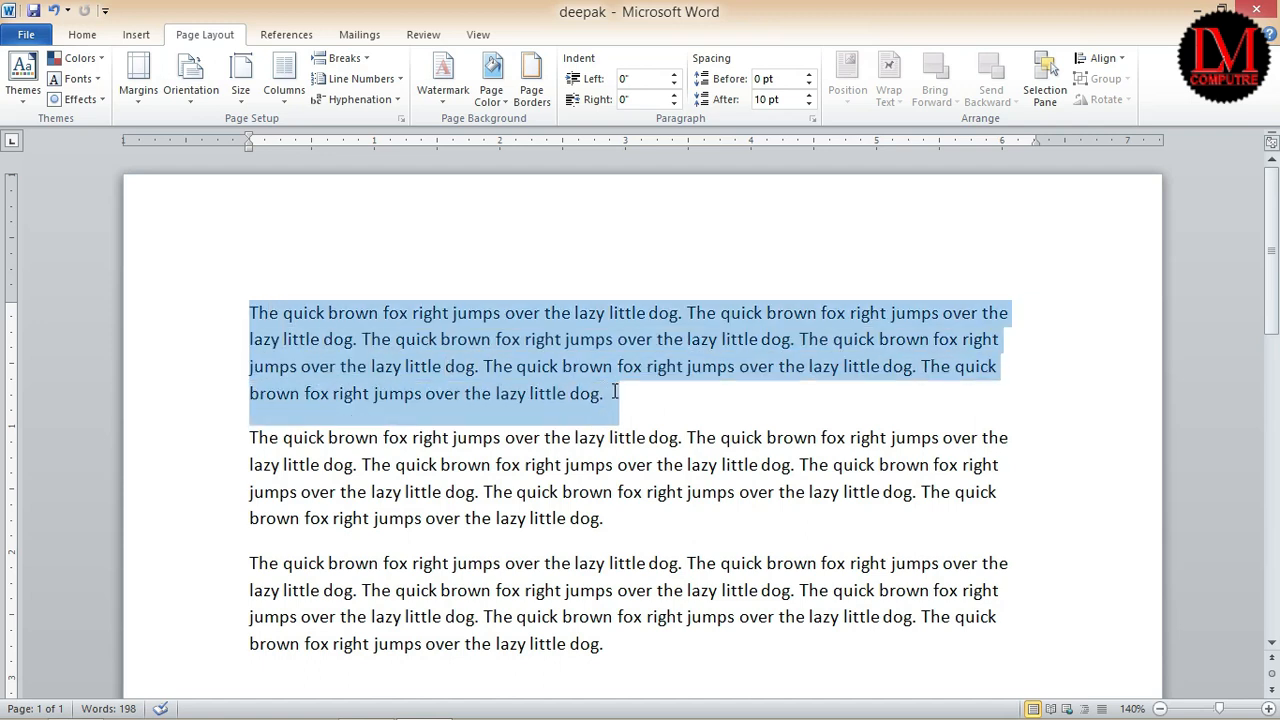
{"action": "left_click", "coordinate": [396, 300]}
{"action": "left_click", "coordinate": [229, 309]}
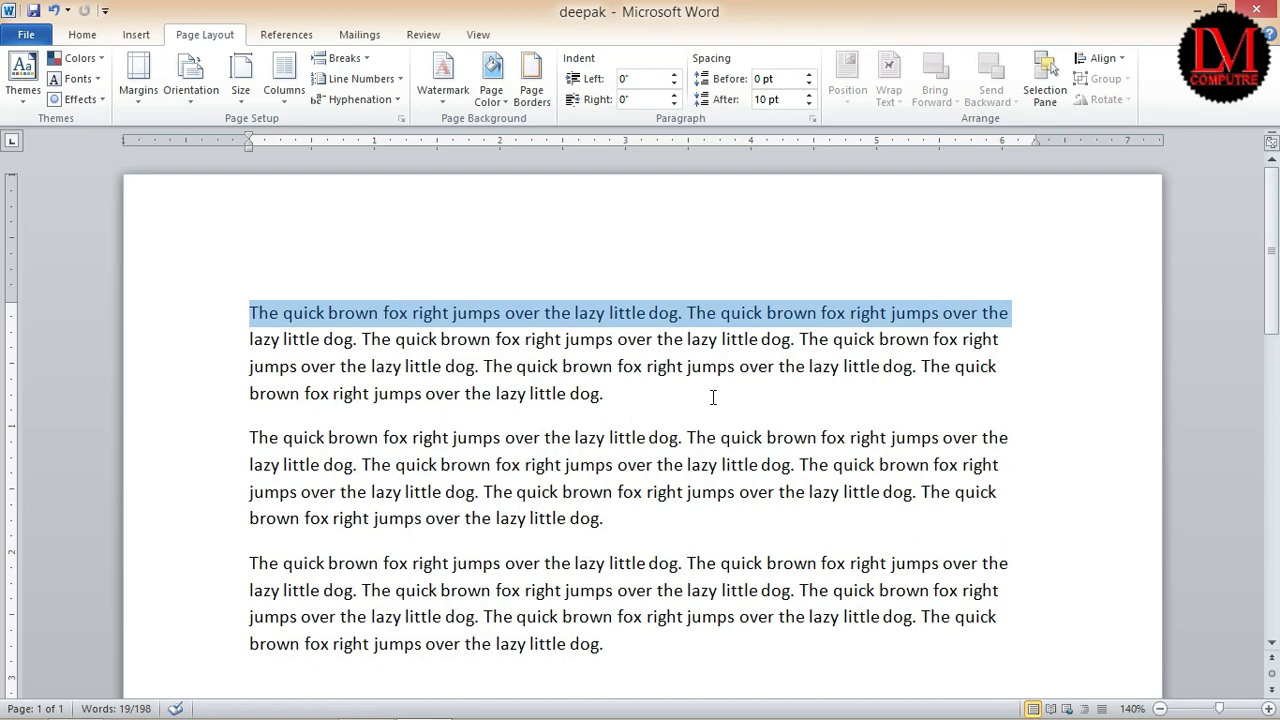
{"action": "scroll", "coordinate": [647, 411], "scroll_direction": "down", "scroll_amount": 1}
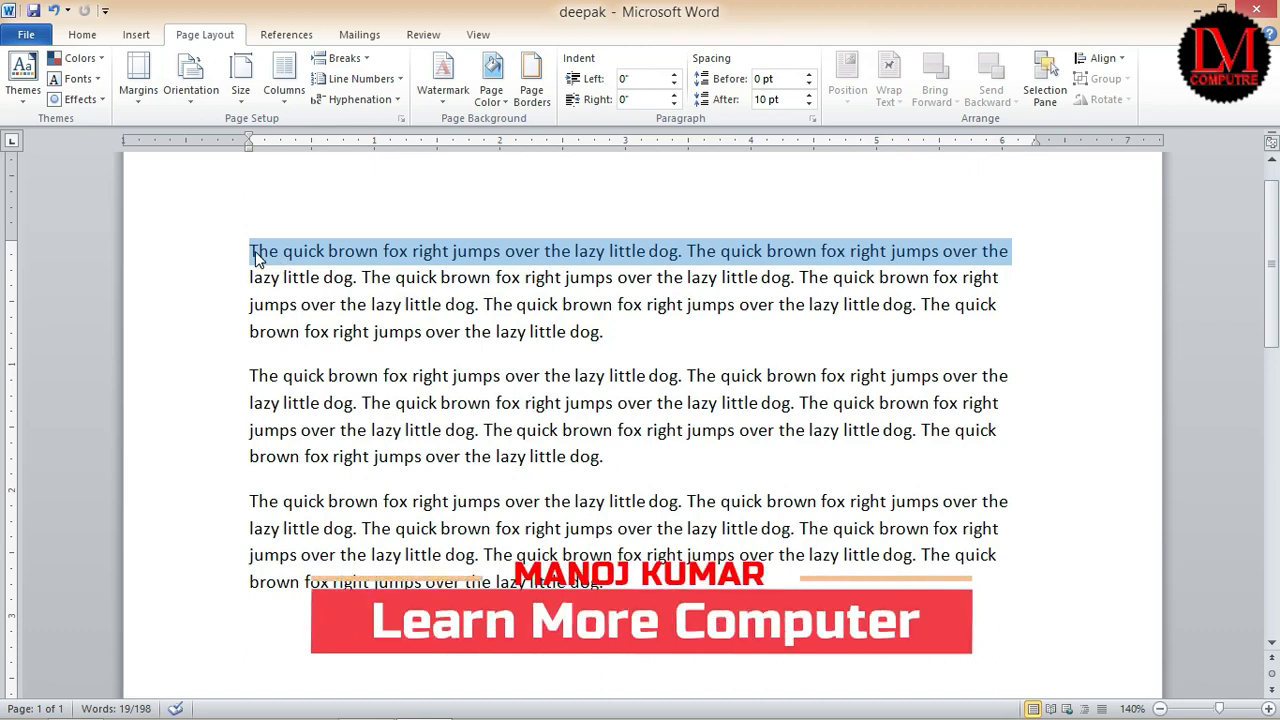
{"action": "left_click", "coordinate": [255, 256]}
{"action": "left_click", "coordinate": [643, 331]}
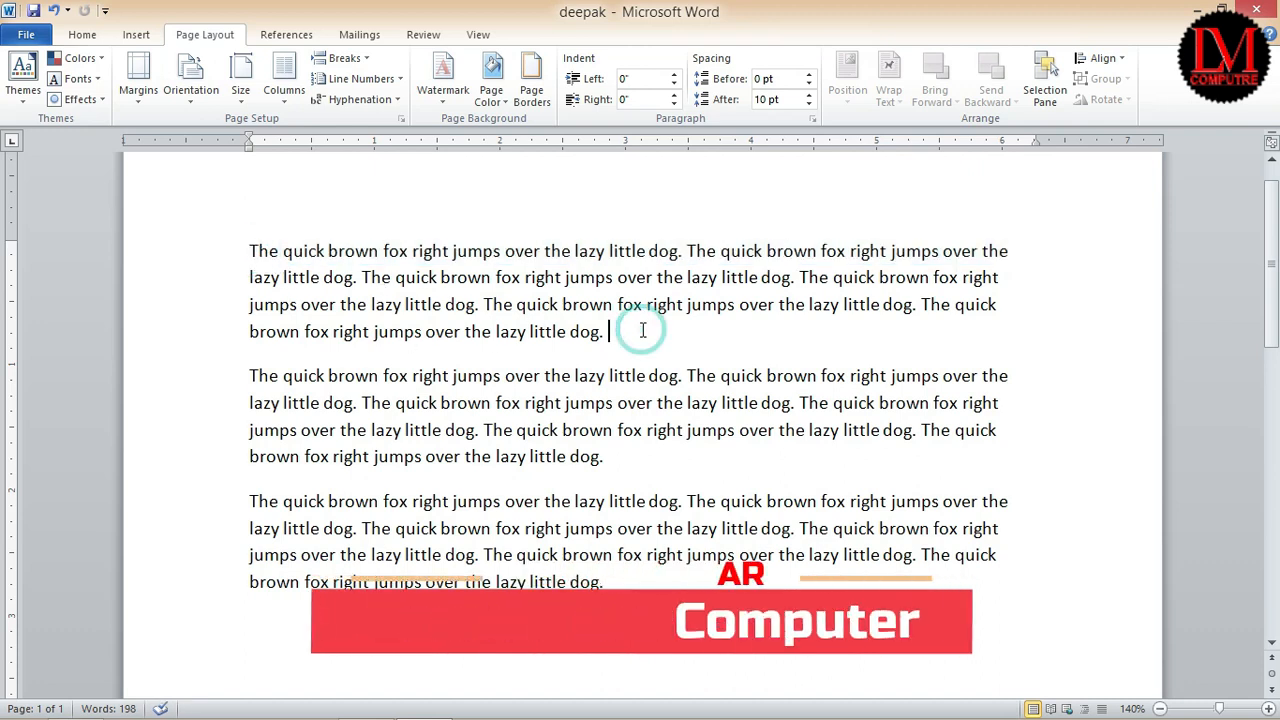
{"action": "left_click_drag", "start_coordinate": [630, 336], "coordinate": [255, 242]}
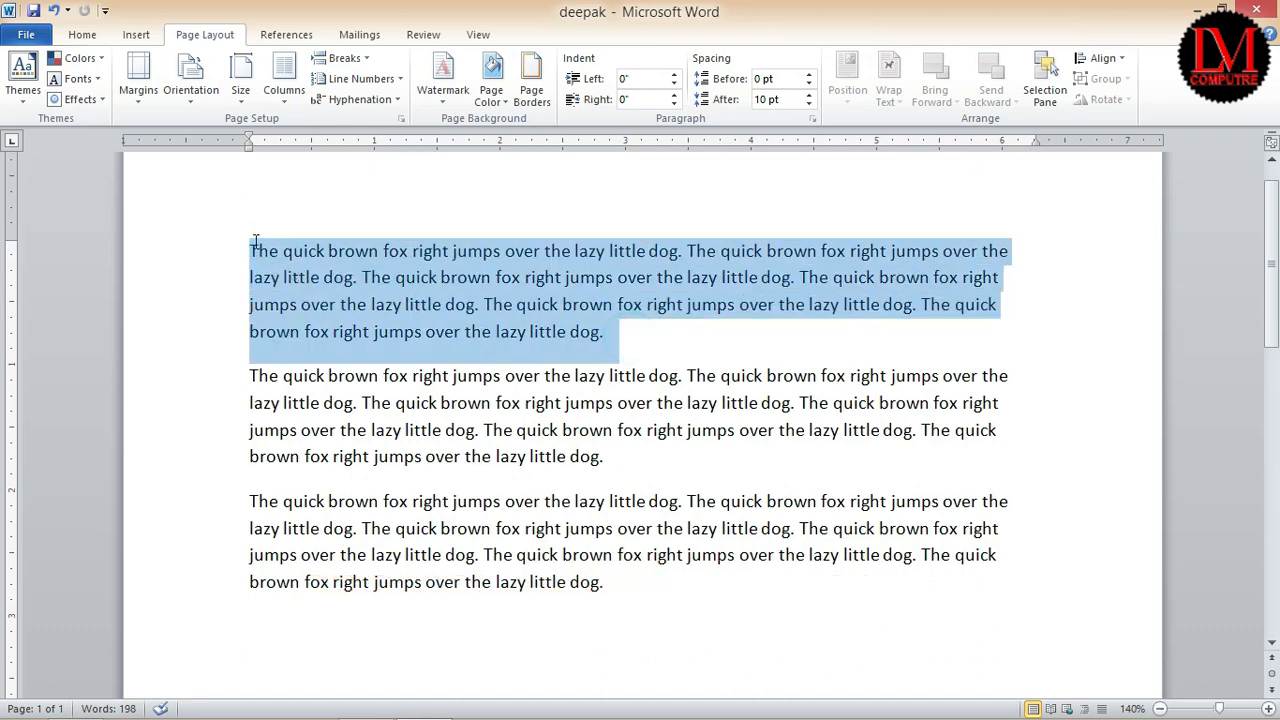
{"action": "left_click", "coordinate": [608, 334]}
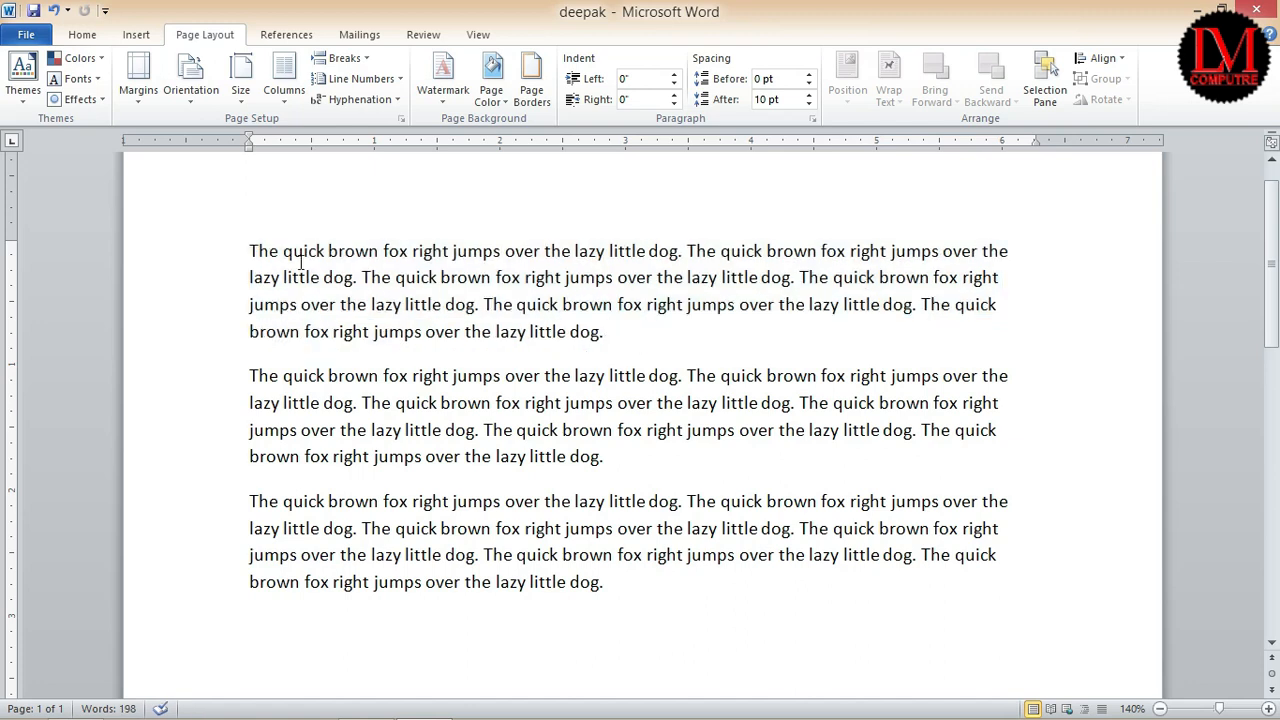
{"action": "left_click", "coordinate": [250, 244]}
{"action": "left_click", "coordinate": [420, 35]}
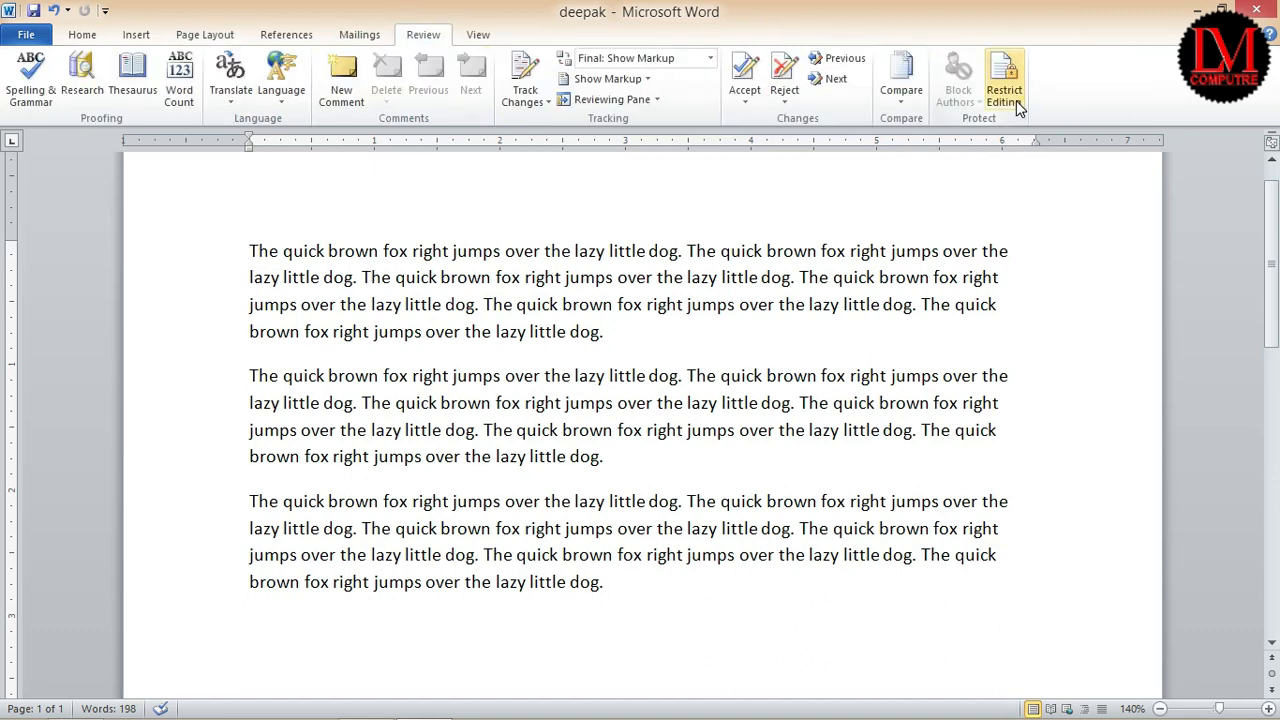
{"action": "left_click", "coordinate": [849, 252]}
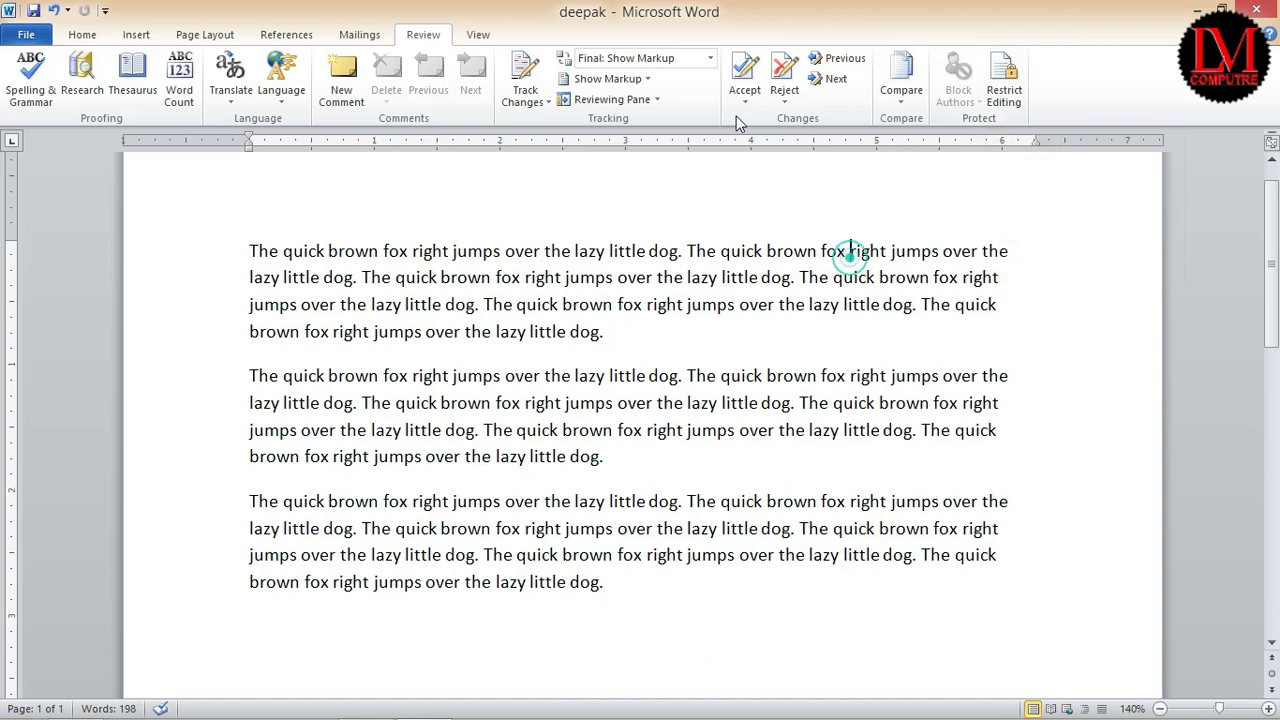
{"action": "left_click", "coordinate": [359, 34]}
{"action": "left_click", "coordinate": [286, 34]}
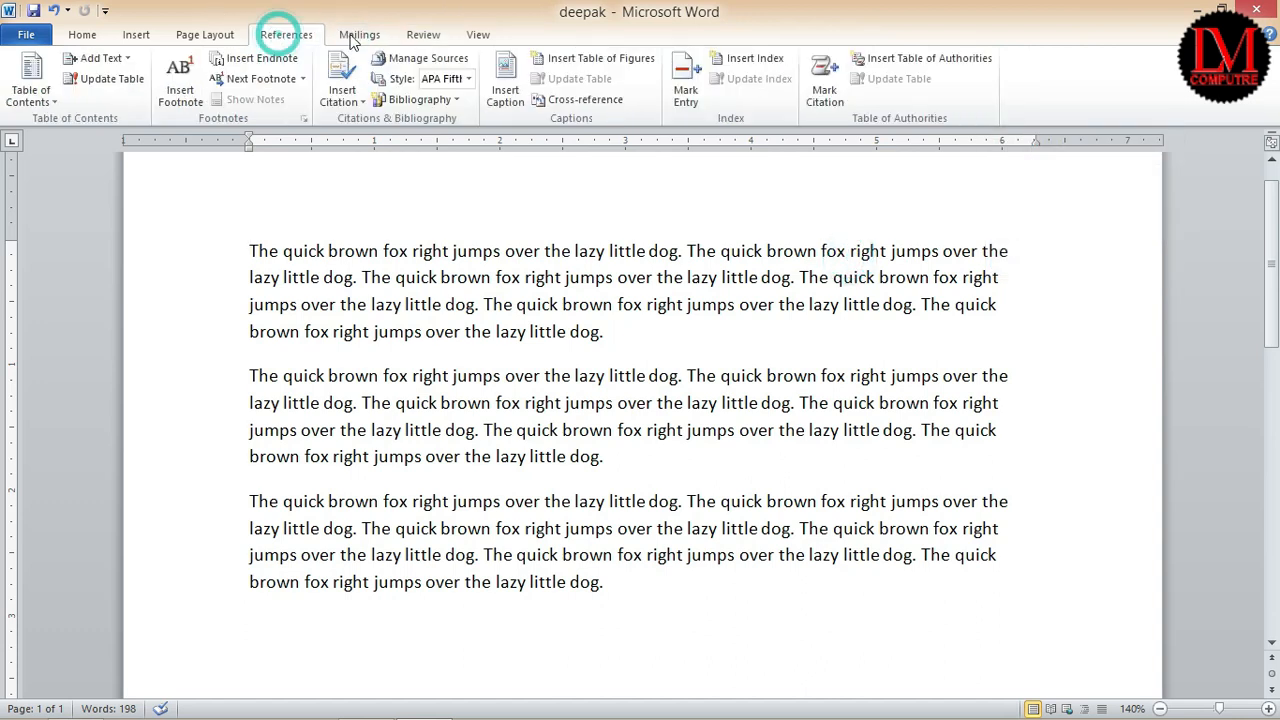
- Set up an editing restriction for the document that allows only Filling in forms
{"action": "scroll", "coordinate": [990, 90], "scroll_direction": "down", "scroll_amount": 2}
{"action": "left_click", "coordinate": [1004, 90]}
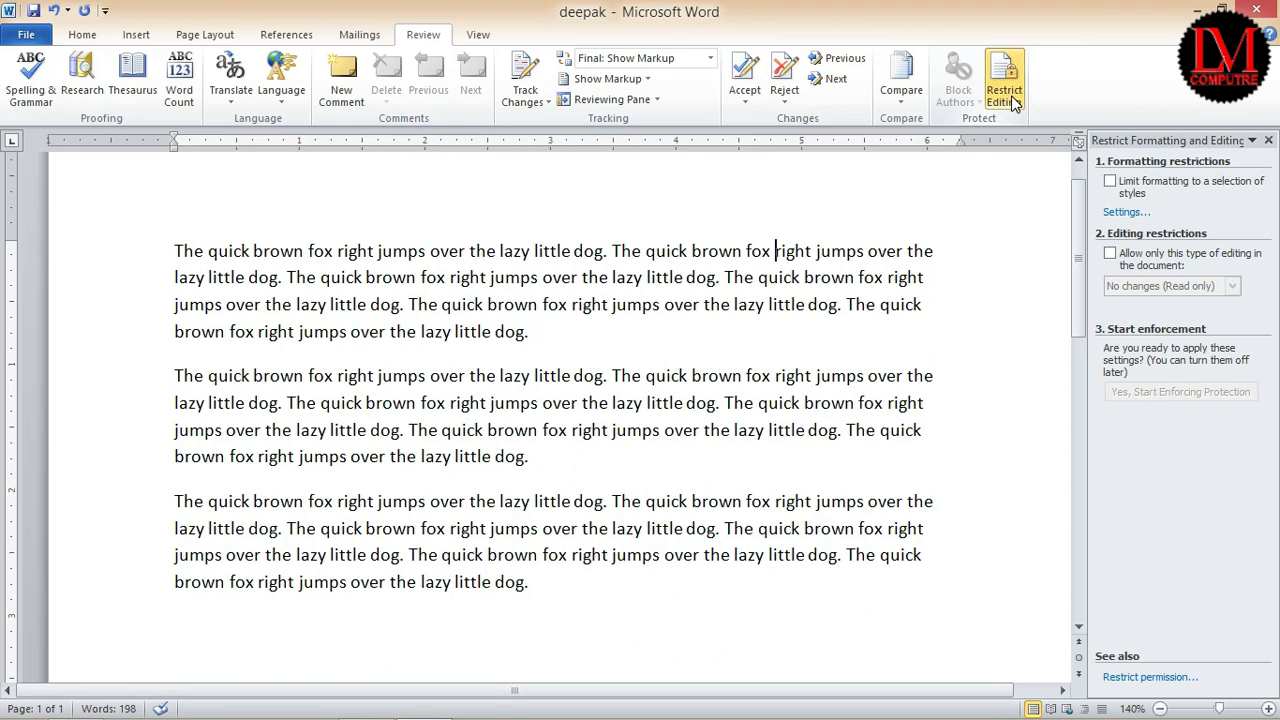
{"action": "left_click", "coordinate": [1112, 254]}
{"action": "left_click", "coordinate": [1232, 286]}
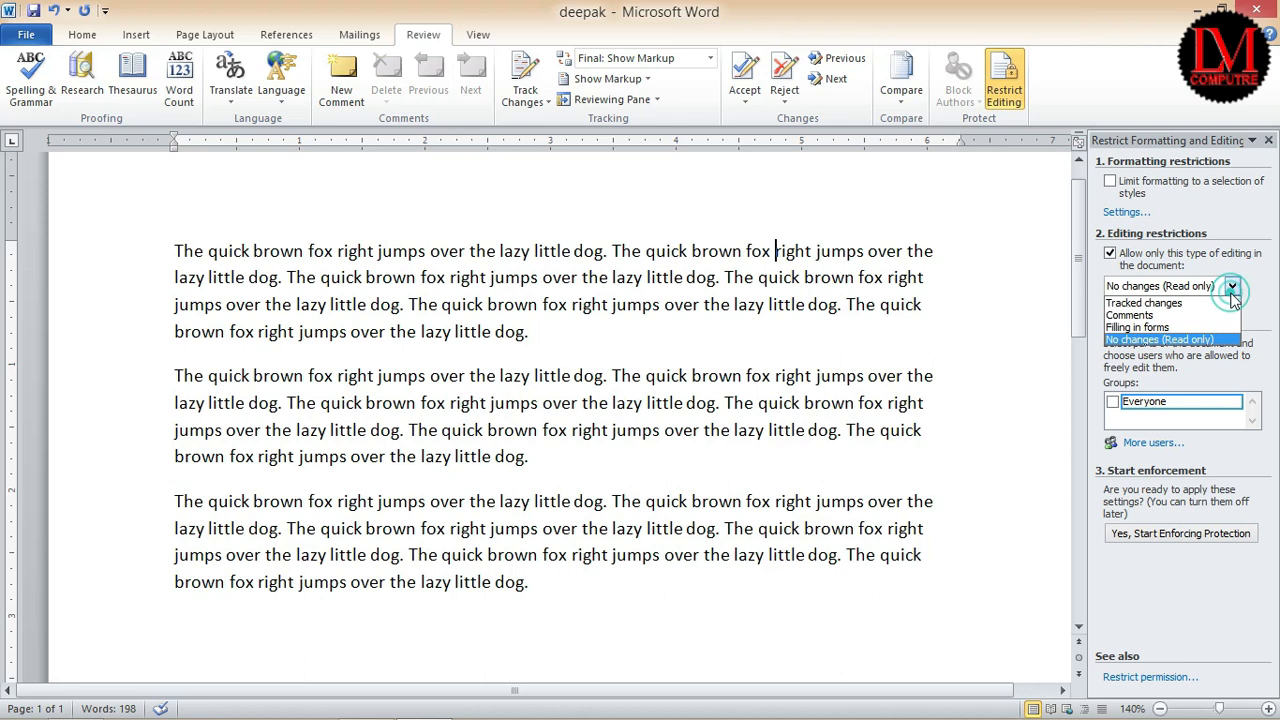
{"action": "left_click", "coordinate": [1150, 328]}
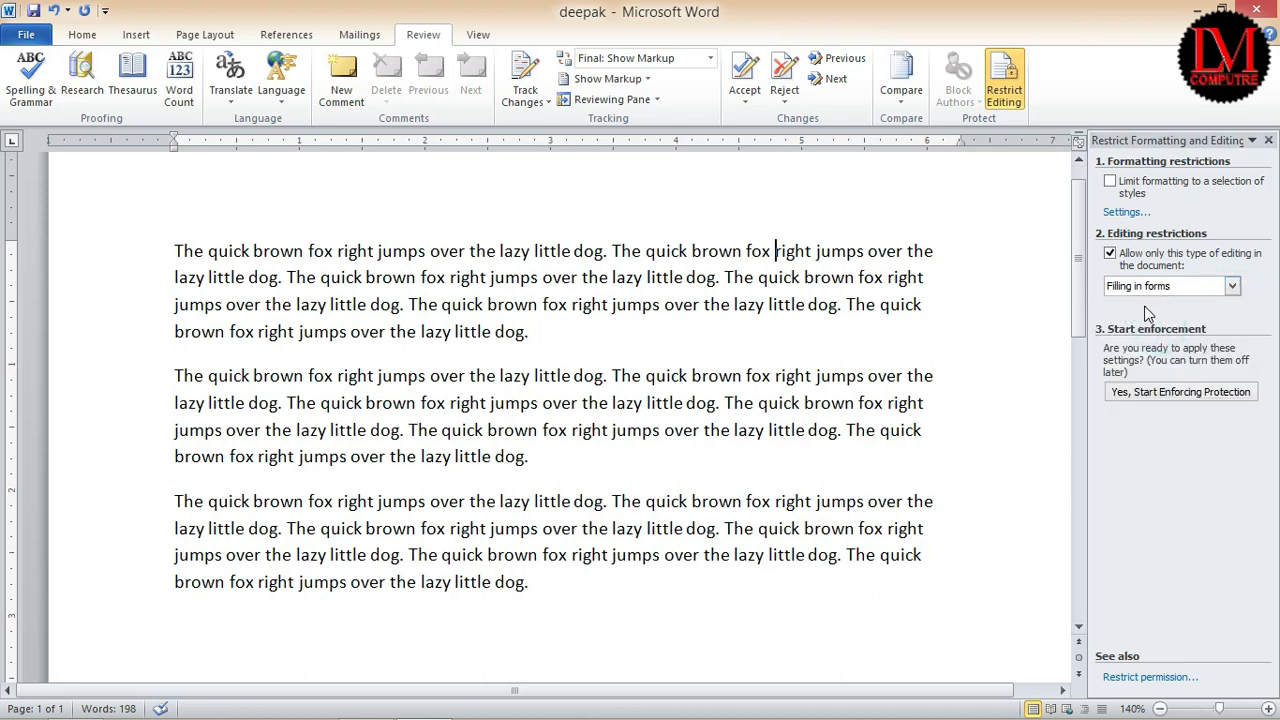
- Start enforcing the editing protection with a new password entered and confirmed, and dismiss the restriction pane
{"action": "left_click", "coordinate": [1155, 393]}
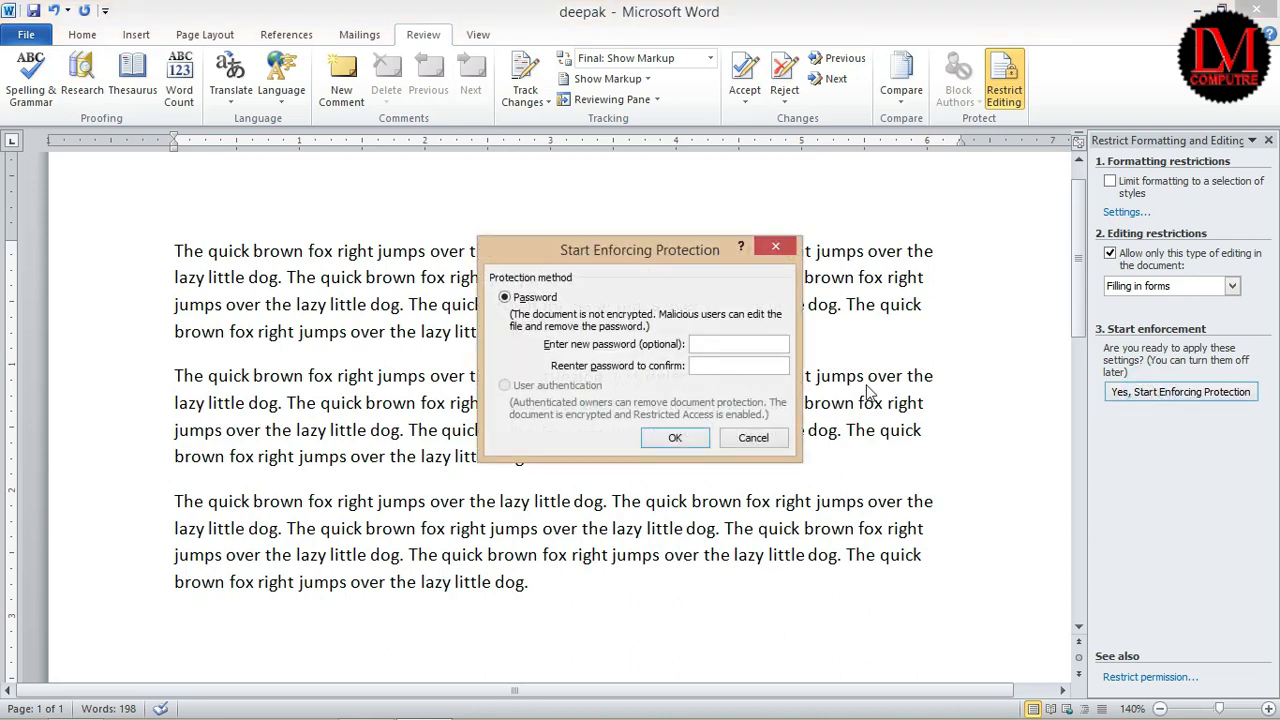
{"action": "left_click", "coordinate": [711, 366]}
{"action": "left_click", "coordinate": [676, 438]}
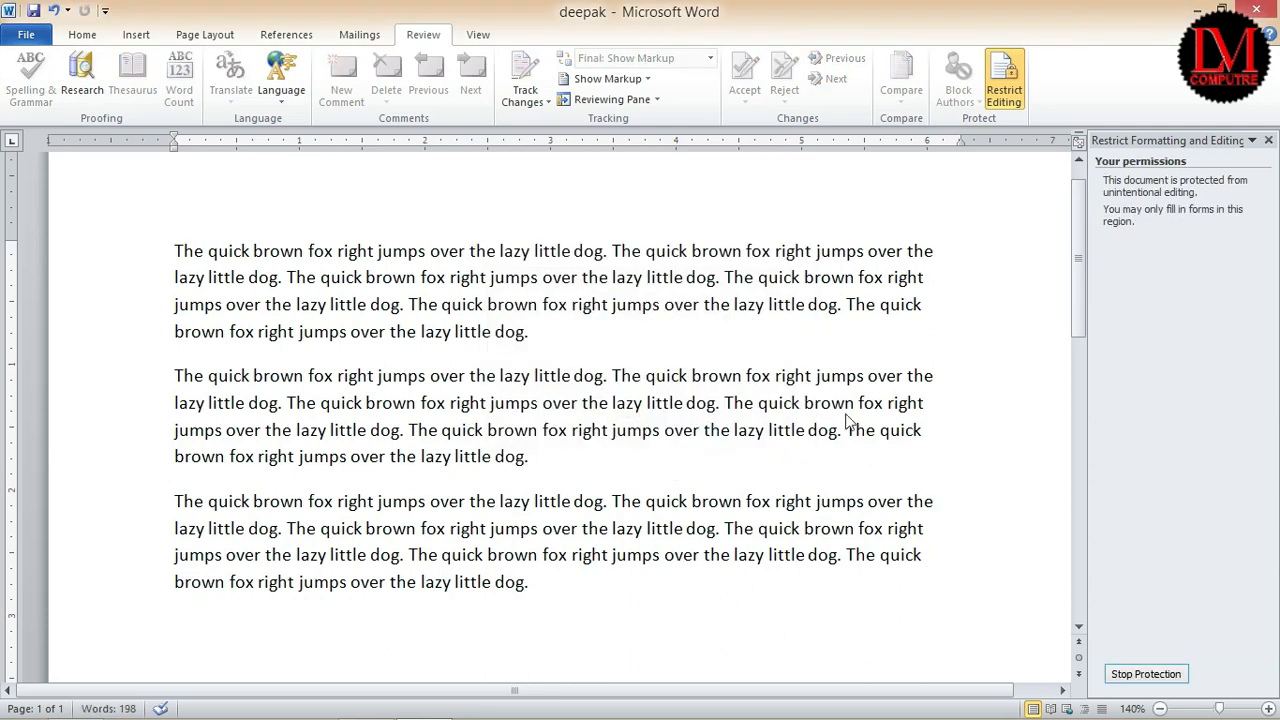
{"action": "left_click", "coordinate": [1268, 140]}
- Test the protection by trying to place the cursor at various points in all three paragraphs
{"action": "left_click", "coordinate": [534, 316]}
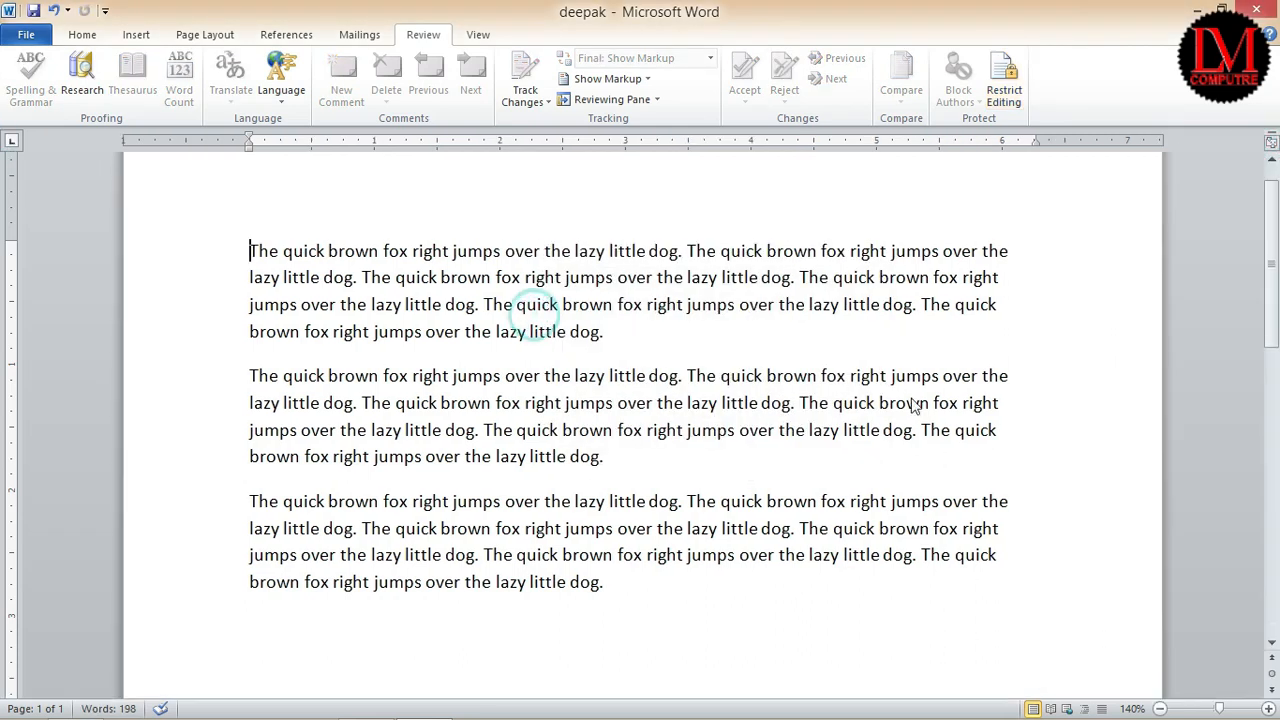
{"action": "left_click", "coordinate": [522, 412]}
{"action": "left_click", "coordinate": [578, 505]}
{"action": "left_click", "coordinate": [589, 579]}
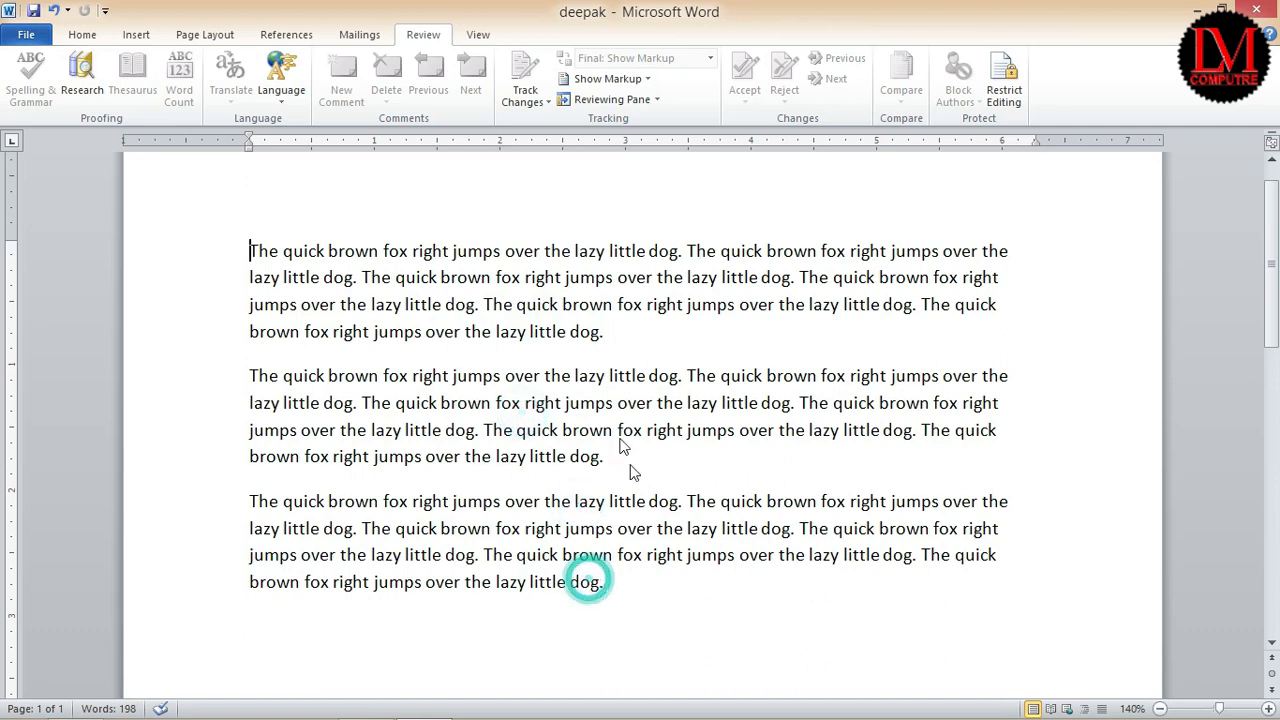
{"action": "left_click", "coordinate": [597, 355]}
{"action": "left_click", "coordinate": [598, 299]}
{"action": "left_click", "coordinate": [605, 258]}
{"action": "left_click", "coordinate": [603, 392]}
{"action": "left_click", "coordinate": [603, 436]}
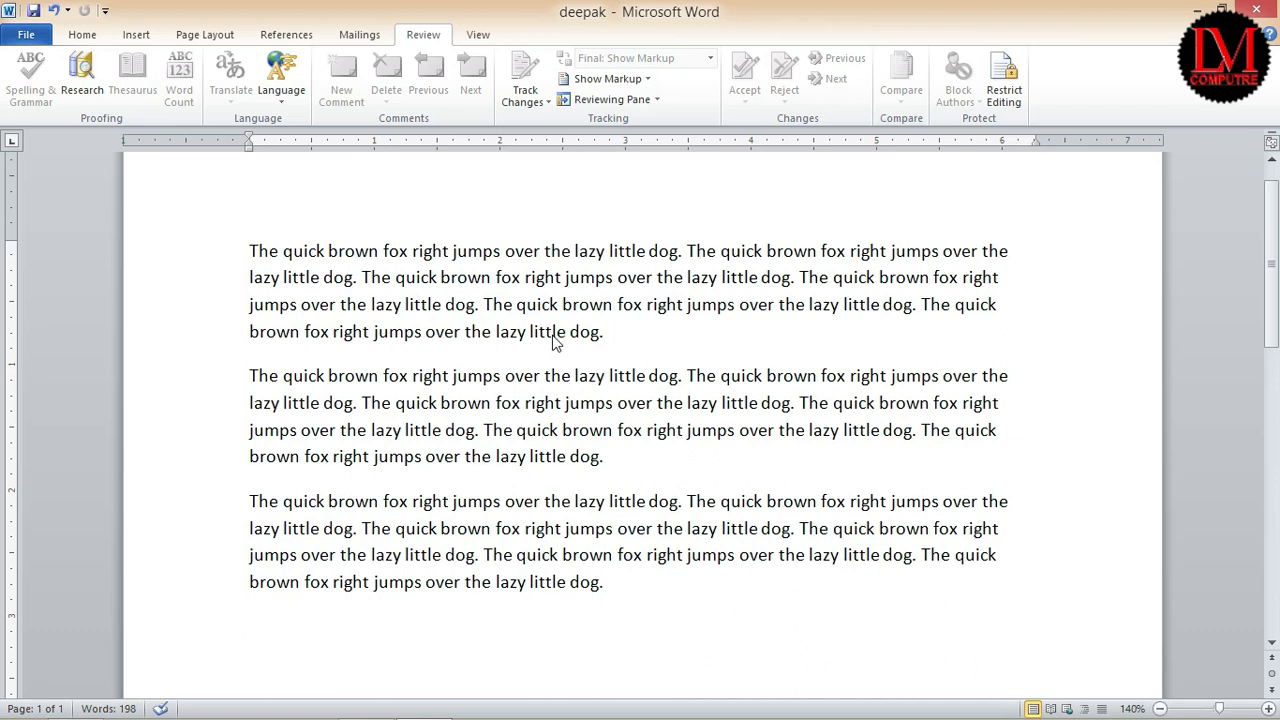
{"action": "left_click", "coordinate": [620, 346]}
- Stop the document protection by entering the protection password
{"action": "left_click", "coordinate": [1004, 85]}
{"action": "left_click", "coordinate": [1146, 674]}
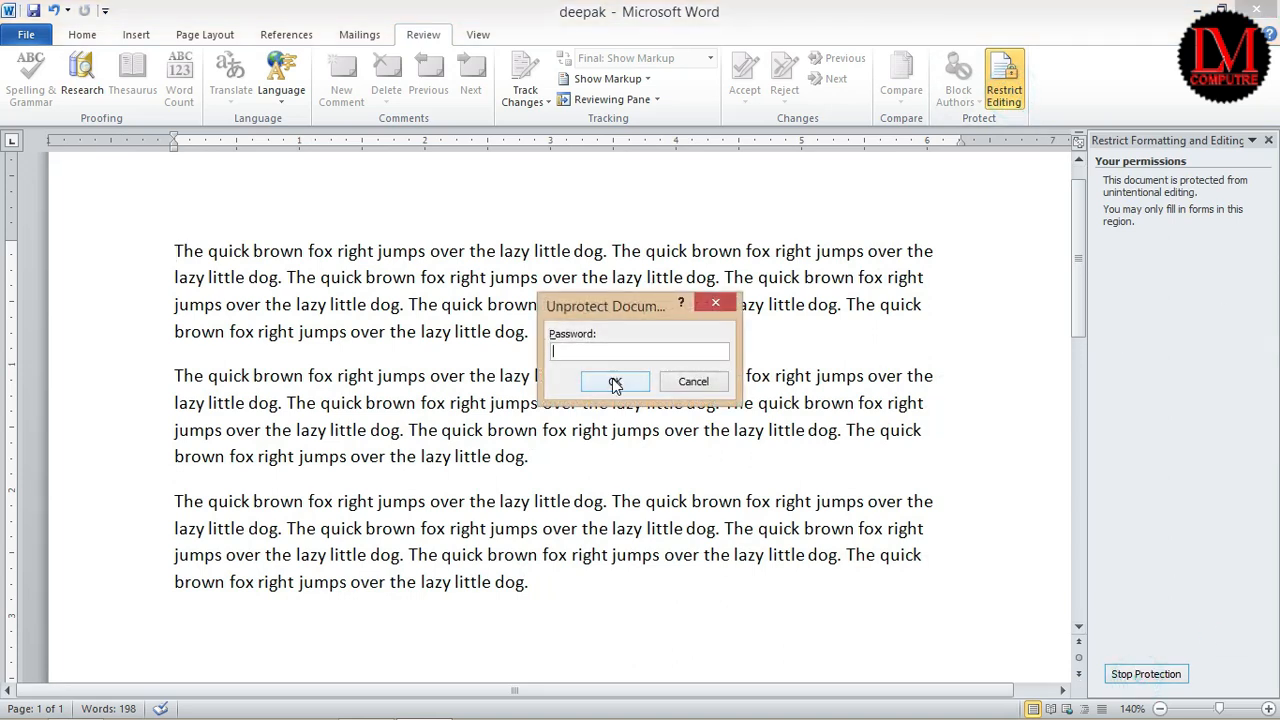
{"action": "left_click", "coordinate": [594, 386]}
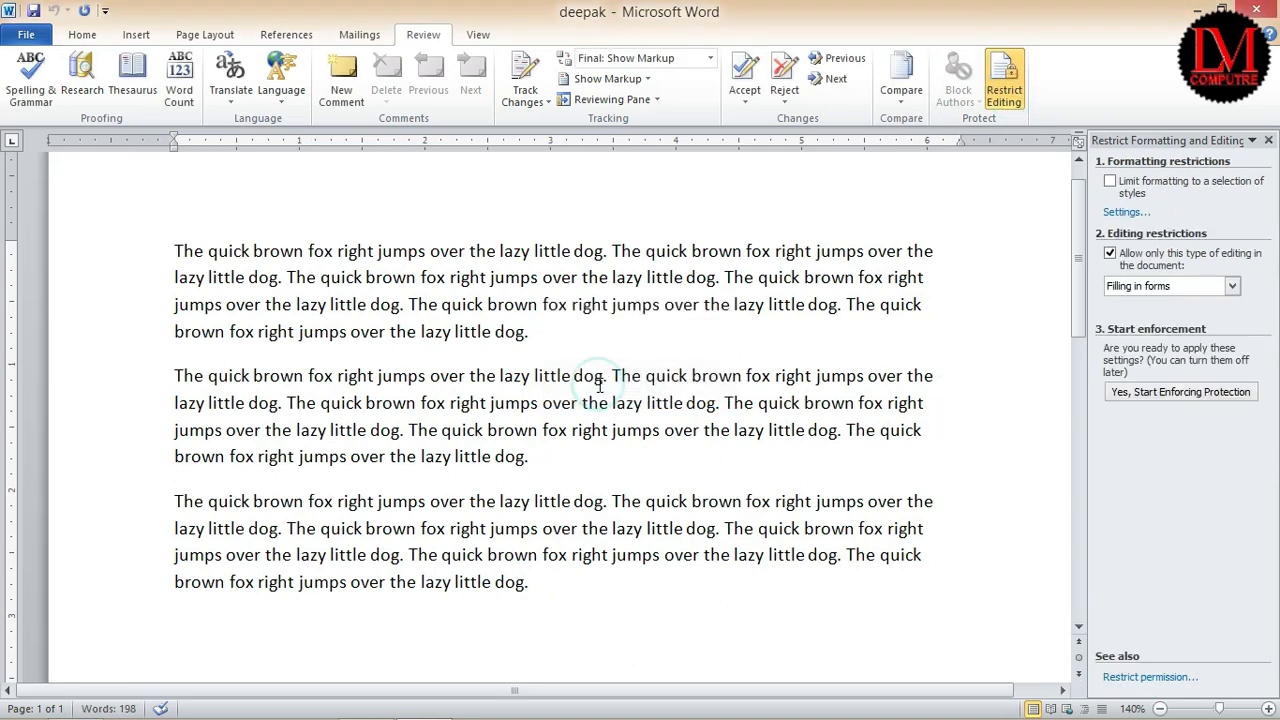
- Close the restriction pane and test editing by entering "dfs" at the end of the first paragraph, and remove it
{"action": "left_click", "coordinate": [1268, 141]}
{"action": "left_click", "coordinate": [680, 331]}
{"action": "type", "text": "dfs"}
{"action": "key", "text": "BackSpace"}
{"action": "left_click", "coordinate": [646, 466]}
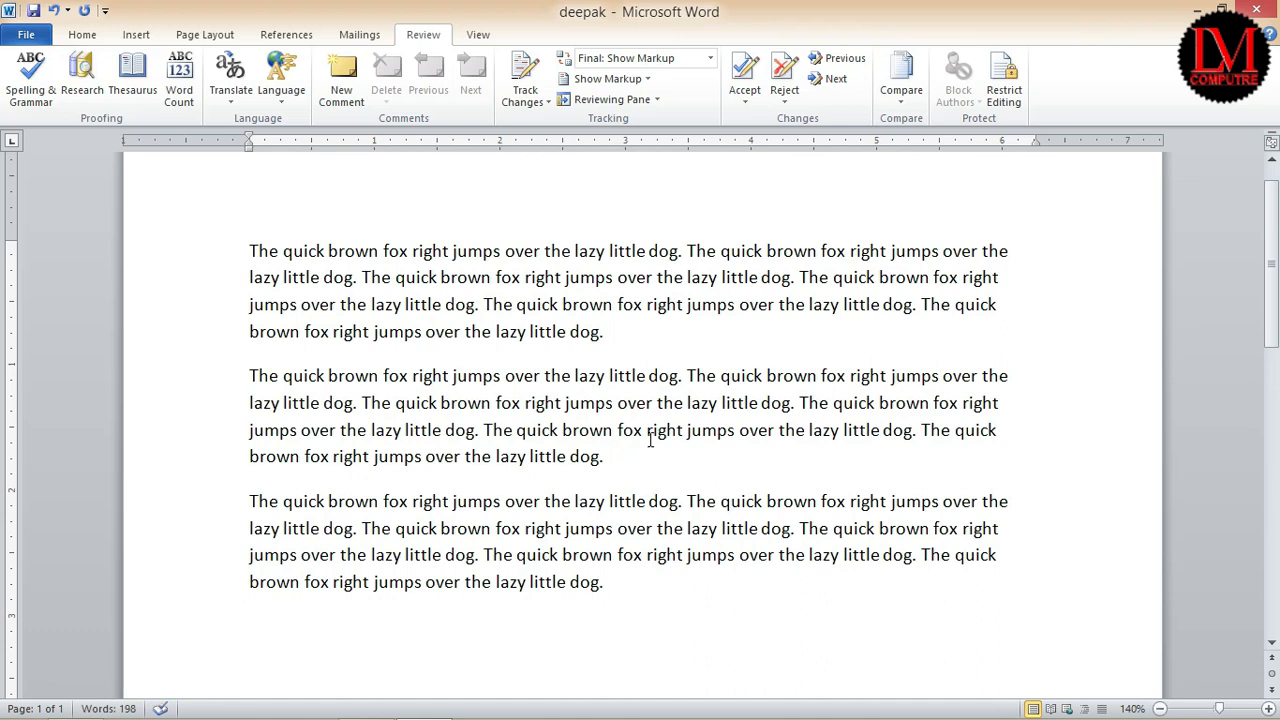
- Insert a Continuous section break at the end of the first paragraph
{"action": "left_click_drag", "start_coordinate": [212, 256], "coordinate": [211, 343]}
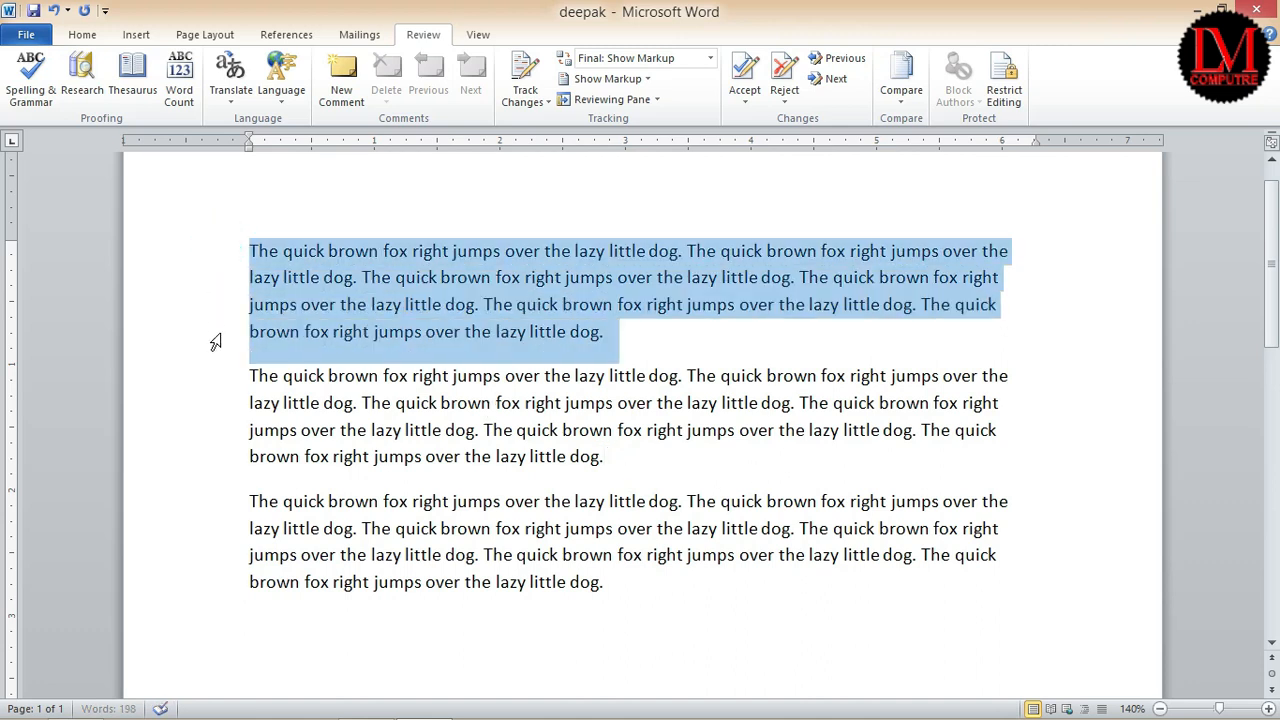
{"action": "left_click", "coordinate": [652, 349]}
{"action": "left_click", "coordinate": [182, 36]}
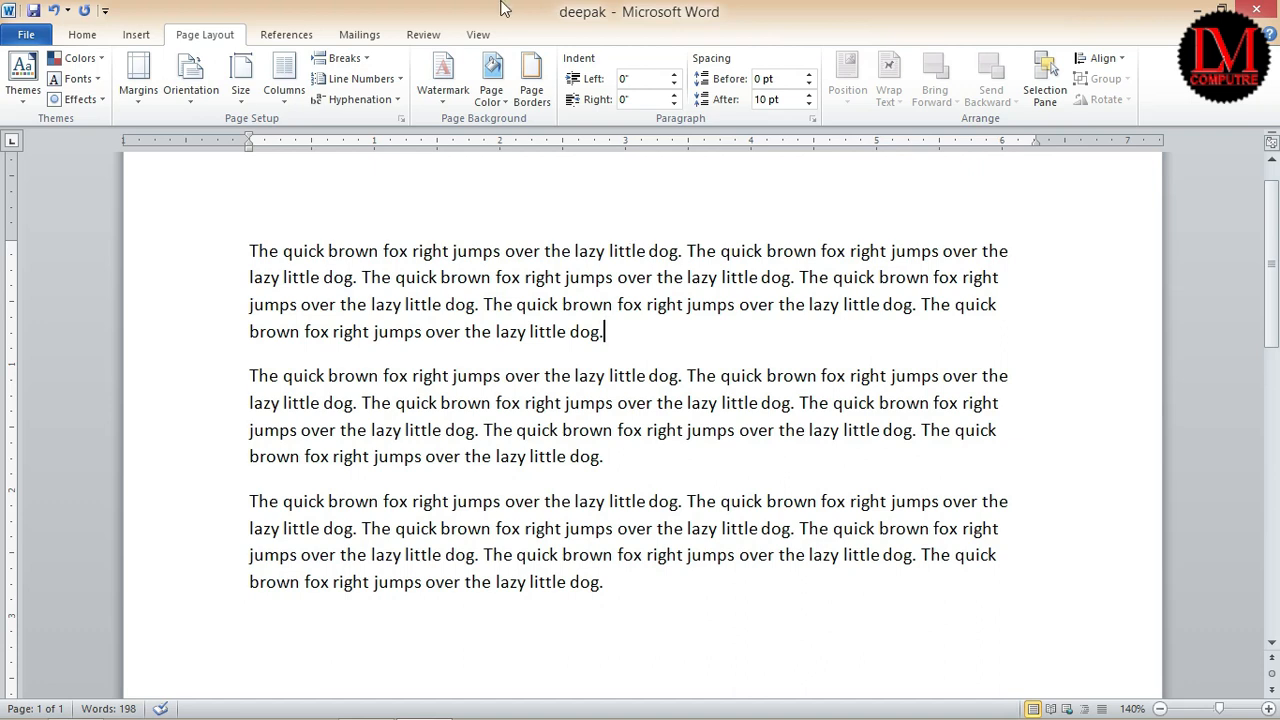
{"action": "left_click", "coordinate": [358, 58]}
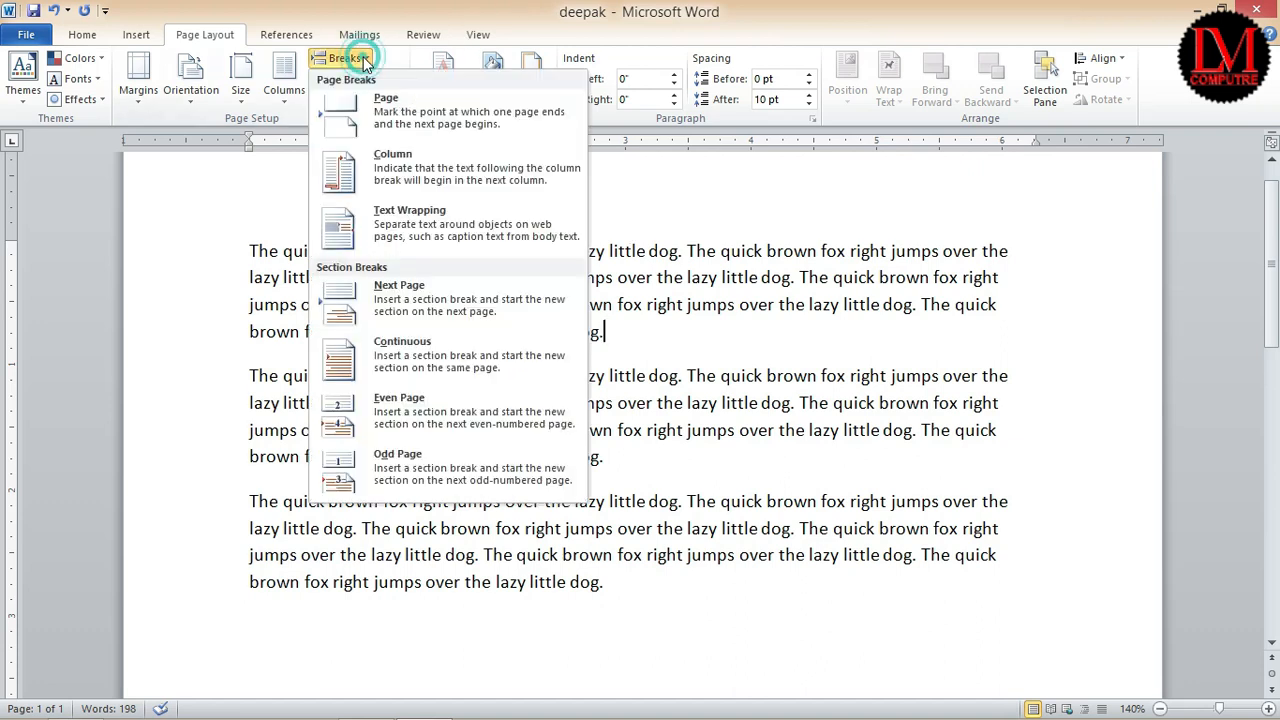
{"action": "left_click", "coordinate": [388, 353]}
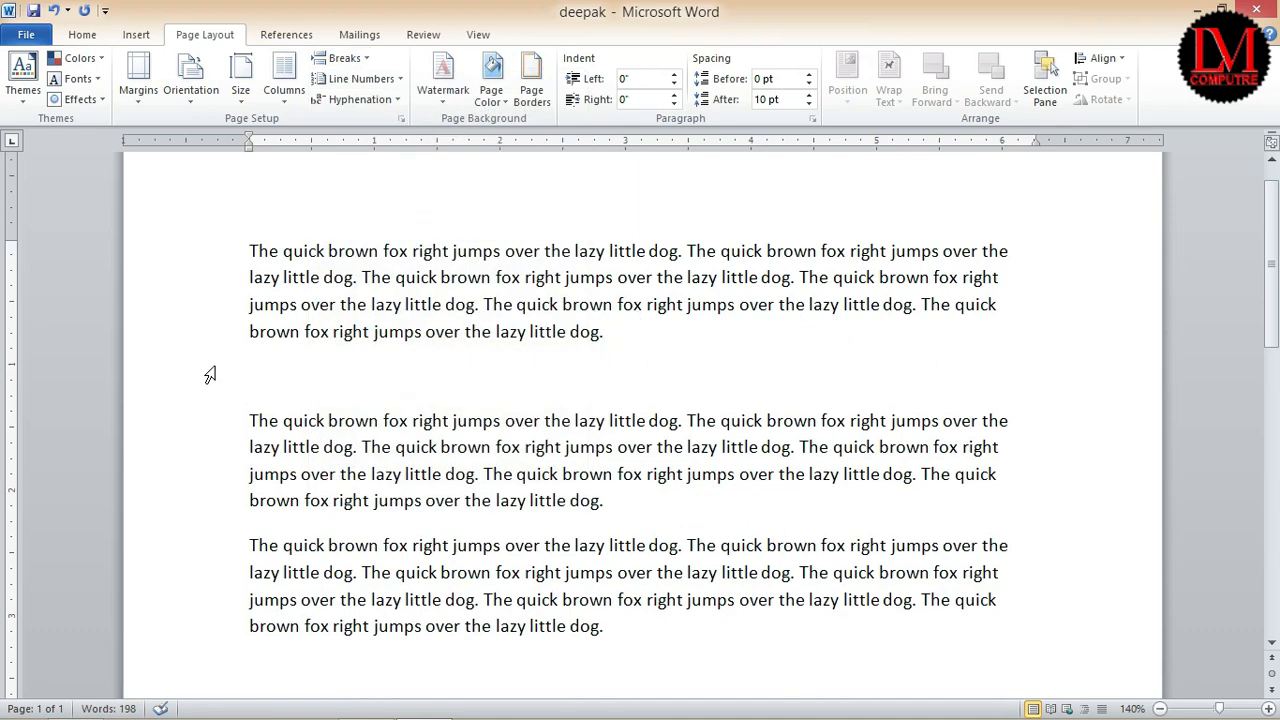
{"action": "left_click_drag", "start_coordinate": [206, 251], "coordinate": [171, 643]}
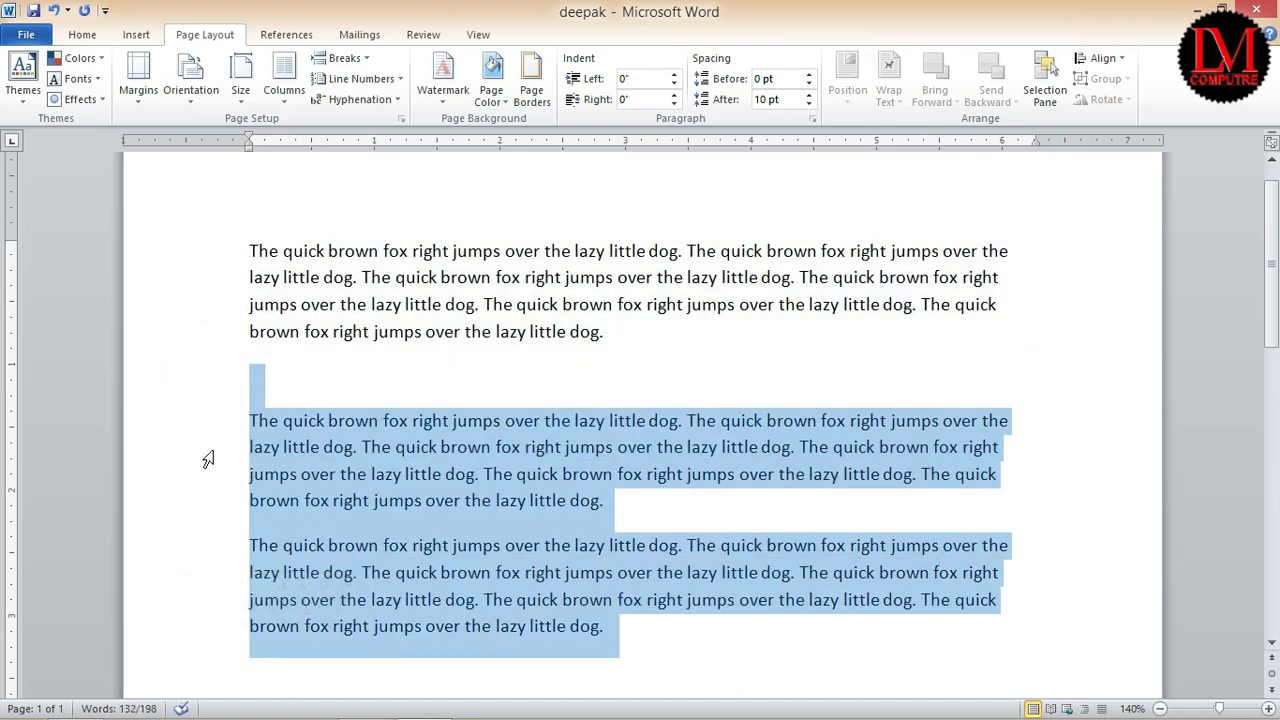
{"action": "left_click", "coordinate": [692, 325]}
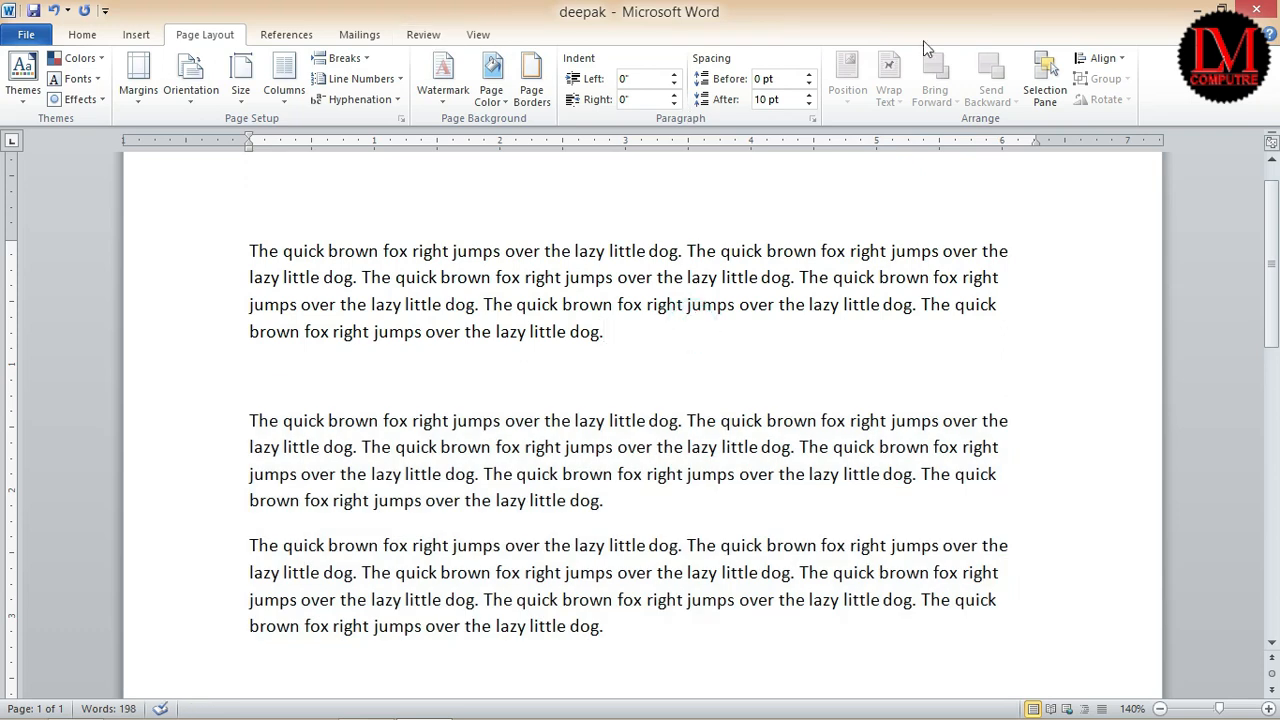
- In the editing restrictions, keep Filling in forms as the allowed editing type and exclude Section 2 from the protected sections
{"action": "left_click", "coordinate": [428, 32]}
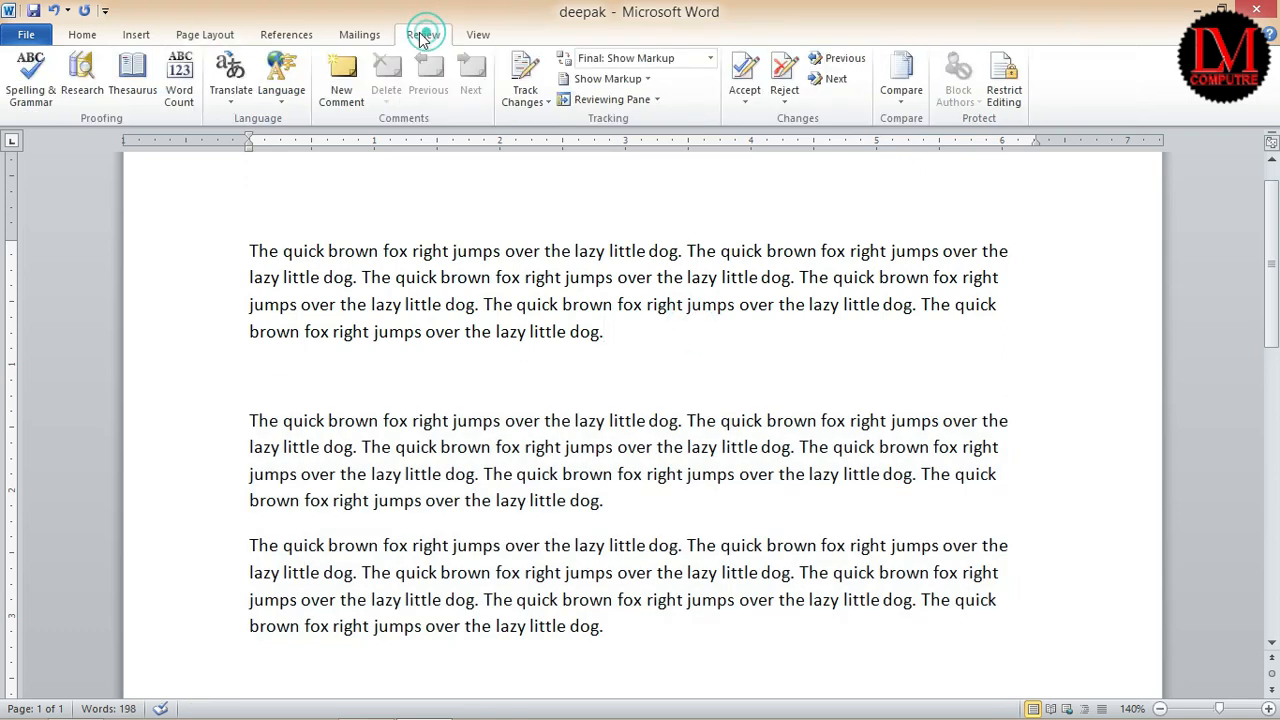
{"action": "left_click", "coordinate": [1002, 95]}
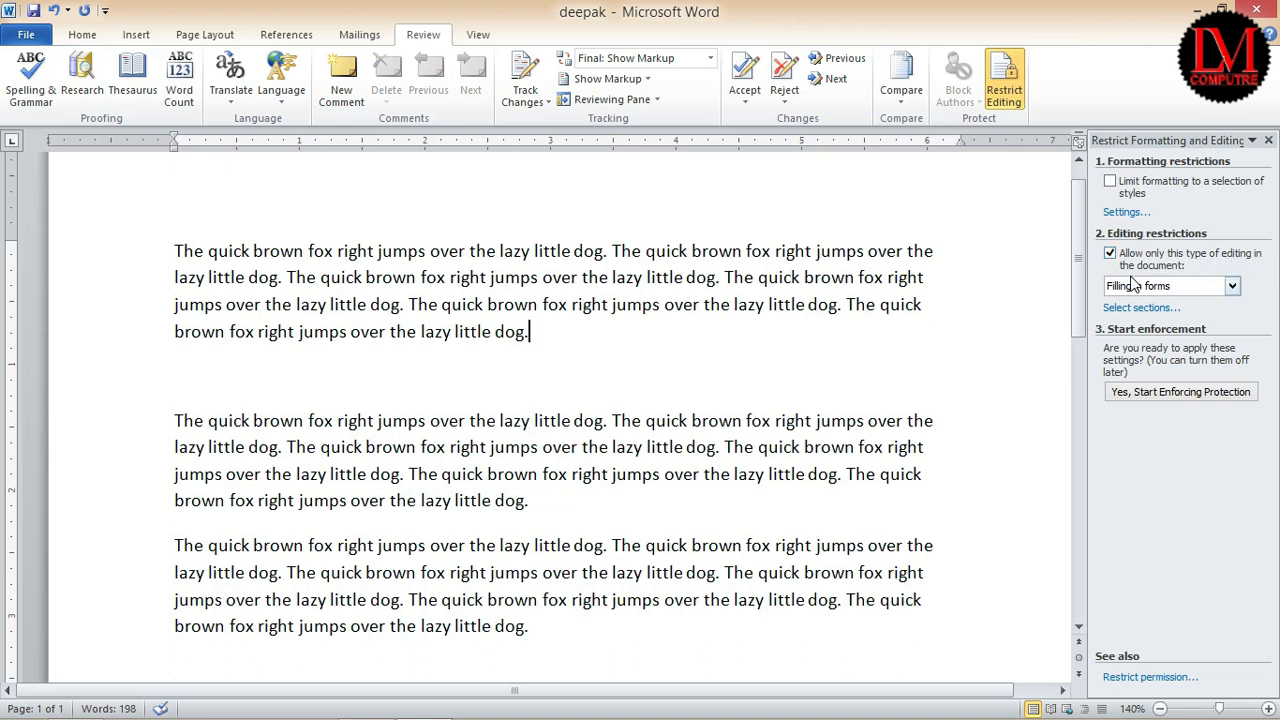
{"action": "left_click", "coordinate": [1190, 286]}
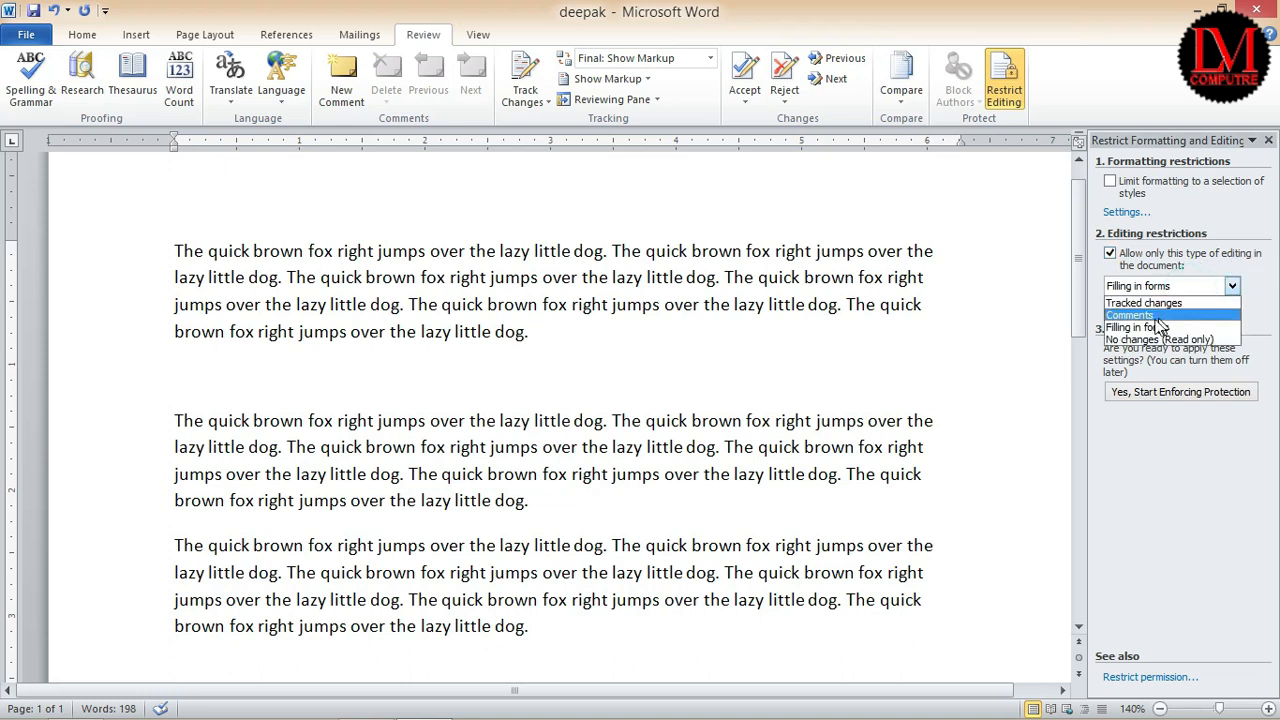
{"action": "left_click", "coordinate": [1210, 318]}
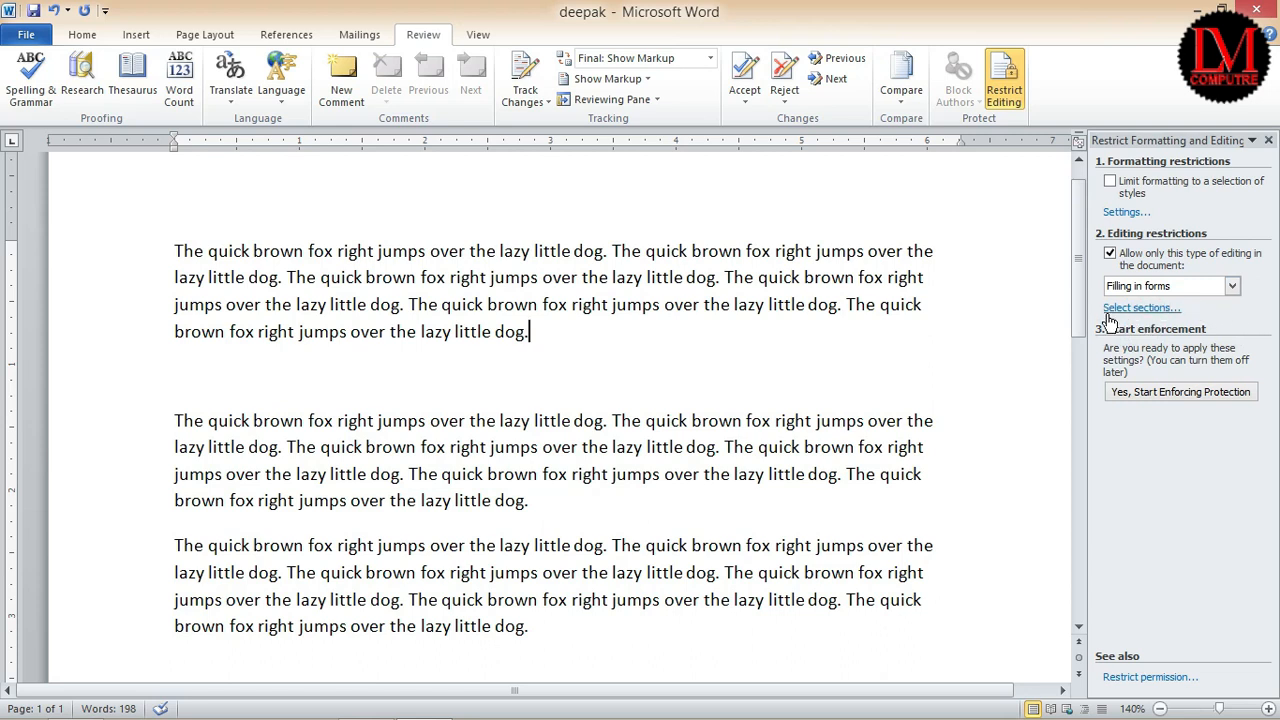
{"action": "left_click", "coordinate": [1148, 309]}
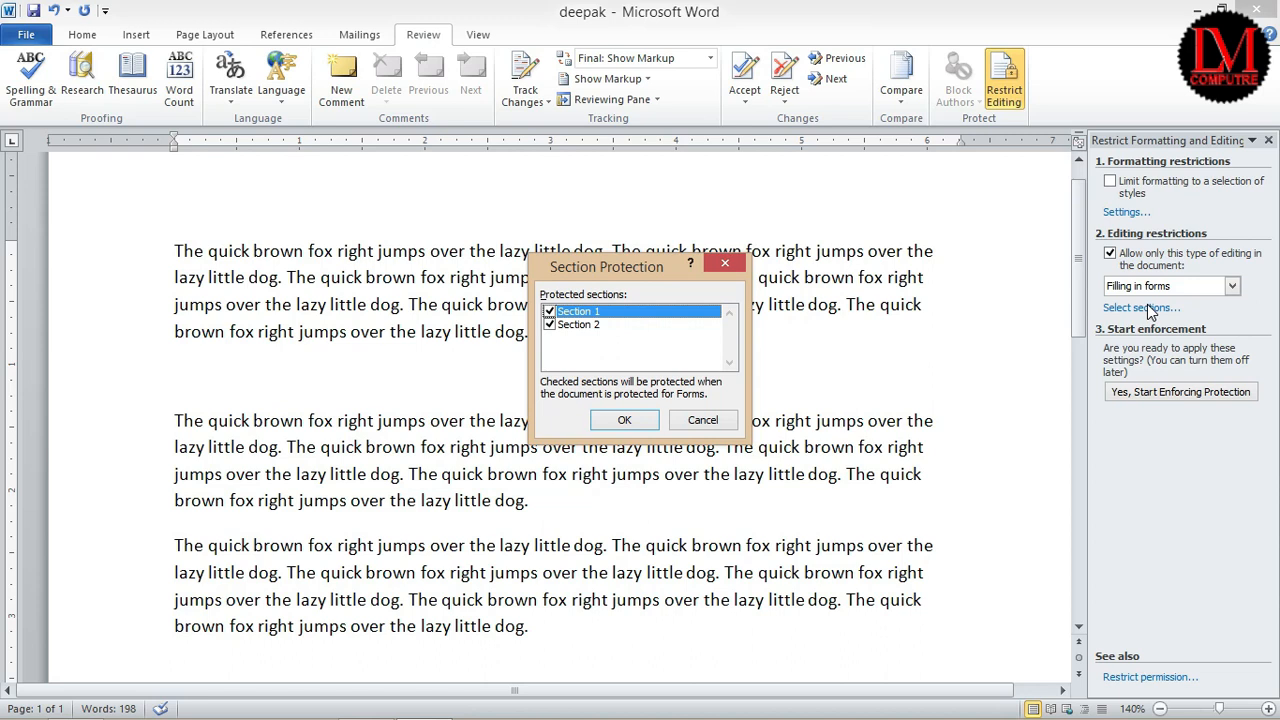
{"action": "left_click", "coordinate": [550, 325]}
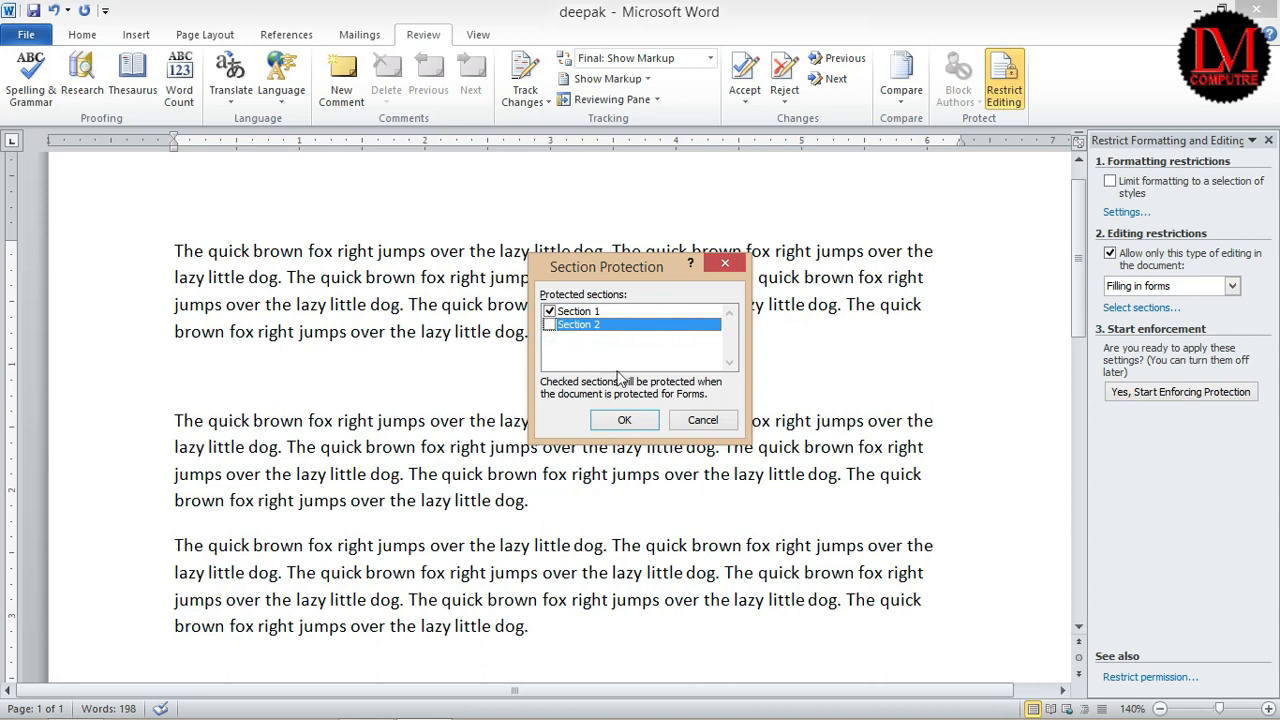
{"action": "left_click", "coordinate": [625, 420]}
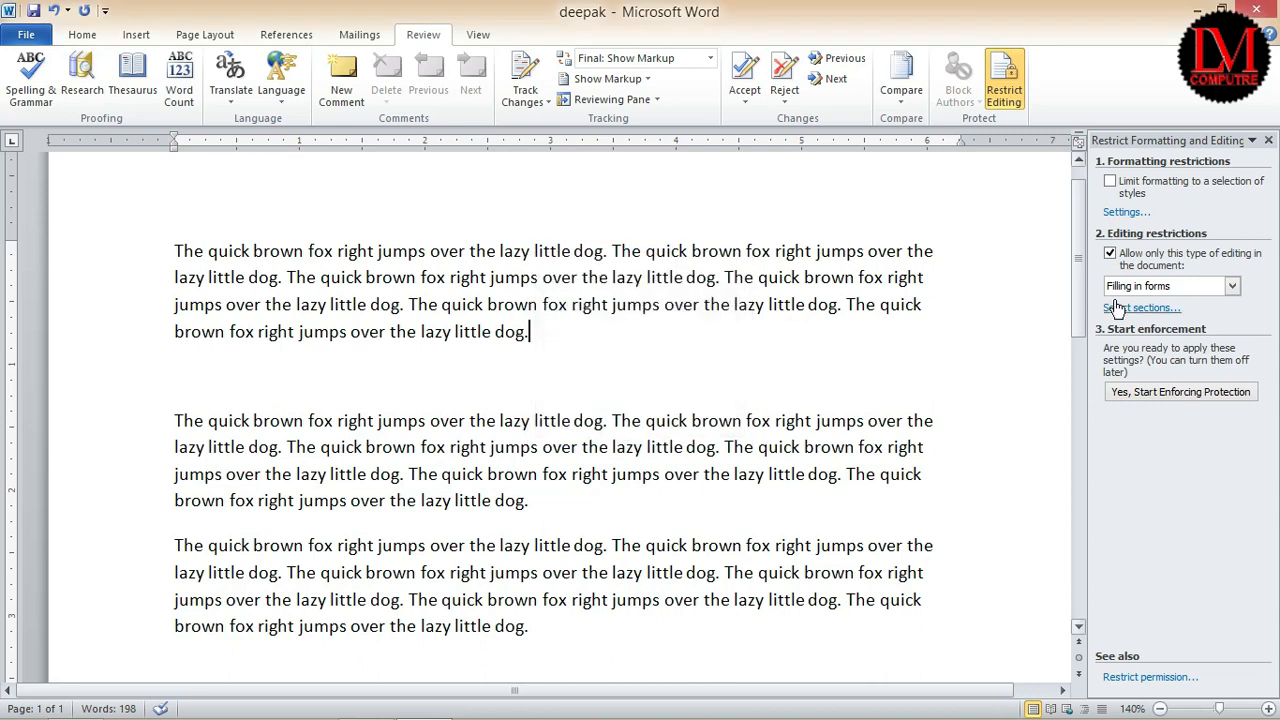
- Start enforcing the protection with a password entered and confirmed, and close the restriction pane
{"action": "left_click", "coordinate": [1155, 400]}
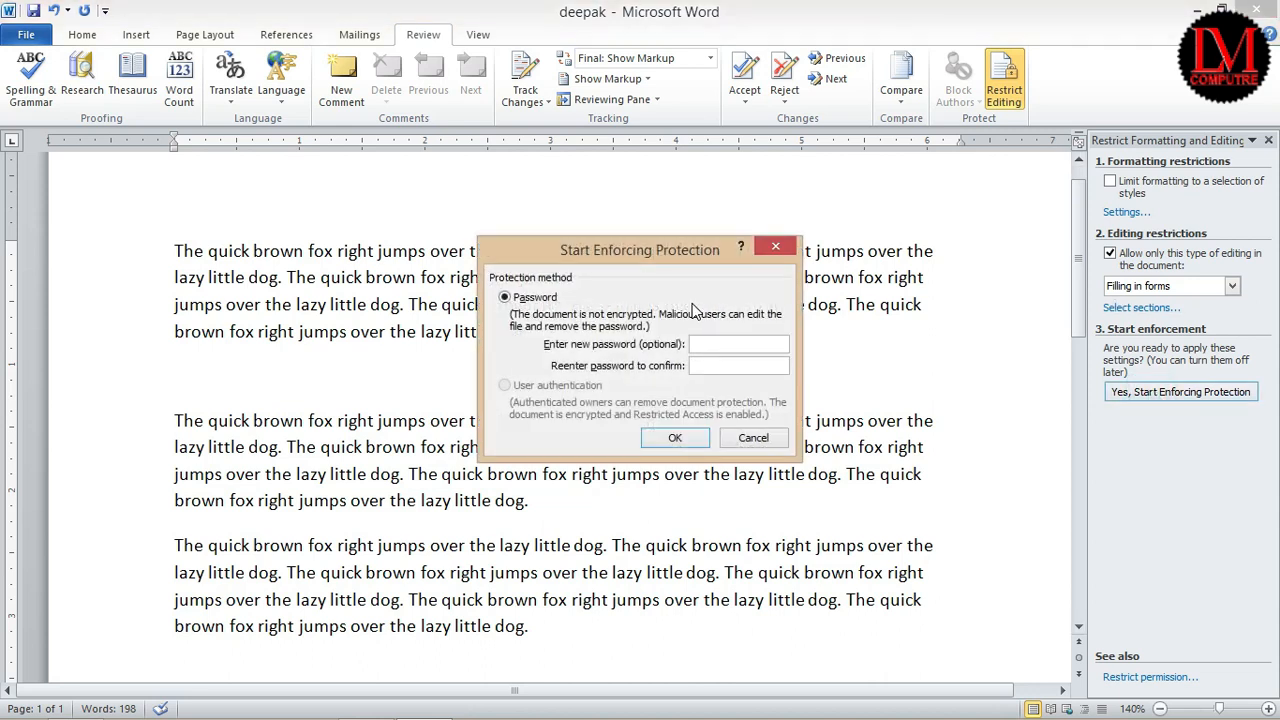
{"action": "left_click", "coordinate": [705, 365]}
{"action": "left_click", "coordinate": [684, 445]}
{"action": "left_click", "coordinate": [1268, 140]}
- Test editing in the protected first paragraph, enter "vcxxcvx" on the blank line below it, and delete that line
{"action": "left_click", "coordinate": [563, 305]}
{"action": "left_click", "coordinate": [257, 245]}
{"action": "left_click", "coordinate": [442, 276]}
{"action": "left_click", "coordinate": [611, 293]}
{"action": "type", "text": "vcxxcvx"}
{"action": "left_click_drag", "start_coordinate": [373, 386], "coordinate": [240, 390]}
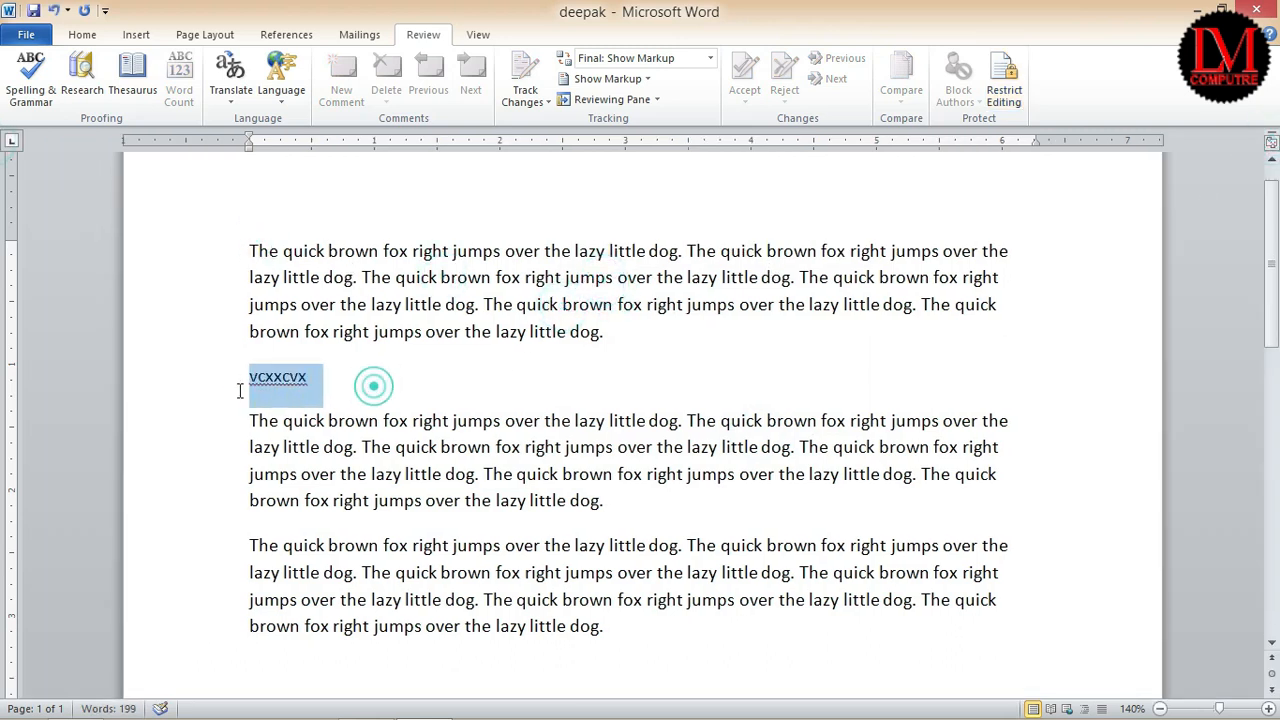
{"action": "key", "text": "Delete"}
- Retest the first paragraph, enter "d" before the second and "dfgf" after the third paragraph, and remove both entries
{"action": "left_click", "coordinate": [670, 255]}
{"action": "left_click", "coordinate": [582, 312]}
{"action": "left_click", "coordinate": [631, 331]}
{"action": "type", "text": "d"}
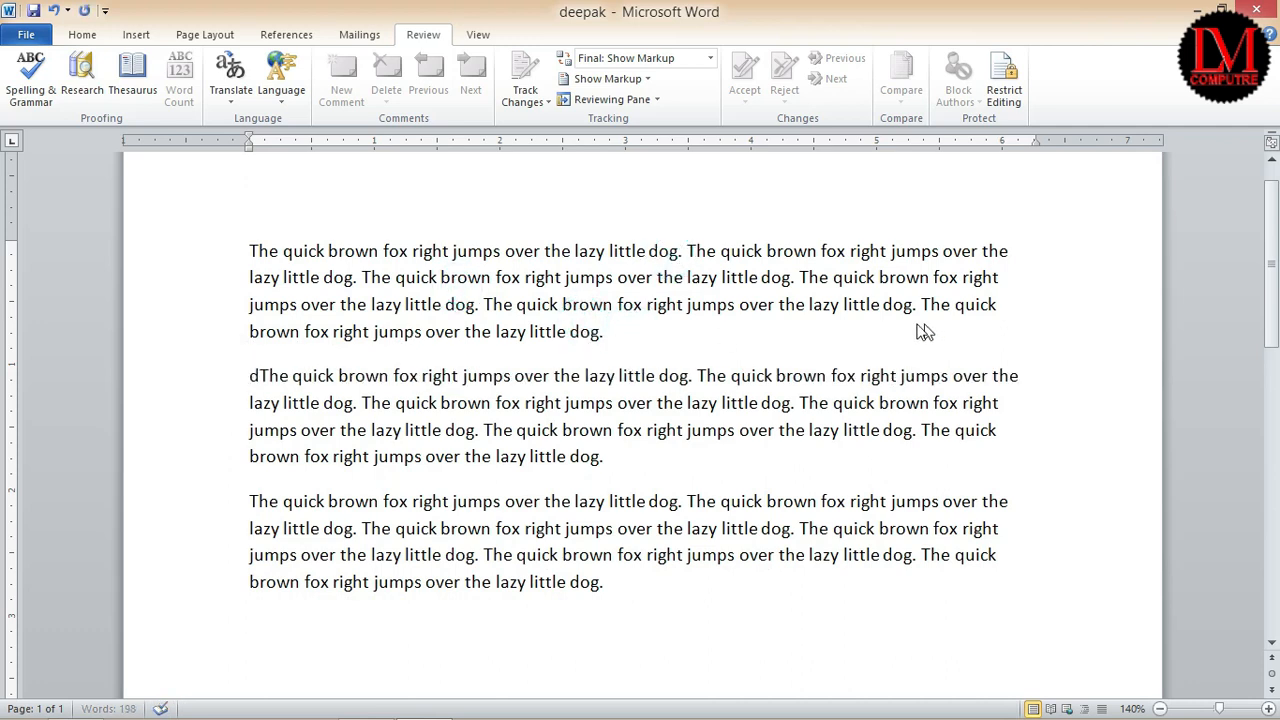
{"action": "key", "text": "BackSpace"}
{"action": "left_click", "coordinate": [714, 600]}
{"action": "type", "text": "dfgf"}
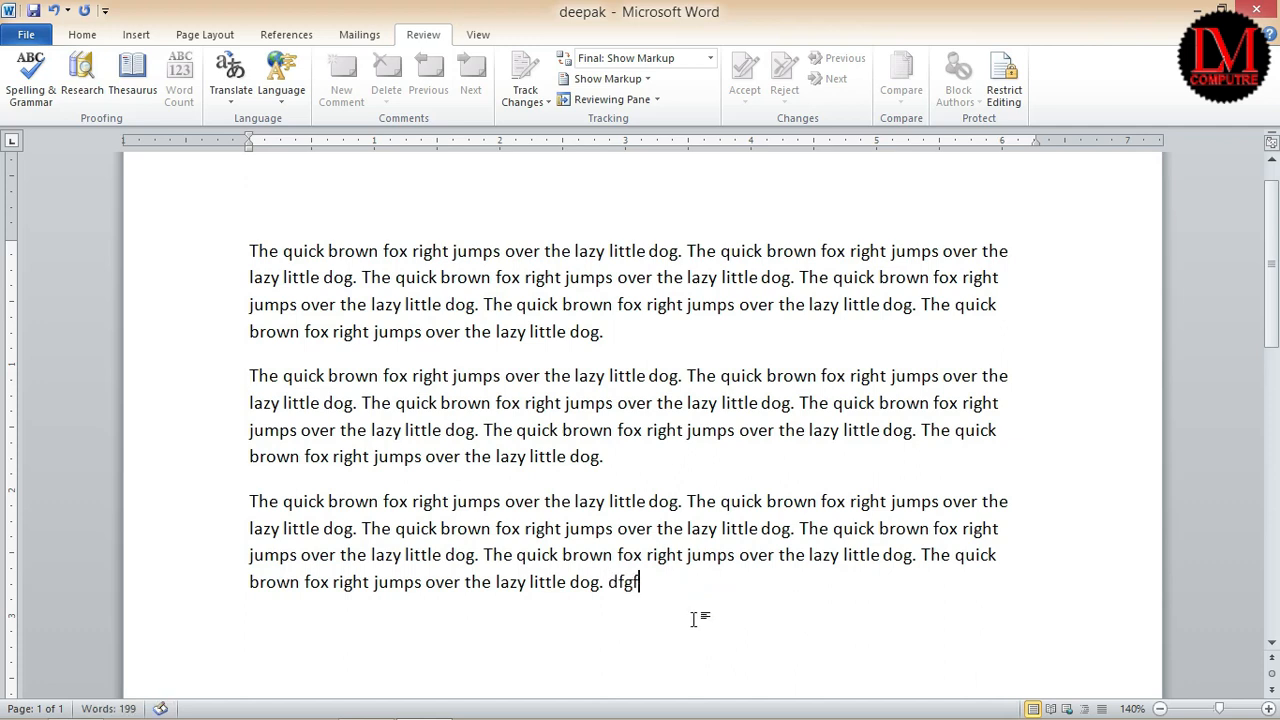
{"action": "key", "text": "BackSpace"}
{"action": "key", "text": "BackSpace"}
- Compare selecting the second and third paragraphs with trying to select text in the protected first paragraph
{"action": "left_click_drag", "start_coordinate": [188, 368], "coordinate": [171, 603]}
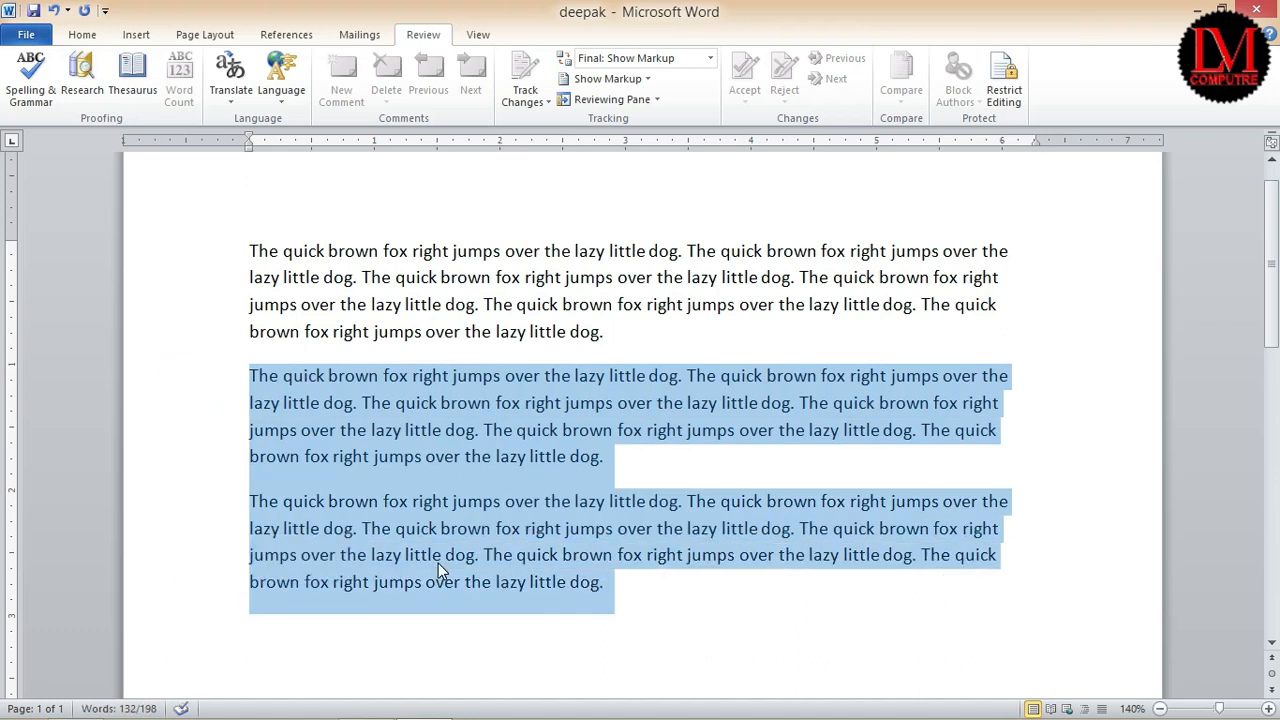
{"action": "left_click", "coordinate": [620, 325]}
{"action": "left_click", "coordinate": [198, 256]}
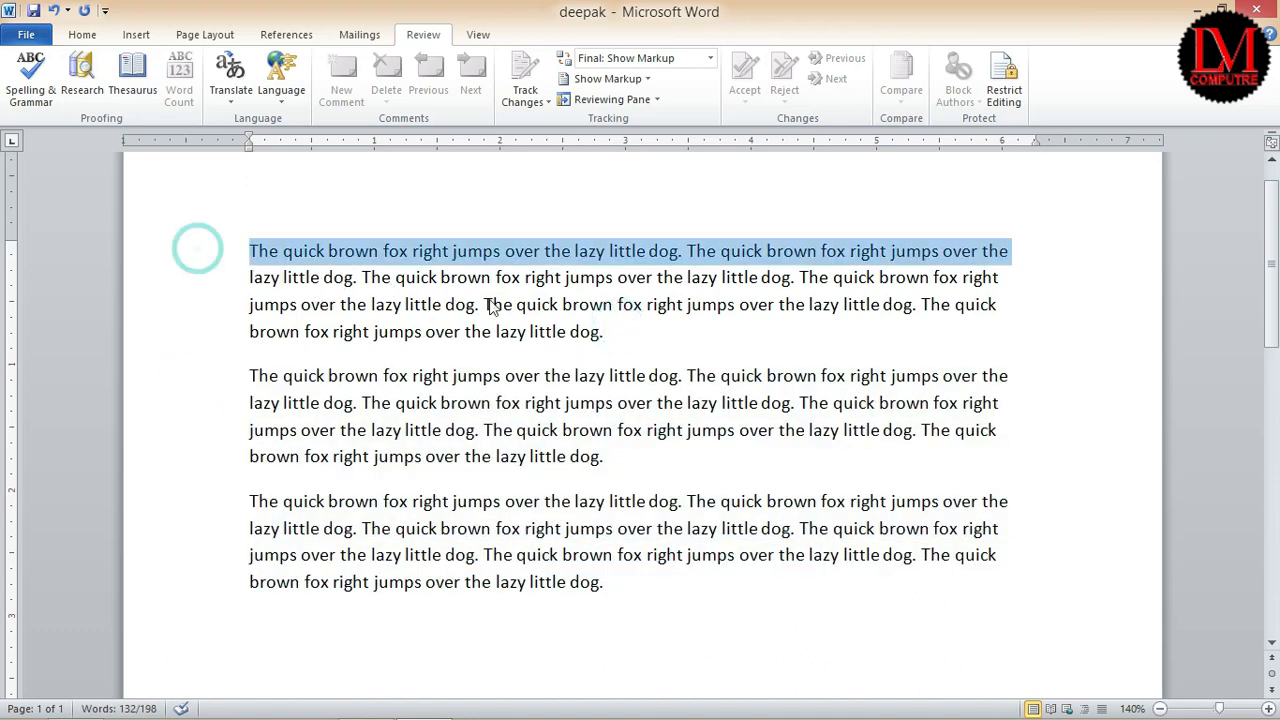
{"action": "left_click", "coordinate": [613, 333]}
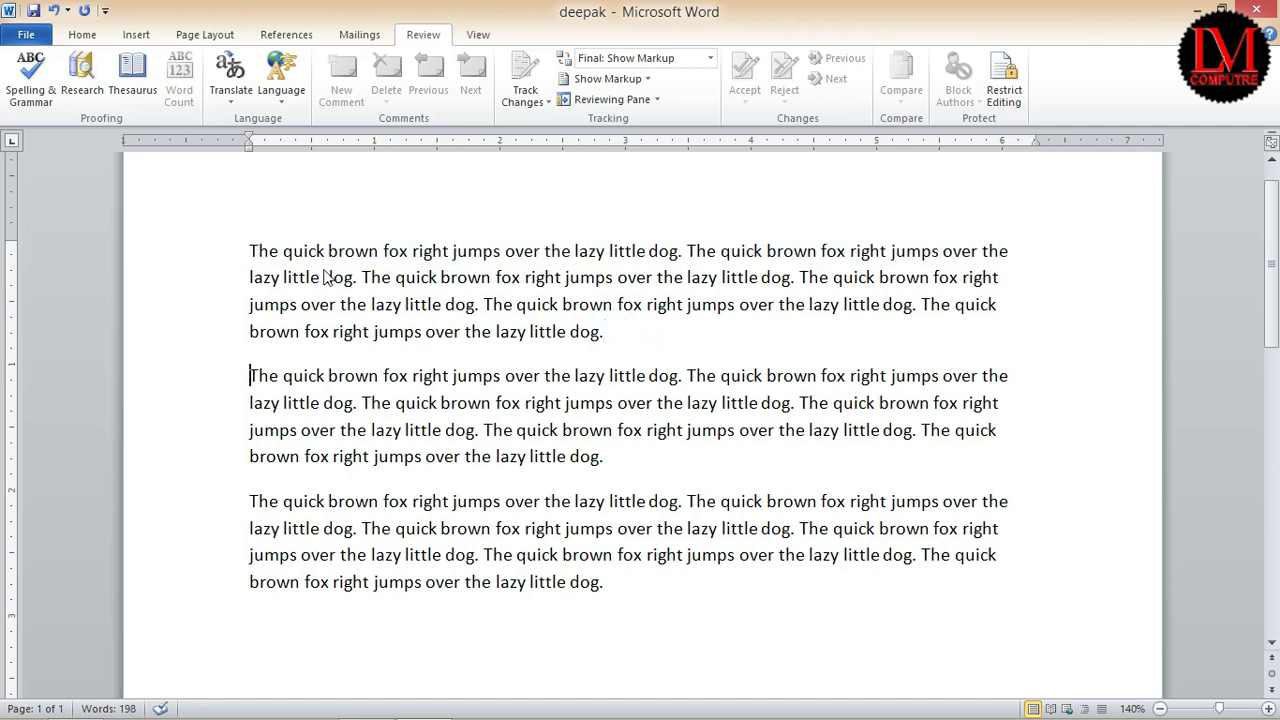
- Stop the document protection by entering the protection password, and close the restriction pane
{"action": "left_click", "coordinate": [1012, 100]}
{"action": "left_click", "coordinate": [1132, 676]}
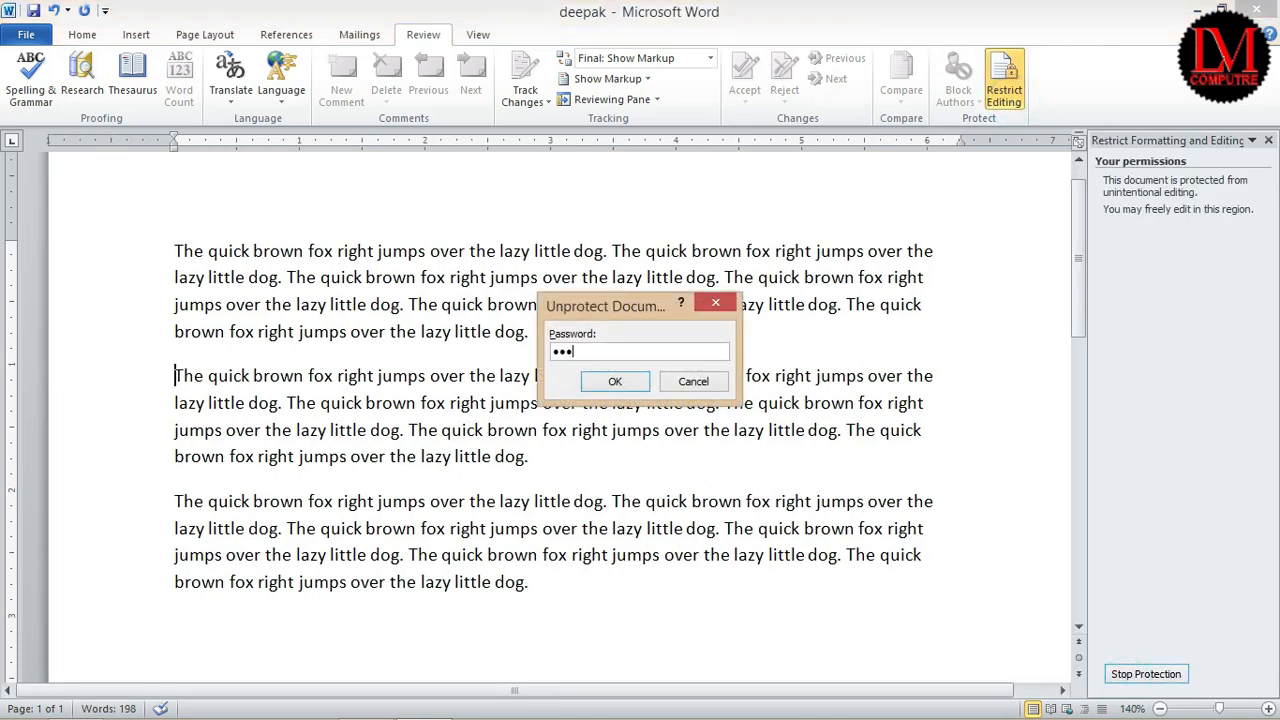
{"action": "left_click", "coordinate": [615, 381]}
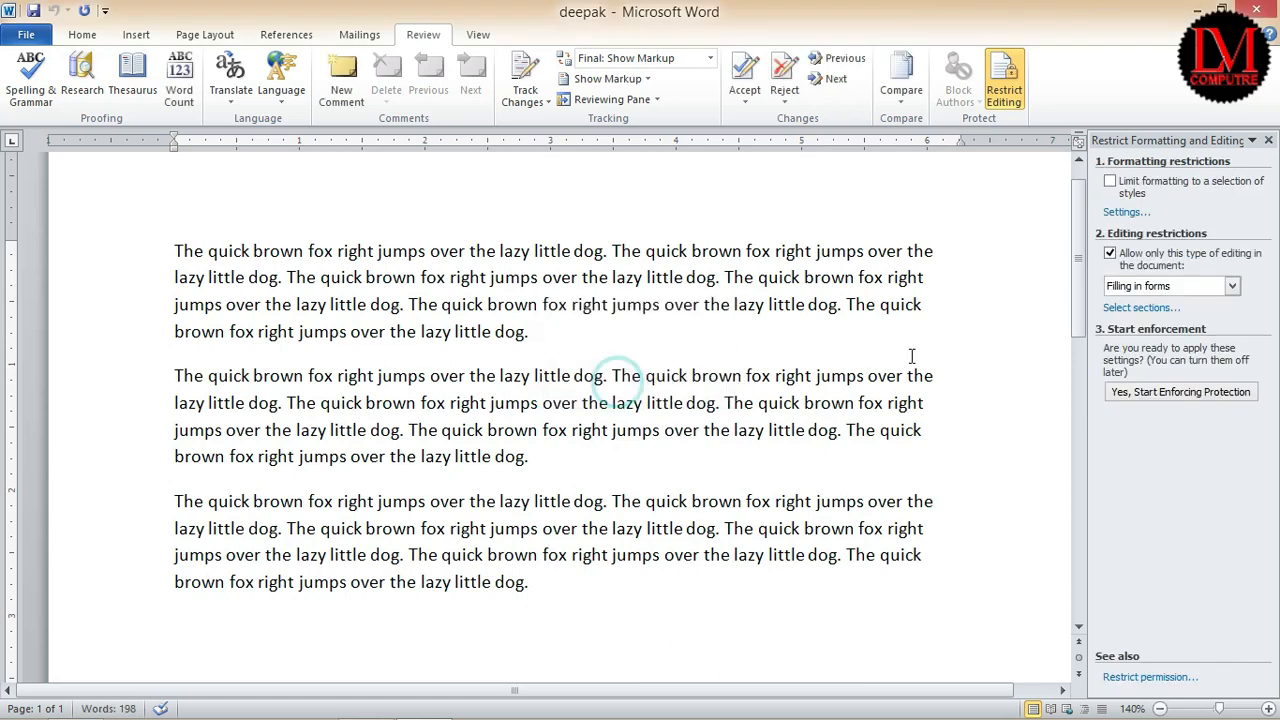
{"action": "left_click", "coordinate": [1268, 141]}
- Test editing the unprotected first paragraph by entering "xf" after "lazy" in its second line, and remove it
{"action": "left_click", "coordinate": [737, 303]}
{"action": "left_click", "coordinate": [714, 277]}
{"action": "type", "text": "xf"}
{"action": "key", "text": "BackSpace"}
{"action": "key", "text": "BackSpace"}
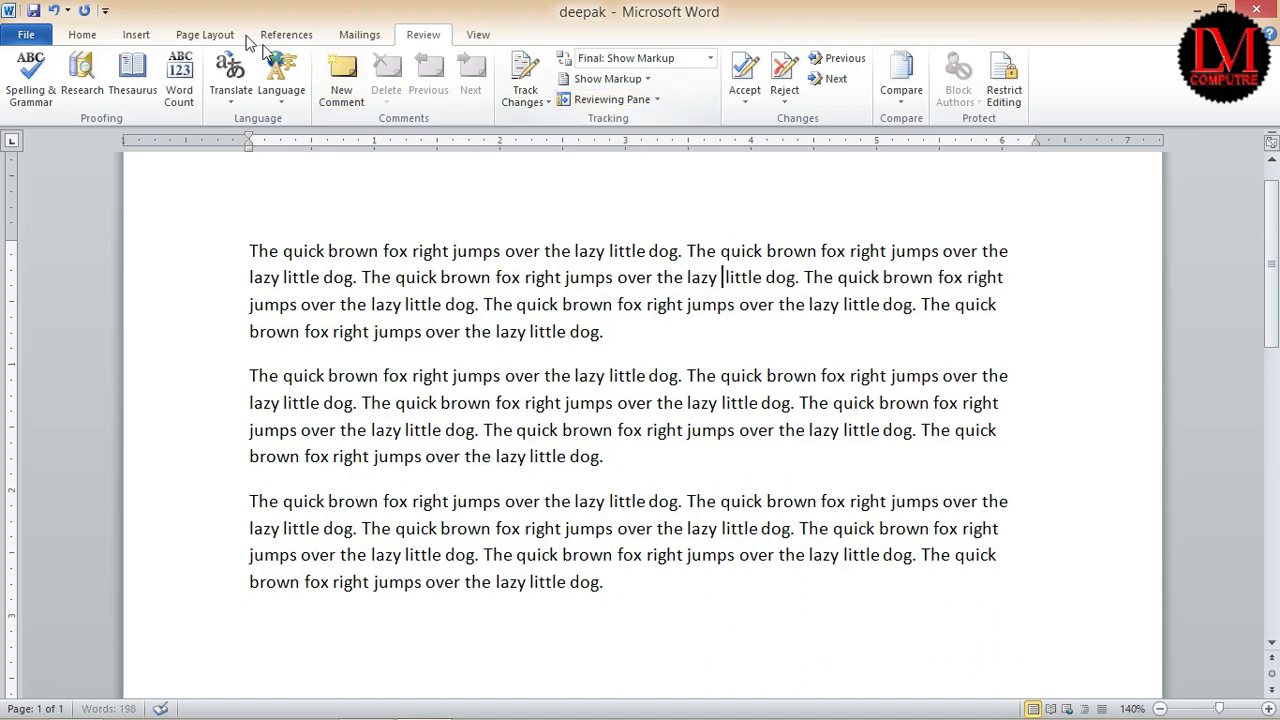
{"action": "left_click", "coordinate": [205, 34]}
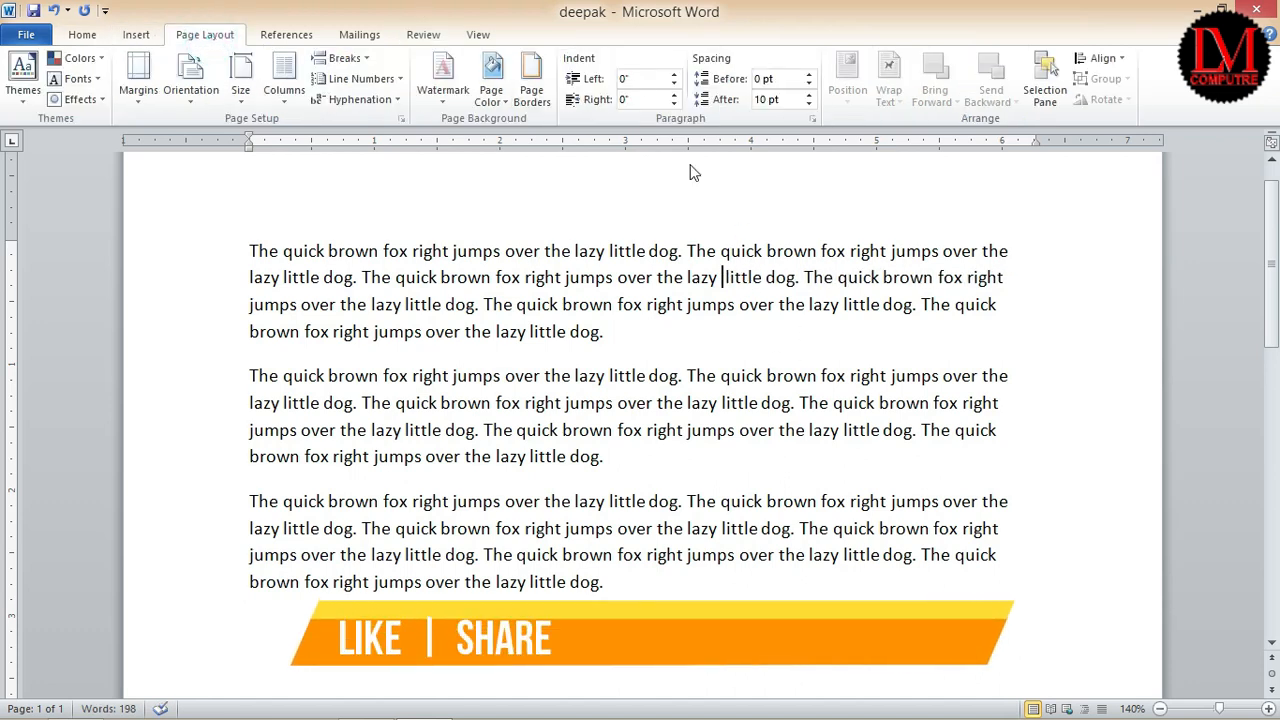
{"action": "left_click", "coordinate": [362, 58]}
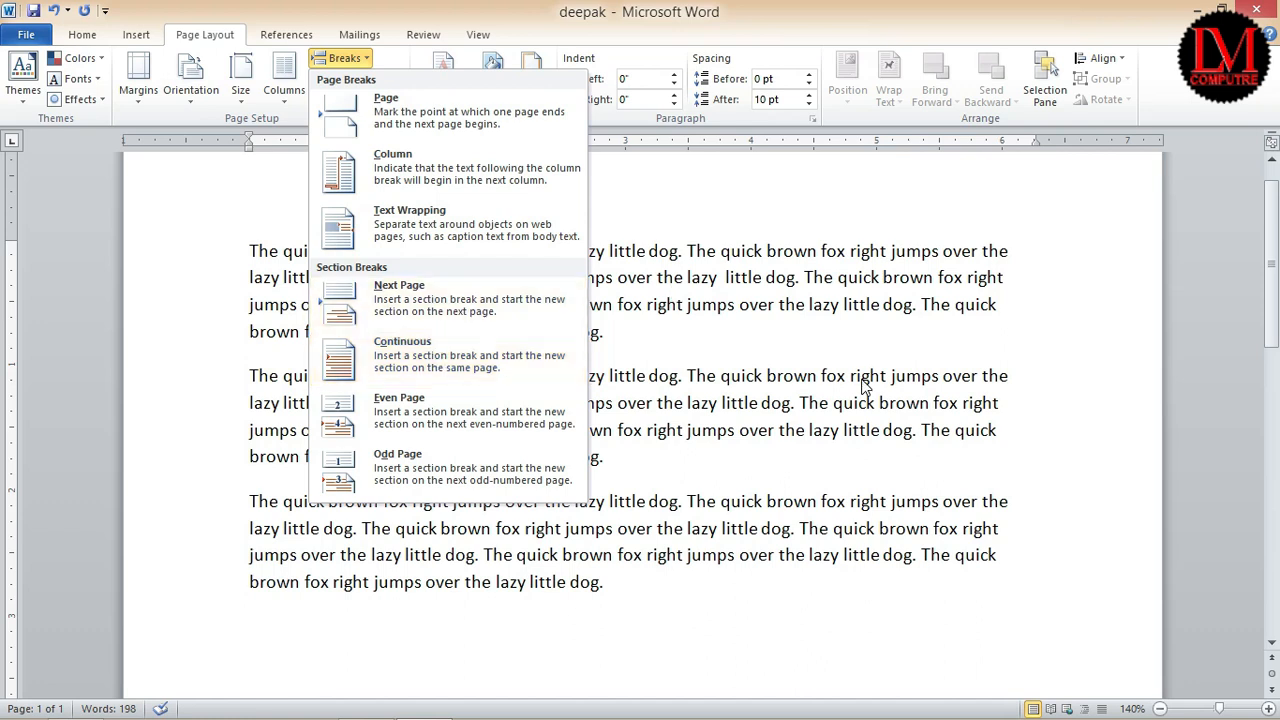
{"action": "left_click", "coordinate": [830, 336]}
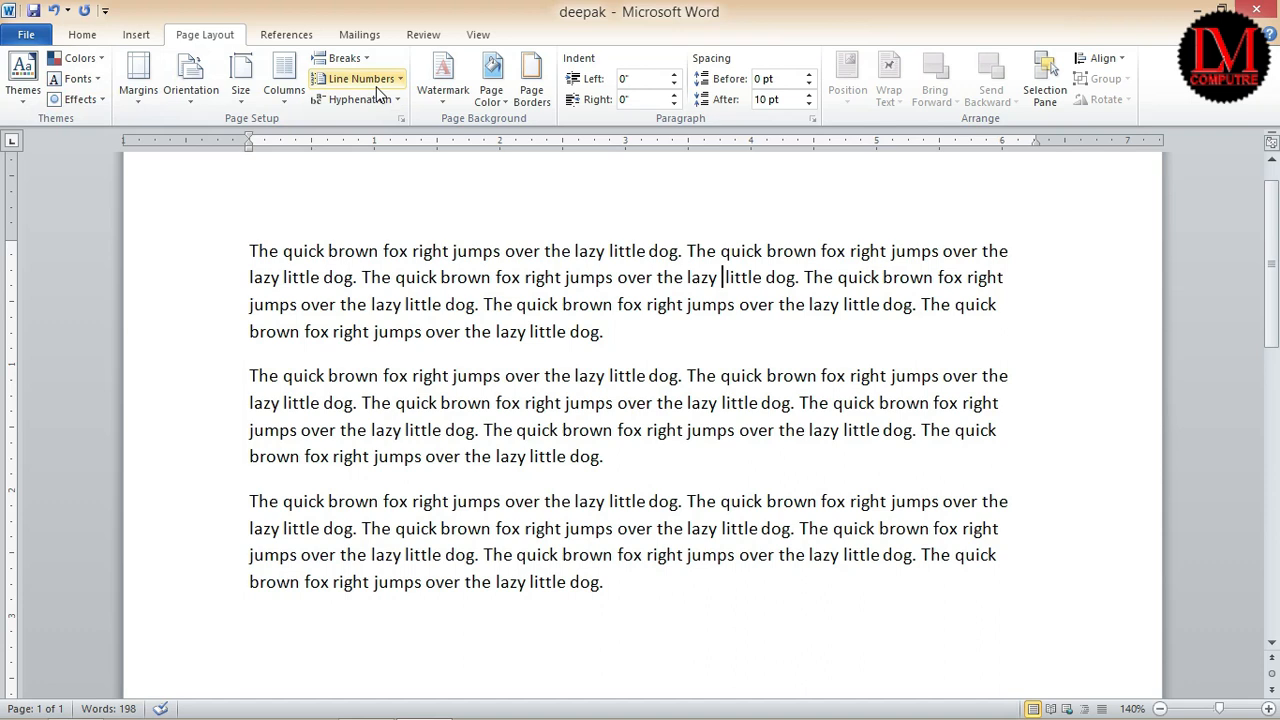
{"action": "left_click_drag", "start_coordinate": [244, 254], "coordinate": [646, 586]}
{"action": "left_click", "coordinate": [352, 456]}
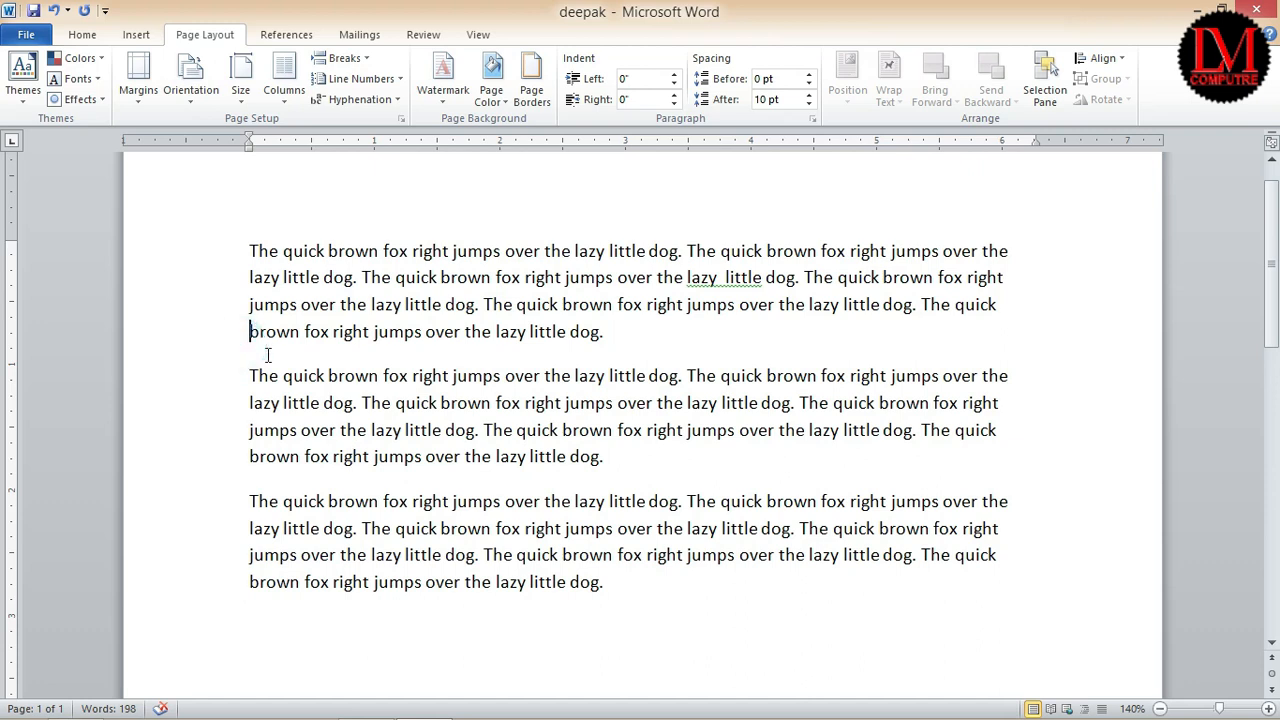
{"action": "left_click_drag", "start_coordinate": [230, 260], "coordinate": [190, 596]}
{"action": "left_click", "coordinate": [366, 376]}
{"action": "left_click", "coordinate": [286, 347]}
- Apply Continuous line numbering to the section containing the first paragraph
{"action": "left_click", "coordinate": [251, 246]}
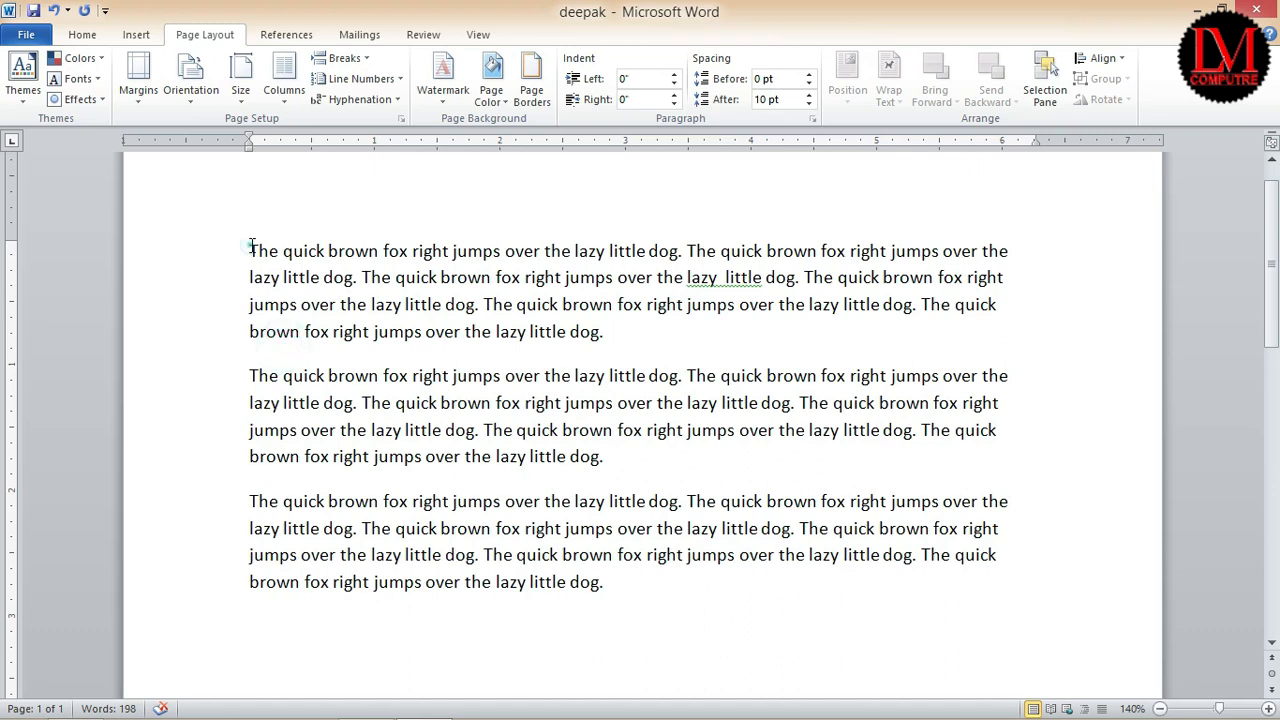
{"action": "left_click", "coordinate": [396, 84]}
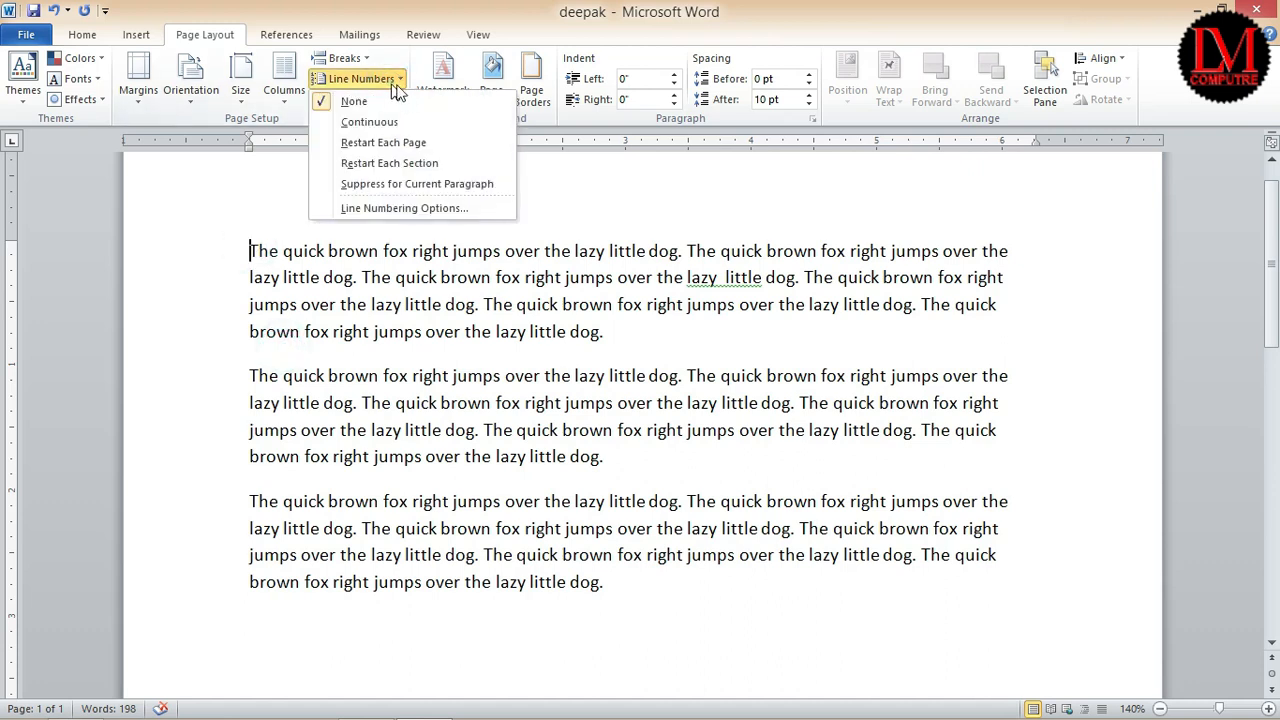
{"action": "left_click", "coordinate": [355, 124]}
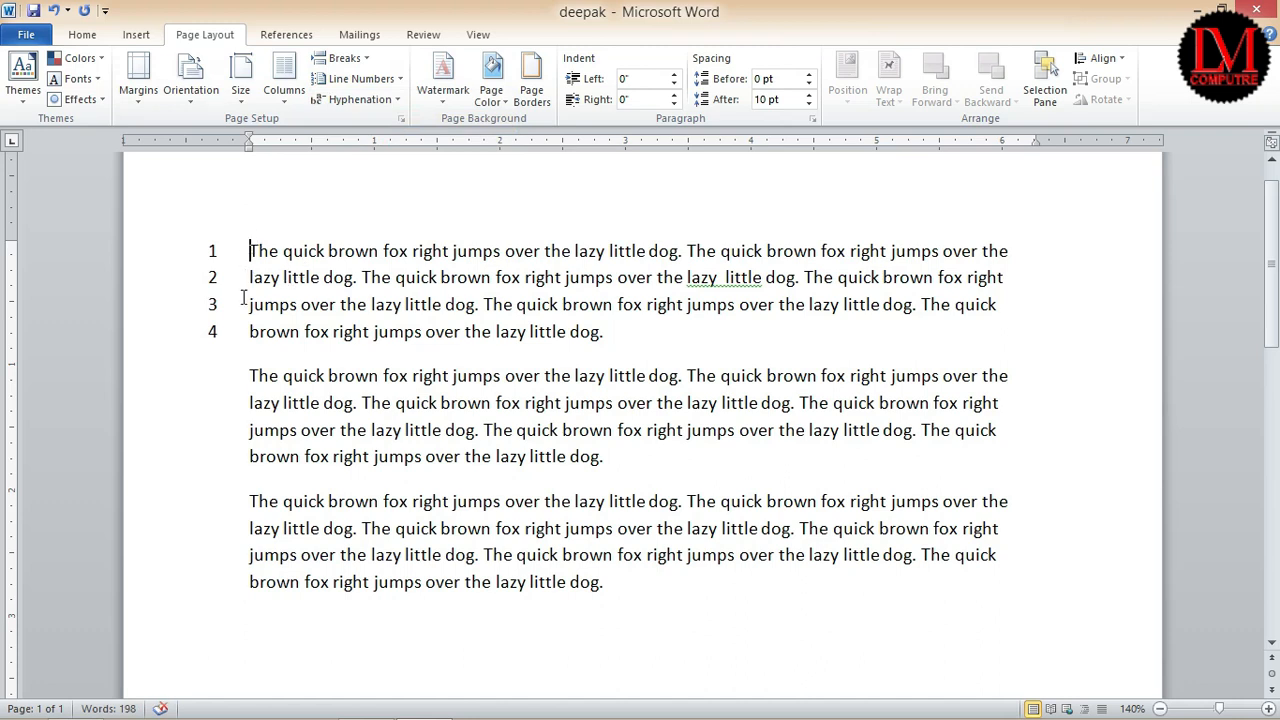
- Apply Continuous line numbering to the section starting at the second paragraph, and set its line numbers back to None
{"action": "left_click", "coordinate": [247, 376]}
{"action": "left_click", "coordinate": [358, 79]}
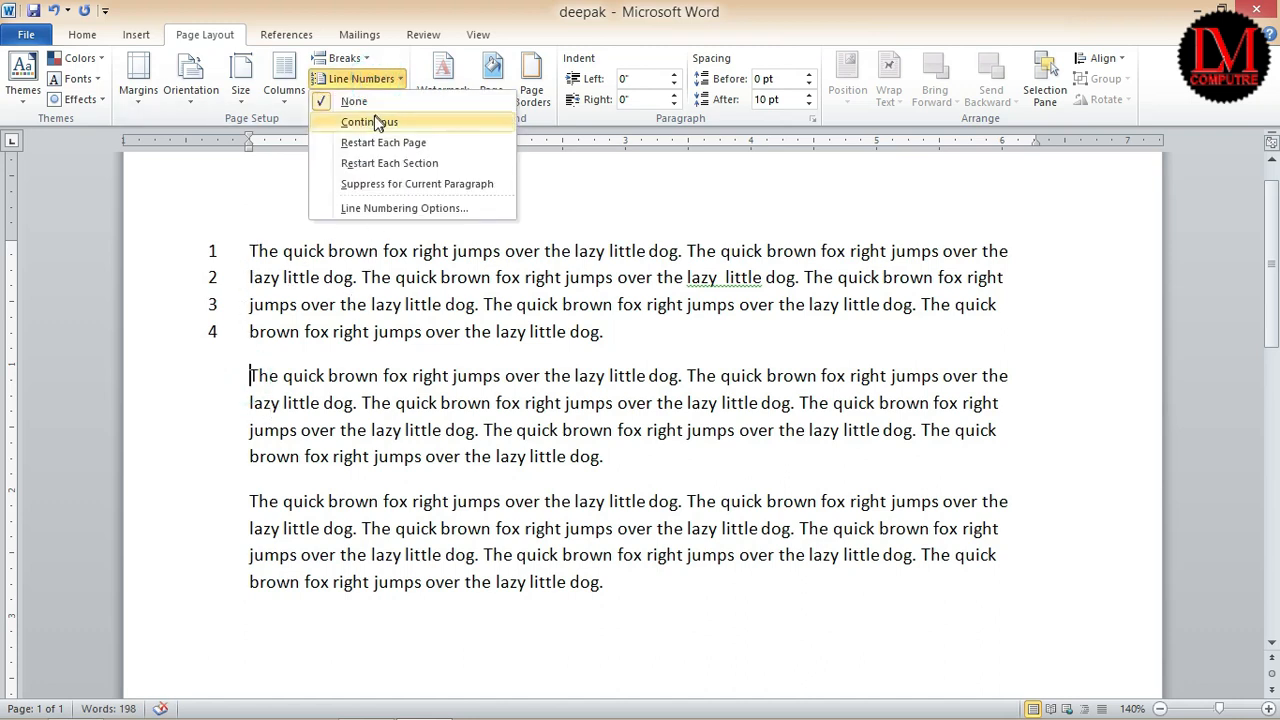
{"action": "left_click", "coordinate": [378, 122]}
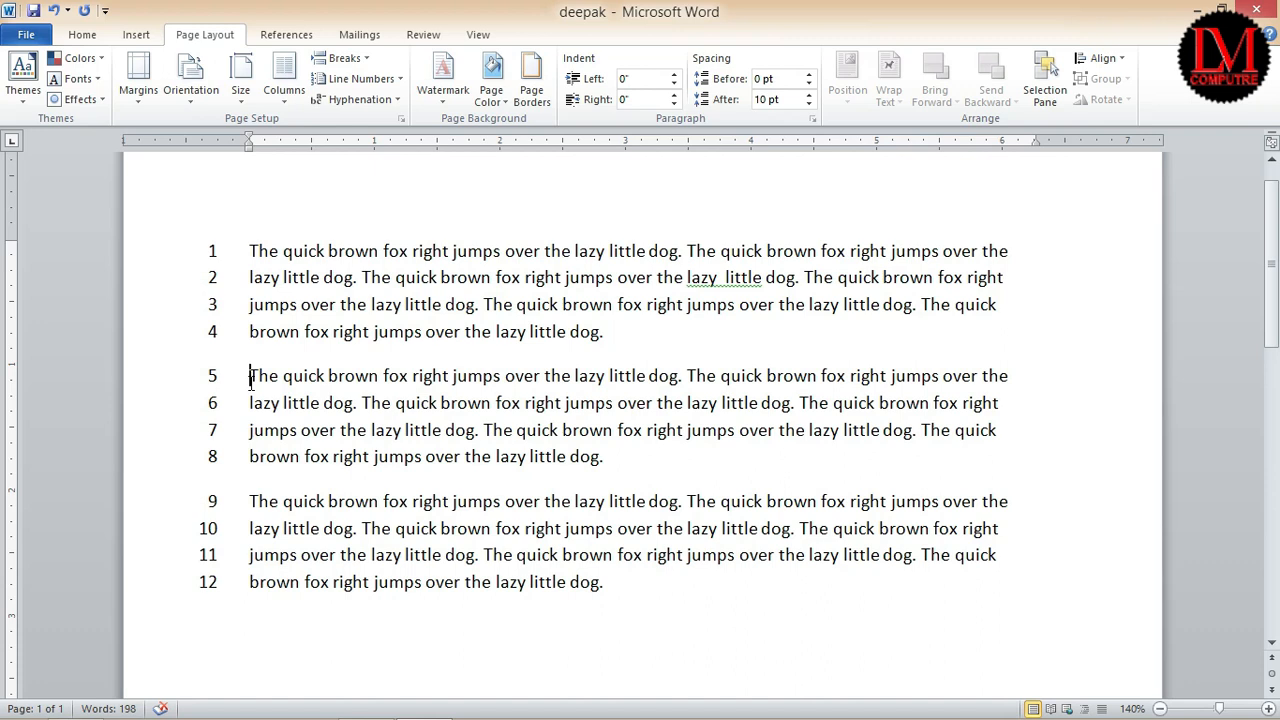
{"action": "left_click", "coordinate": [362, 78]}
{"action": "left_click", "coordinate": [371, 100]}
- Set the line numbering of the section starting at the second paragraph to Restart Each Section
{"action": "left_click", "coordinate": [244, 372]}
{"action": "left_click", "coordinate": [381, 84]}
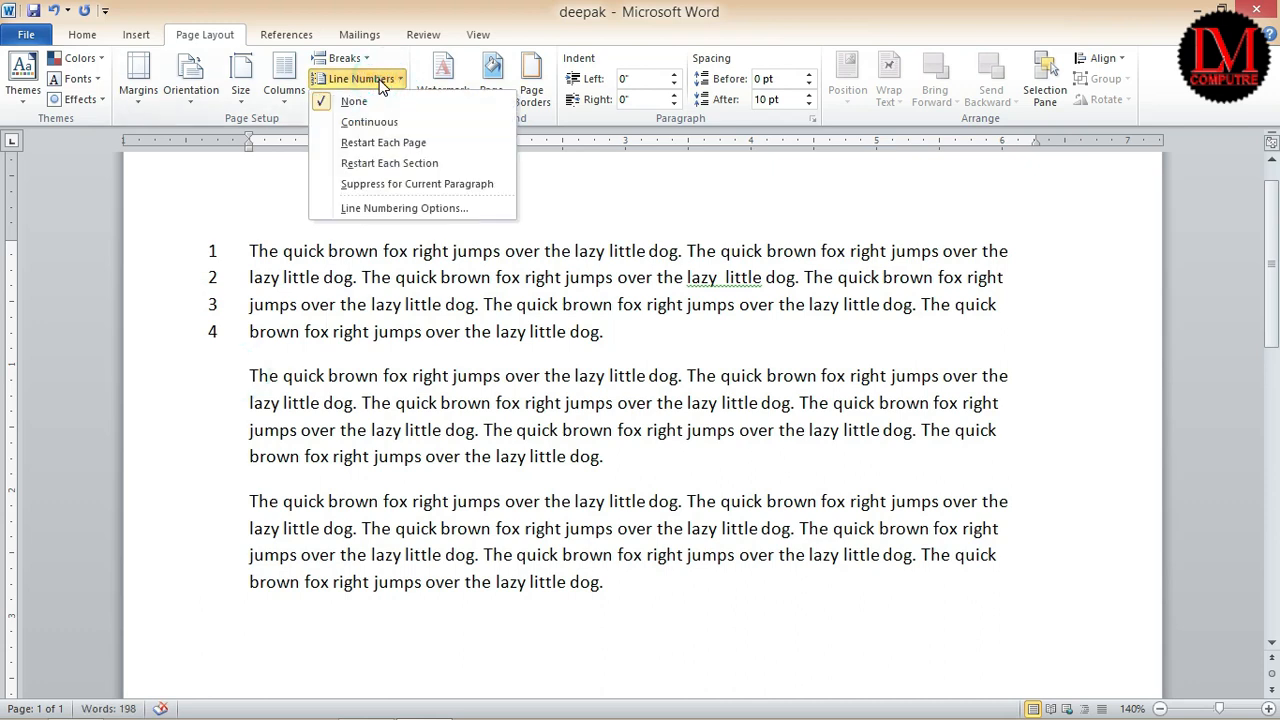
{"action": "left_click", "coordinate": [390, 163]}
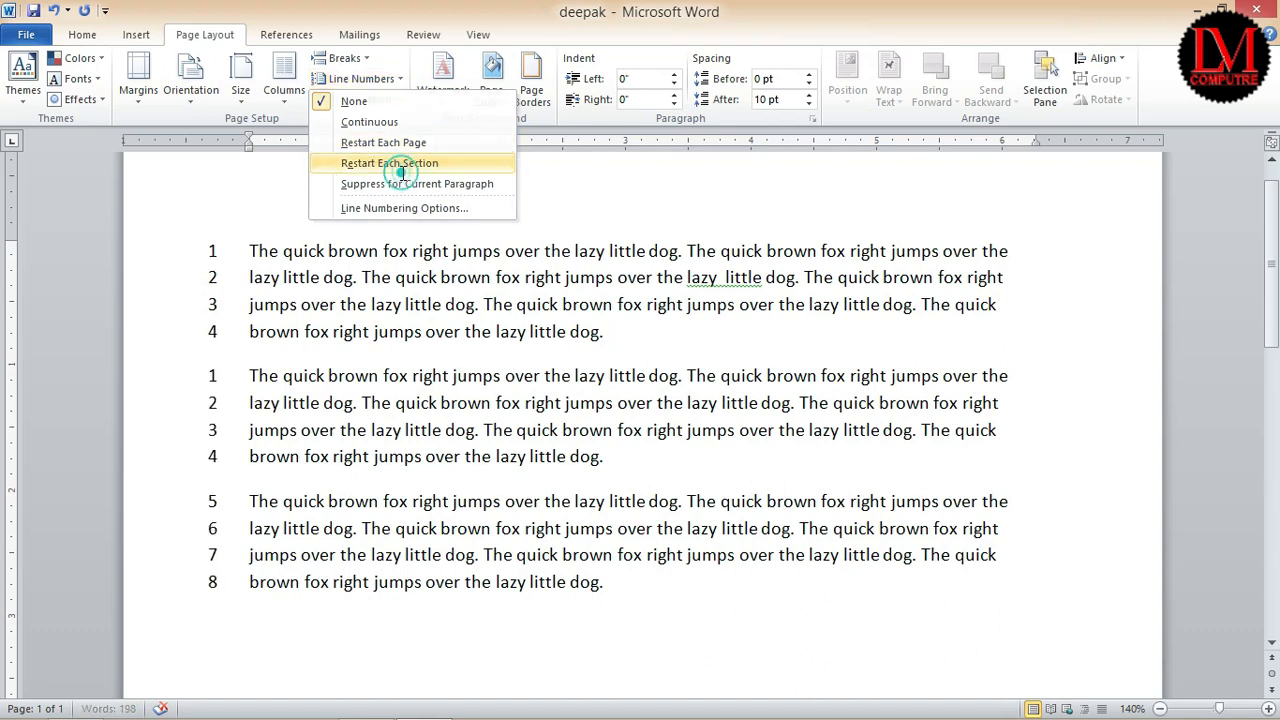
- Insert a page break after the third paragraph and set the section's line numbering to Restart Each Page
{"action": "left_click", "coordinate": [674, 603]}
{"action": "key", "text": "ctrl+Return"}
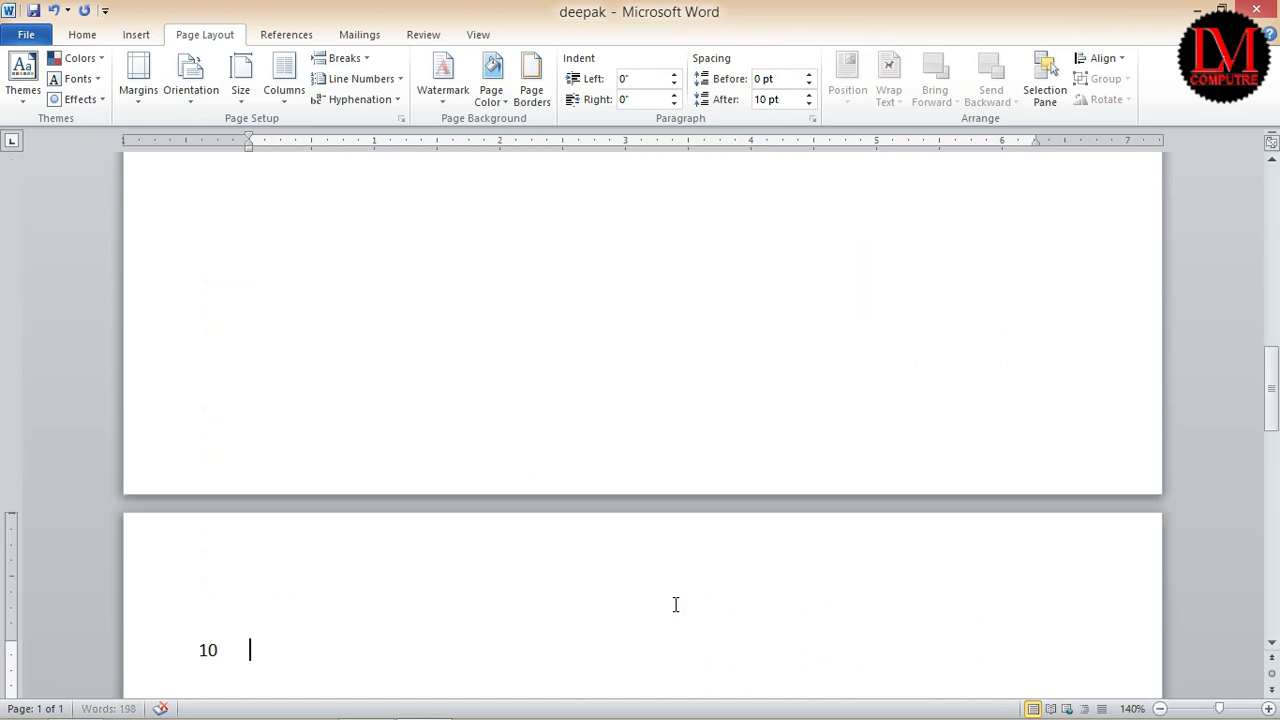
{"action": "scroll", "coordinate": [283, 617], "scroll_direction": "down", "scroll_amount": 2}
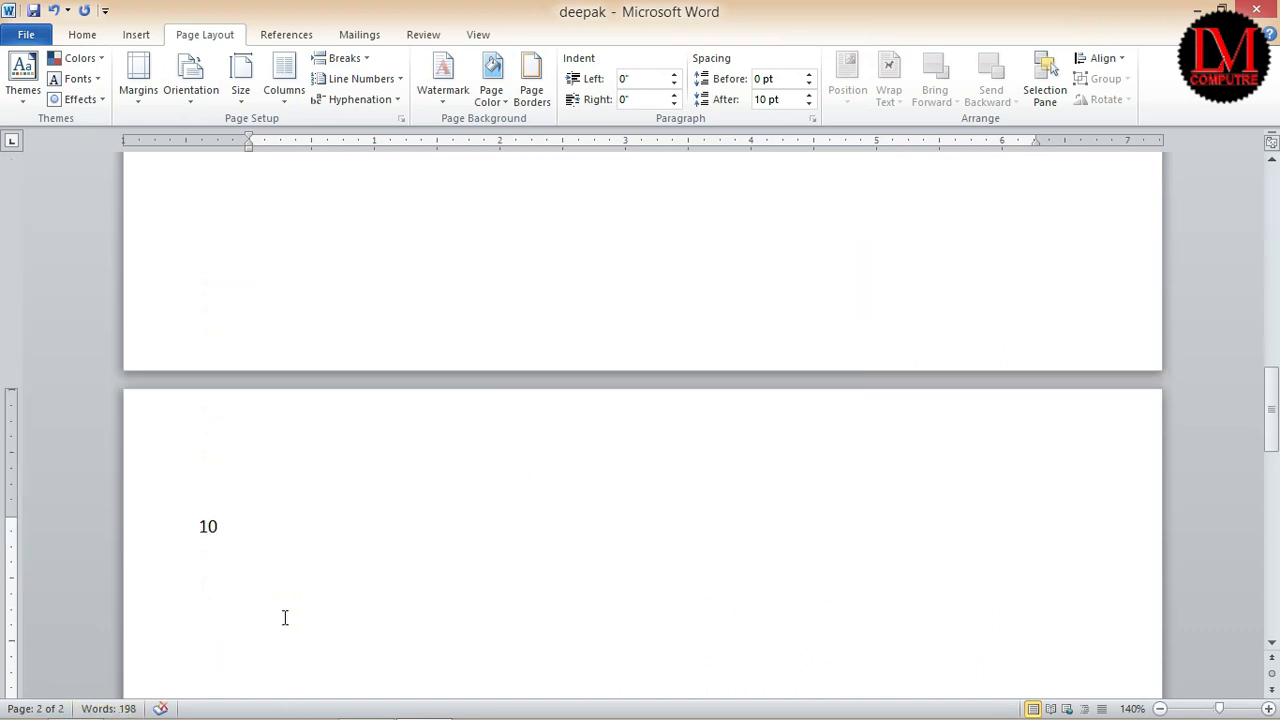
{"action": "left_click", "coordinate": [406, 84]}
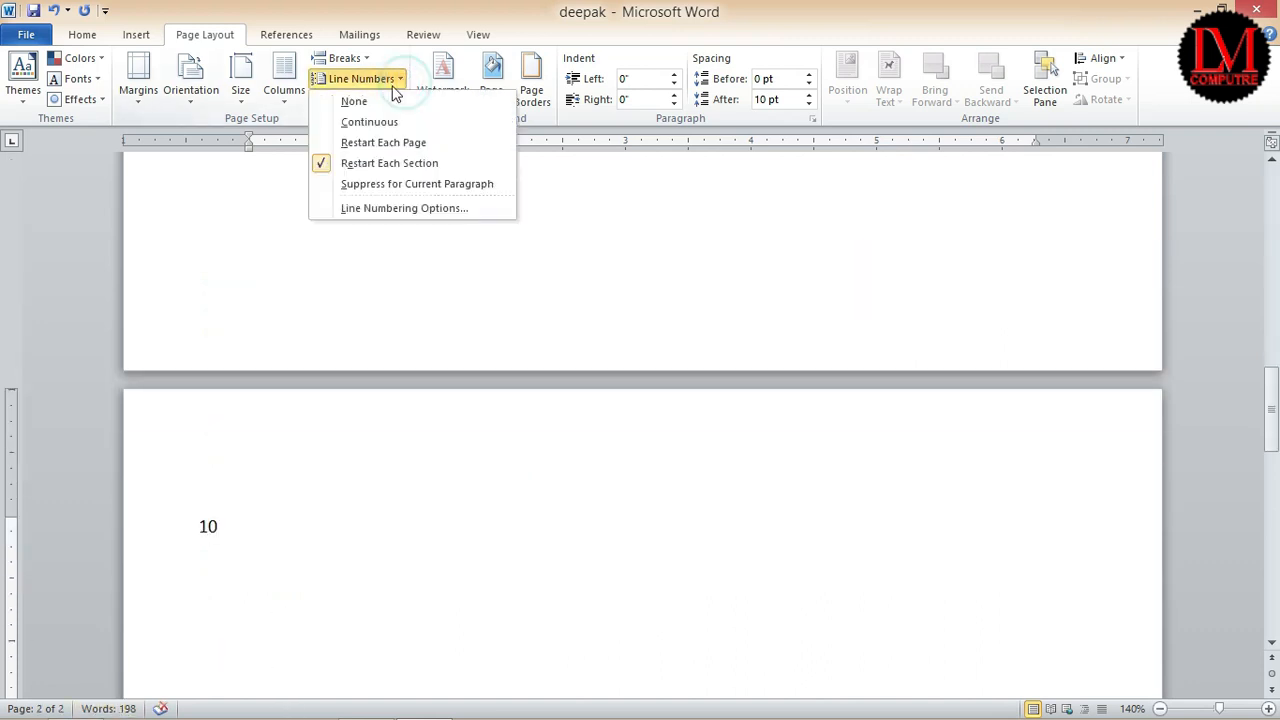
{"action": "left_click", "coordinate": [390, 143]}
- Generate sample text on the second page with =rand(3,6) and compare the line numbers on both pages
{"action": "type", "text": "=rand(3,6)"}
{"action": "key", "text": "Return"}
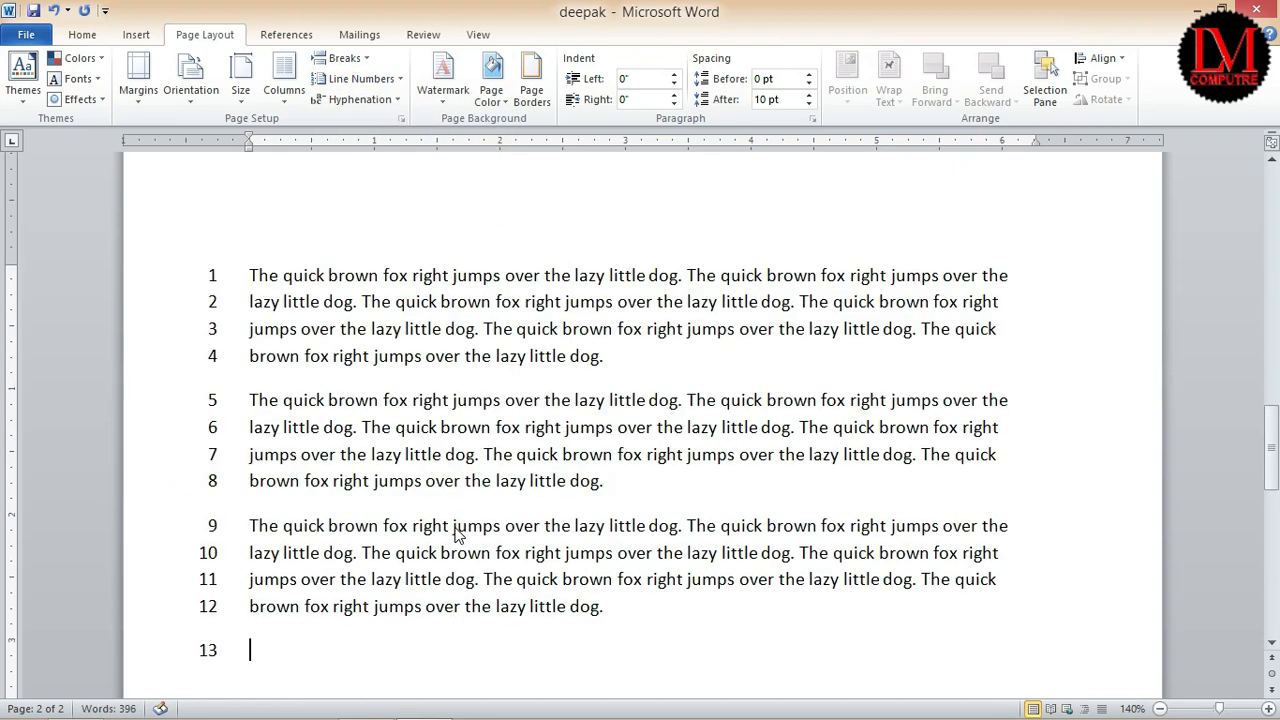
{"action": "scroll", "coordinate": [434, 503], "scroll_direction": "up", "scroll_amount": 10}
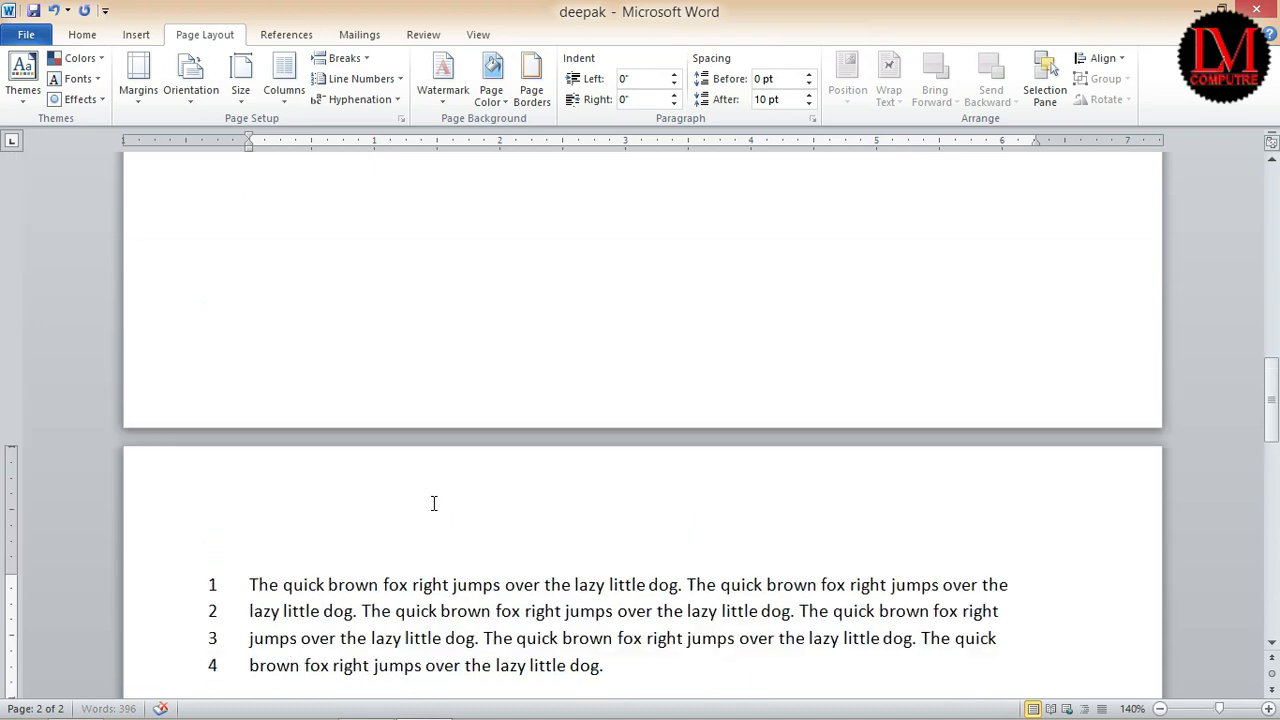
{"action": "scroll", "coordinate": [443, 495], "scroll_direction": "down", "scroll_amount": 10}
{"action": "scroll", "coordinate": [443, 495], "scroll_direction": "up", "scroll_amount": 2}
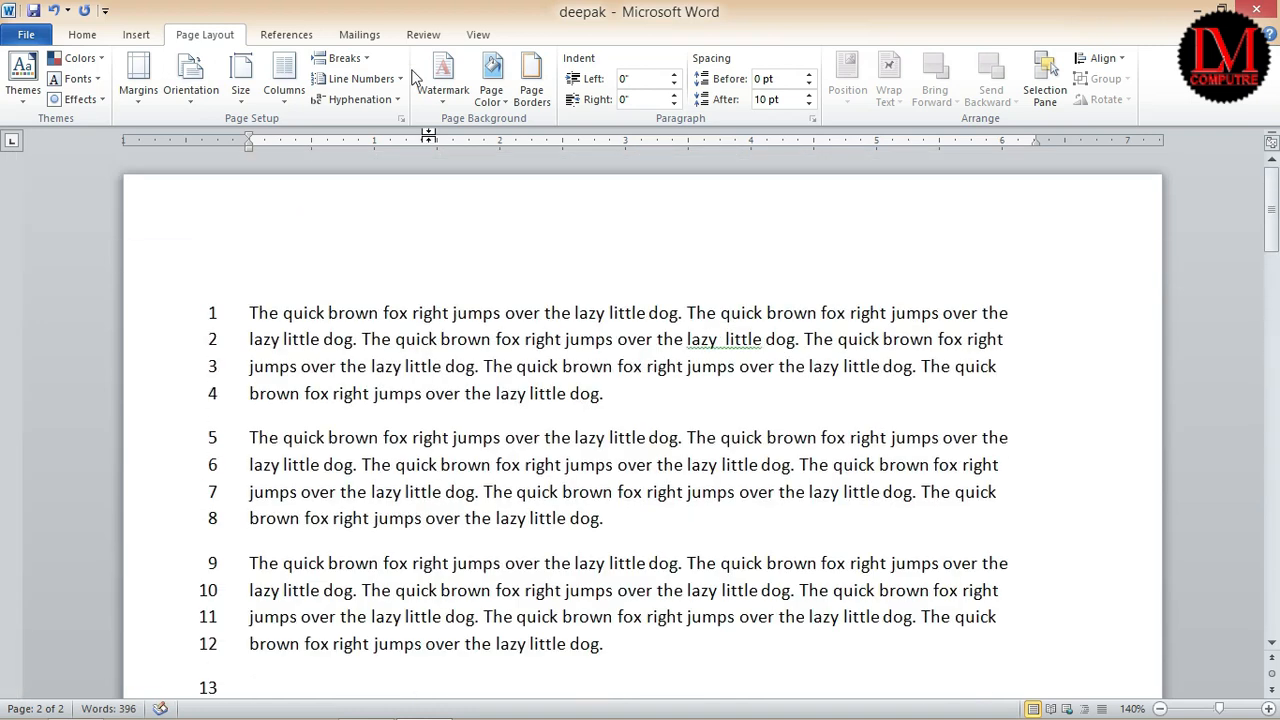
- Undo the second-page sample text, the page break and all earlier line numbering and test edits, back to the plain three paragraphs
{"action": "left_click", "coordinate": [360, 78]}
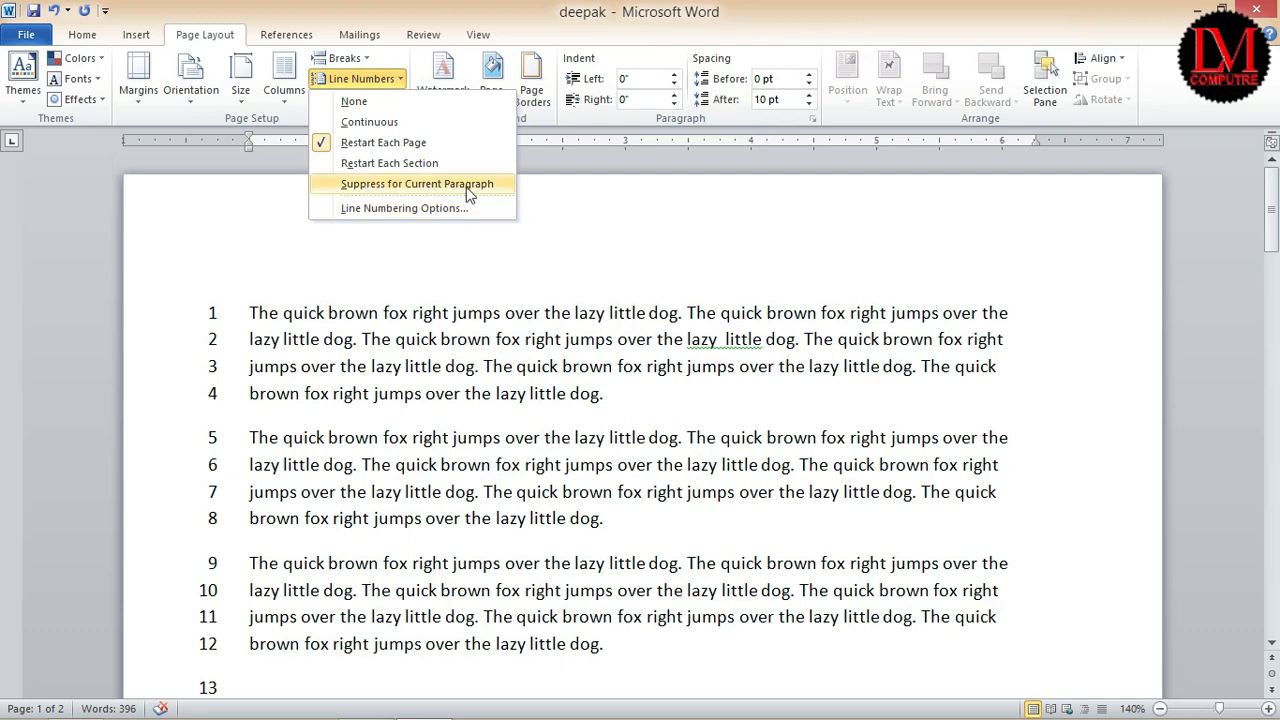
{"action": "left_click", "coordinate": [627, 343]}
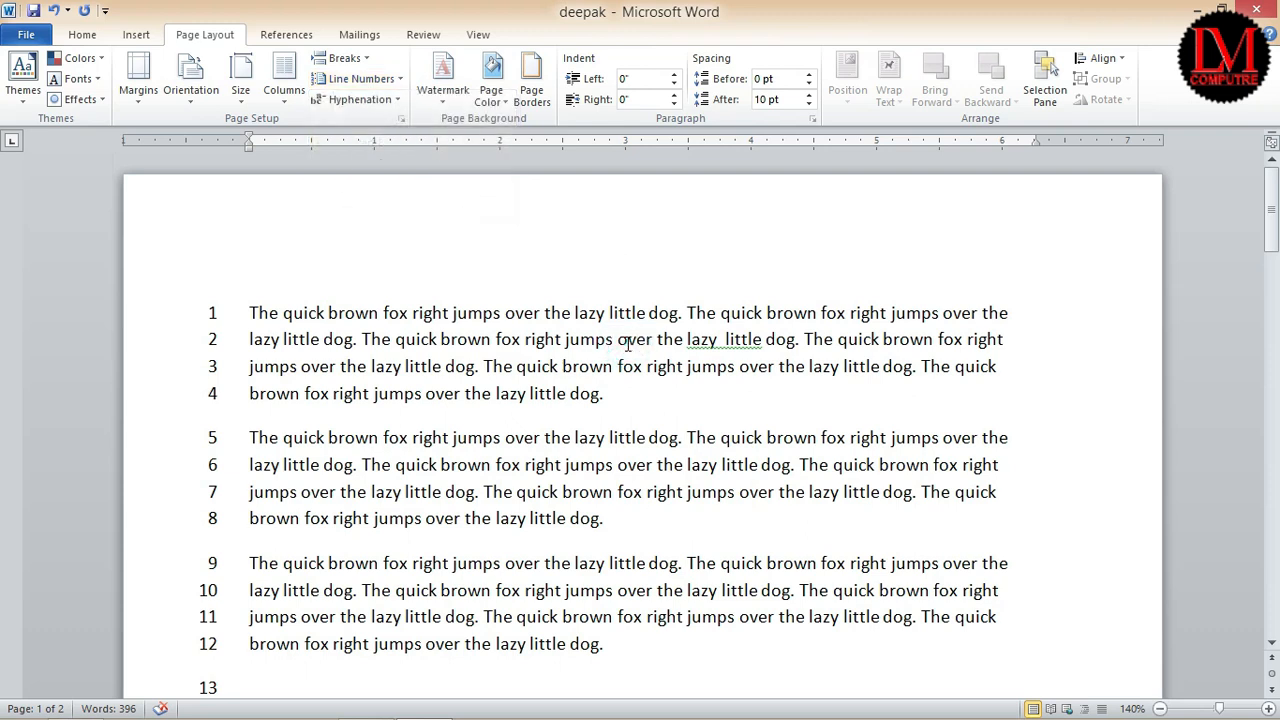
{"action": "key", "text": "ctrl+z"}
{"action": "key", "text": "ctrl+z"}
{"action": "key", "text": "ctrl+z"}
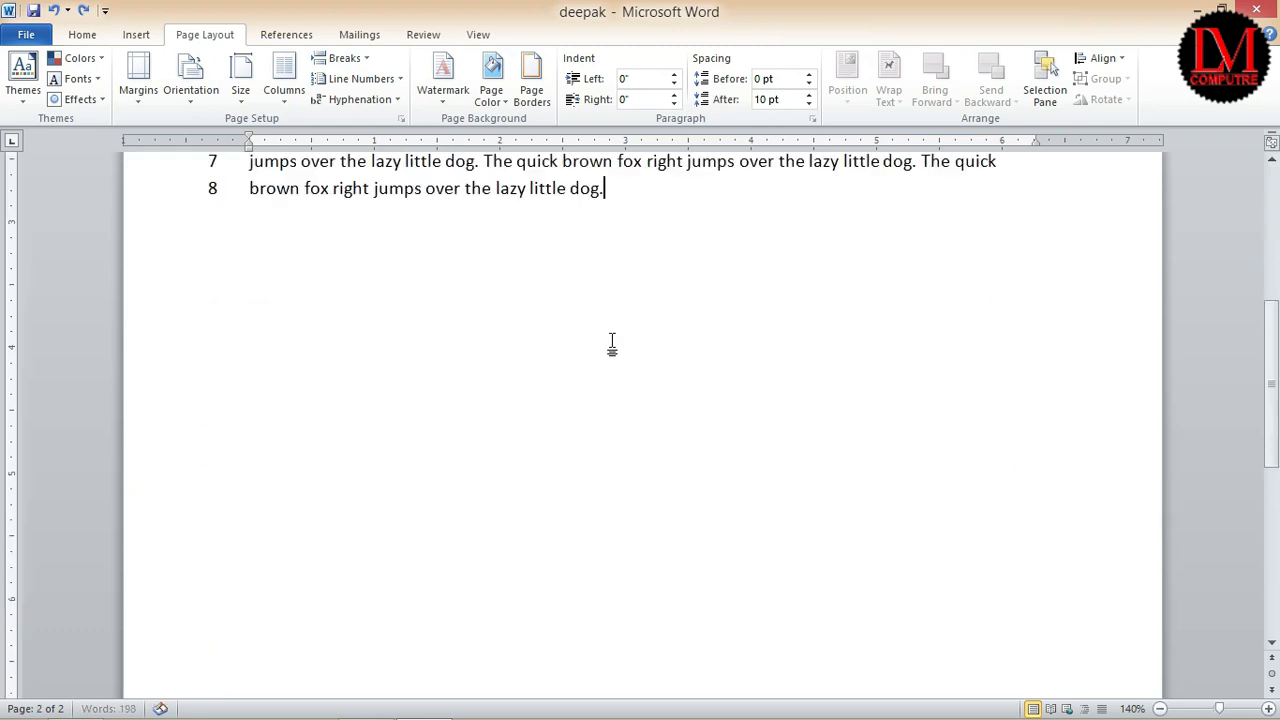
{"action": "scroll", "coordinate": [612, 344], "scroll_direction": "up", "scroll_amount": 3}
{"action": "key", "text": "ctrl+z"}
{"action": "key", "text": "ctrl+z"}
{"action": "key", "text": "ctrl+z"}
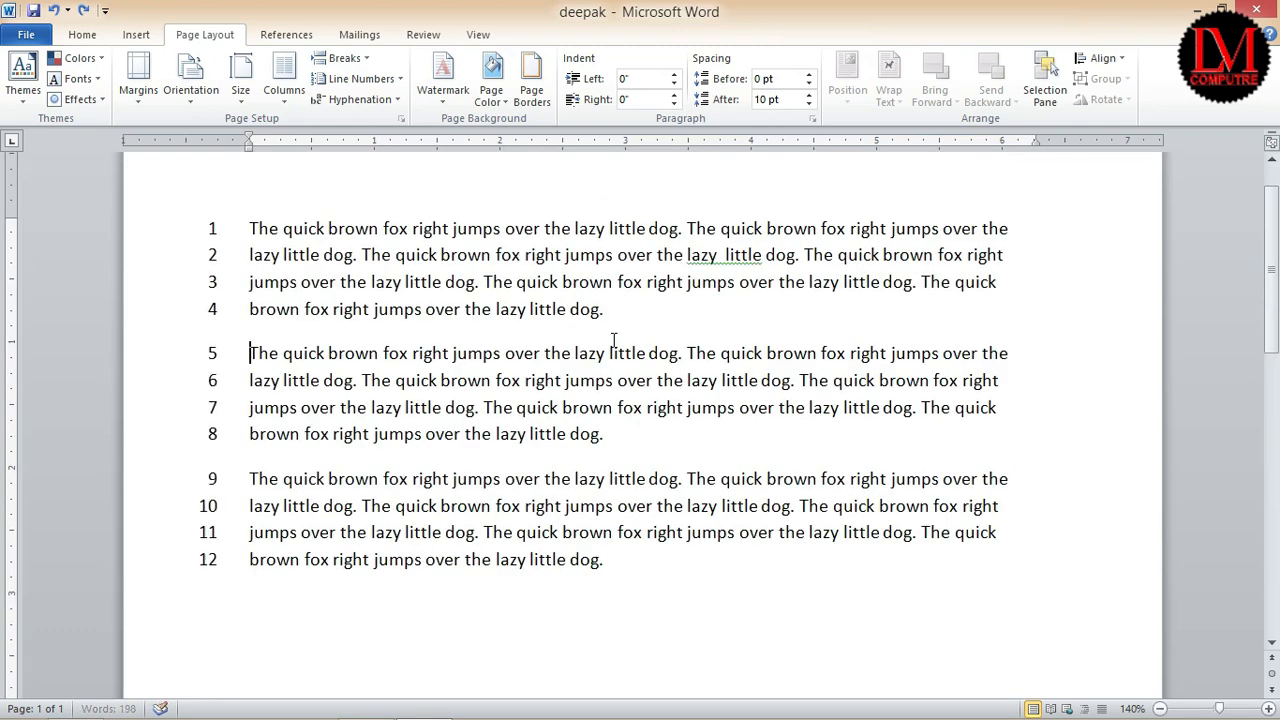
{"action": "key", "text": "ctrl+z"}
{"action": "key", "text": "ctrl+z"}
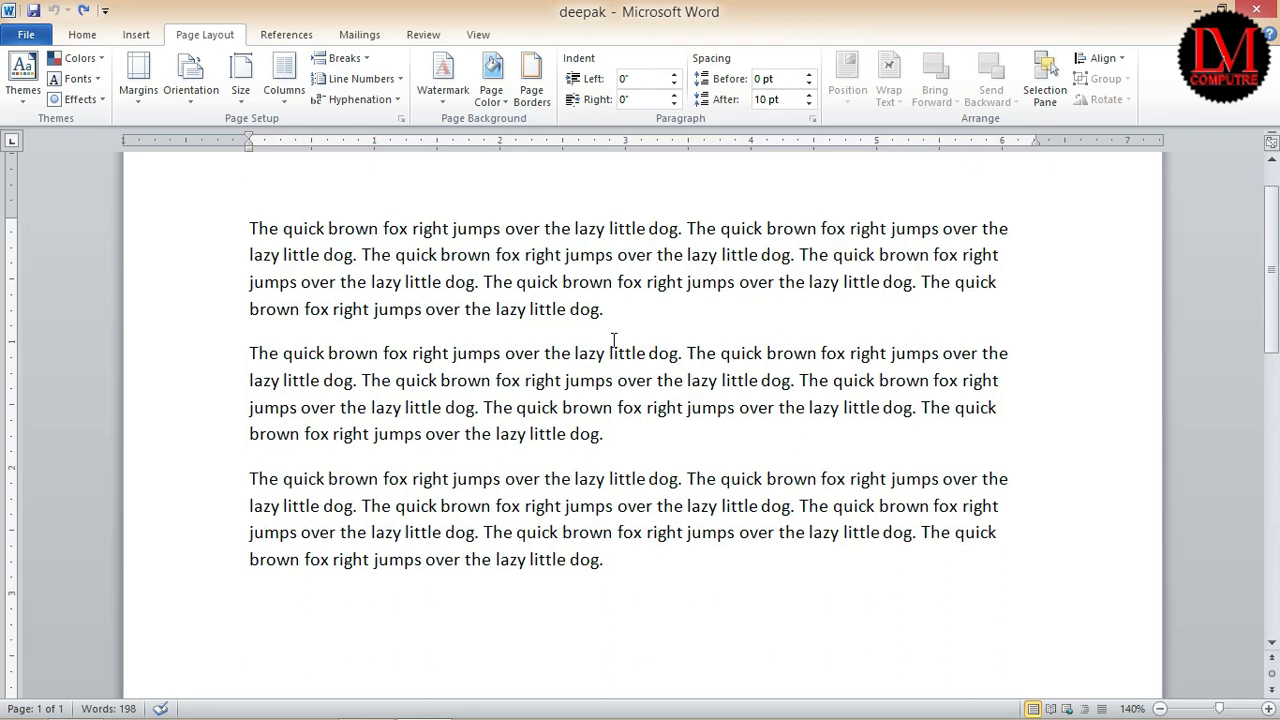
- Add an empty paragraph after the first paragraph and another after the second paragraph
{"action": "left_click", "coordinate": [632, 312]}
{"action": "key", "text": "Return"}
{"action": "left_click", "coordinate": [674, 479]}
{"action": "key", "text": "Return"}
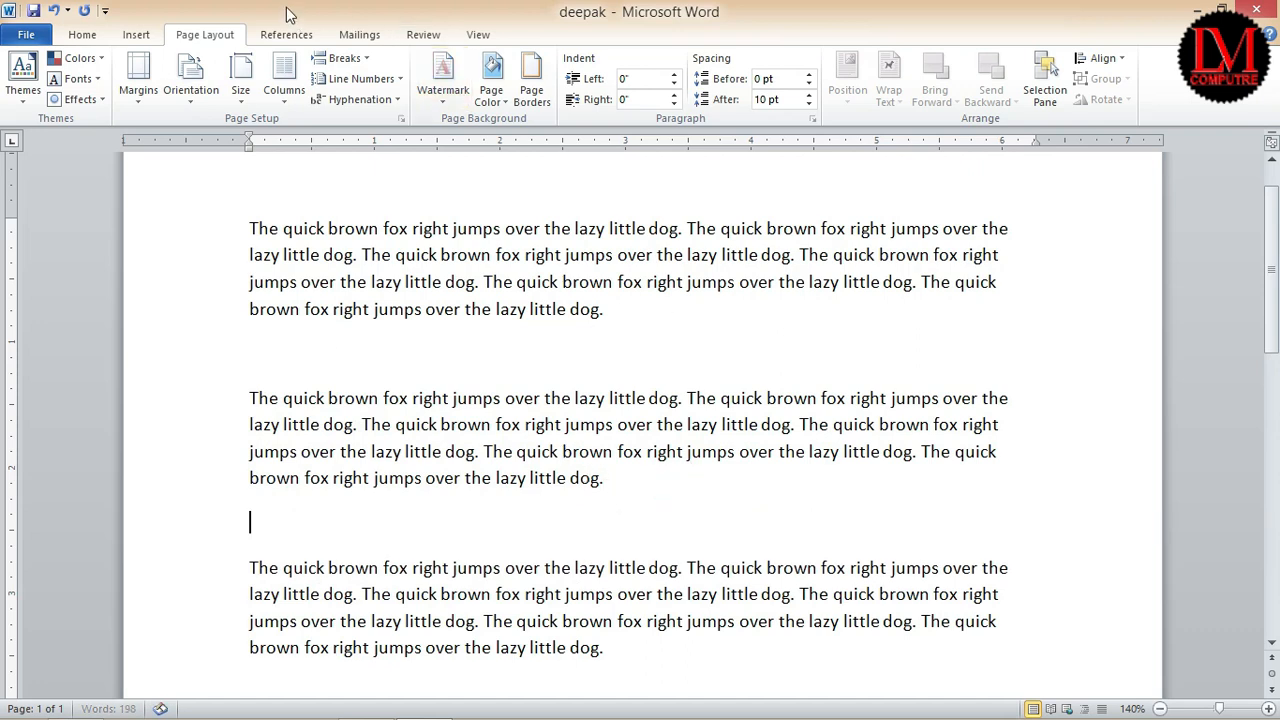
- Show the formatting marks and apply Suppress for Current Paragraph line numbering to the empty paragraph below the second text paragraph
{"action": "left_click", "coordinate": [82, 36]}
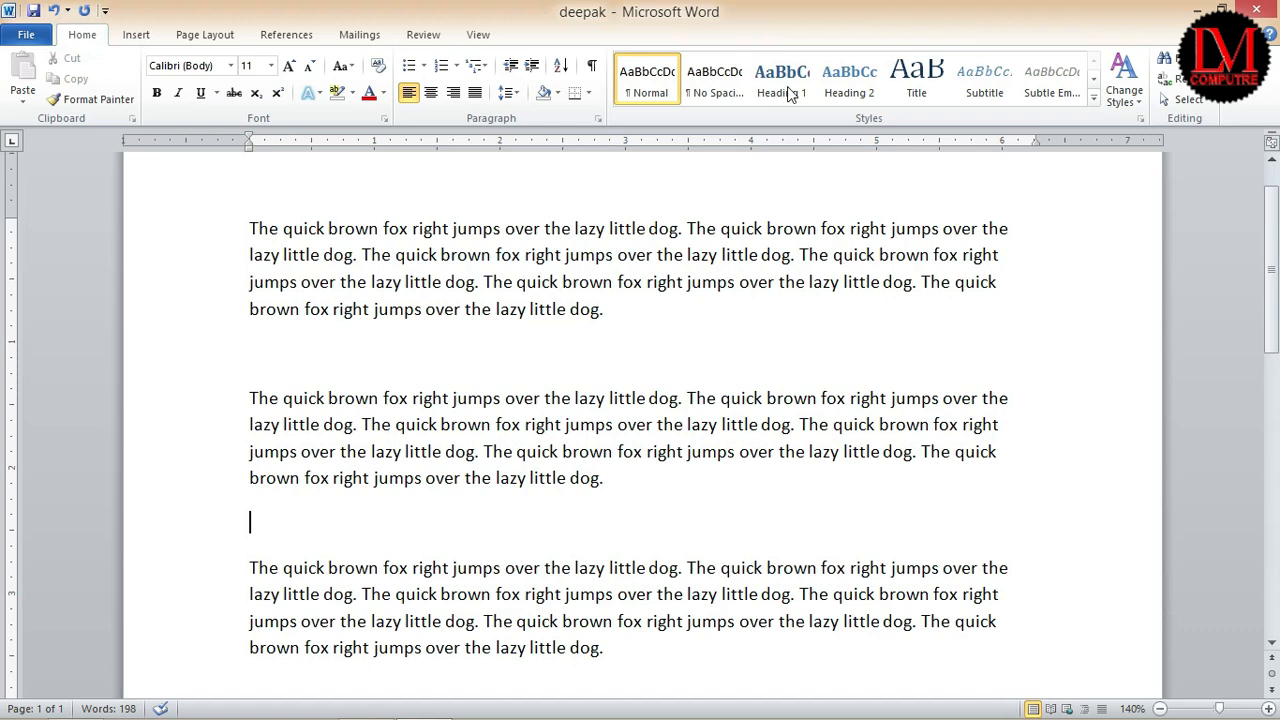
{"action": "left_click", "coordinate": [593, 67]}
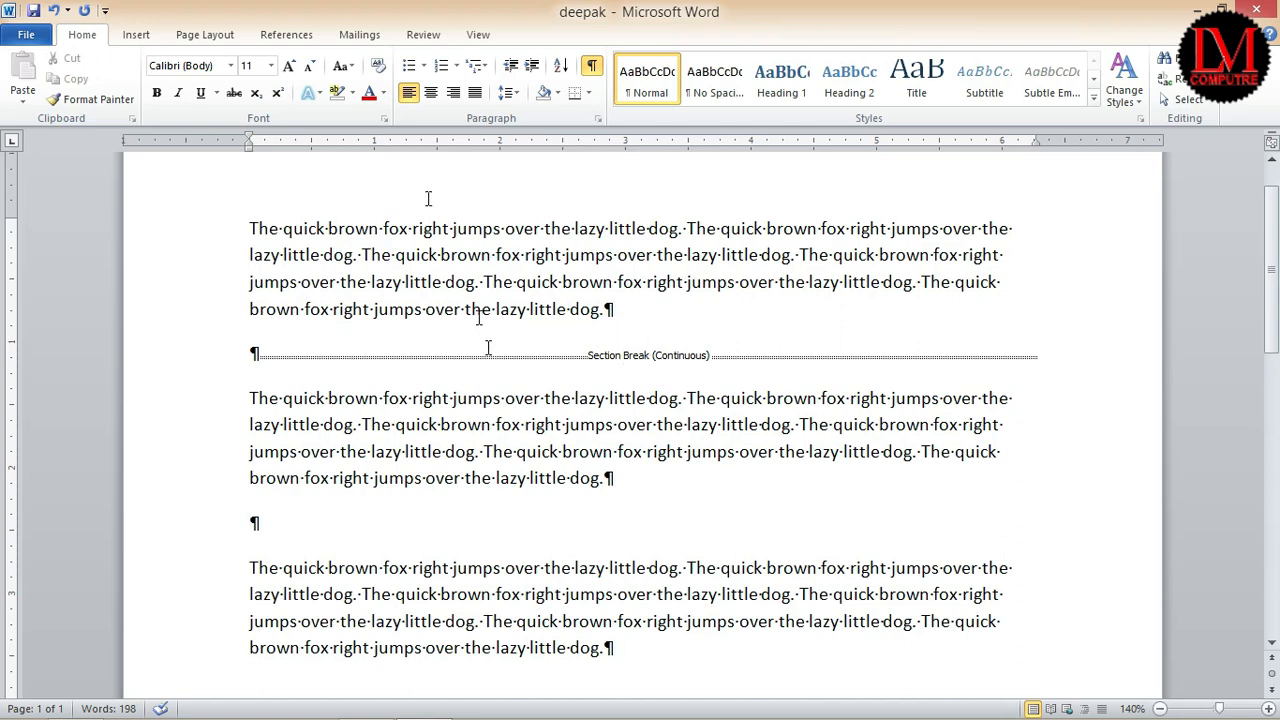
{"action": "left_click", "coordinate": [197, 36]}
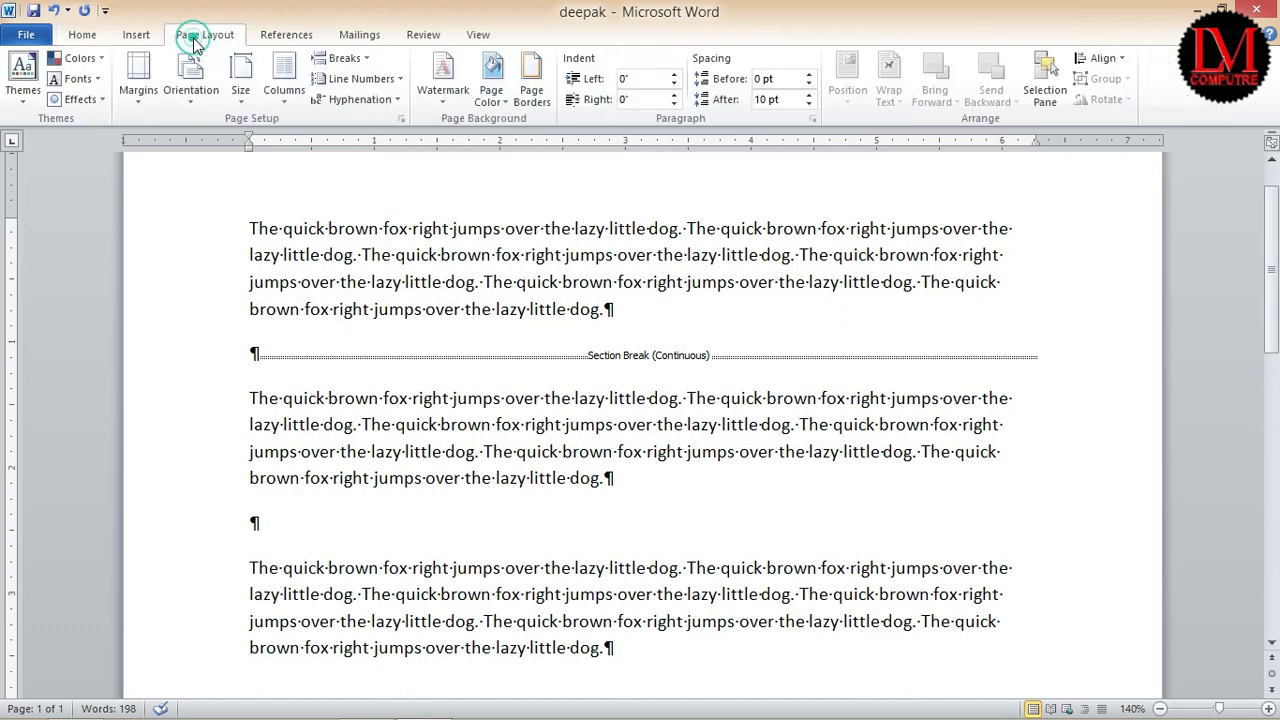
{"action": "left_click", "coordinate": [385, 79]}
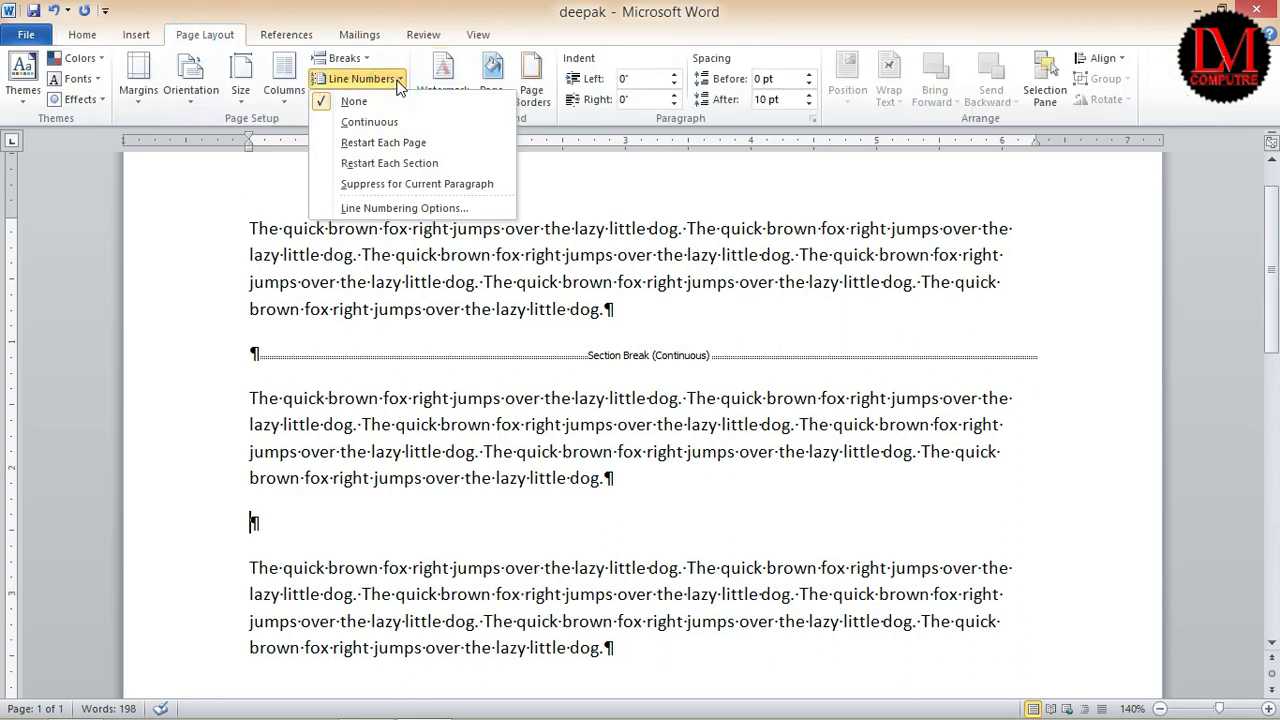
{"action": "left_click", "coordinate": [380, 190]}
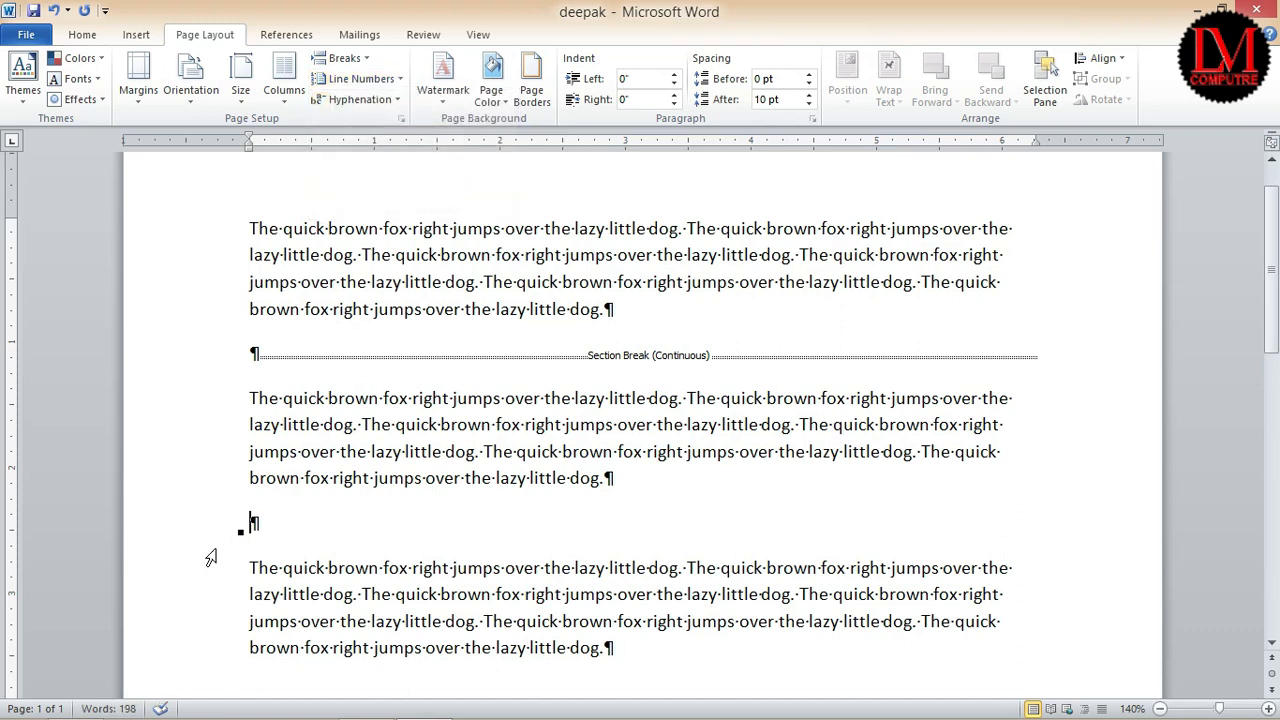
- Select the whole text and toggle Suppress for Current Paragraph until line numbers are suppressed for every paragraph
{"action": "left_click_drag", "start_coordinate": [204, 231], "coordinate": [180, 660]}
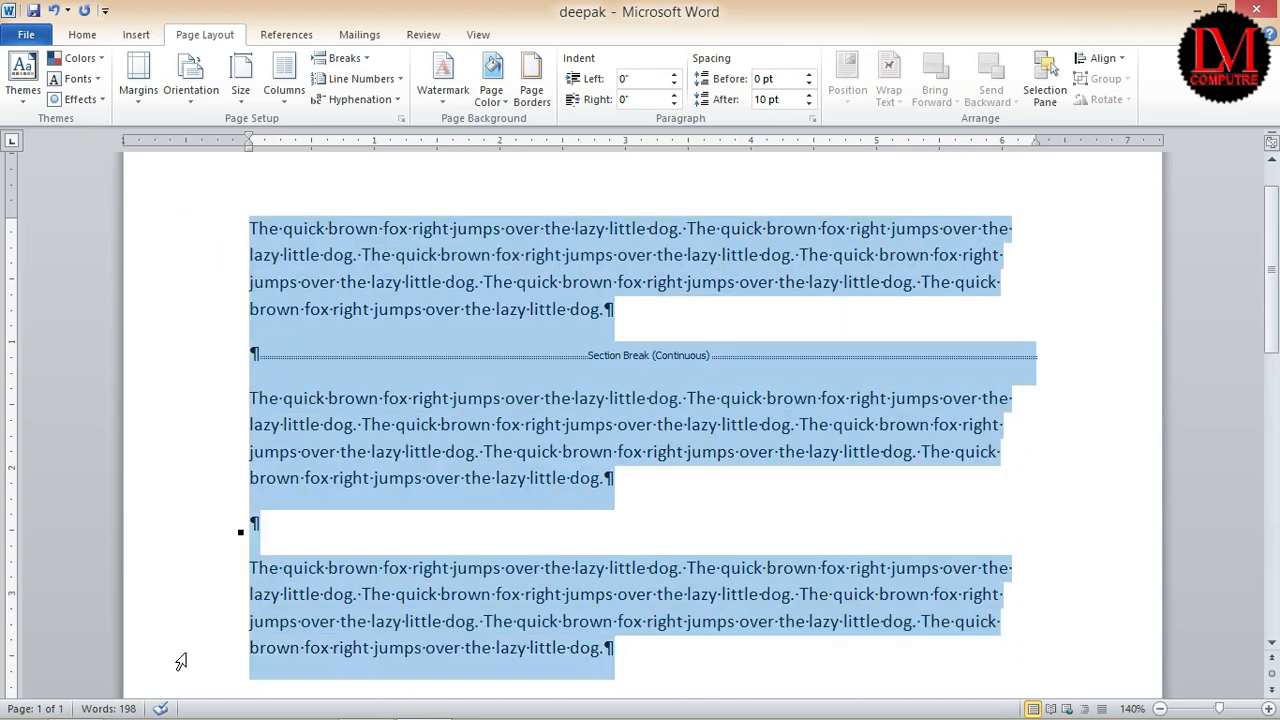
{"action": "left_click", "coordinate": [378, 80]}
{"action": "left_click", "coordinate": [381, 190]}
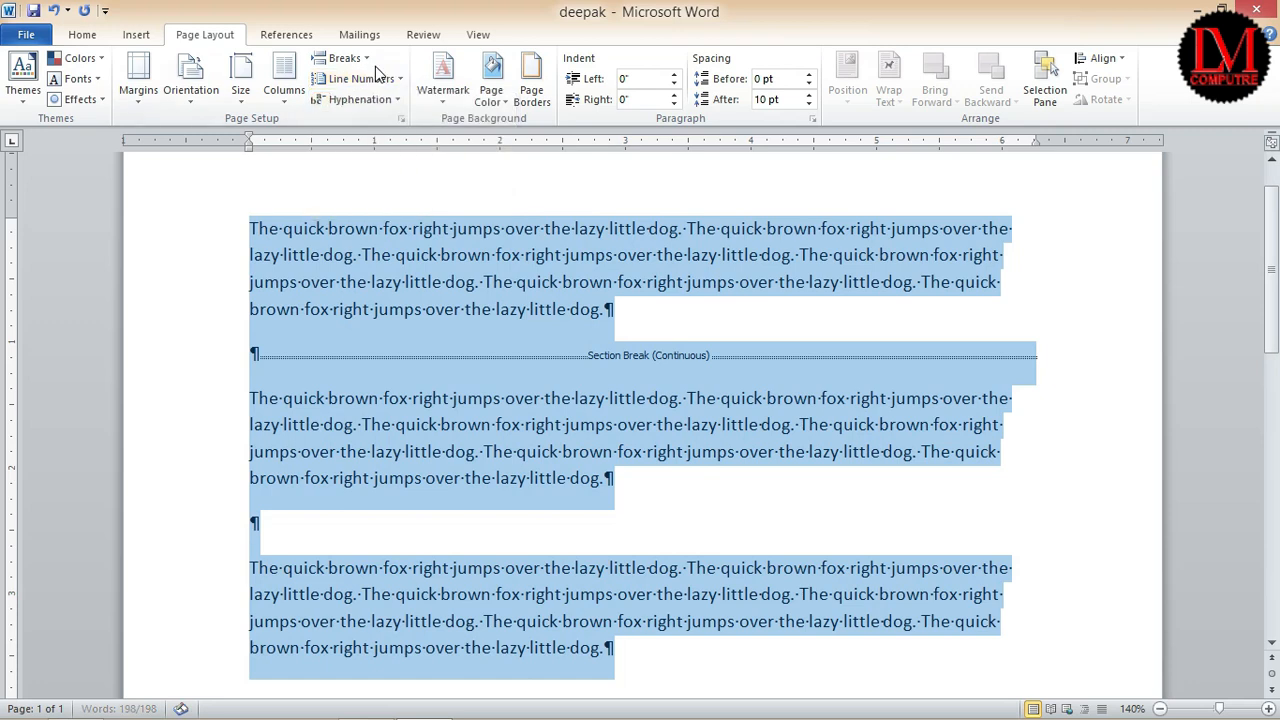
{"action": "left_click", "coordinate": [365, 78]}
{"action": "left_click", "coordinate": [362, 184]}
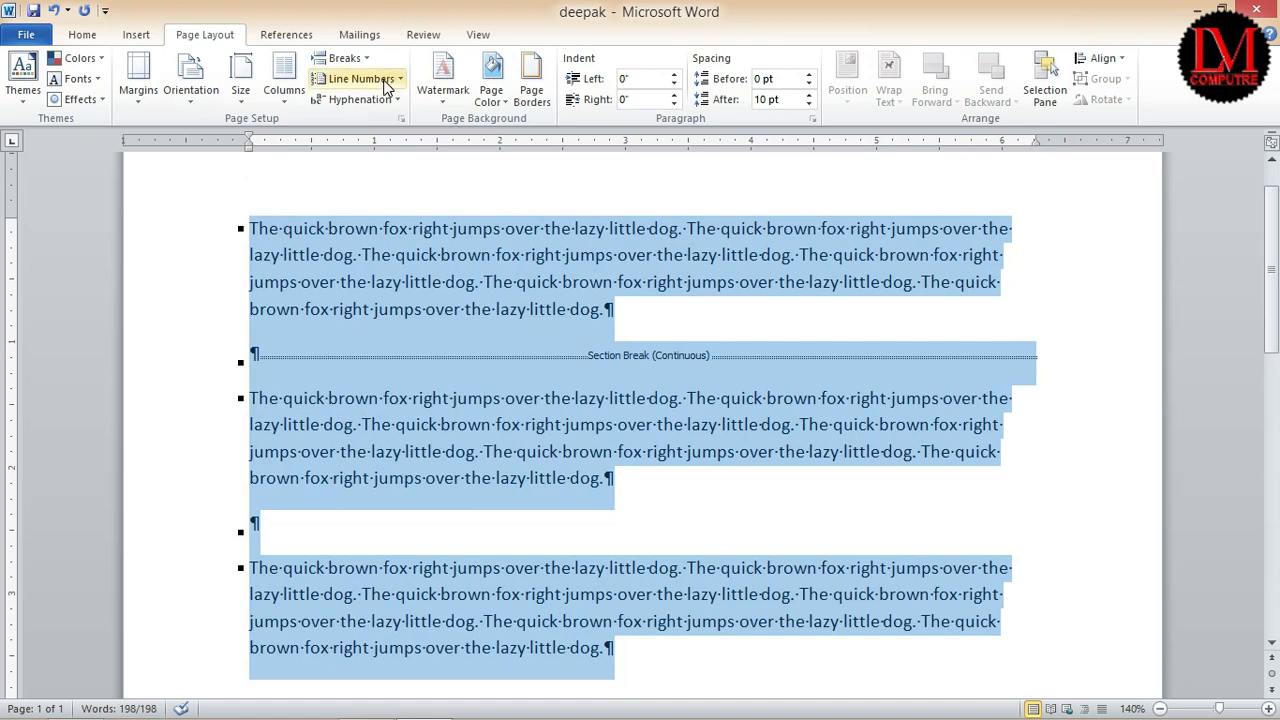
- Hide the formatting marks and remove the empty paragraphs after the first and second text paragraphs
{"action": "left_click", "coordinate": [82, 35]}
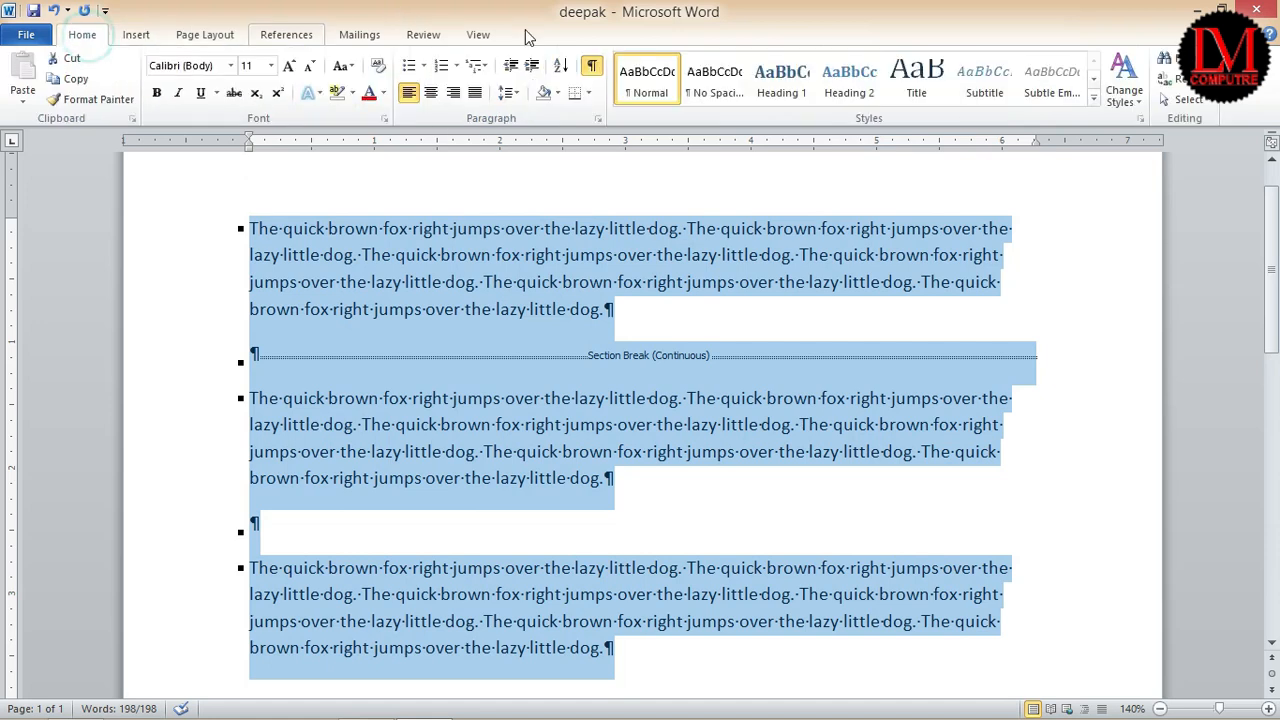
{"action": "left_click", "coordinate": [592, 66]}
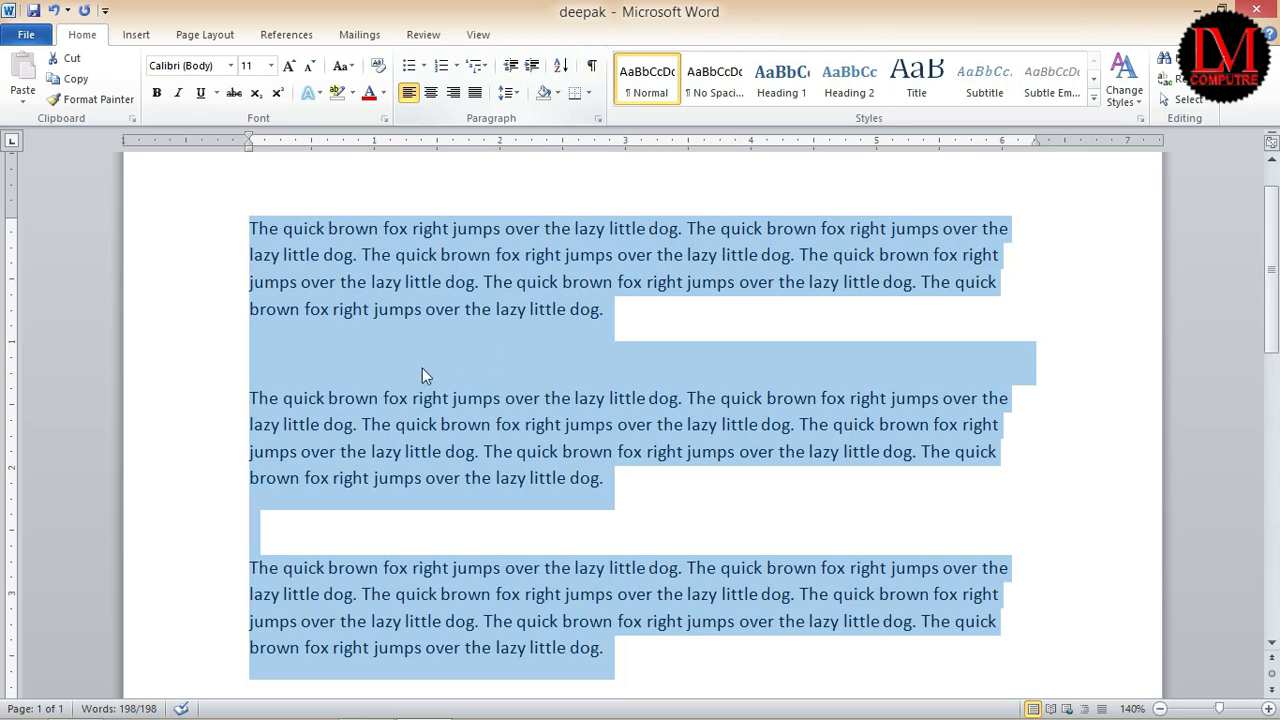
{"action": "left_click", "coordinate": [366, 363]}
{"action": "key", "text": "BackSpace"}
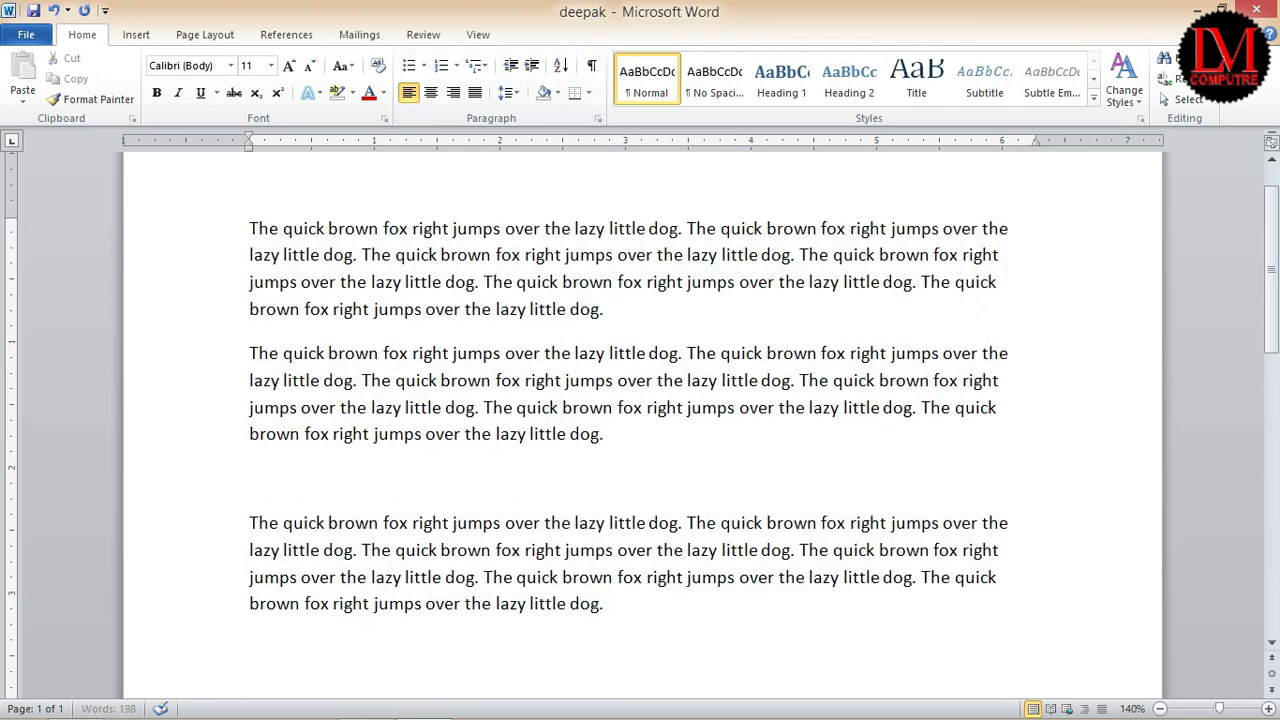
{"action": "left_click", "coordinate": [243, 469]}
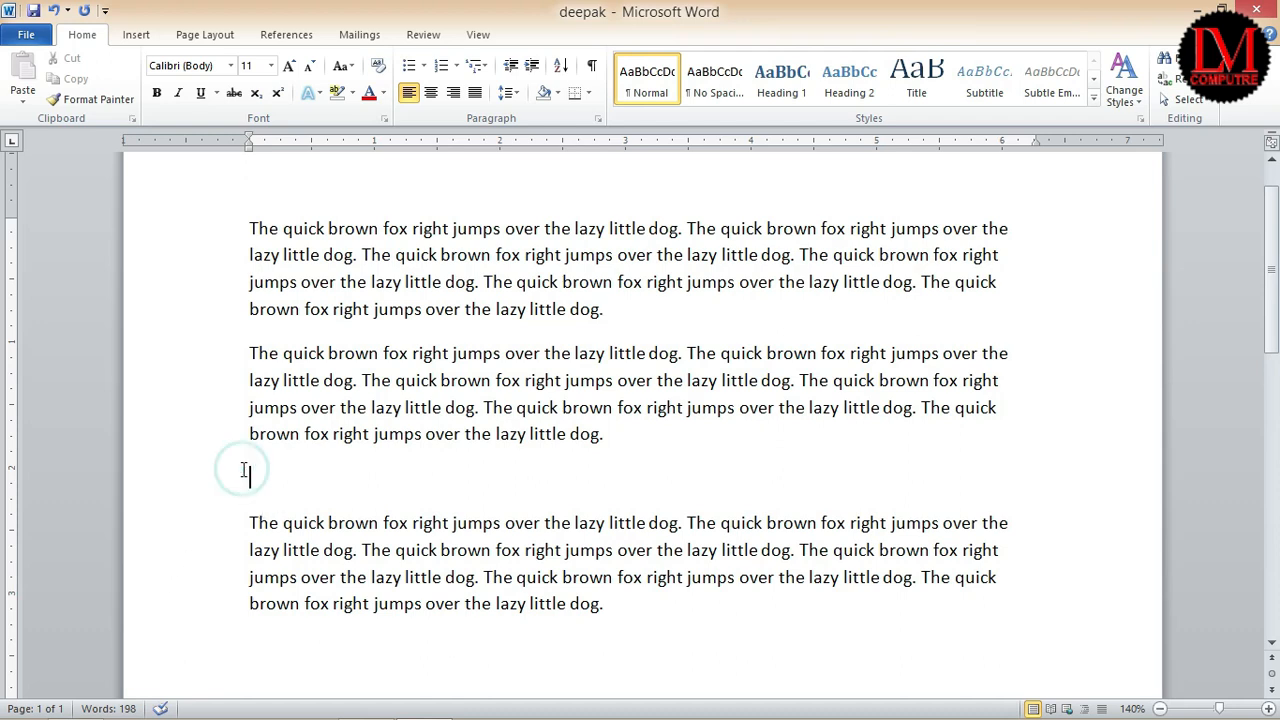
{"action": "key", "text": "BackSpace"}
- Select all three paragraphs and turn on Automatically hyphenate document in the Hyphenation Options
{"action": "left_click", "coordinate": [200, 34]}
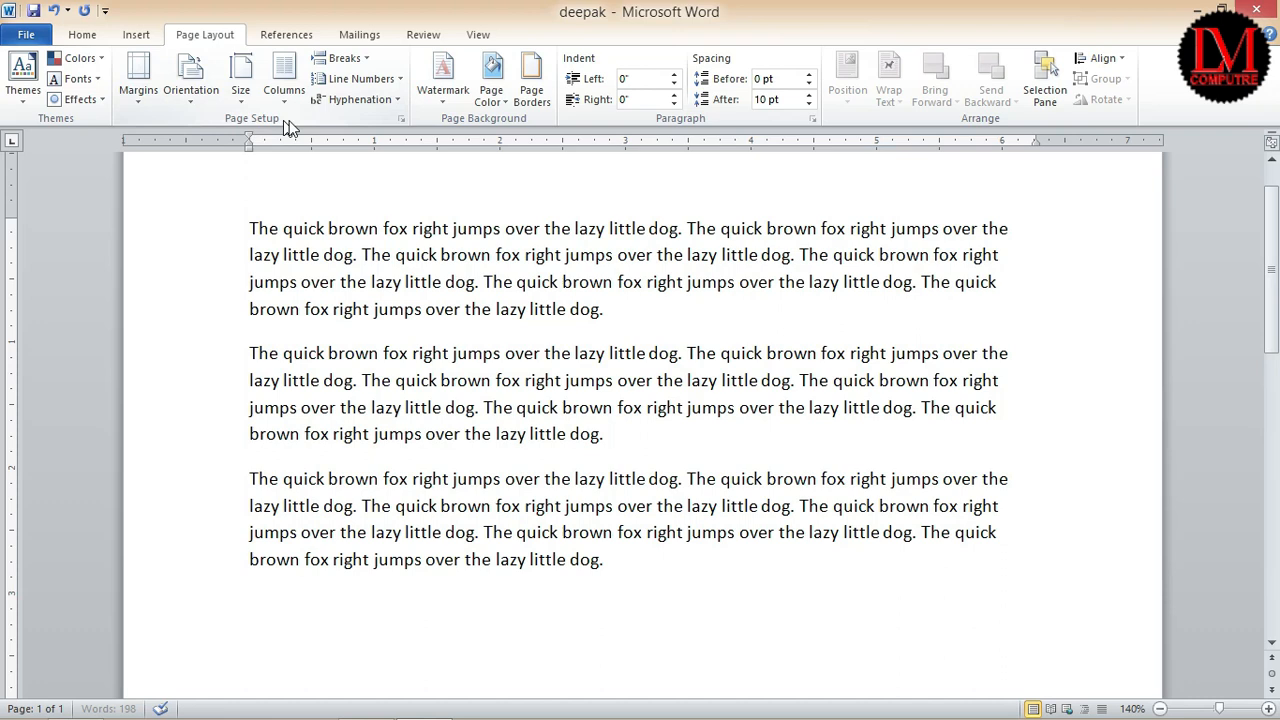
{"action": "left_click_drag", "start_coordinate": [209, 235], "coordinate": [149, 577]}
{"action": "left_click", "coordinate": [391, 101]}
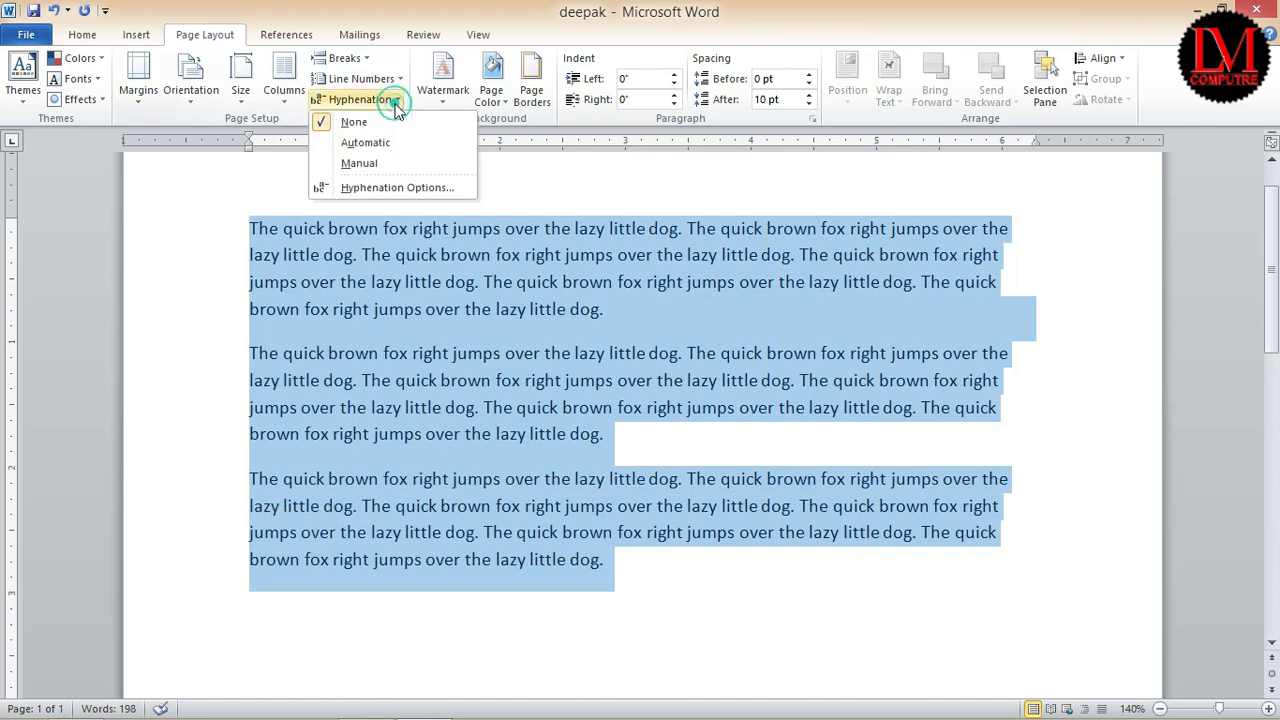
{"action": "left_click", "coordinate": [388, 190]}
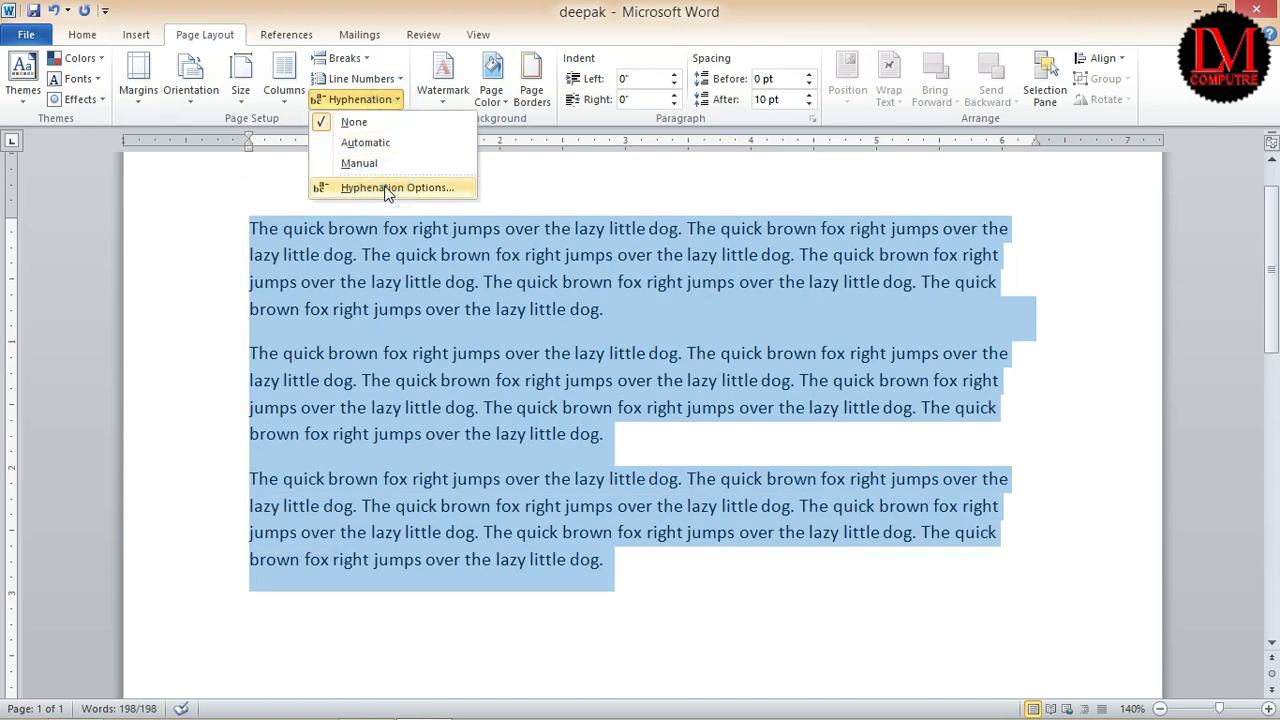
{"action": "left_click", "coordinate": [390, 187]}
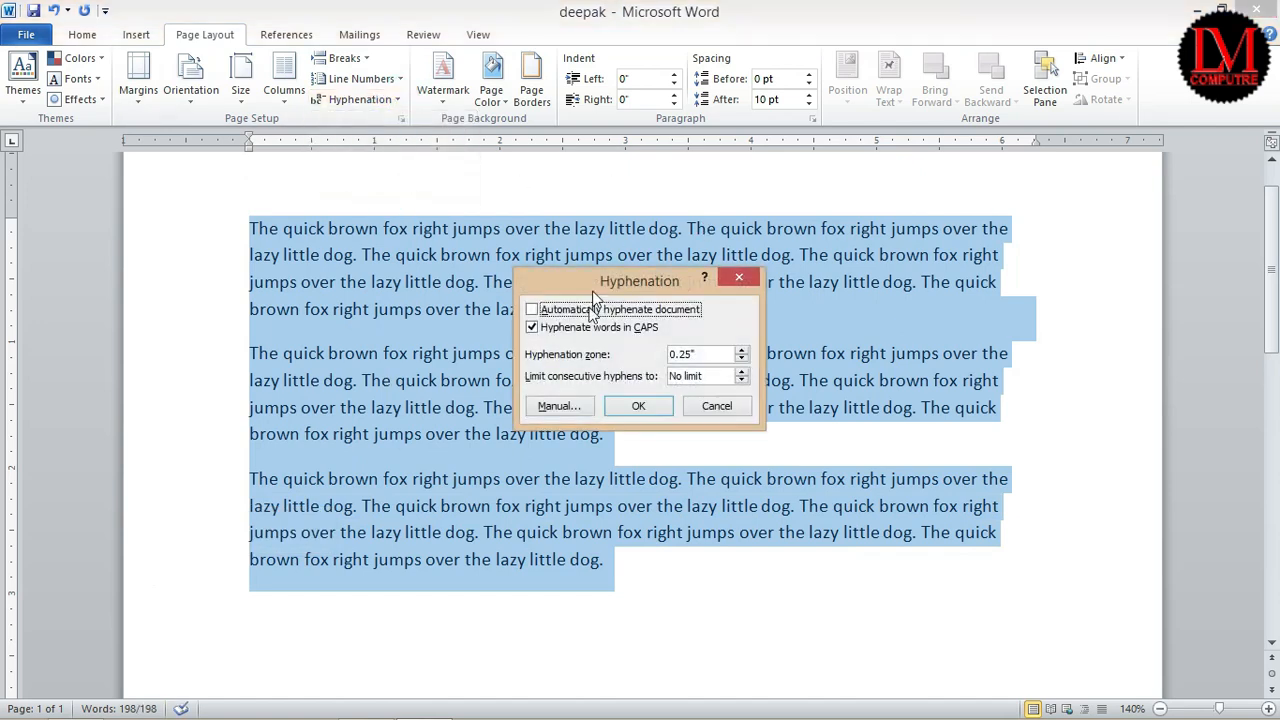
{"action": "left_click", "coordinate": [533, 310]}
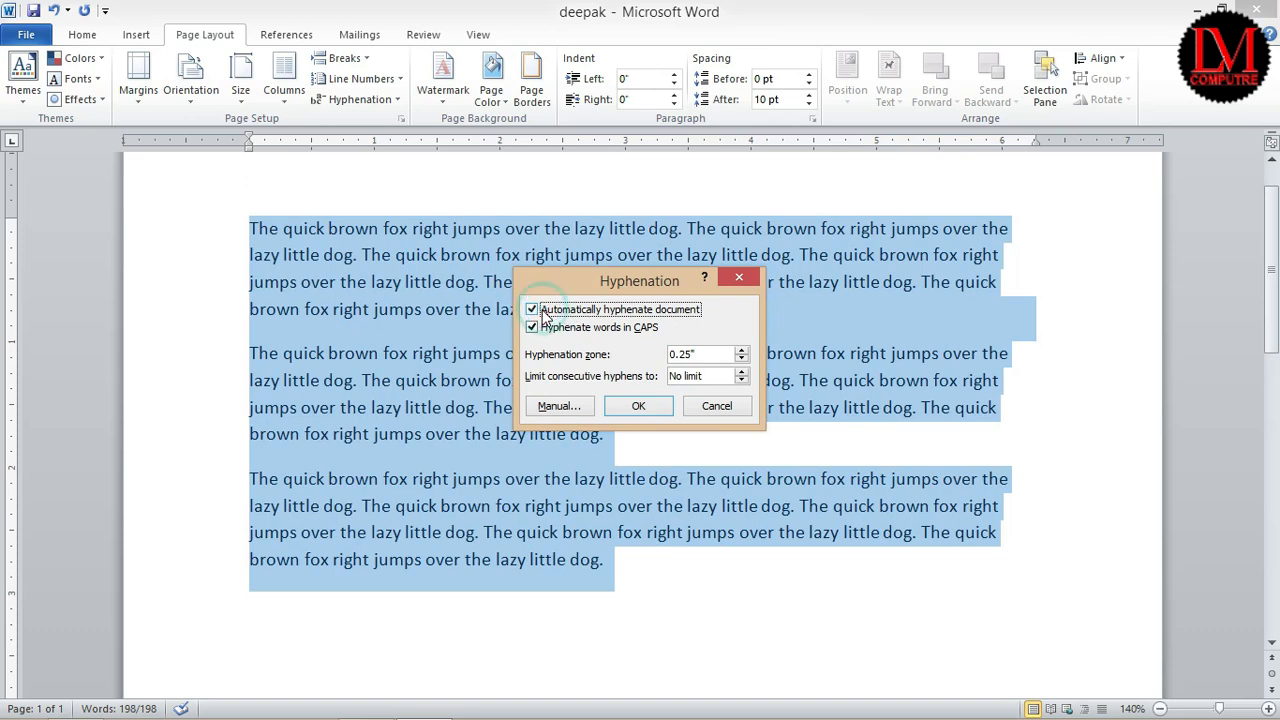
{"action": "left_click", "coordinate": [636, 407]}
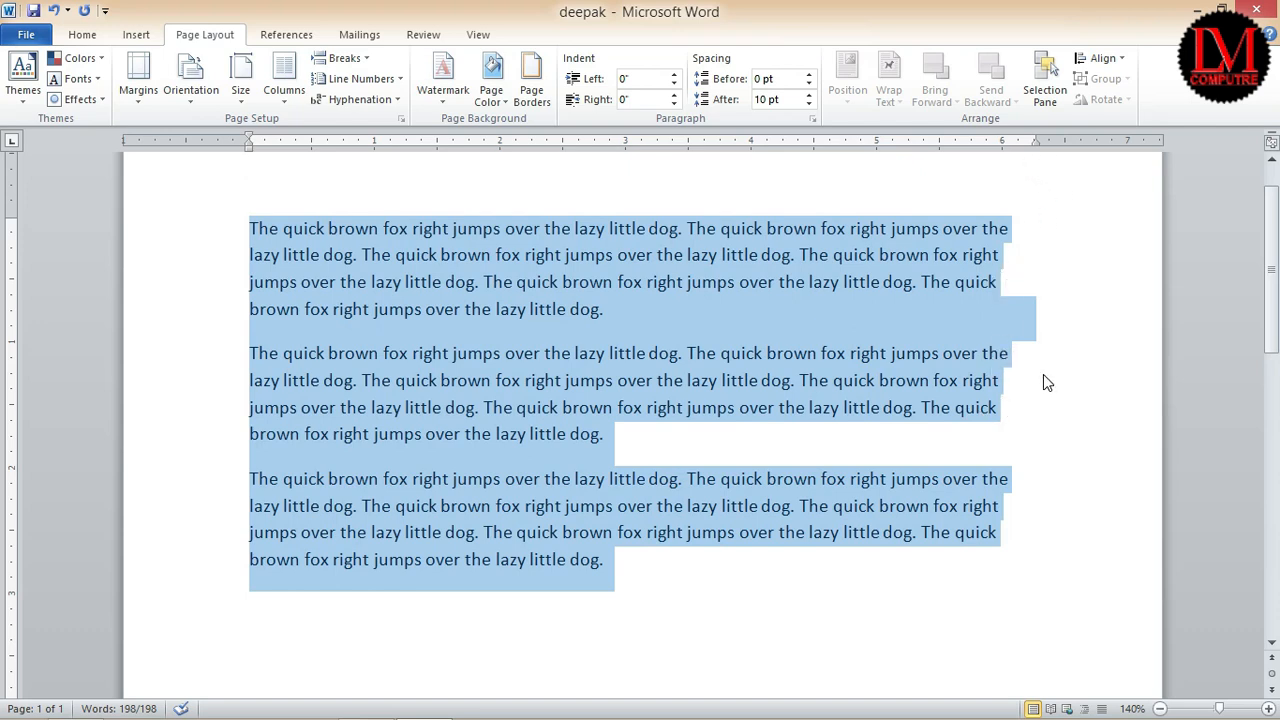
{"action": "left_click", "coordinate": [958, 397]}
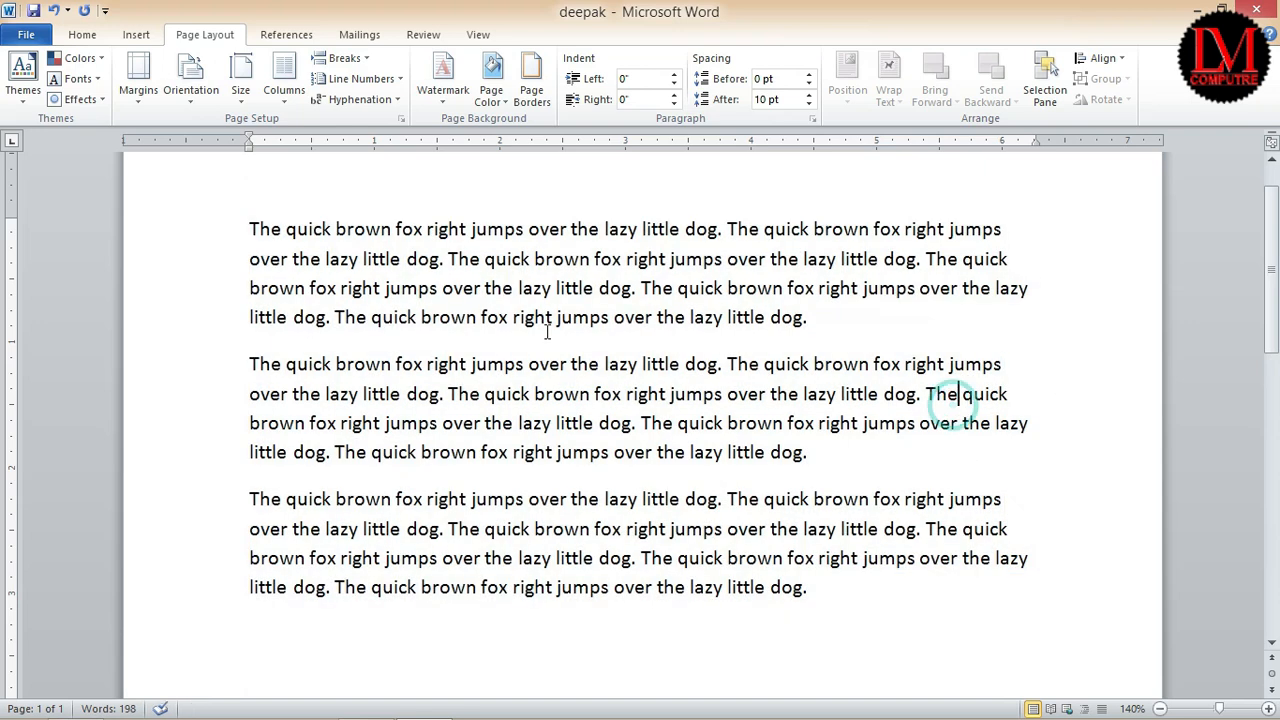
- Replace all the text with "Sdafj jlasdlkj lasdkj lkjasdlfkj laskdjfl kjasldkjf lkjasldkf jlaskjdflk jasldkfjlkasfkj skjdfkdsda education" and select the paragraph
{"action": "key", "text": "ctrl+a"}
{"action": "type", "text": "sdafj jlasd"}
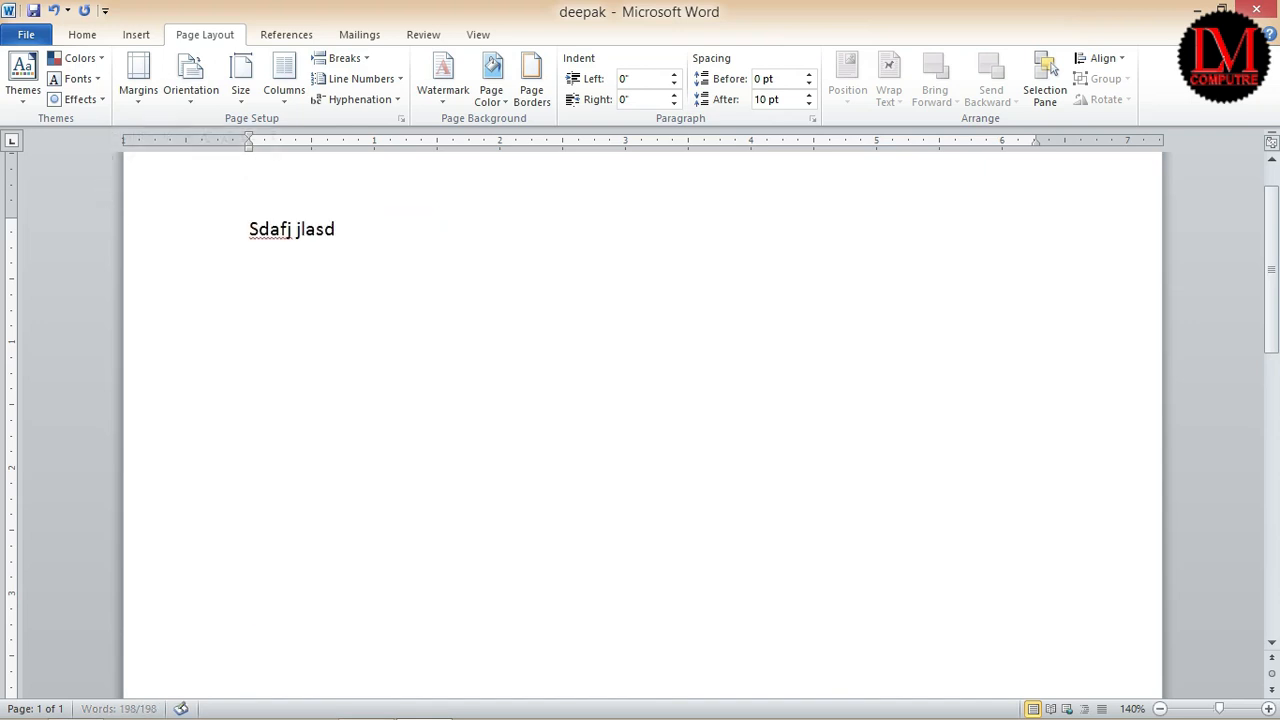
{"action": "type", "text": "lkj lasdkj lkjasdlfkj laskdjfl kjasldkjf lkjasldkf jlaskjdf"}
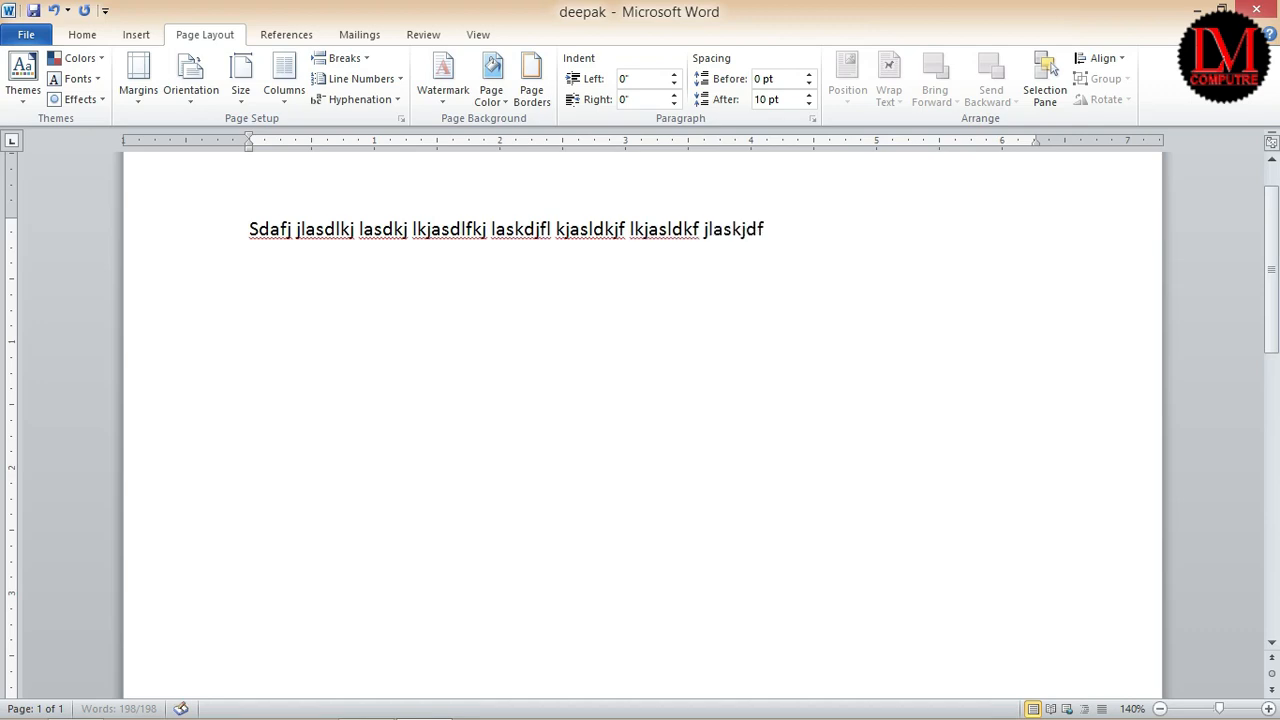
{"action": "type", "text": "lk jasldkfjlkasfkj skjdfkdsda"}
{"action": "type", "text": " educ"}
{"action": "type", "text": "ation"}
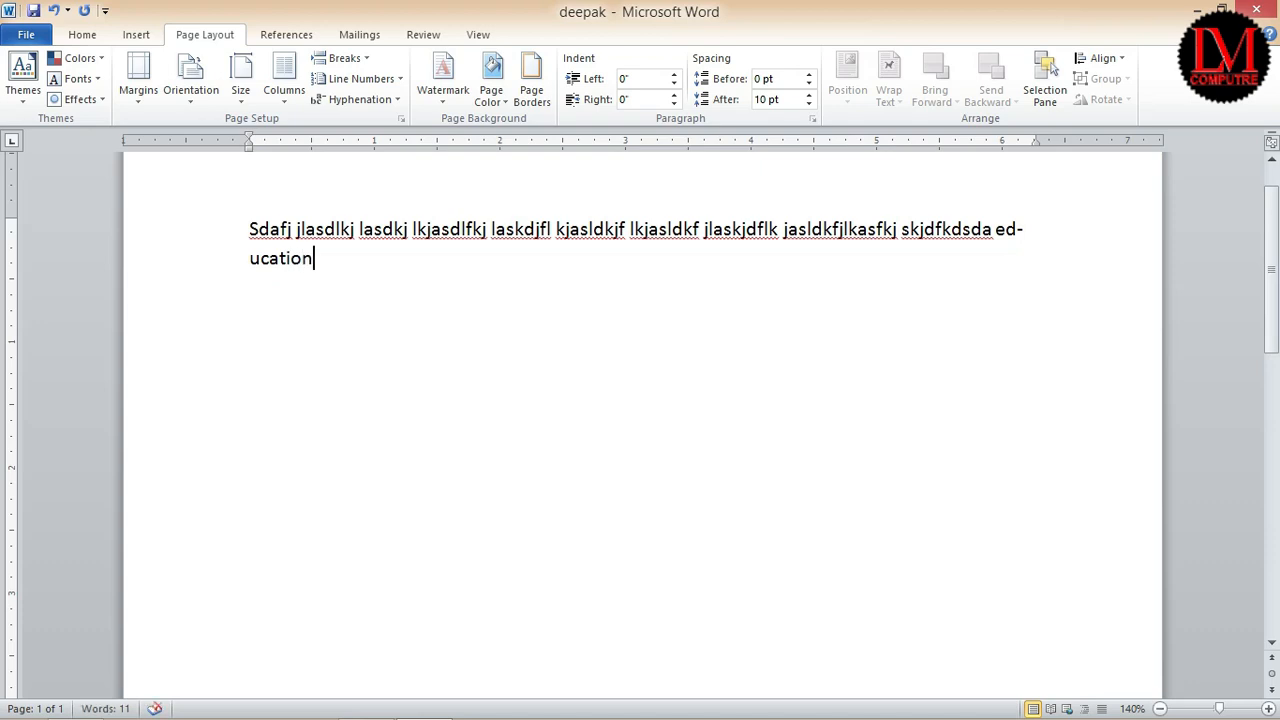
{"action": "triple_click", "coordinate": [1054, 288]}
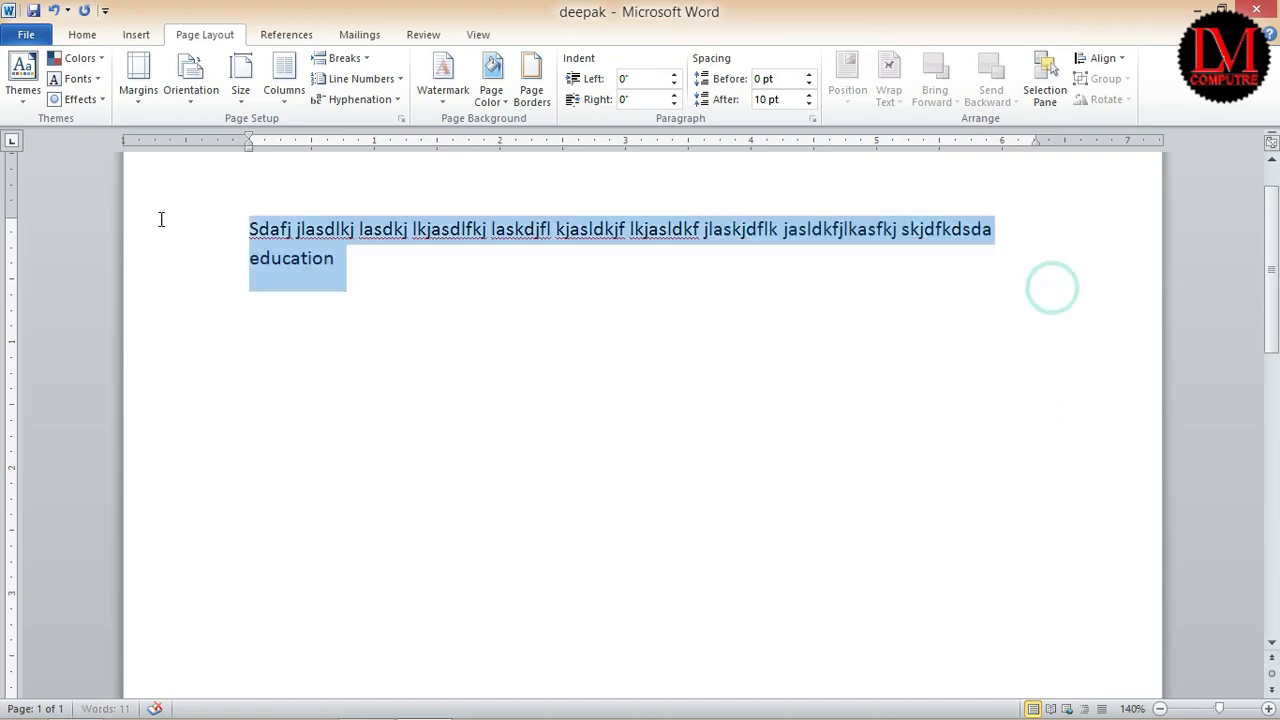
- Delete the "s" from the word "jlaskjdflk" in the first line of the paragraph
{"action": "left_click", "coordinate": [634, 305]}
{"action": "left_click", "coordinate": [731, 229]}
{"action": "key", "text": "BackSpace"}
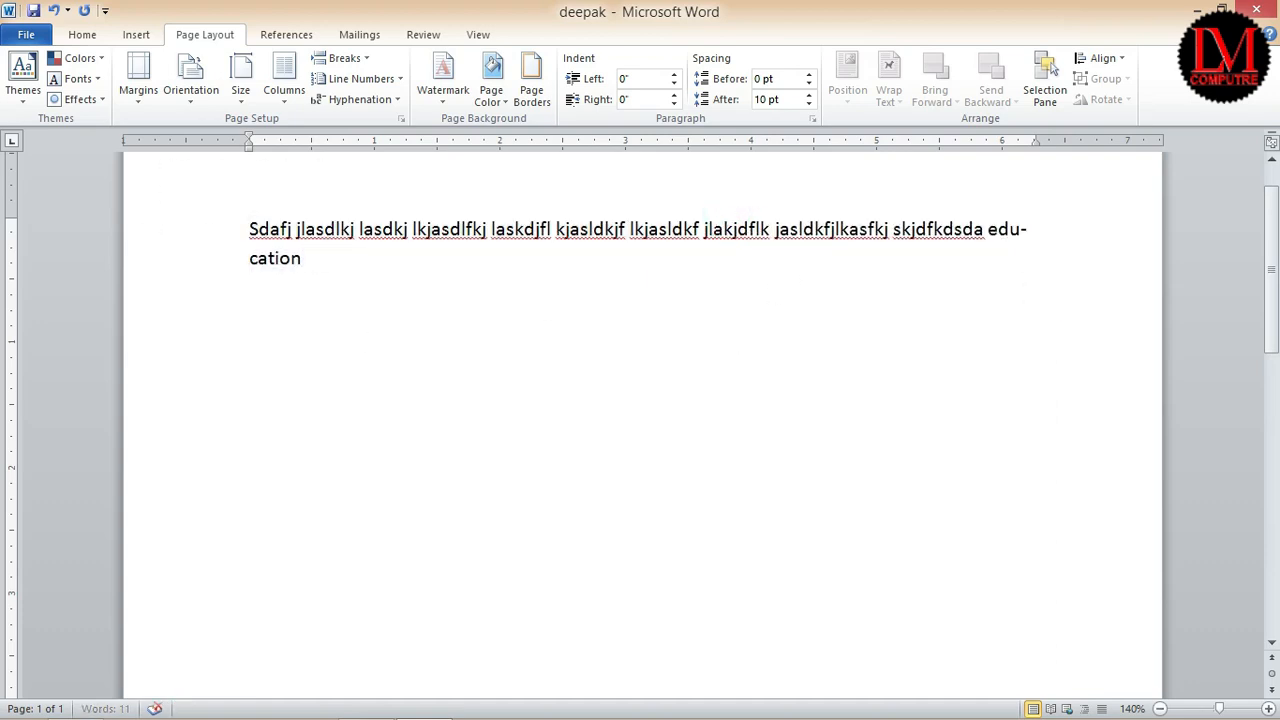
- Select the whole paragraph and set its hyphenation to None
{"action": "triple_click", "coordinate": [704, 289]}
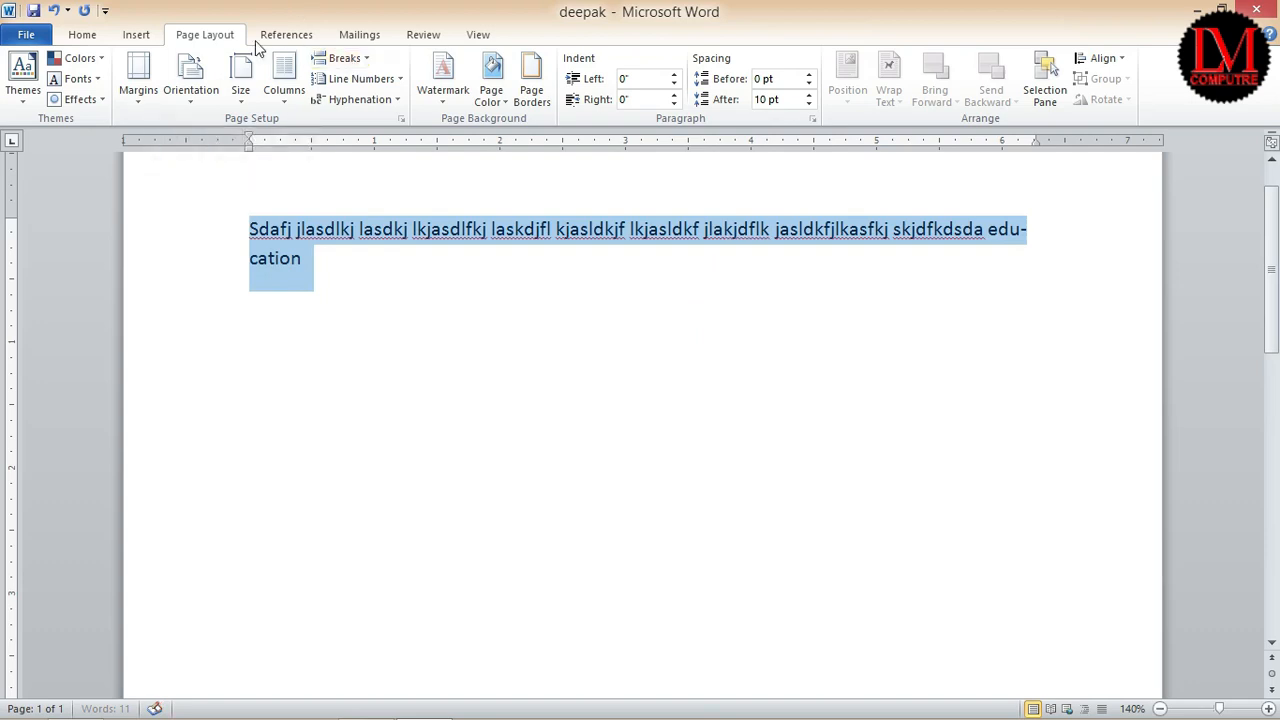
{"action": "left_click", "coordinate": [378, 99]}
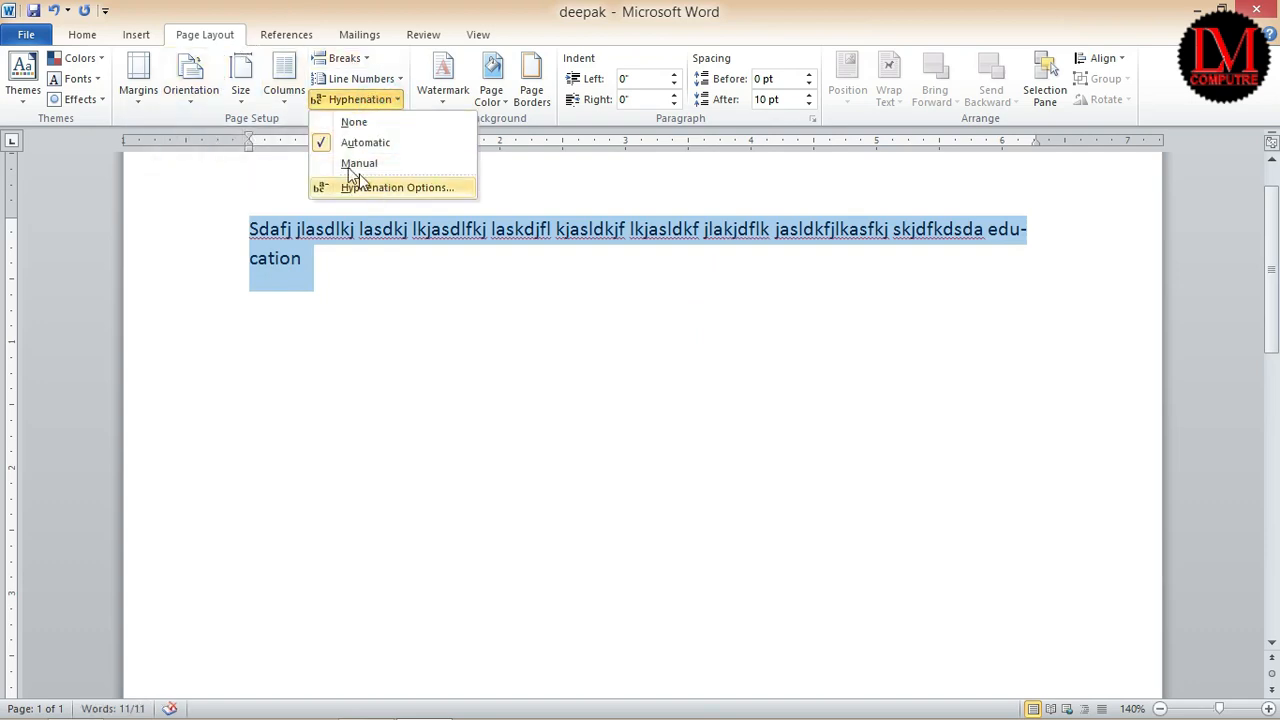
{"action": "left_click", "coordinate": [345, 123]}
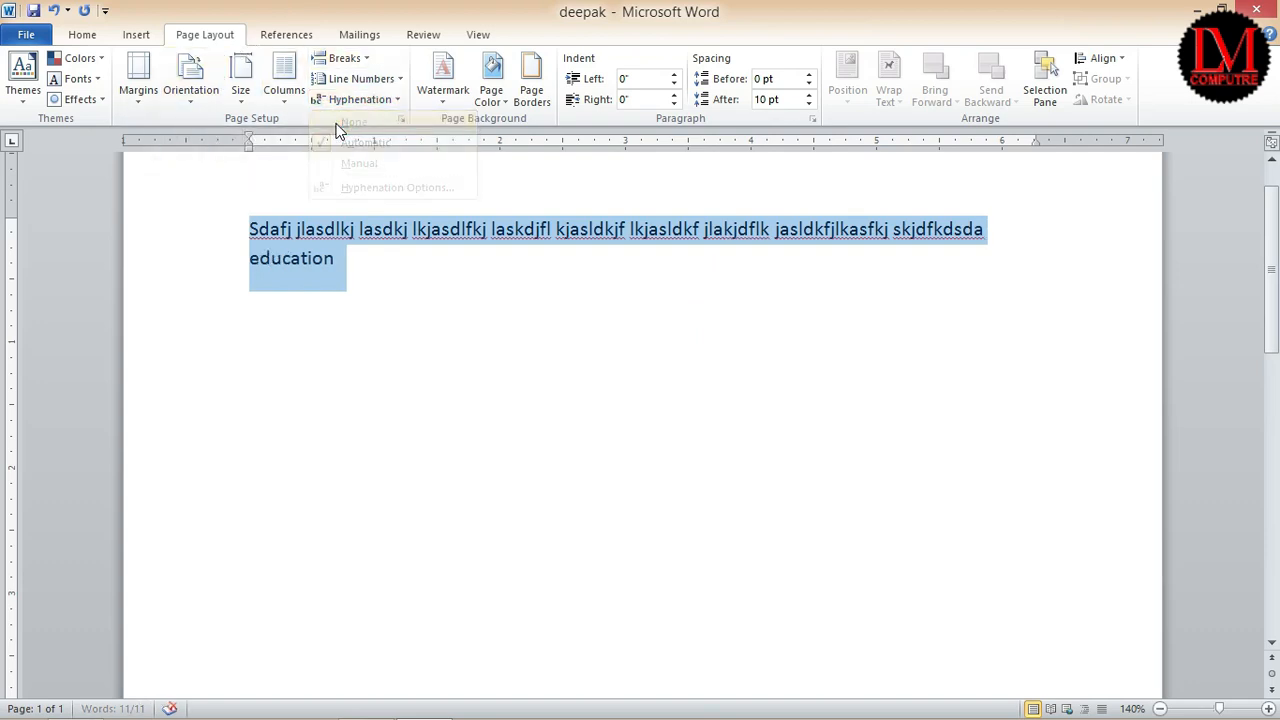
{"action": "left_click", "coordinate": [427, 276]}
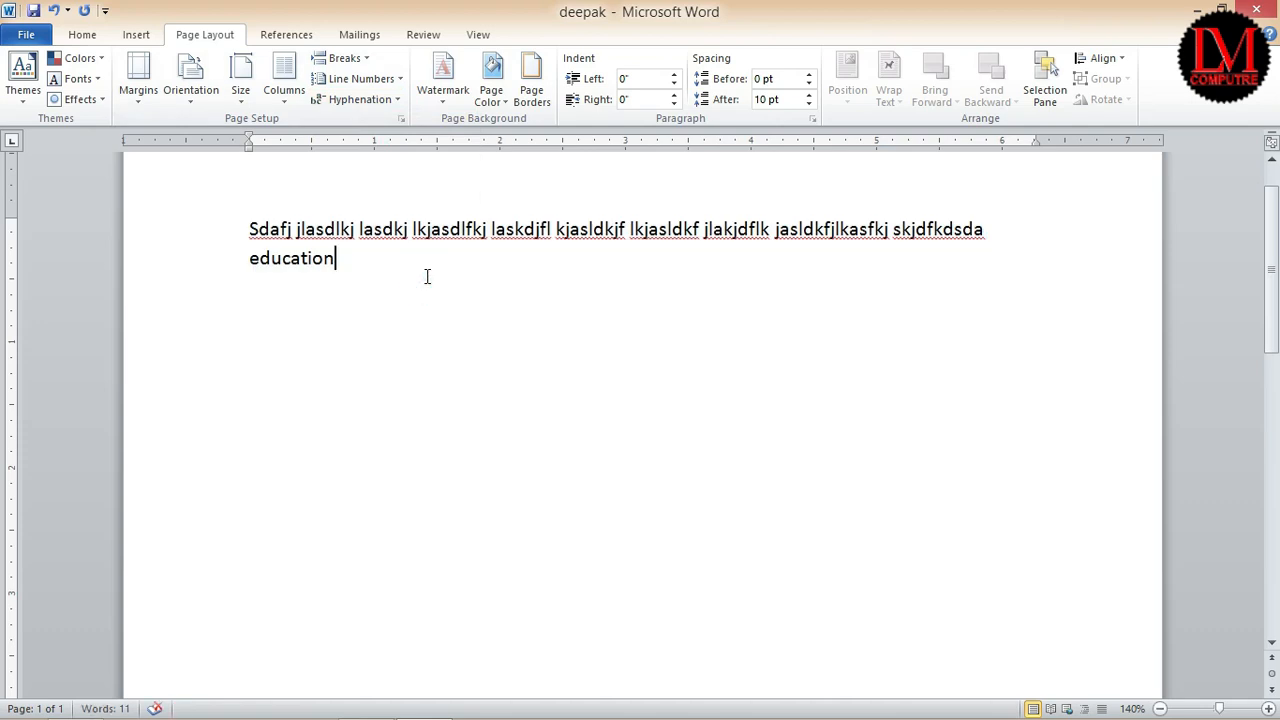
- Replace all the text with placeholder paragraphs generated by Word's rand function
{"action": "key", "text": "ctrl+a"}
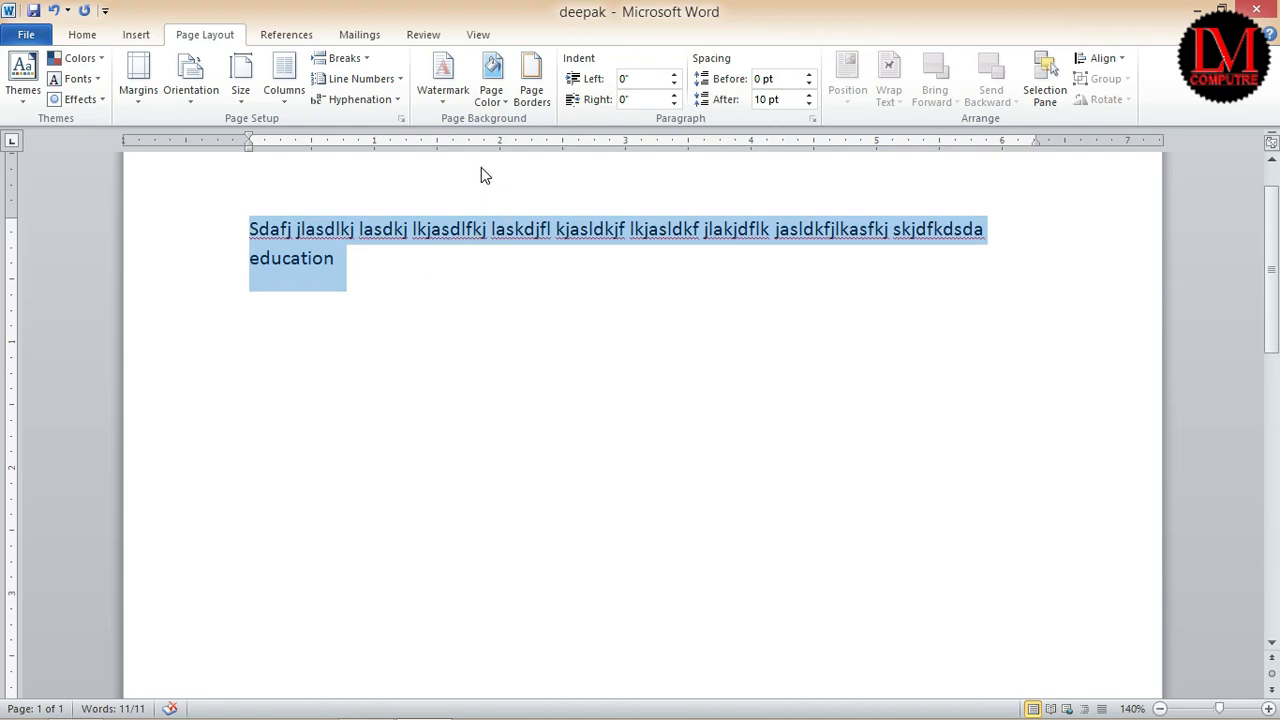
{"action": "type", "text": "=rand"}
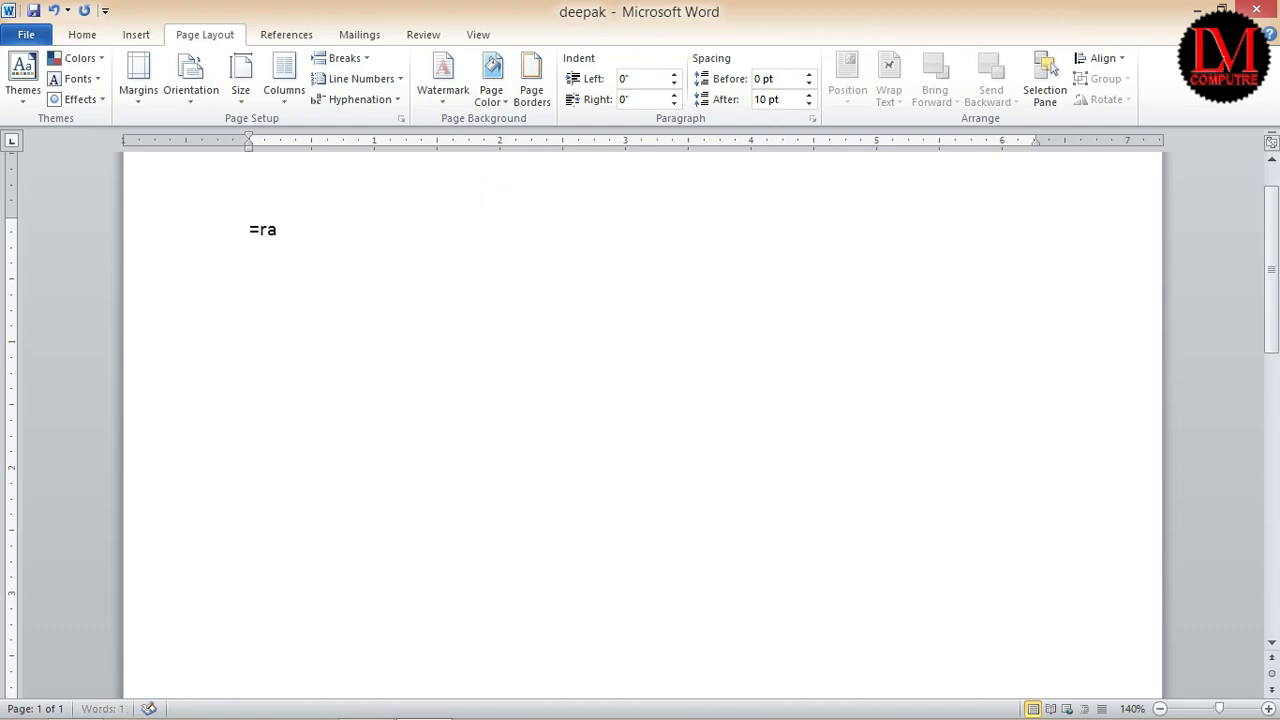
{"action": "key", "text": "Return"}
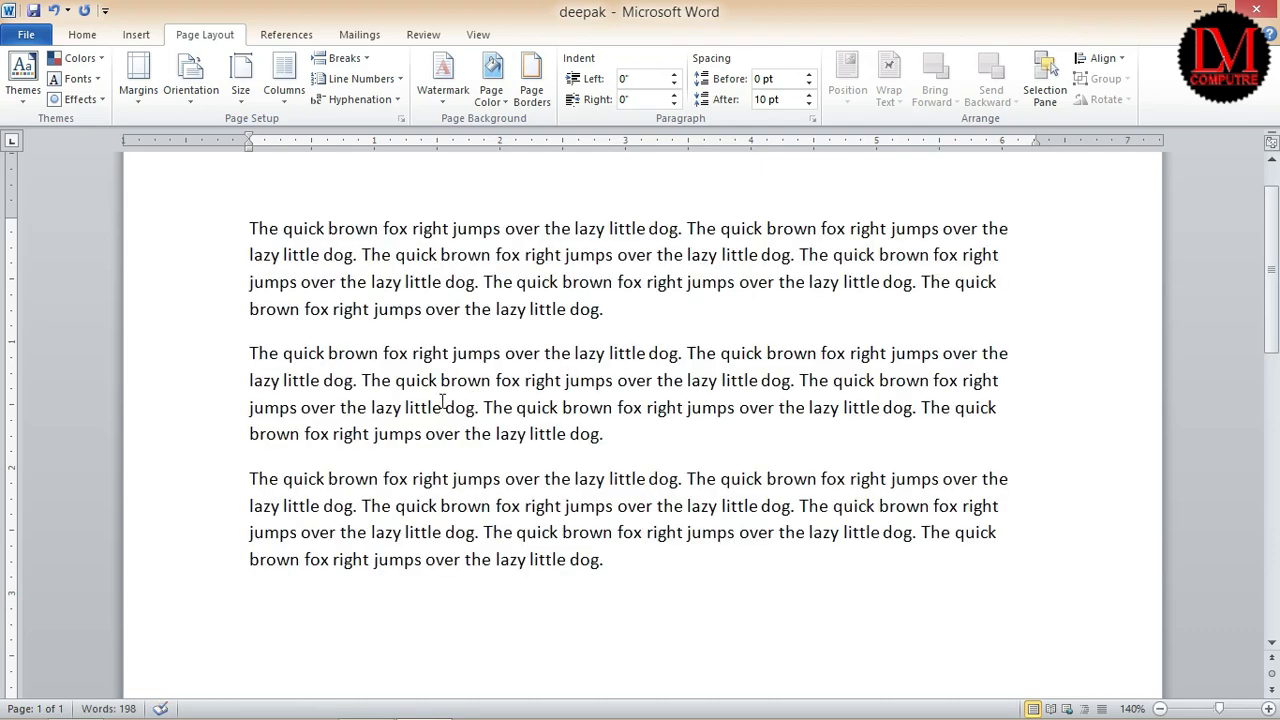
{"action": "scroll", "coordinate": [443, 400], "scroll_direction": "down", "scroll_amount": 2}
{"action": "scroll", "coordinate": [470, 425], "scroll_direction": "up", "scroll_amount": 3}
{"action": "scroll", "coordinate": [608, 466], "scroll_direction": "down", "scroll_amount": 2}
{"action": "scroll", "coordinate": [614, 467], "scroll_direction": "up", "scroll_amount": 1}
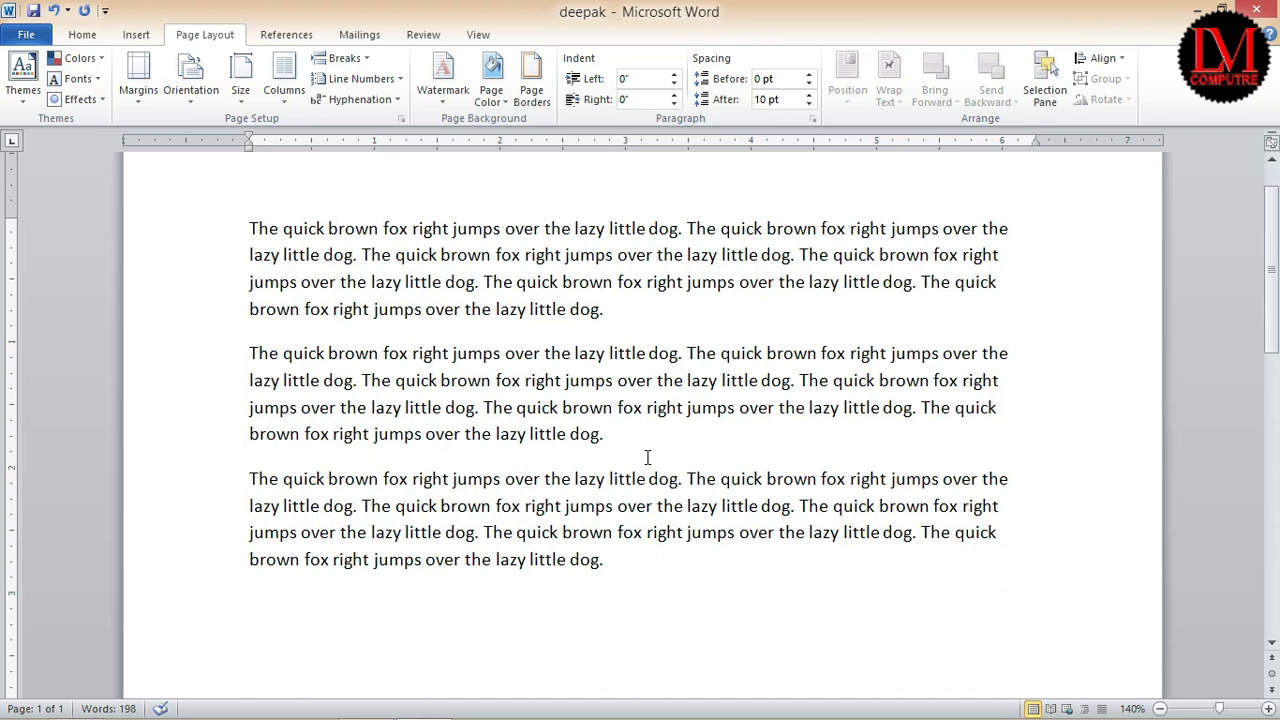
- Apply a custom picture watermark using the LOGO picture from the Youtube Material folder on the Desktop and check it on the page
{"action": "left_click", "coordinate": [430, 95]}
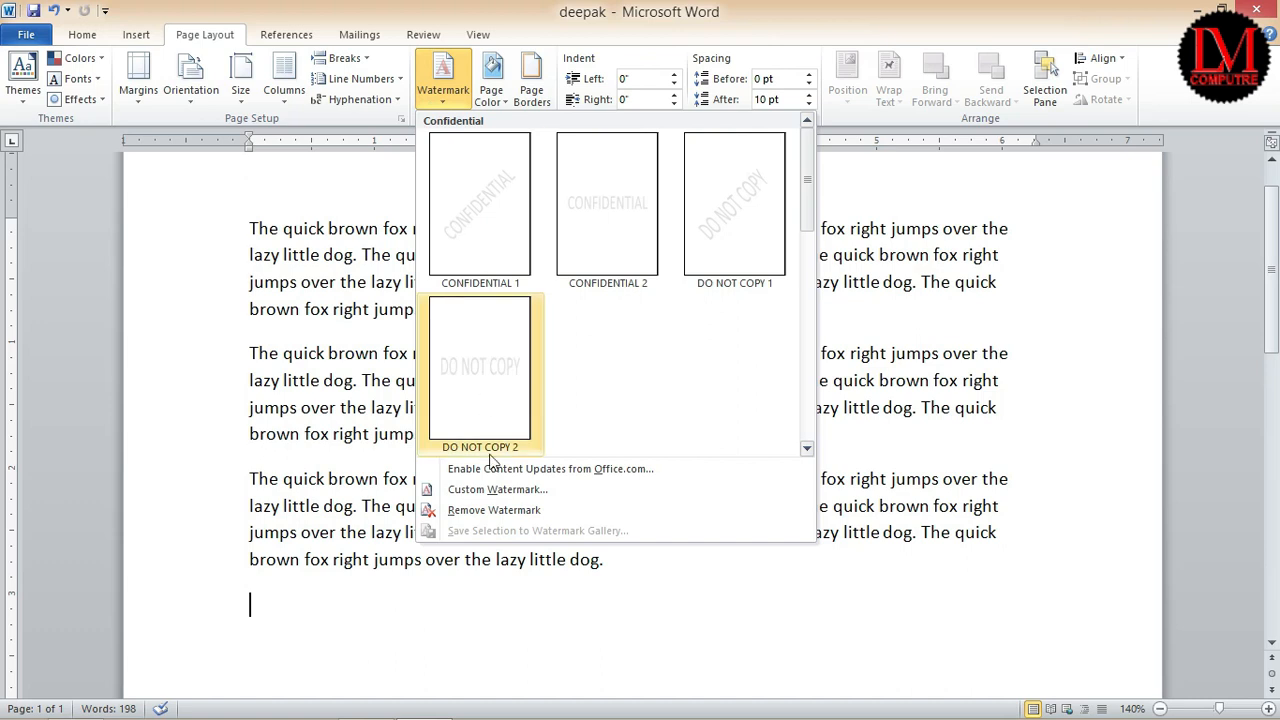
{"action": "left_click", "coordinate": [495, 490]}
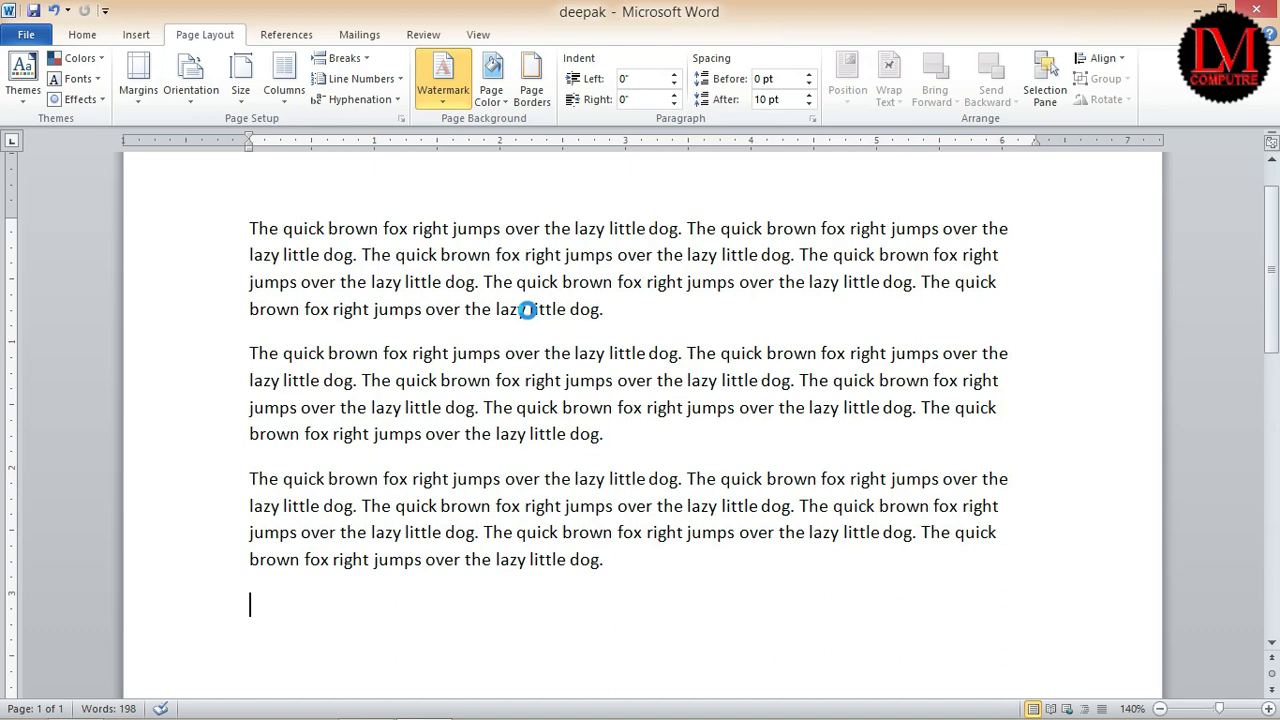
{"action": "left_click", "coordinate": [479, 259]}
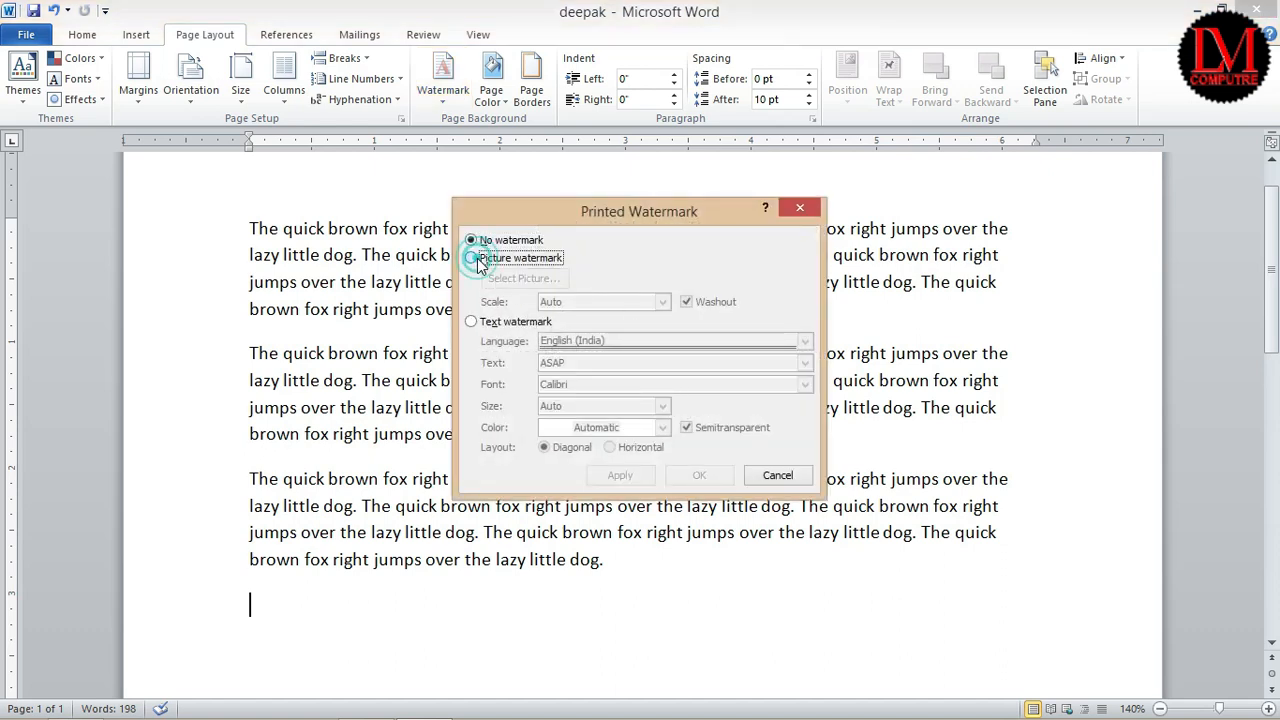
{"action": "left_click", "coordinate": [519, 278]}
{"action": "left_click", "coordinate": [534, 387]}
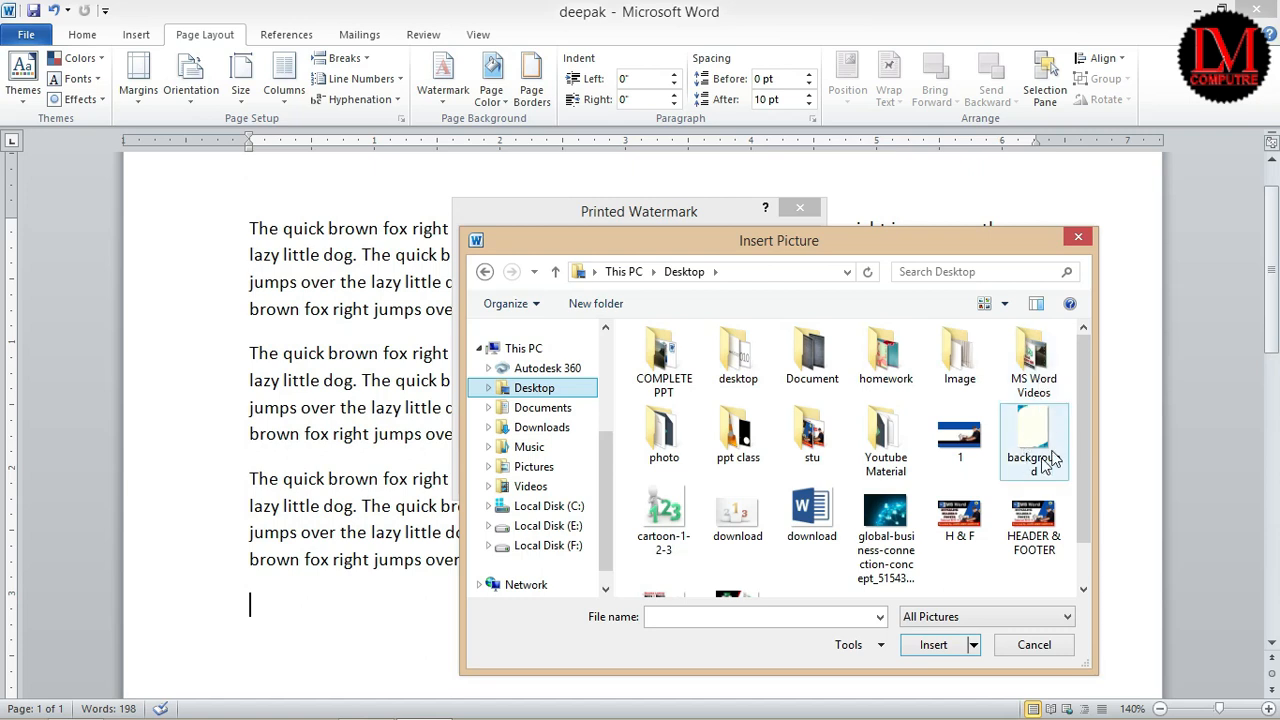
{"action": "scroll", "coordinate": [1077, 425], "scroll_direction": "down", "scroll_amount": 2}
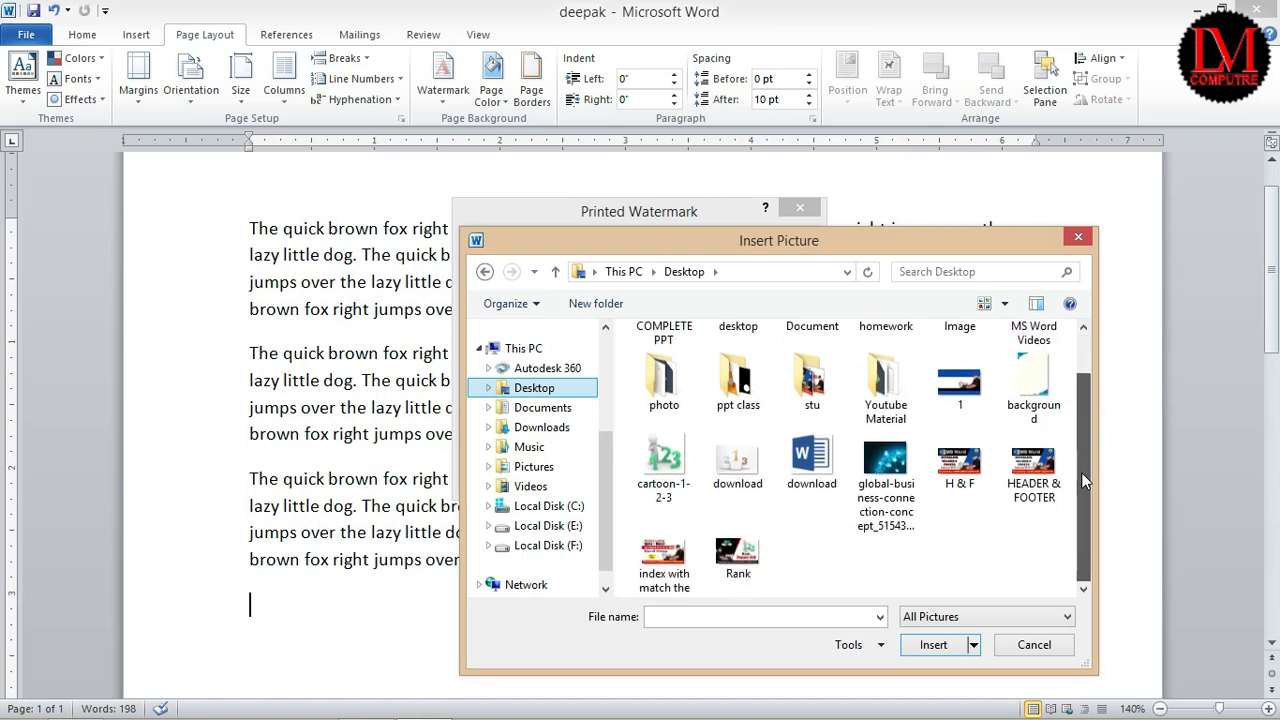
{"action": "double_click", "coordinate": [870, 390]}
{"action": "left_click", "coordinate": [1012, 380]}
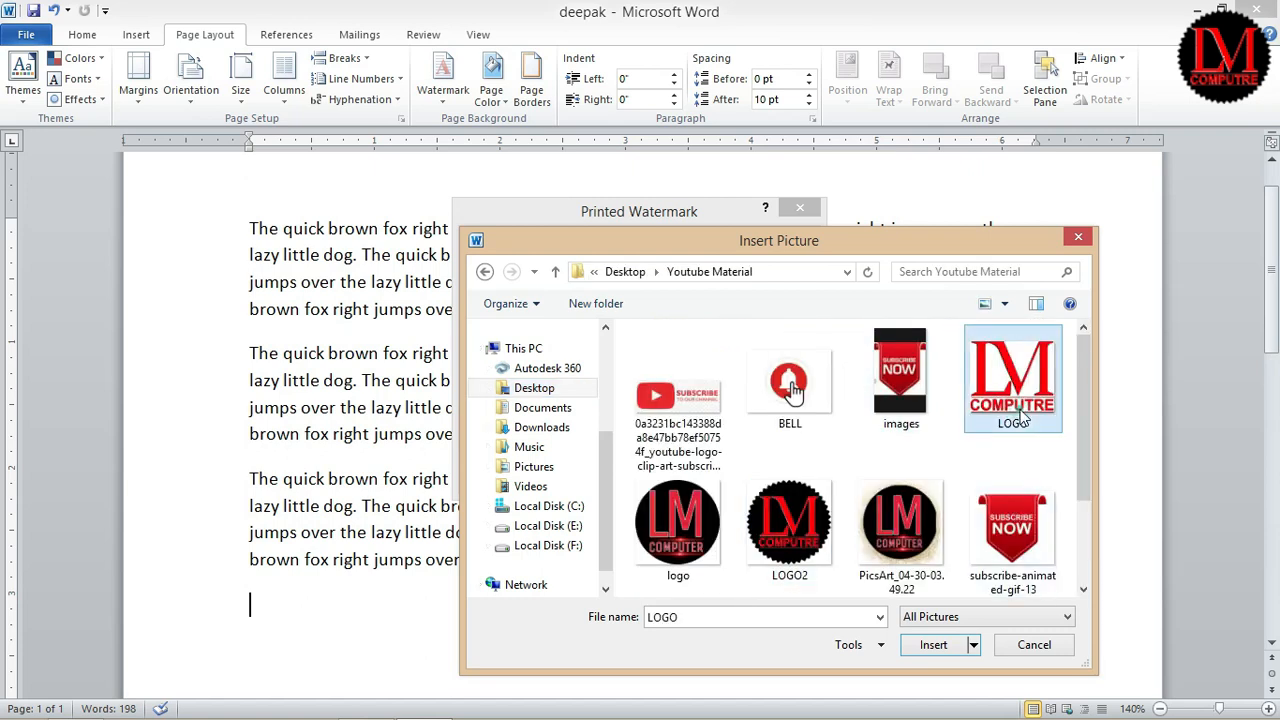
{"action": "left_click", "coordinate": [925, 644]}
{"action": "left_click", "coordinate": [621, 476]}
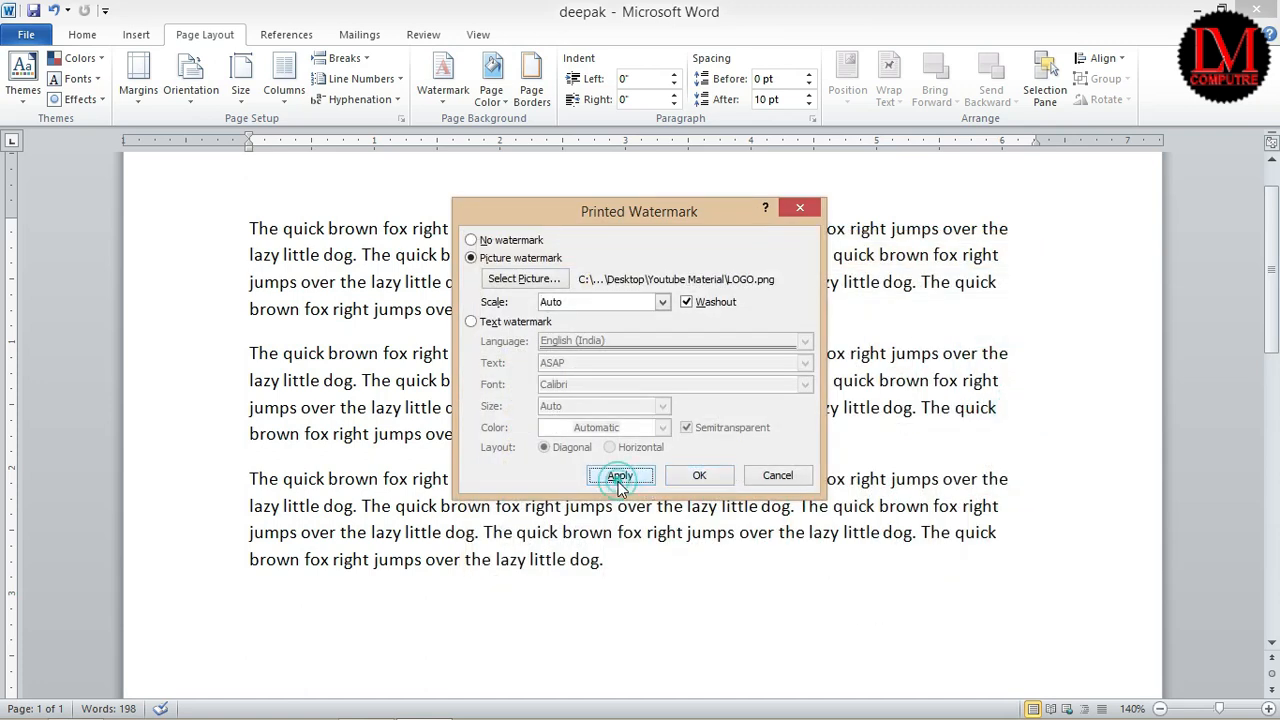
{"action": "left_click", "coordinate": [777, 475]}
{"action": "scroll", "coordinate": [779, 476], "scroll_direction": "down", "scroll_amount": 8}
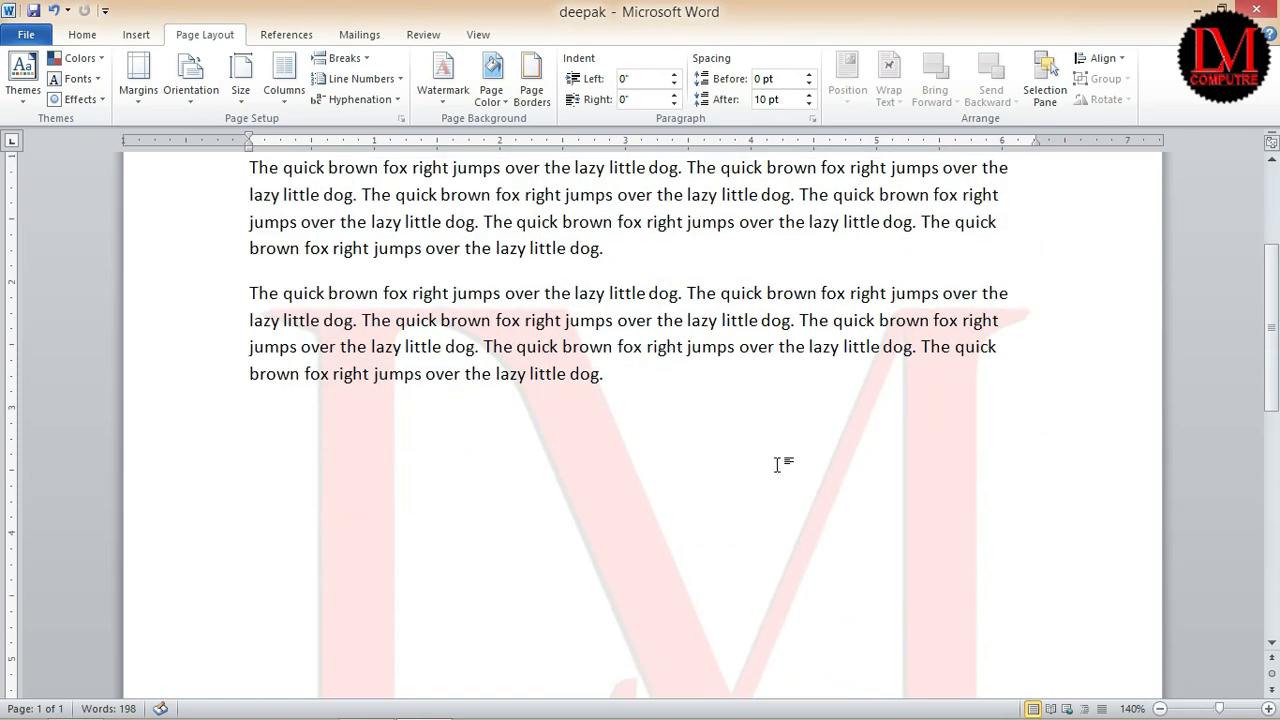
{"action": "scroll", "coordinate": [779, 476], "scroll_direction": "up", "scroll_amount": 1}
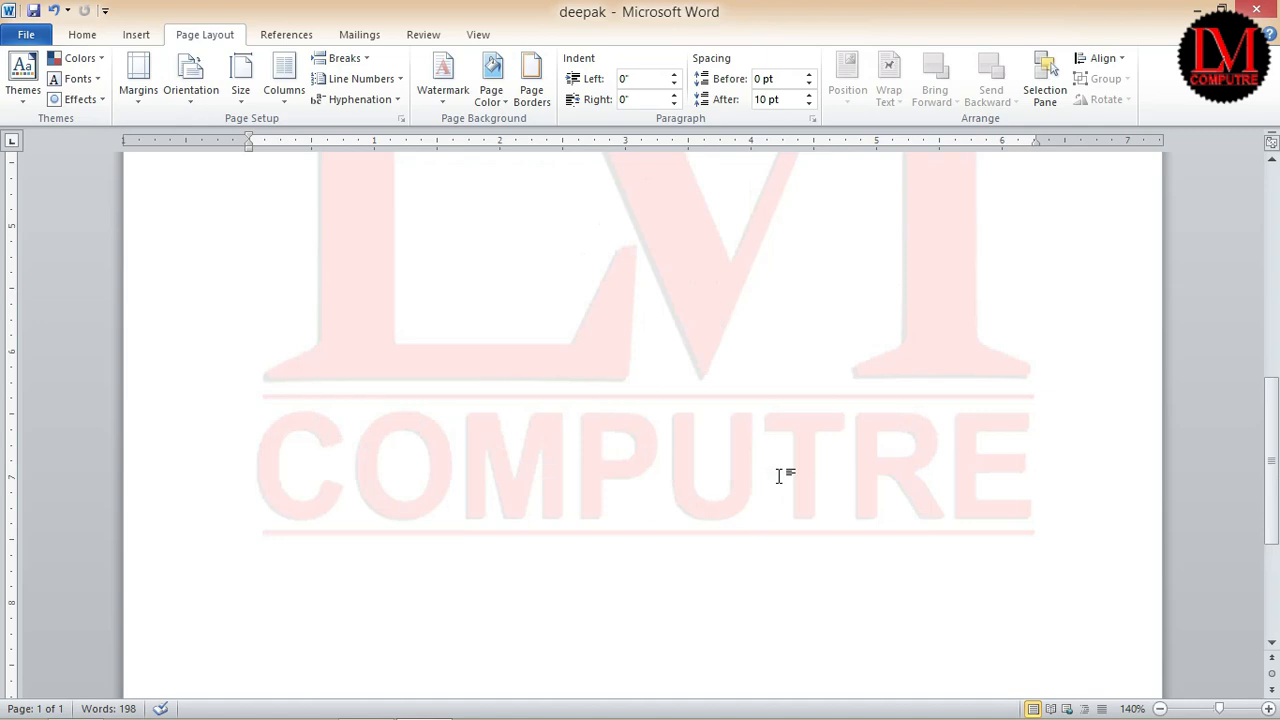
{"action": "scroll", "coordinate": [779, 476], "scroll_direction": "up", "scroll_amount": 5}
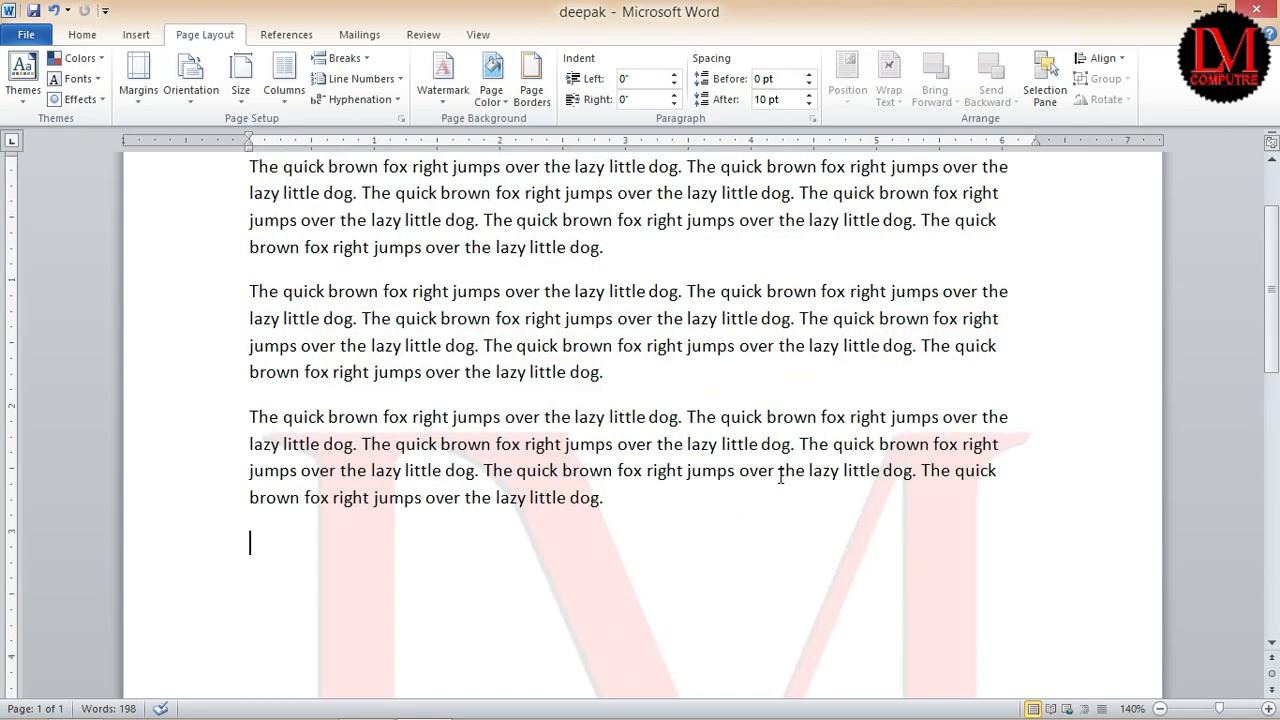
- Choose the LOGO picture again for the custom watermark and apply it at a scale of 50%
{"action": "left_click", "coordinate": [443, 78]}
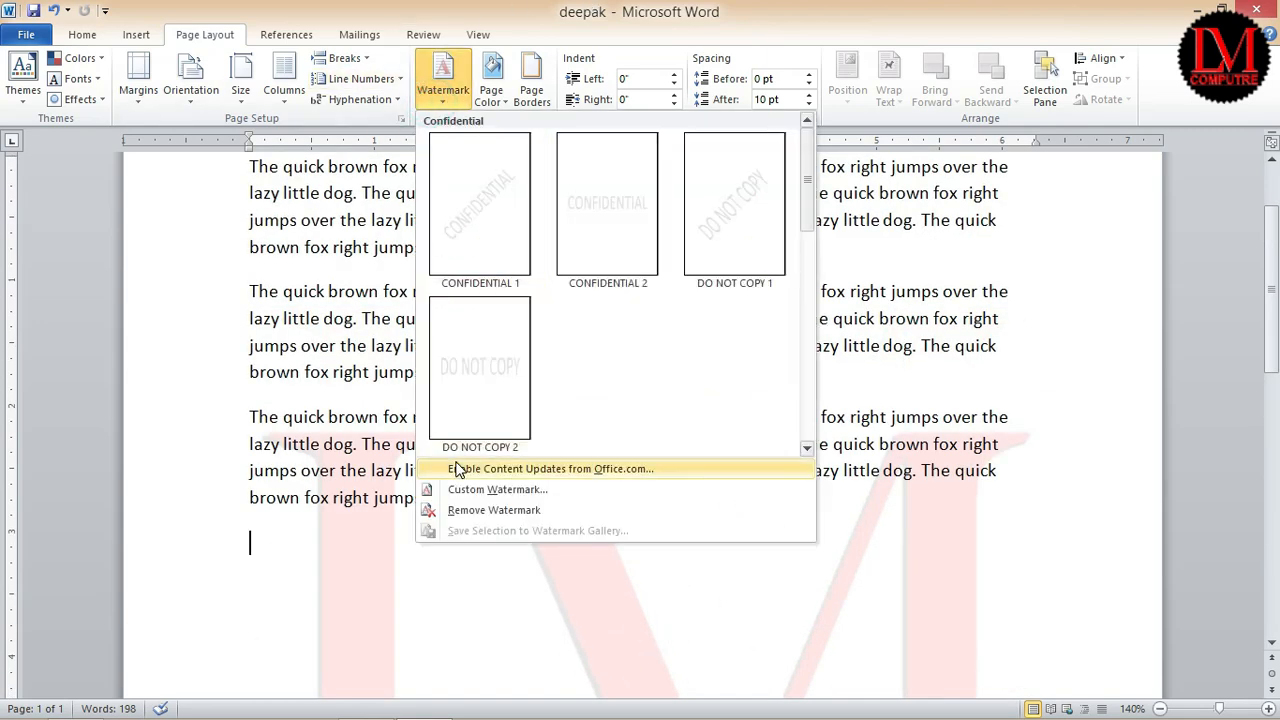
{"action": "left_click", "coordinate": [492, 489]}
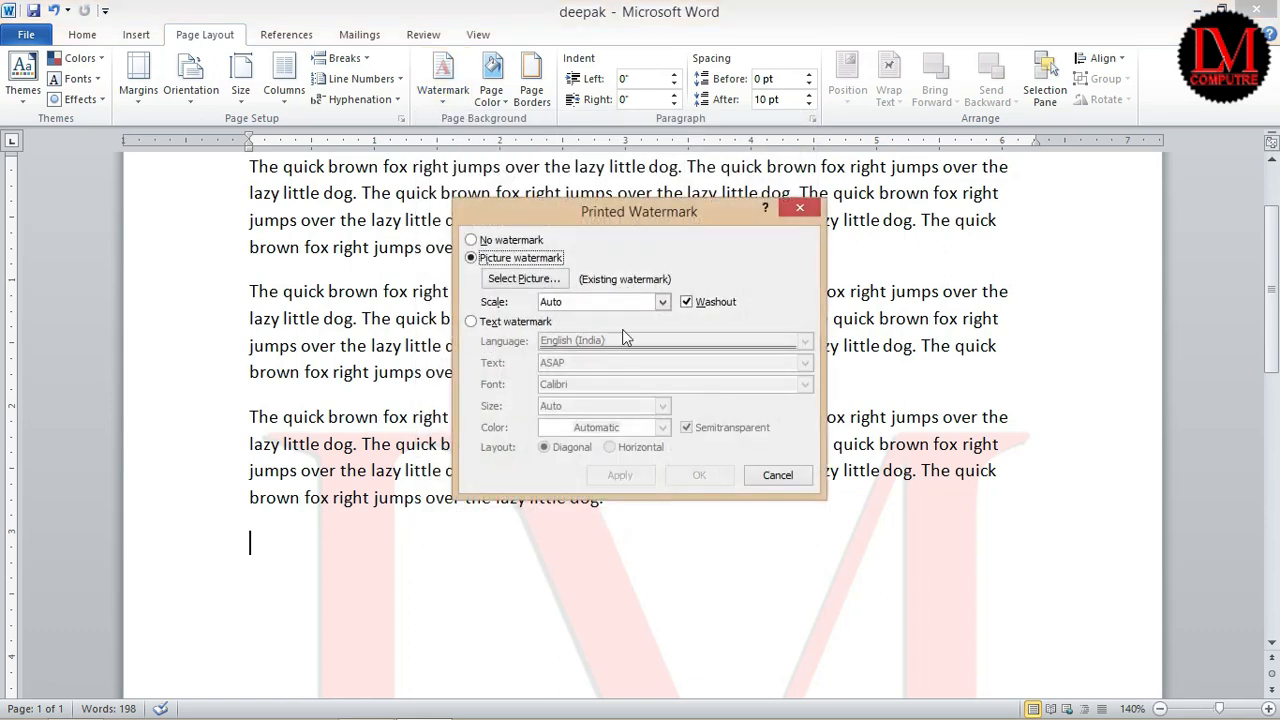
{"action": "left_click", "coordinate": [522, 279]}
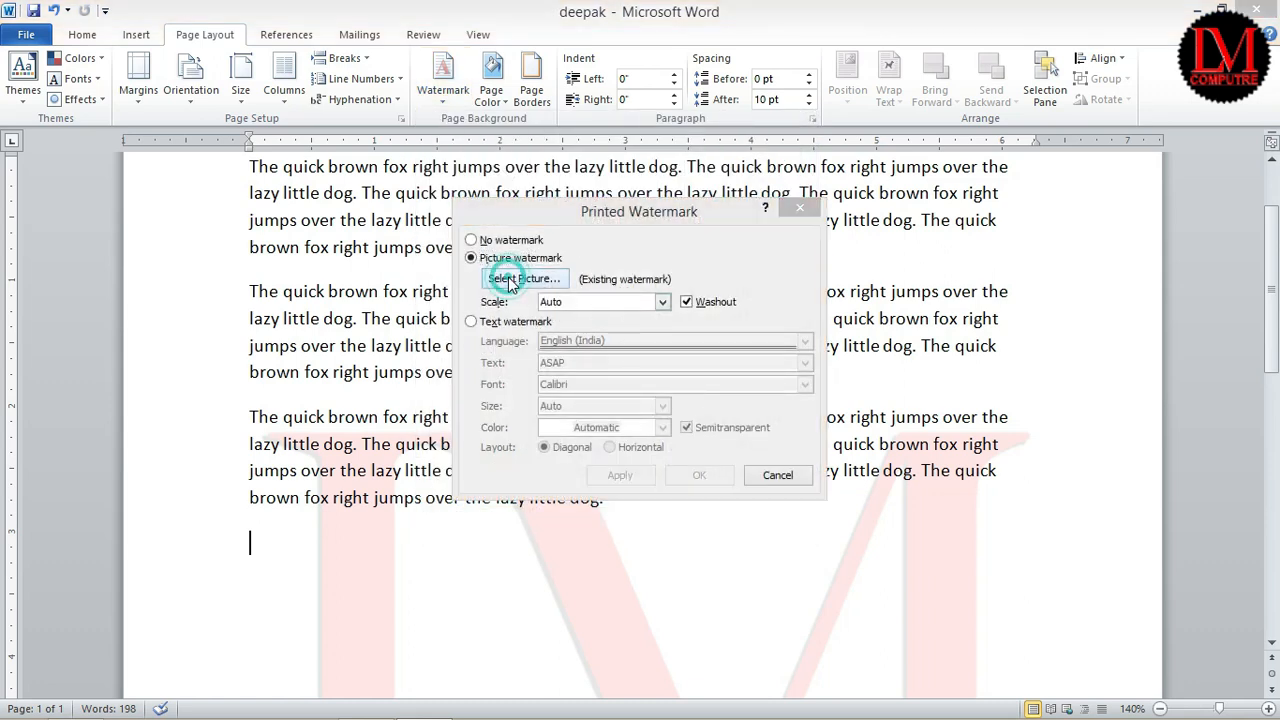
{"action": "left_click", "coordinate": [1009, 384]}
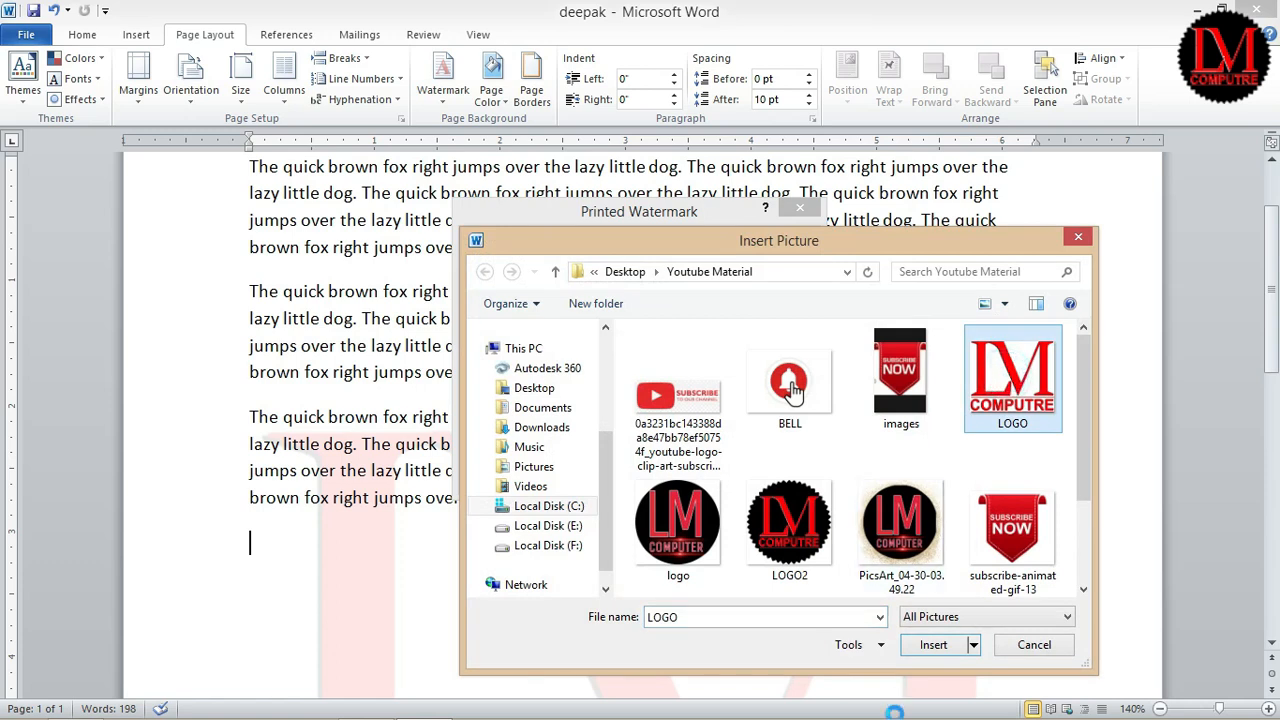
{"action": "left_click", "coordinate": [933, 646]}
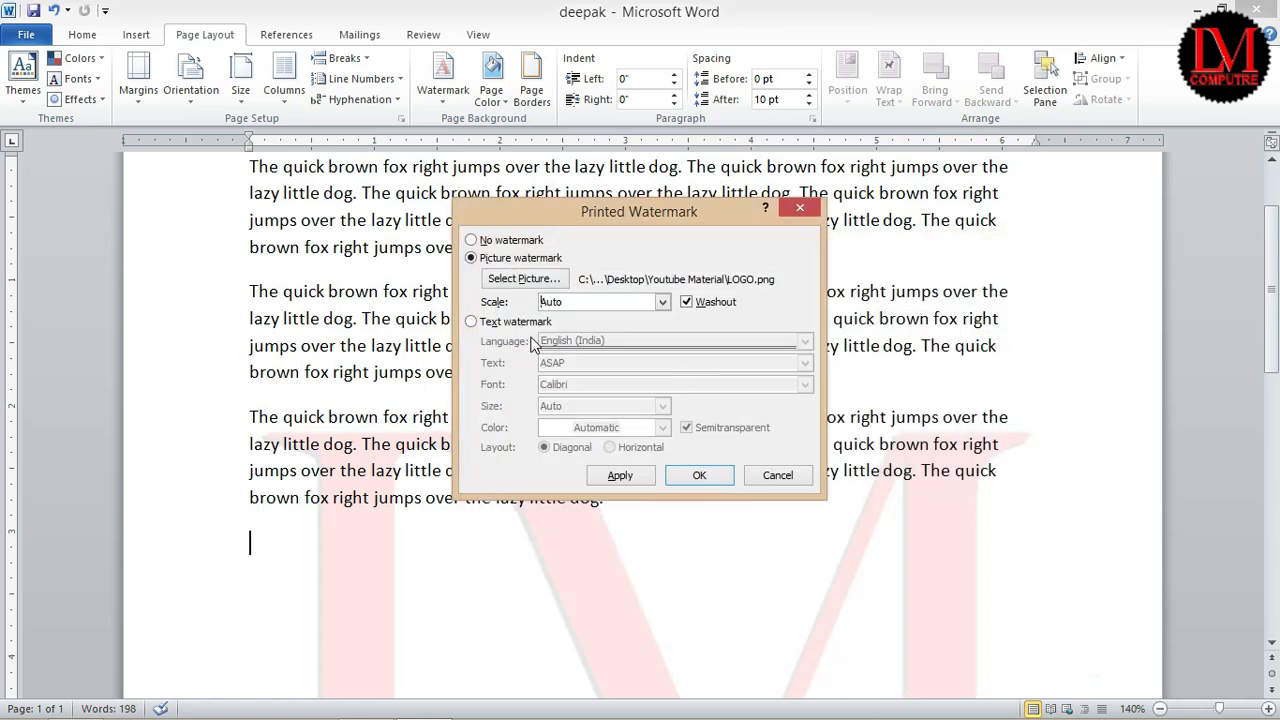
{"action": "left_click", "coordinate": [665, 305]}
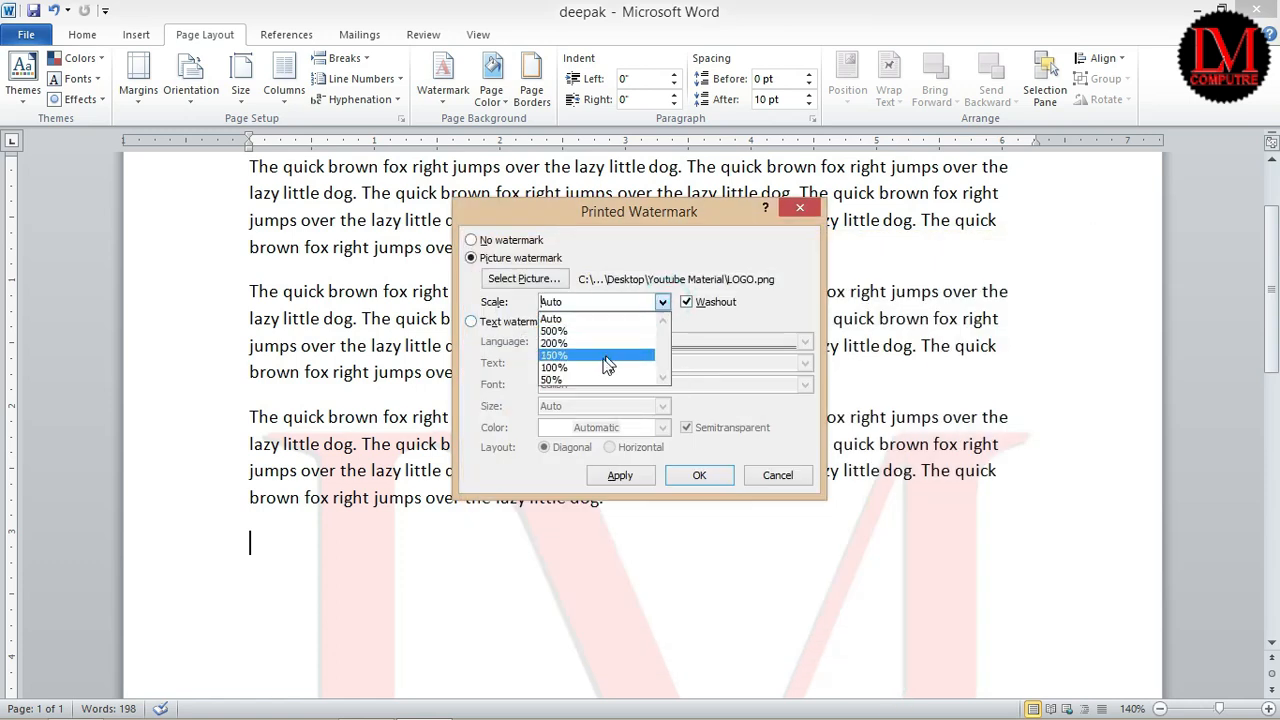
{"action": "left_click", "coordinate": [574, 394]}
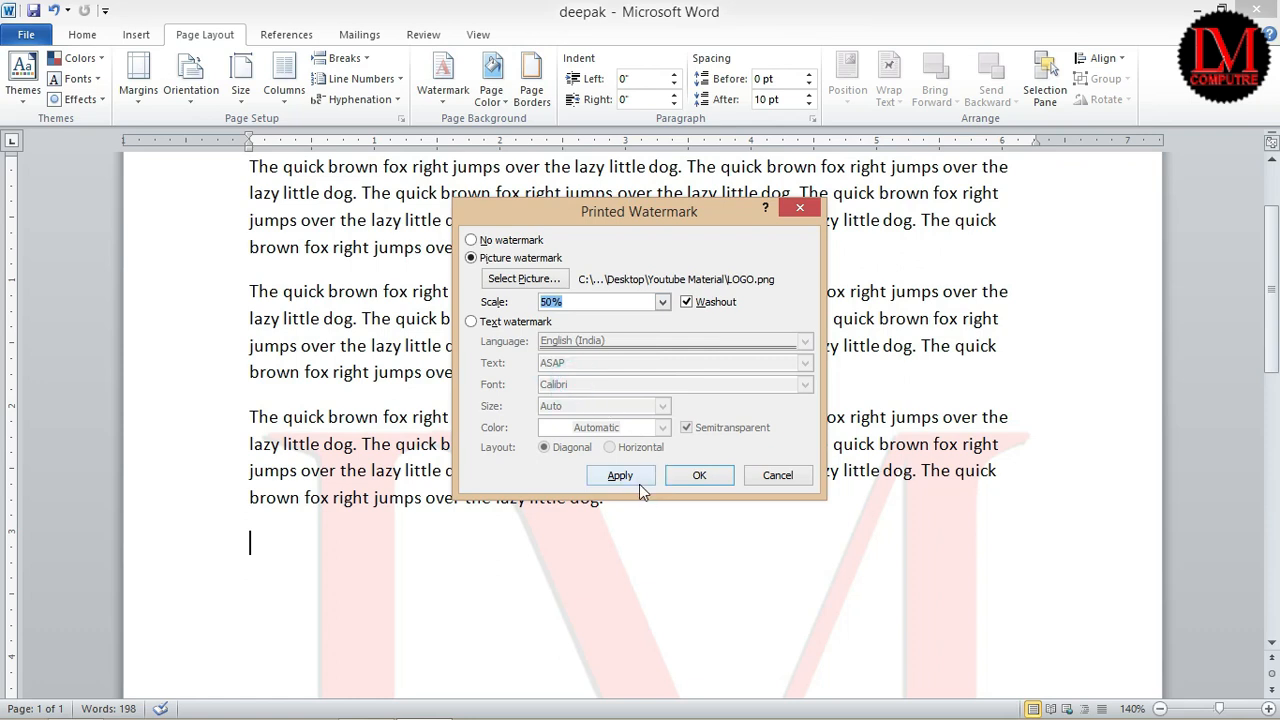
{"action": "left_click", "coordinate": [621, 476]}
{"action": "left_click", "coordinate": [778, 475]}
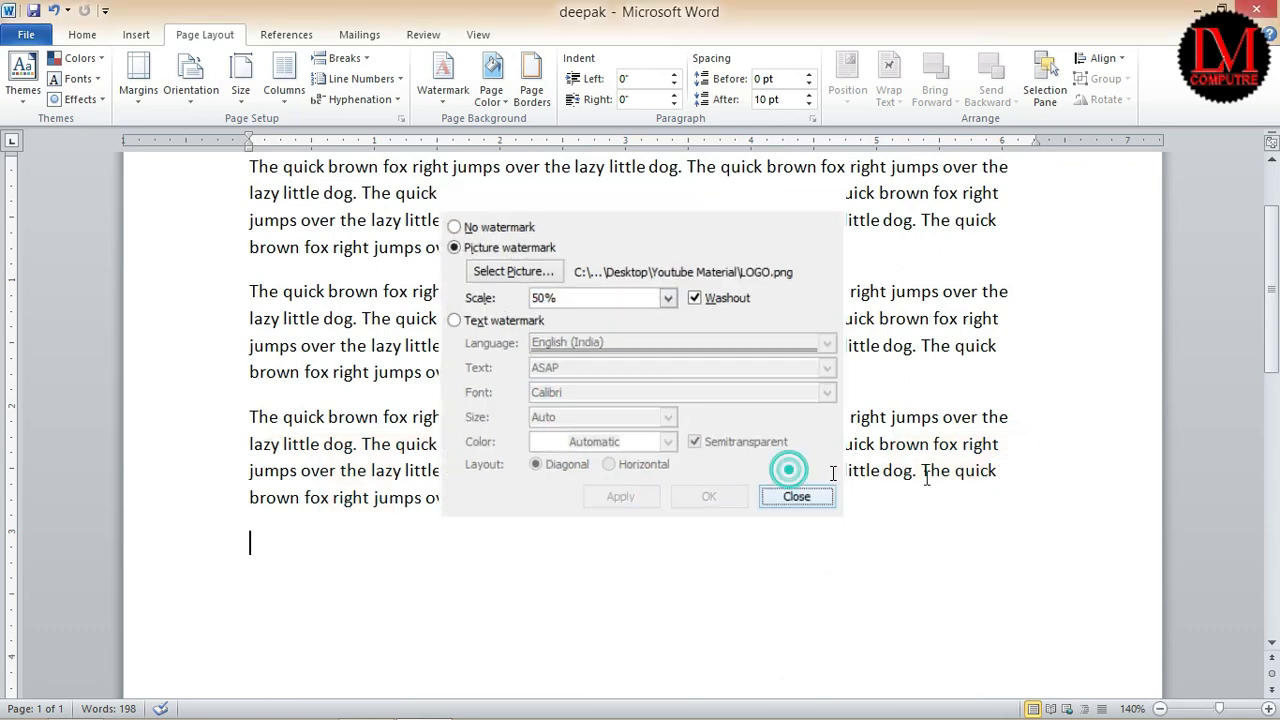
{"action": "scroll", "coordinate": [1000, 477], "scroll_direction": "down", "scroll_amount": 6}
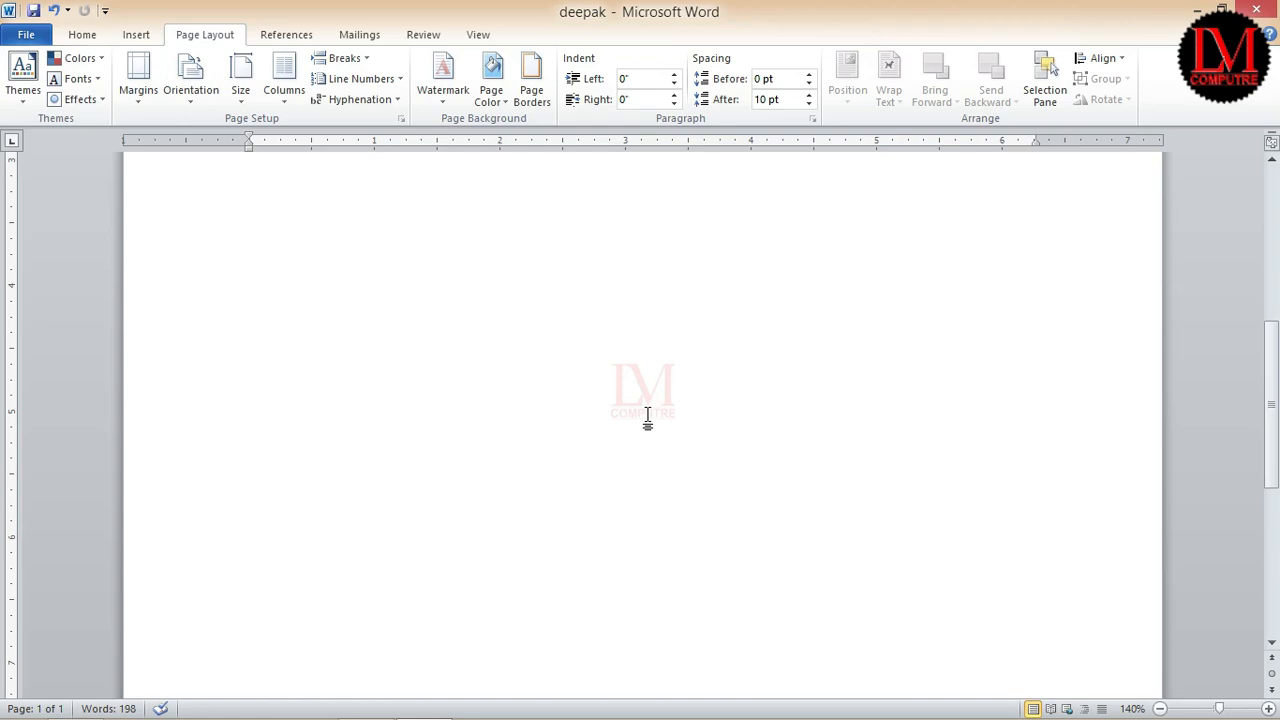
- Remove the picture watermark and add a custom text watermark reading "LEAR MORE COMPUTER"
{"action": "left_click", "coordinate": [432, 94]}
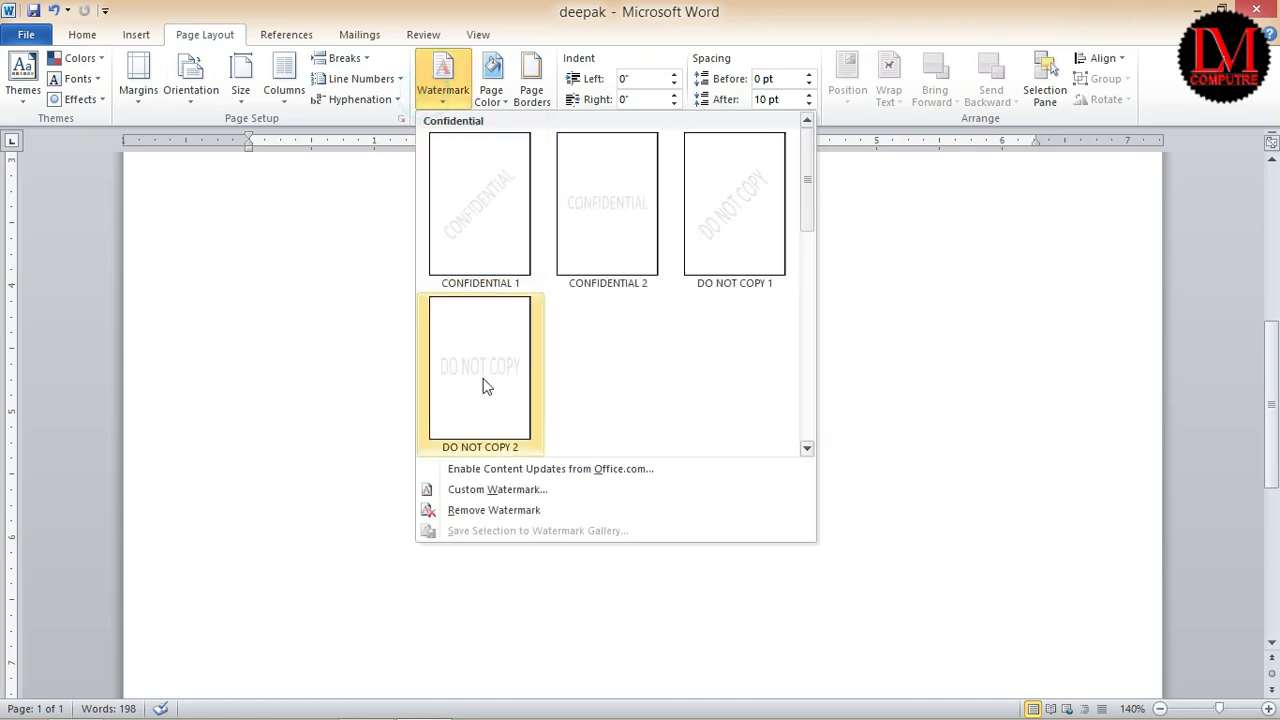
{"action": "left_click", "coordinate": [492, 516]}
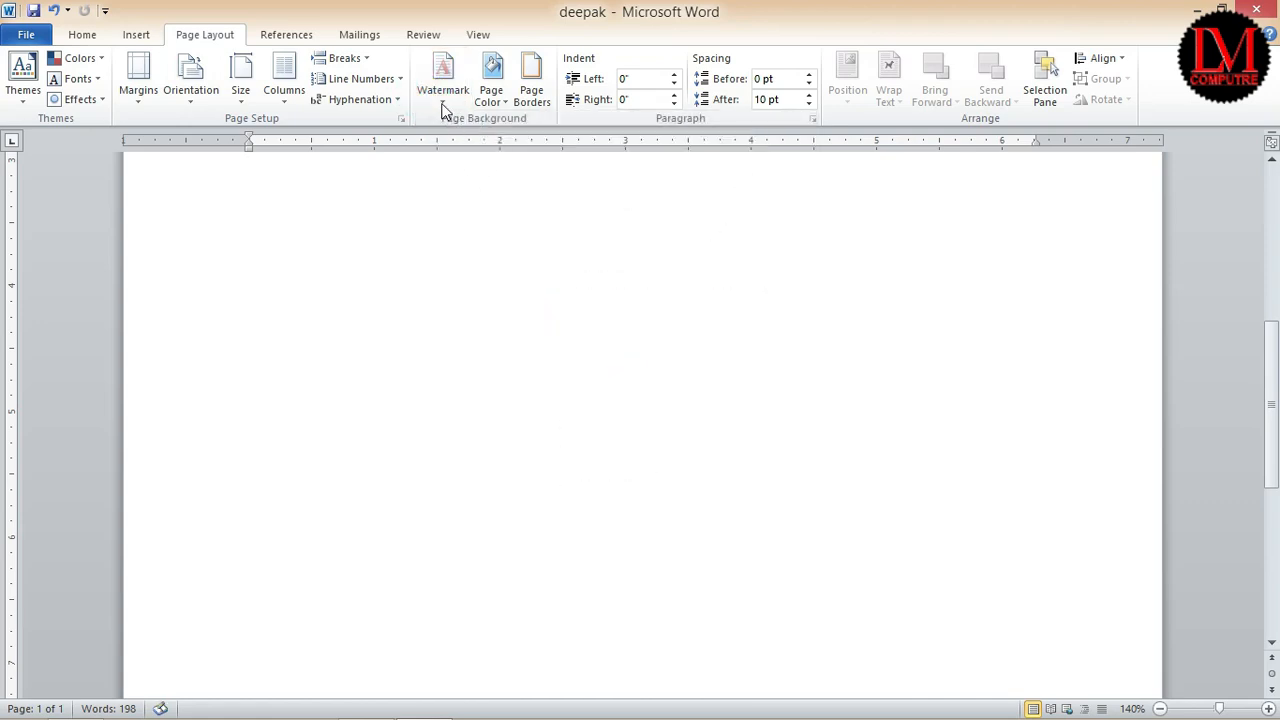
{"action": "left_click", "coordinate": [443, 88]}
{"action": "left_click", "coordinate": [500, 490]}
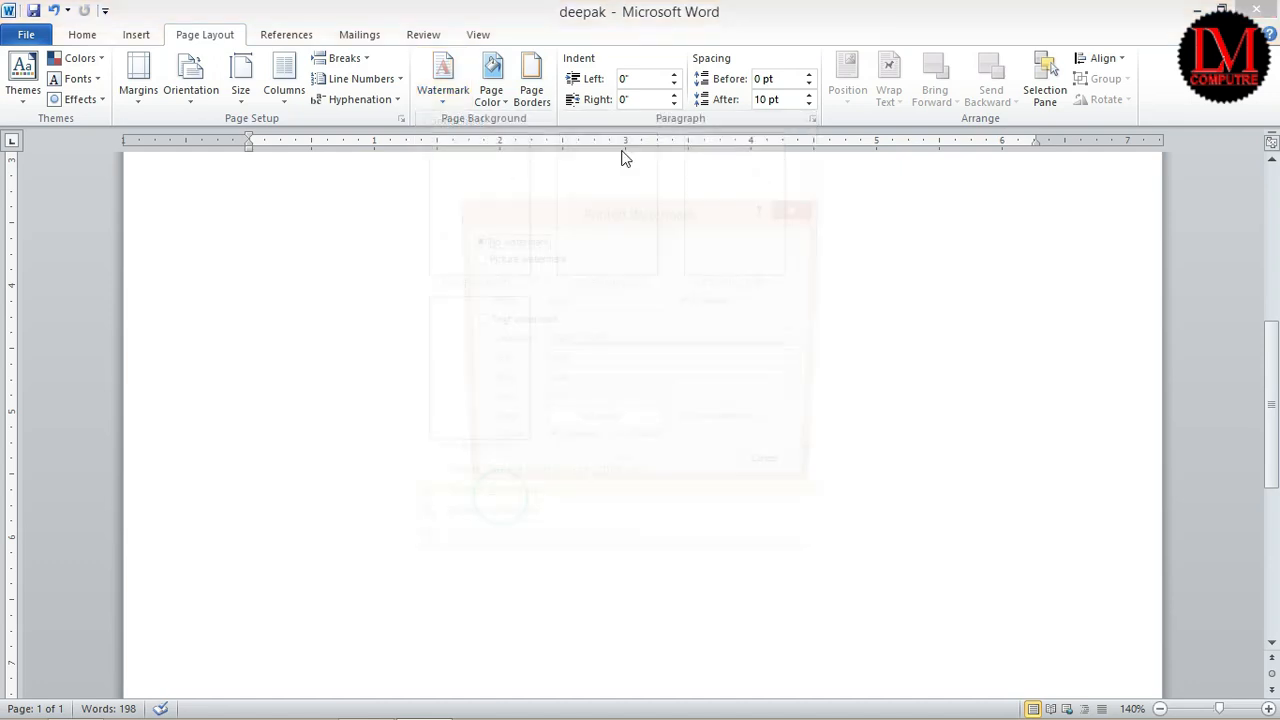
{"action": "left_click", "coordinate": [489, 323]}
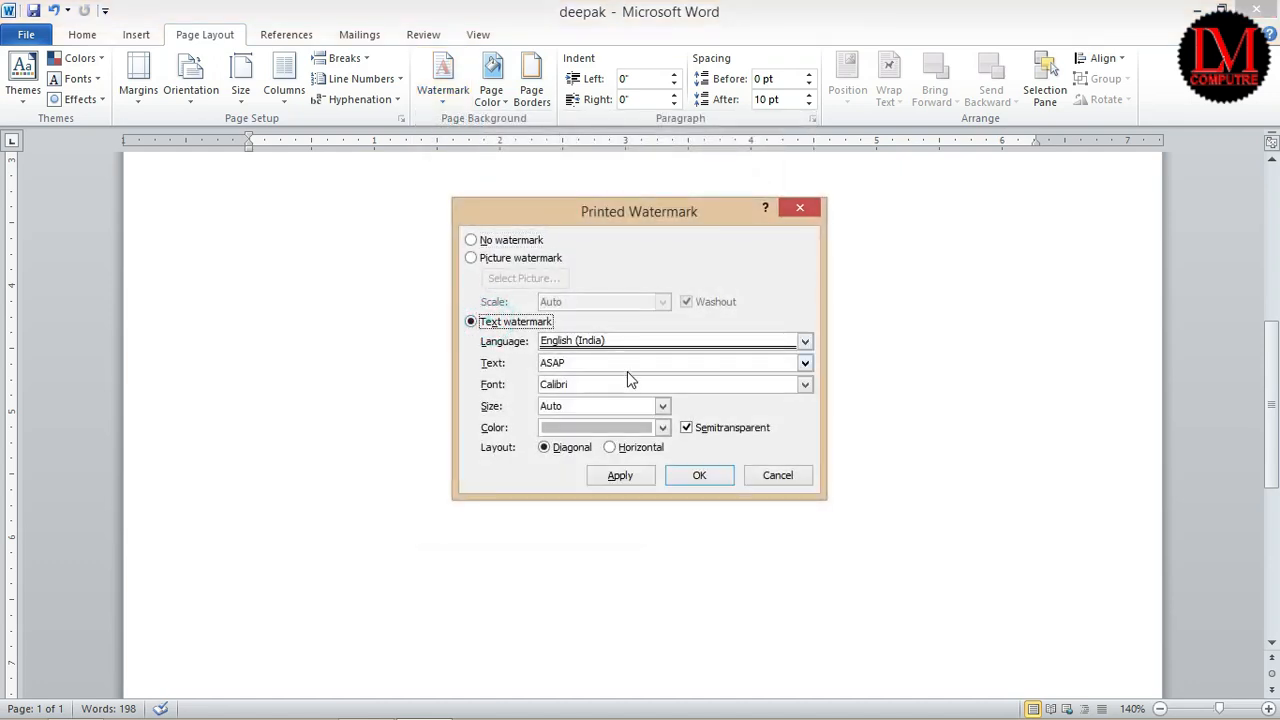
{"action": "left_click_drag", "start_coordinate": [603, 365], "coordinate": [524, 370]}
{"action": "type", "text": "LEAR MORE COMPUTER"}
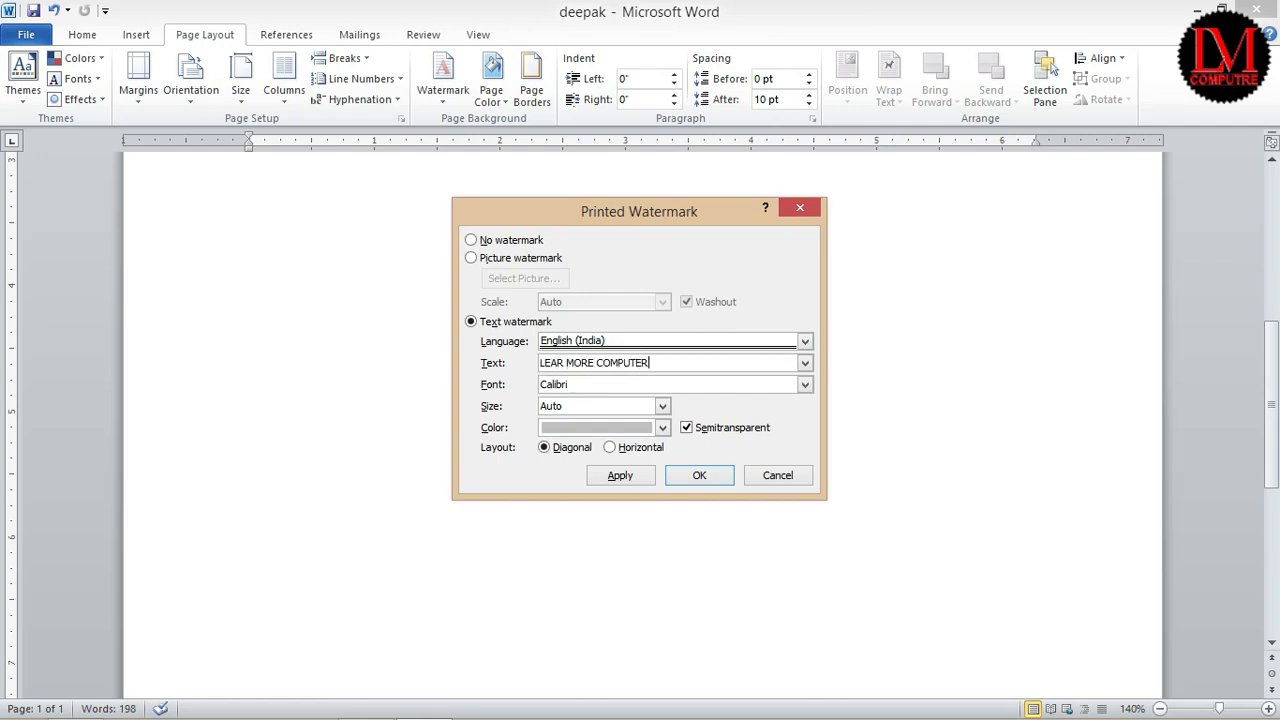
{"action": "left_click", "coordinate": [704, 478]}
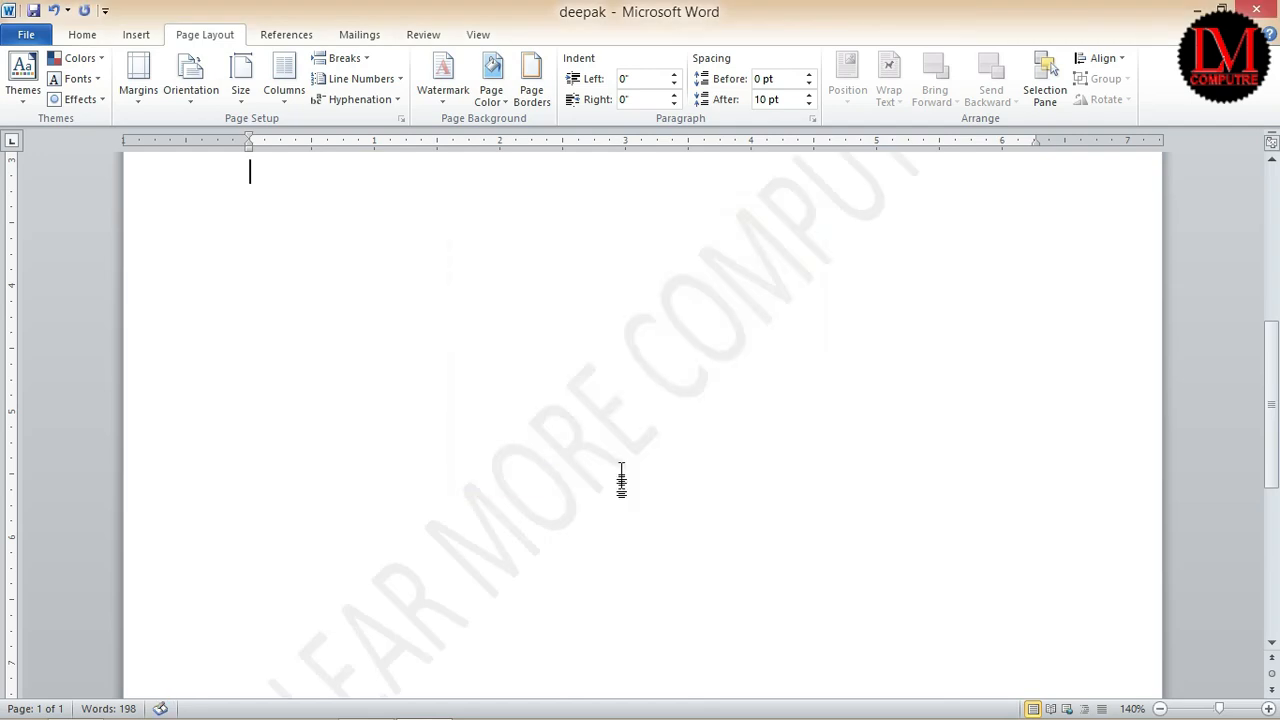
{"action": "scroll", "coordinate": [677, 408], "scroll_direction": "down", "scroll_amount": 3}
{"action": "scroll", "coordinate": [678, 405], "scroll_direction": "up", "scroll_amount": 8}
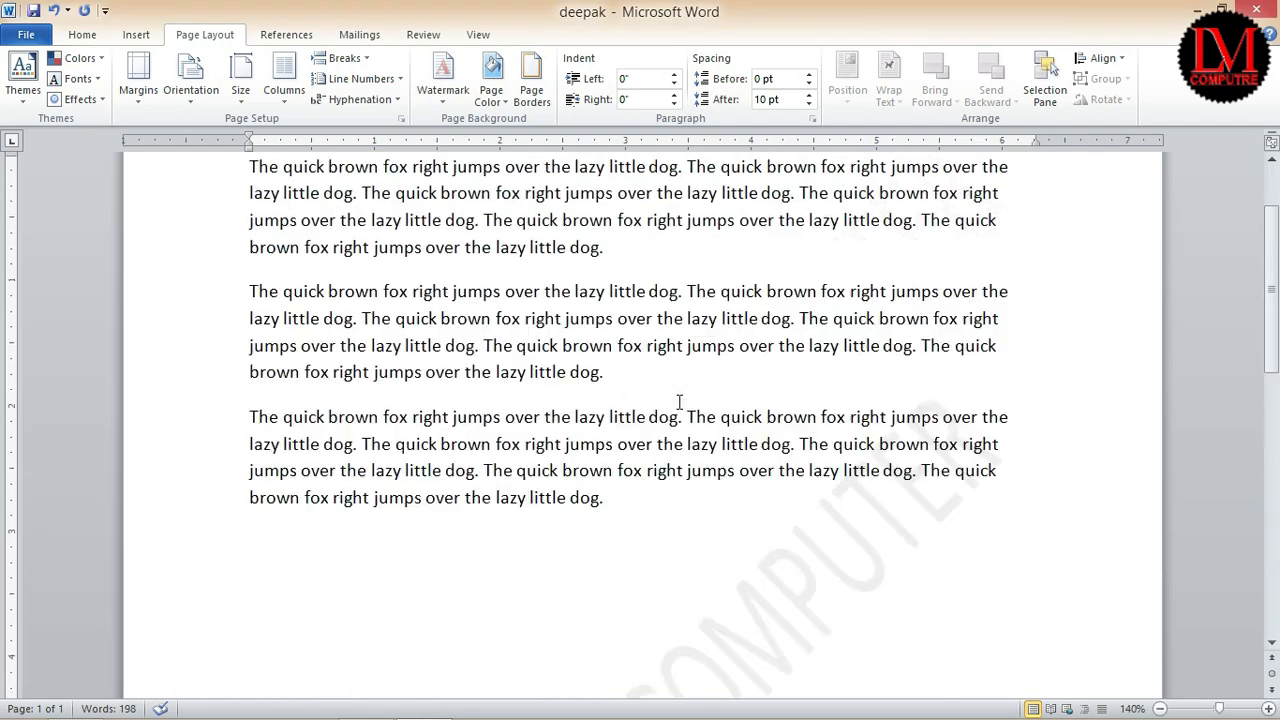
- Insert page breaks below the last paragraph and check the watermark on the added pages
{"action": "scroll", "coordinate": [678, 410], "scroll_direction": "down", "scroll_amount": 10}
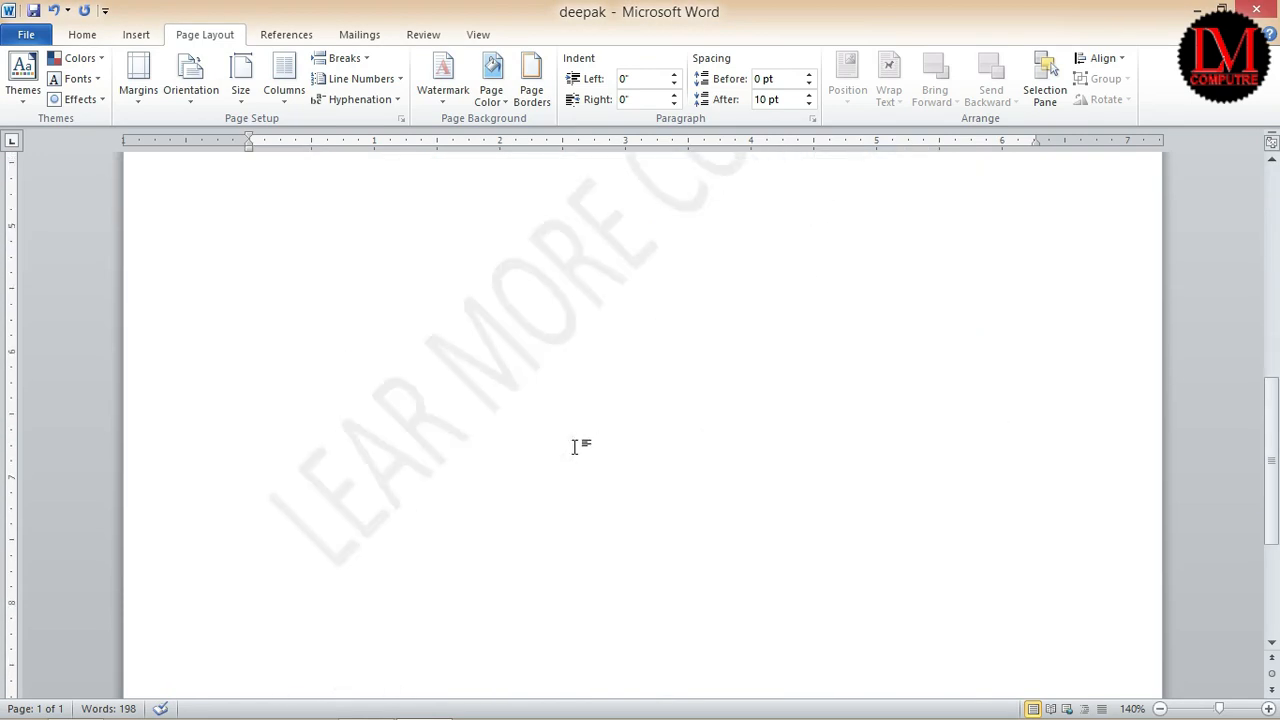
{"action": "scroll", "coordinate": [573, 445], "scroll_direction": "up", "scroll_amount": 8}
{"action": "left_click", "coordinate": [786, 486]}
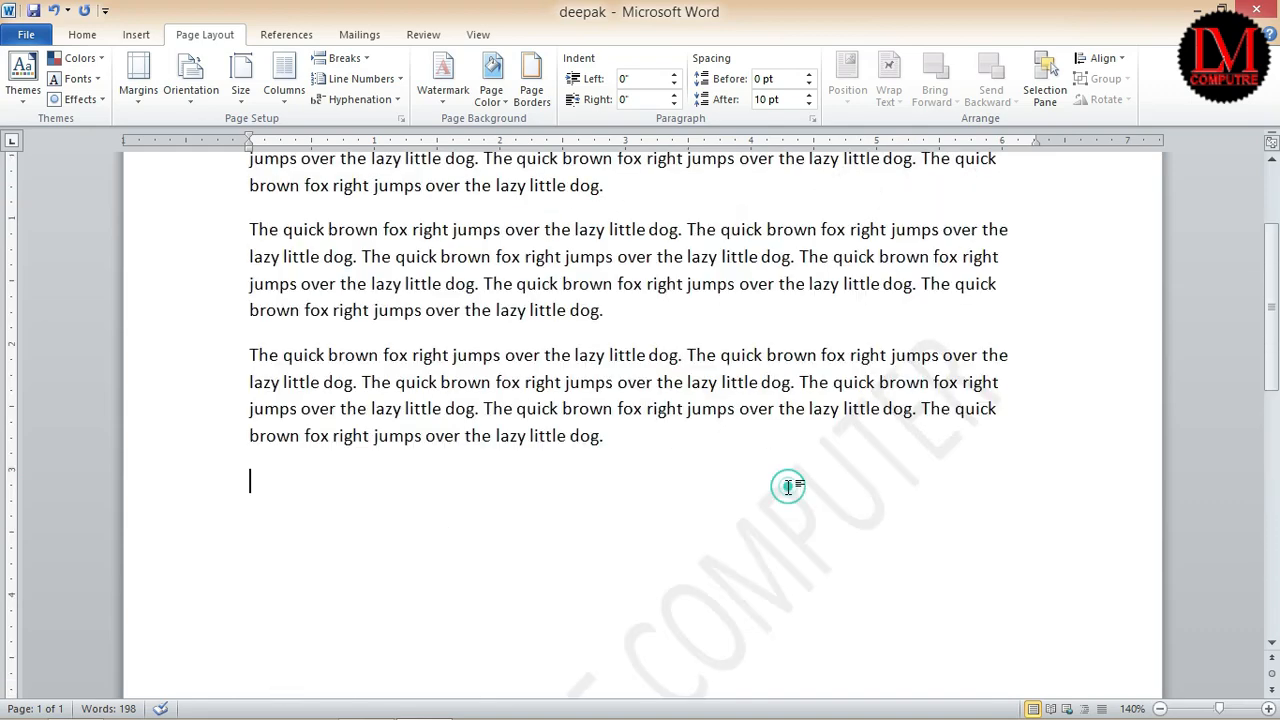
{"action": "key", "text": "ctrl+Return"}
{"action": "scroll", "coordinate": [796, 497], "scroll_direction": "down", "scroll_amount": 10}
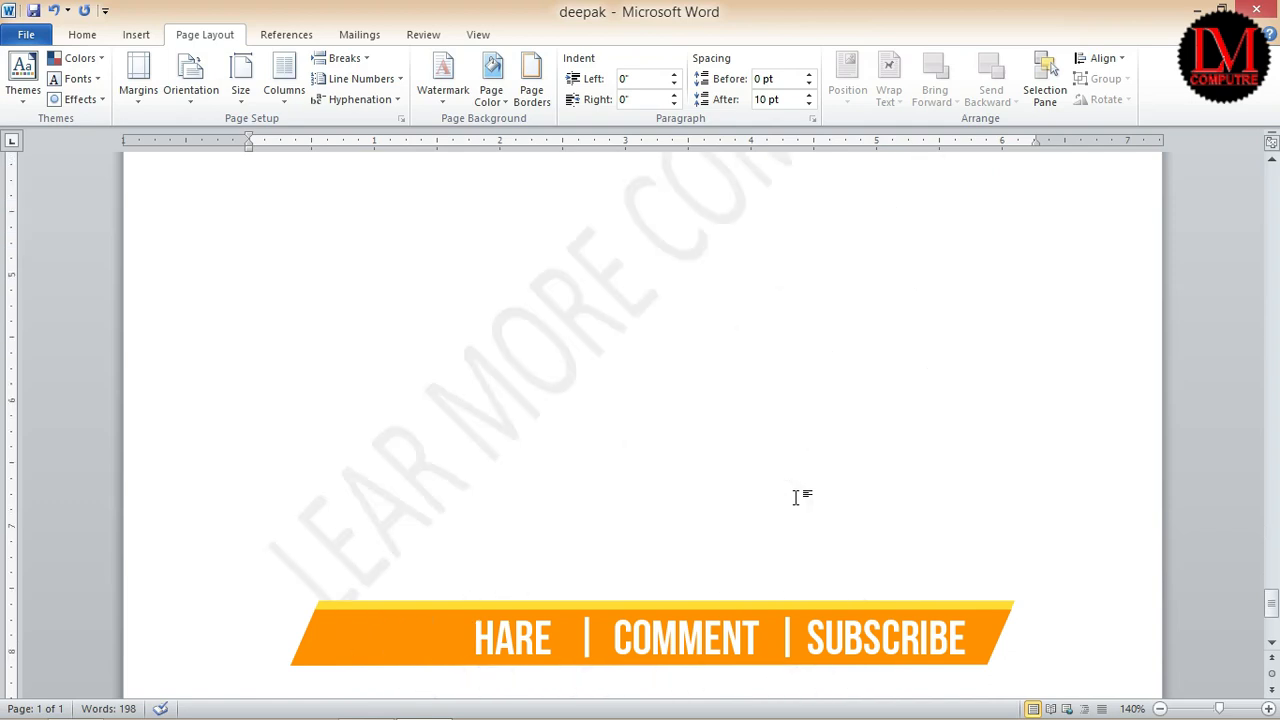
- Undo the last three page breaks and return to the first page
{"action": "key", "text": "ctrl+z"}
{"action": "key", "text": "ctrl+z"}
{"action": "key", "text": "ctrl+z"}
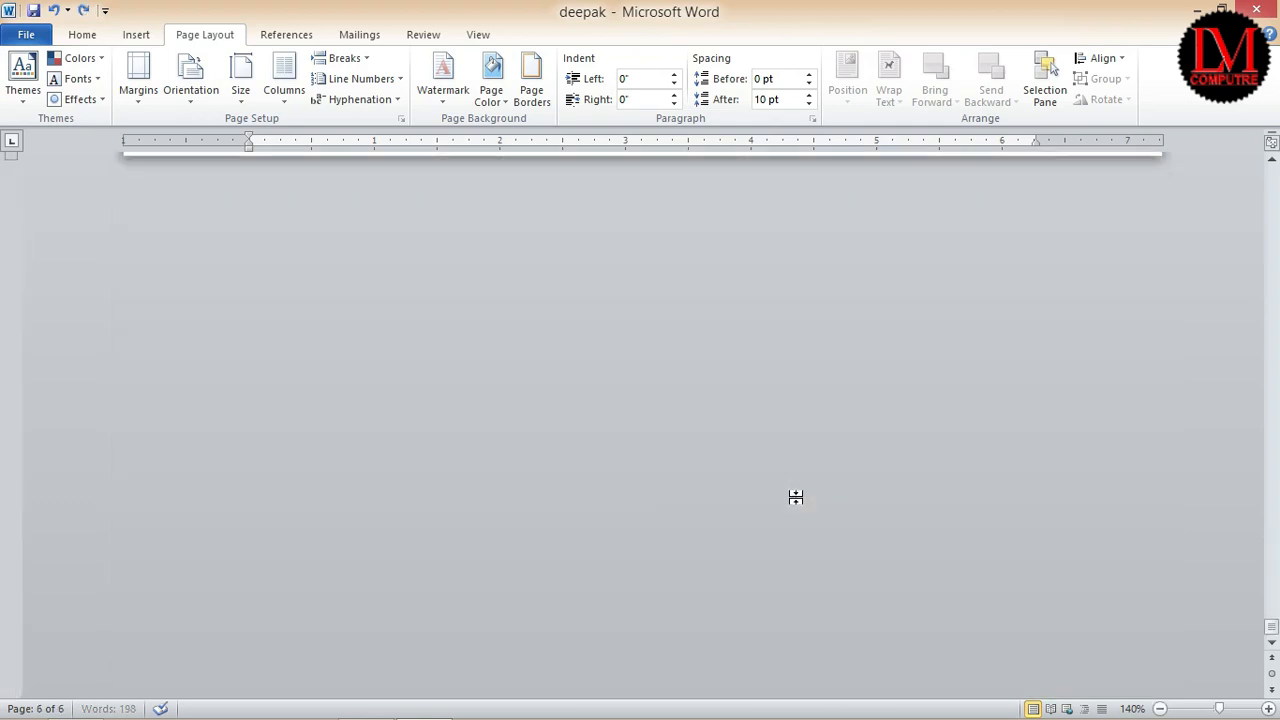
{"action": "scroll", "coordinate": [796, 497], "scroll_direction": "up", "scroll_amount": 12}
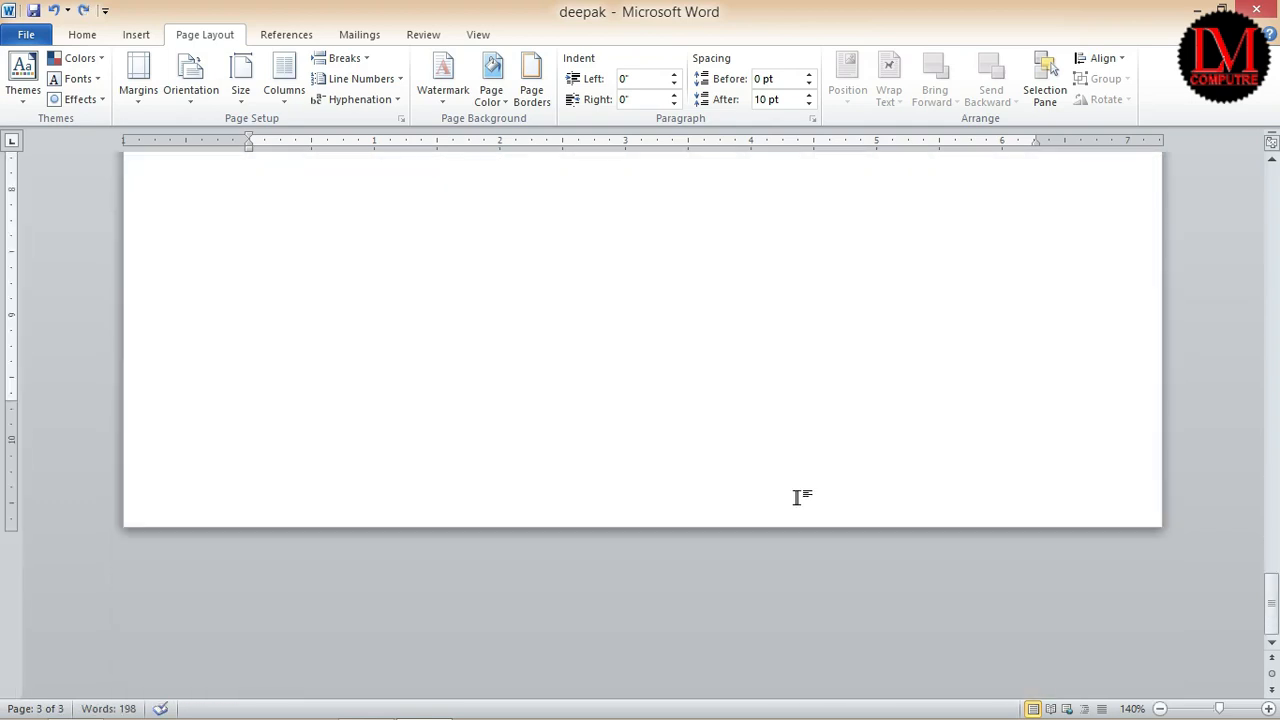
{"action": "scroll", "coordinate": [796, 497], "scroll_direction": "up", "scroll_amount": 10}
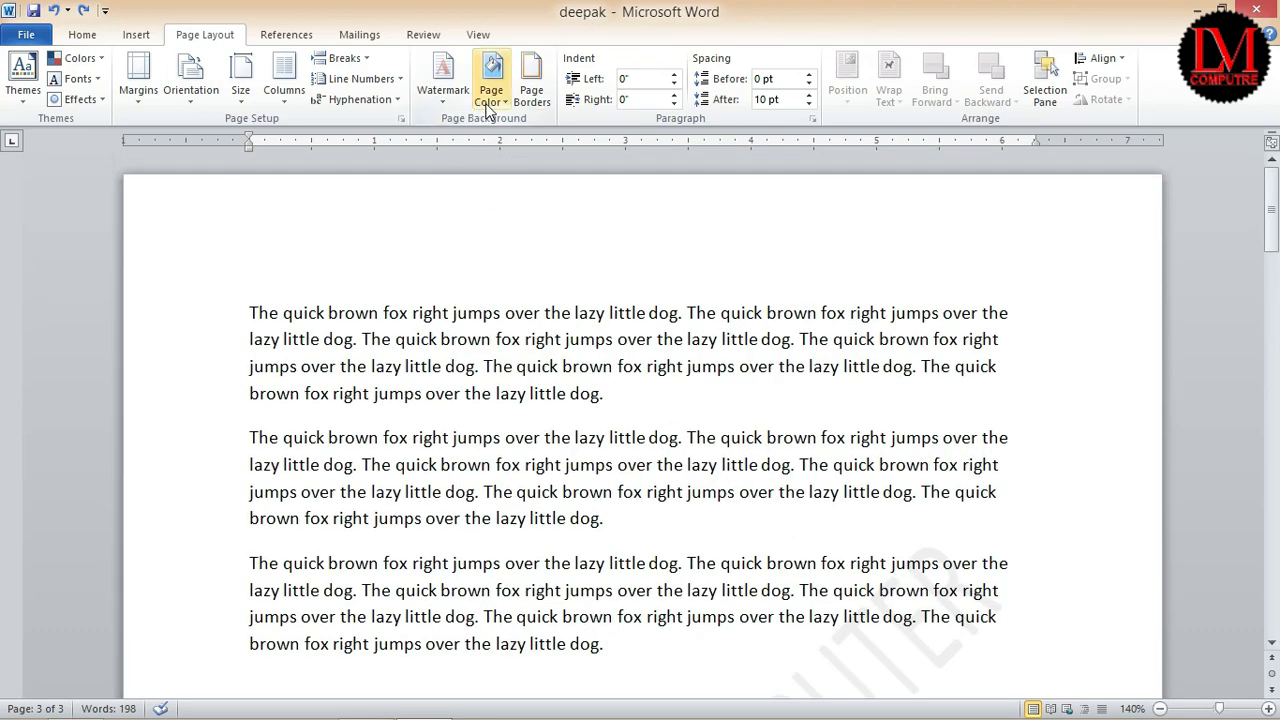
- Apply a custom yellow page color with RGB values 233, 223, 23
{"action": "left_click", "coordinate": [489, 108]}
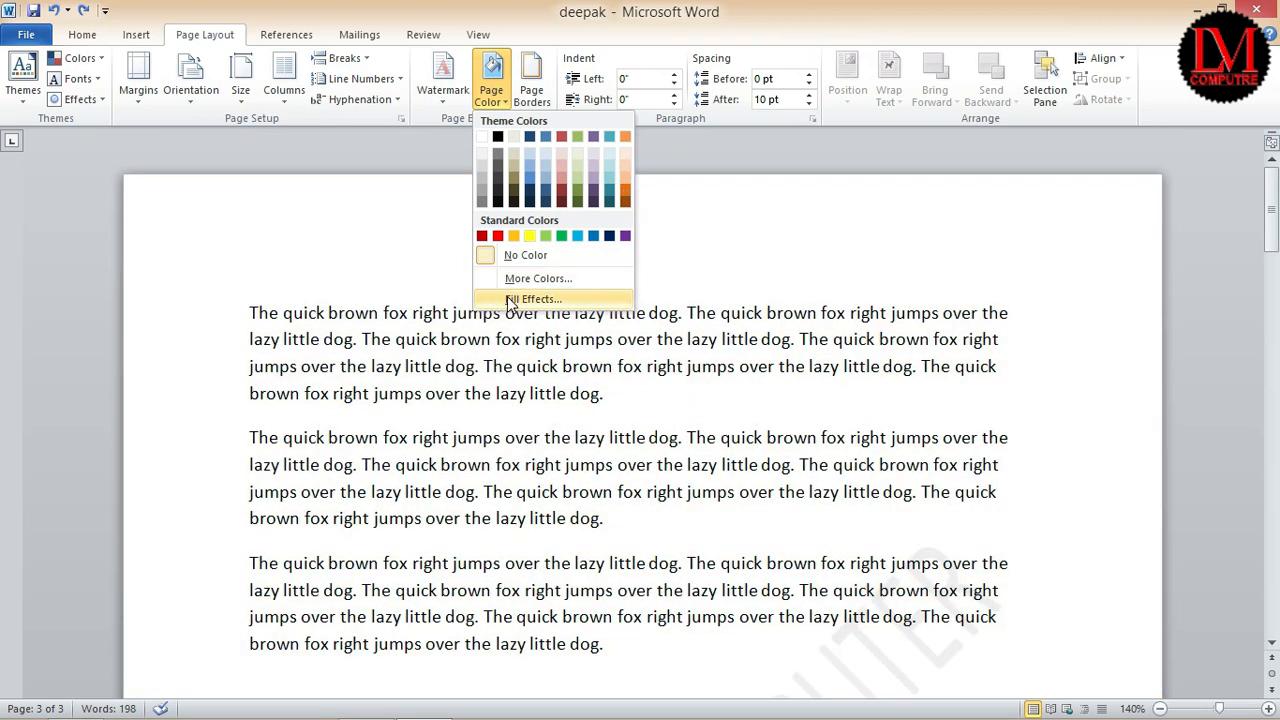
{"action": "left_click", "coordinate": [527, 285]}
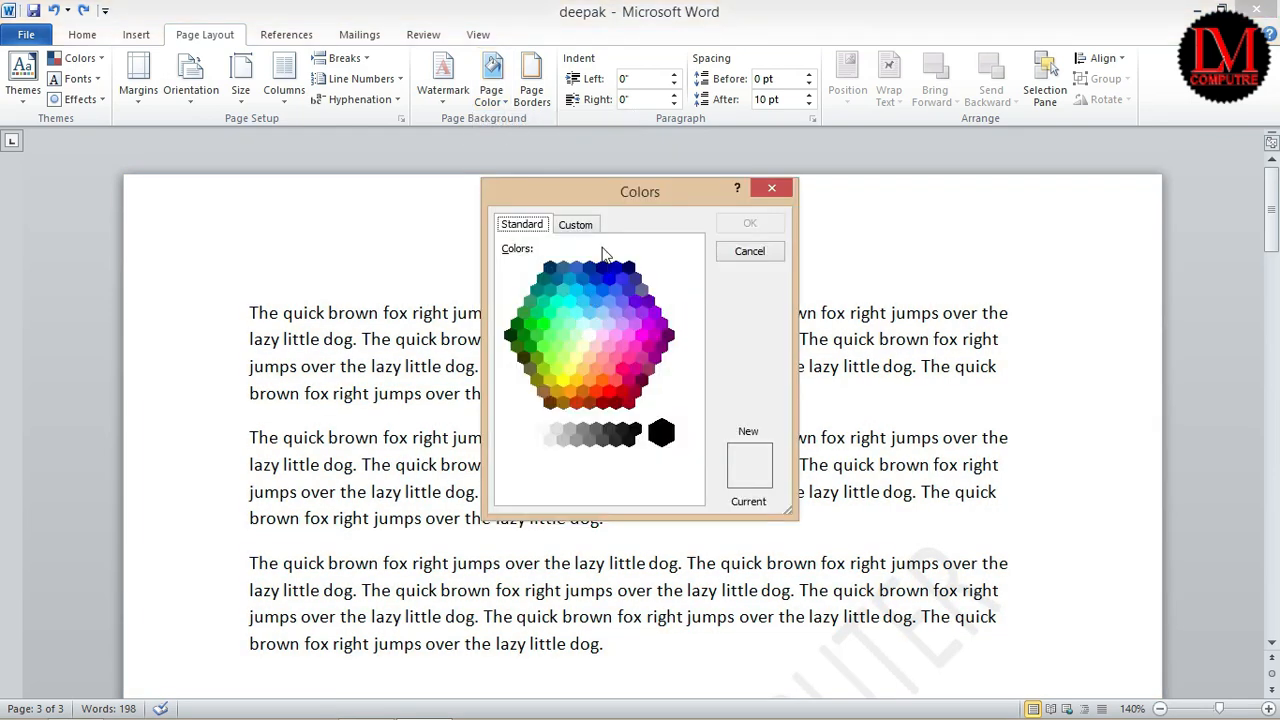
{"action": "left_click", "coordinate": [576, 224]}
{"action": "left_click", "coordinate": [523, 283]}
{"action": "left_click", "coordinate": [528, 281]}
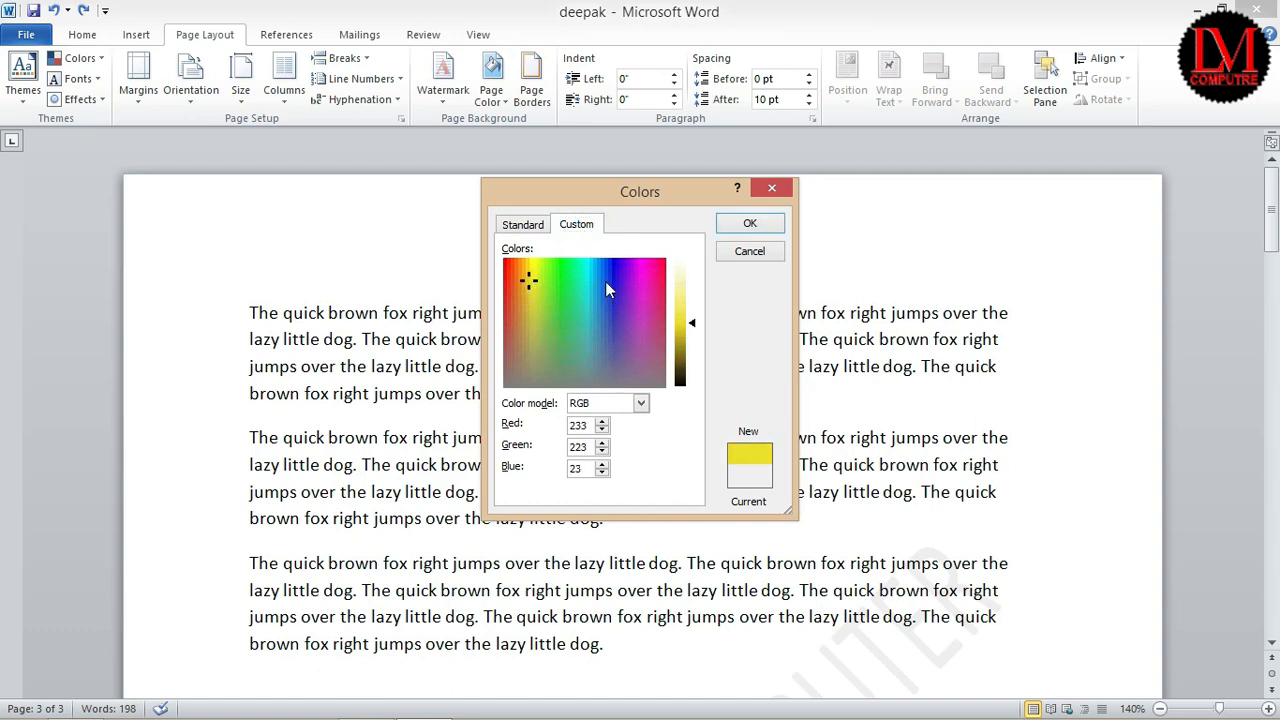
{"action": "left_click", "coordinate": [749, 223]}
- Set up a two-color gradient page fill with blue as Color 1 and yellow as Color 2
{"action": "left_click", "coordinate": [493, 100]}
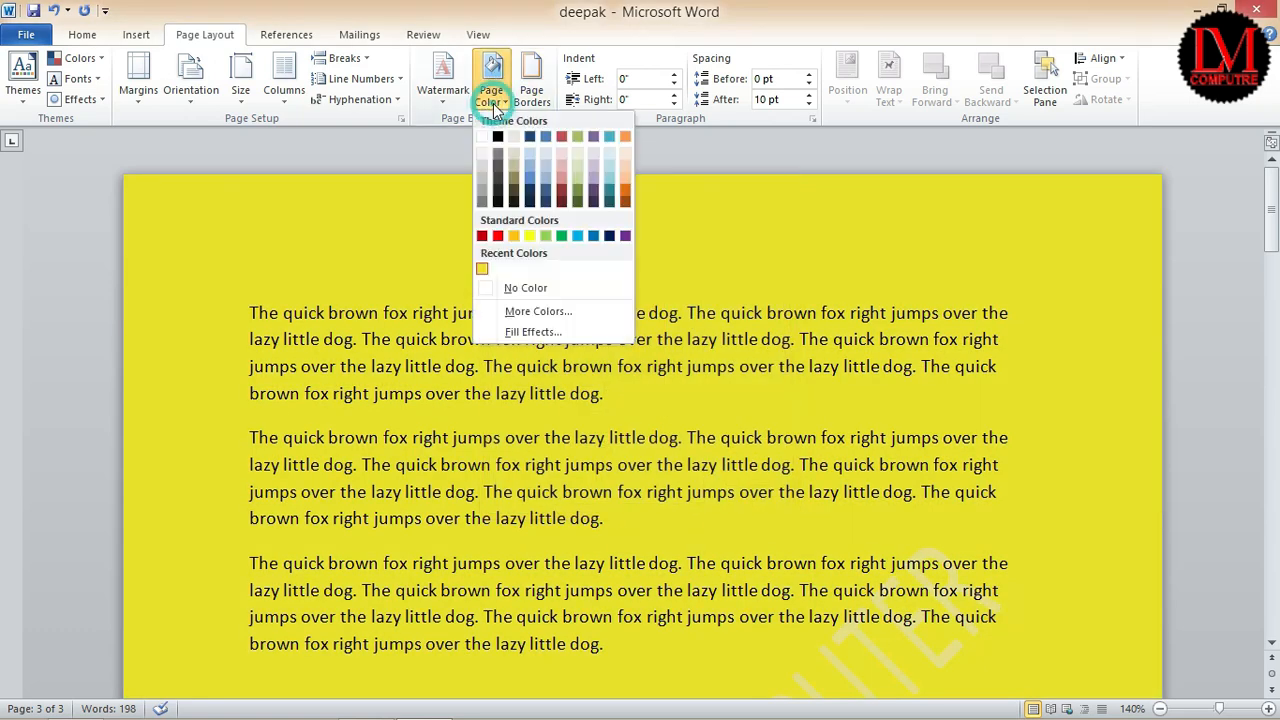
{"action": "left_click", "coordinate": [531, 333]}
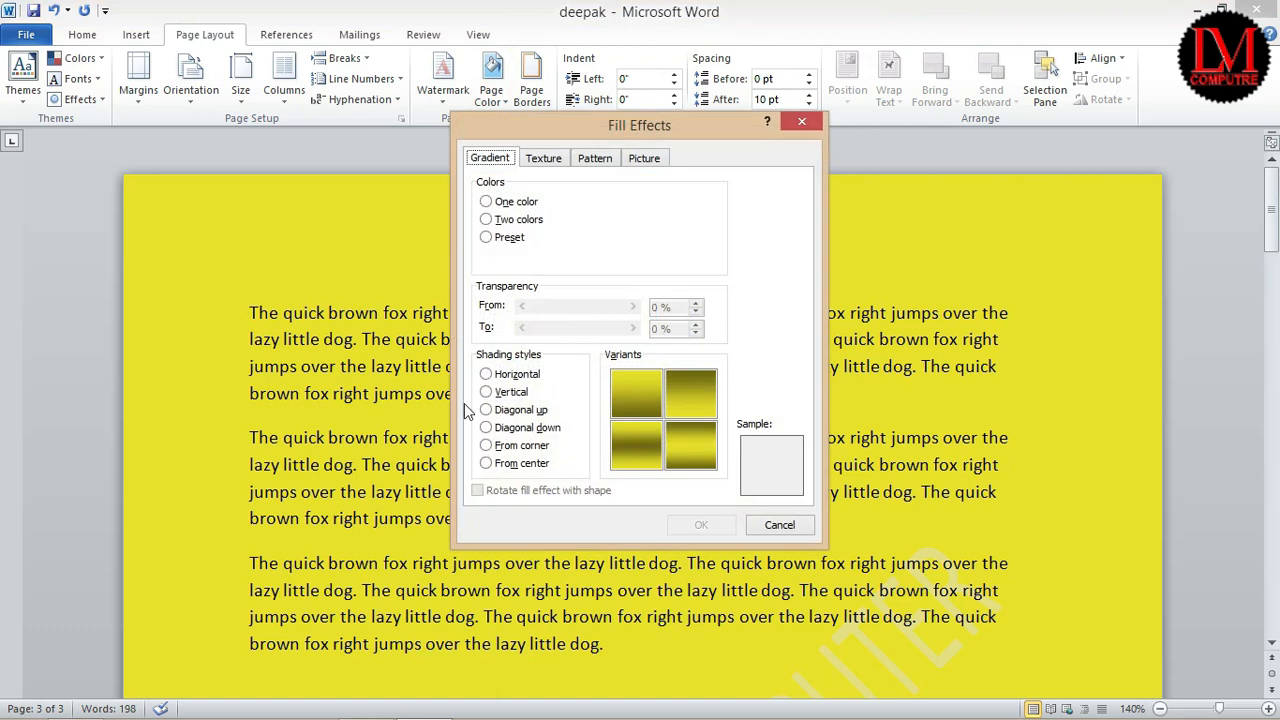
{"action": "left_click", "coordinate": [510, 219]}
{"action": "left_click", "coordinate": [668, 218]}
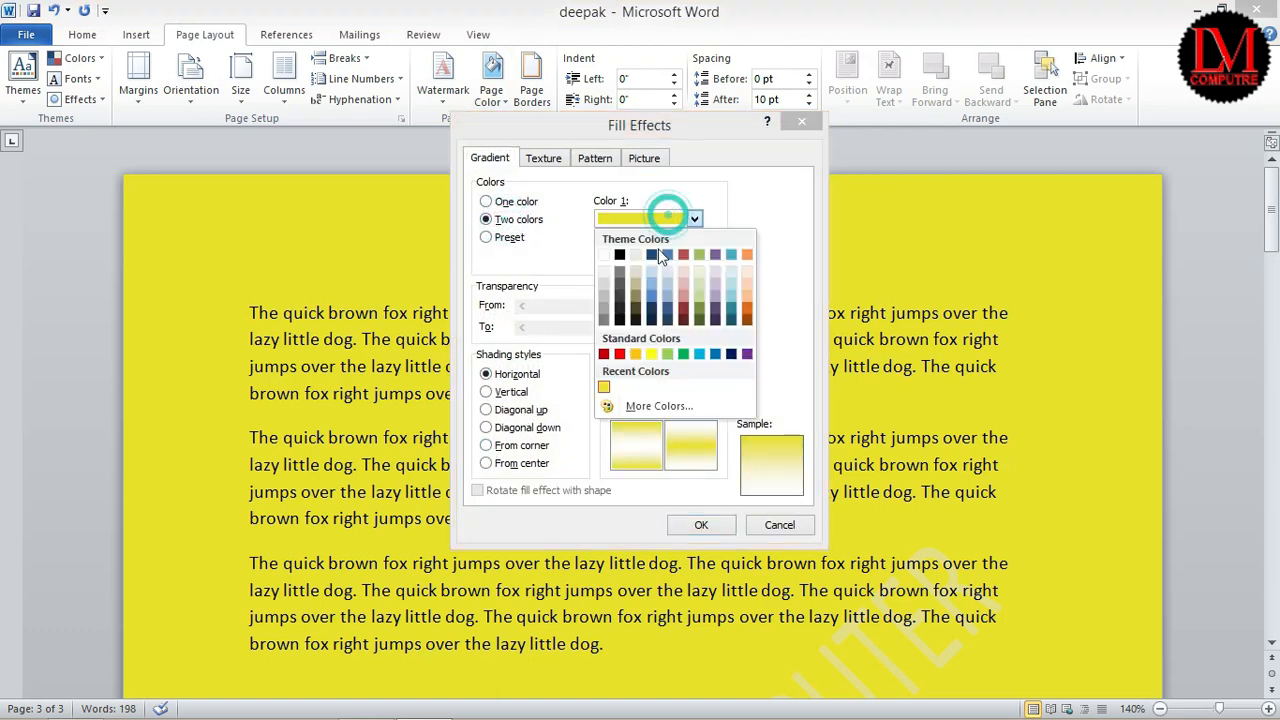
{"action": "left_click", "coordinate": [651, 290]}
{"action": "left_click", "coordinate": [643, 257]}
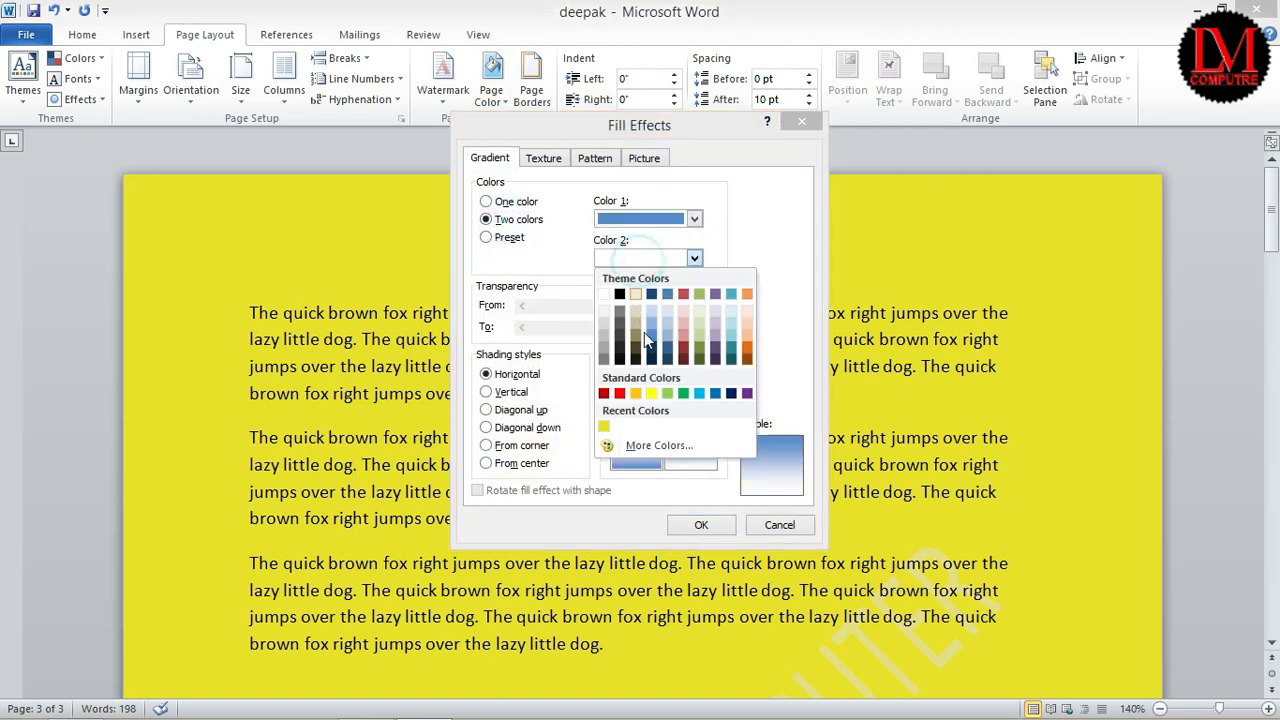
{"action": "left_click", "coordinate": [651, 393]}
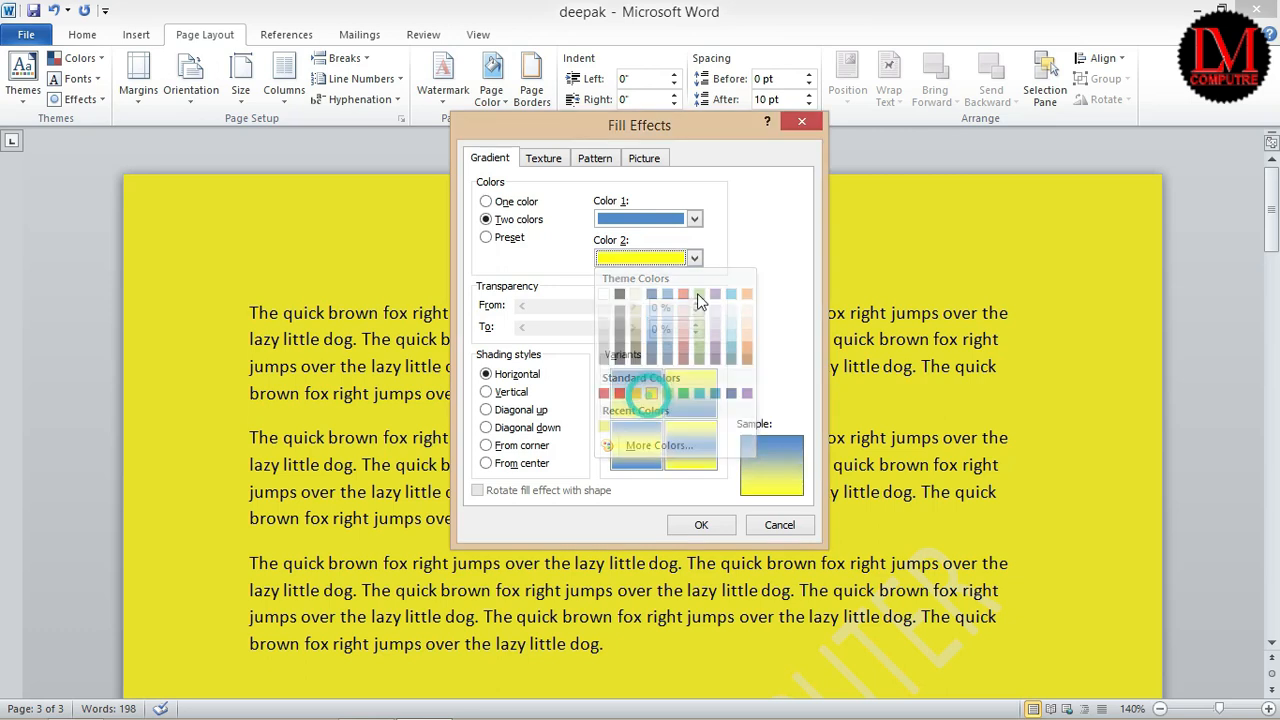
- Try the gradient shading styles, then apply From center with the blue-edged, yellow-centered variant to the page
{"action": "left_click", "coordinate": [505, 391]}
{"action": "left_click", "coordinate": [505, 410]}
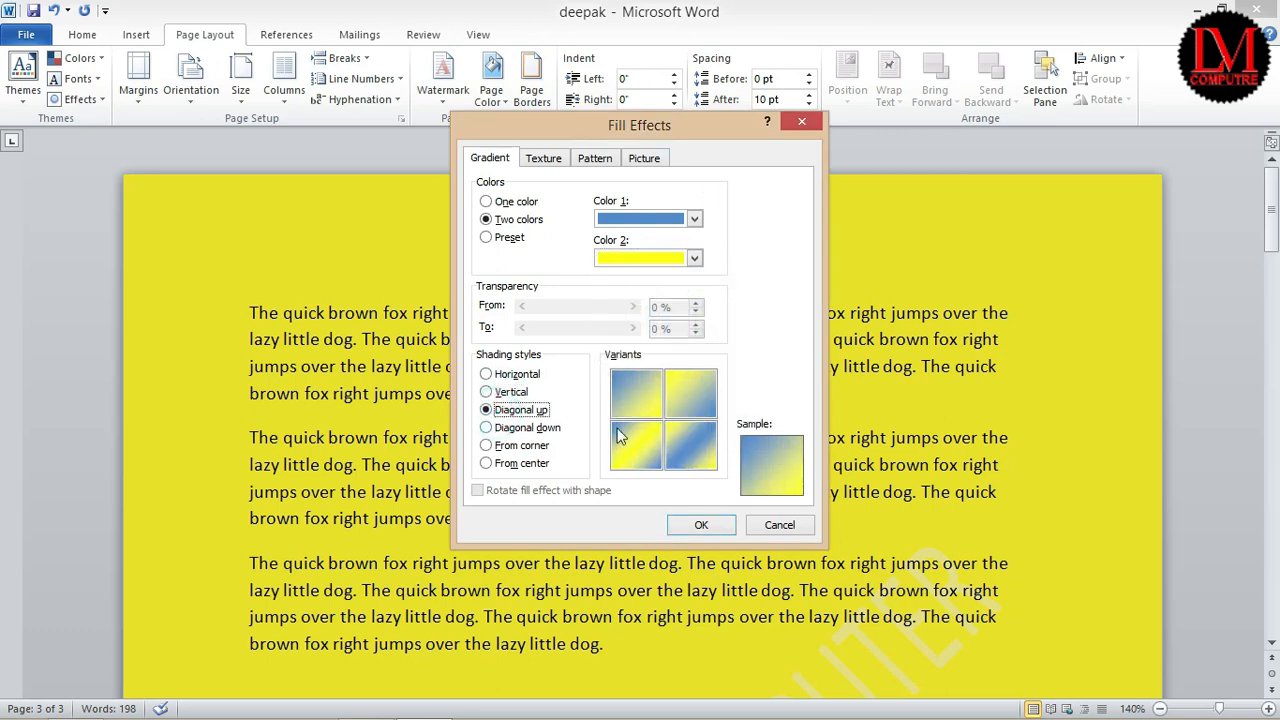
{"action": "left_click", "coordinate": [500, 427]}
{"action": "left_click", "coordinate": [500, 445]}
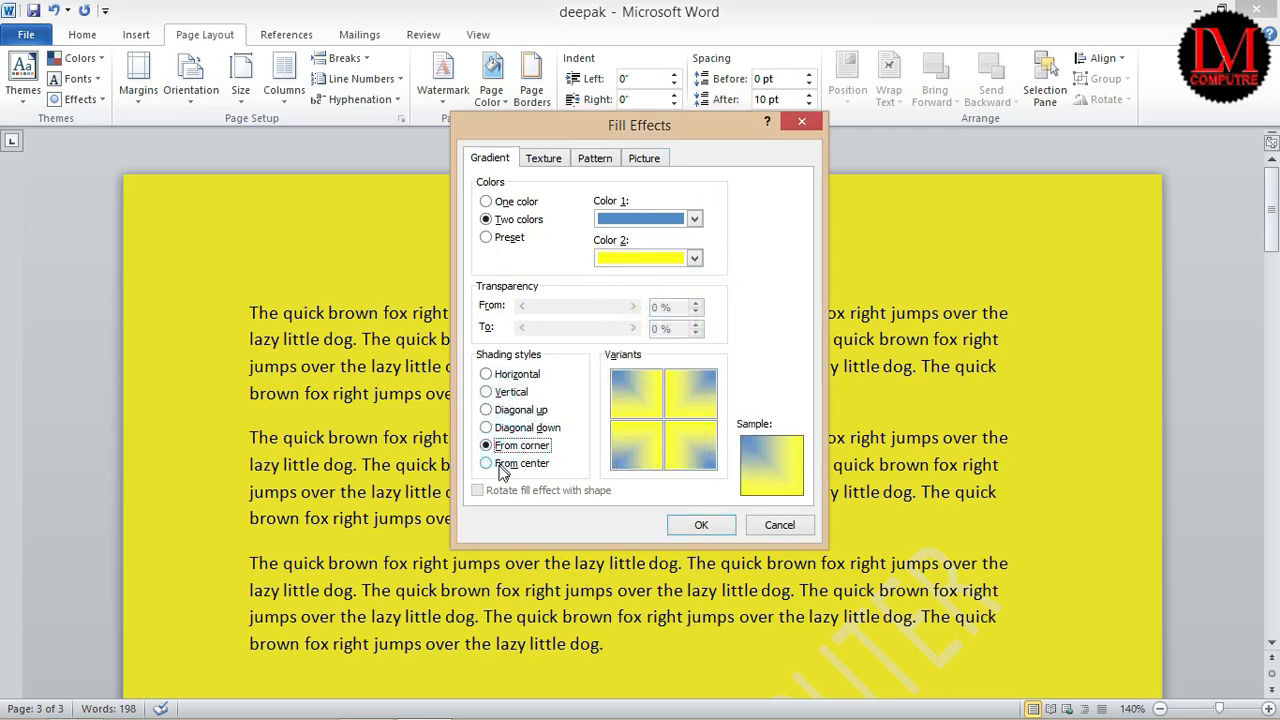
{"action": "left_click", "coordinate": [497, 463]}
{"action": "left_click", "coordinate": [690, 395]}
{"action": "left_click", "coordinate": [701, 524]}
{"action": "scroll", "coordinate": [907, 452], "scroll_direction": "down", "scroll_amount": 2}
{"action": "scroll", "coordinate": [822, 333], "scroll_direction": "up", "scroll_amount": 2}
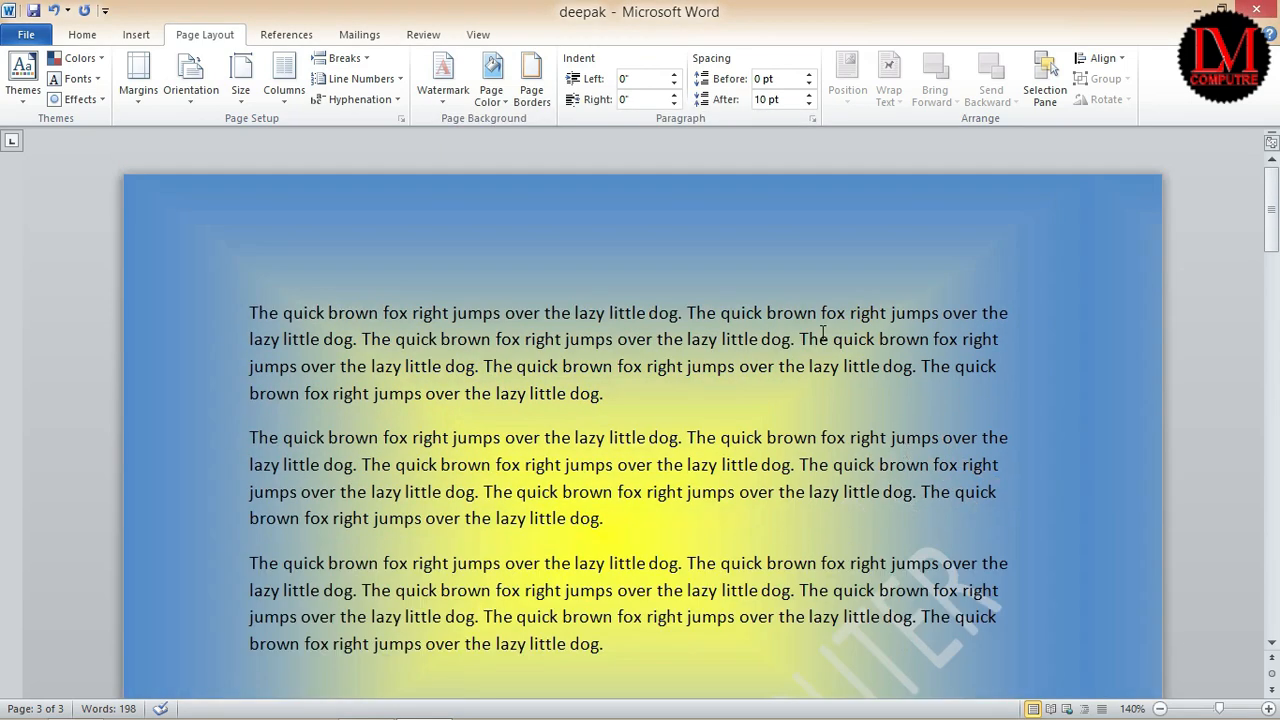
- View the texture fills, then set the pattern fill's background to light orange and its foreground to green
{"action": "left_click", "coordinate": [491, 85]}
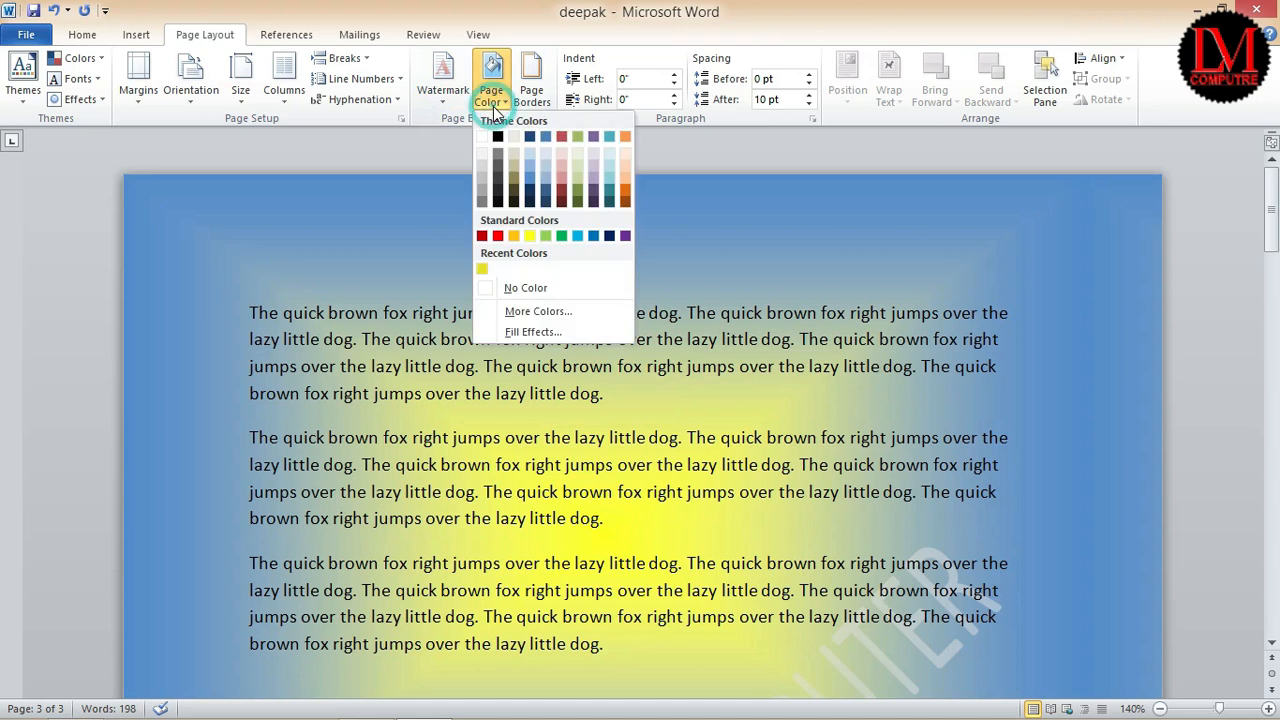
{"action": "left_click", "coordinate": [517, 334]}
{"action": "left_click", "coordinate": [546, 161]}
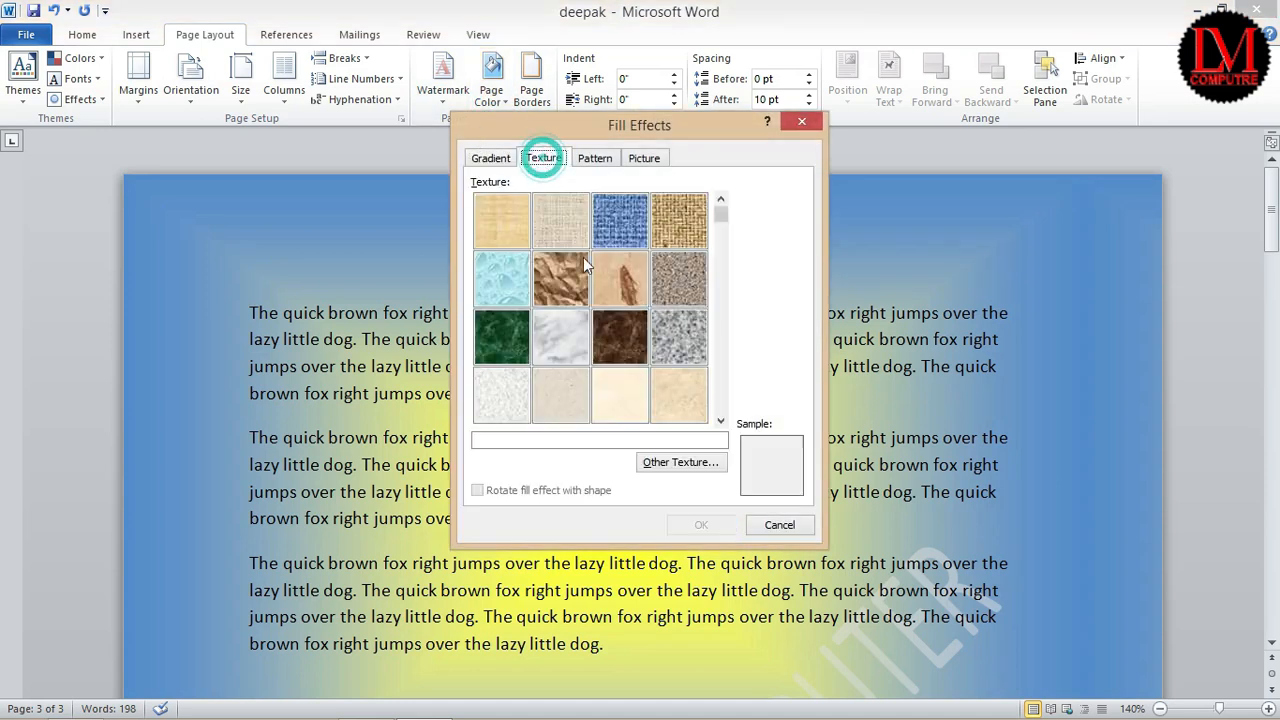
{"action": "left_click", "coordinate": [584, 161]}
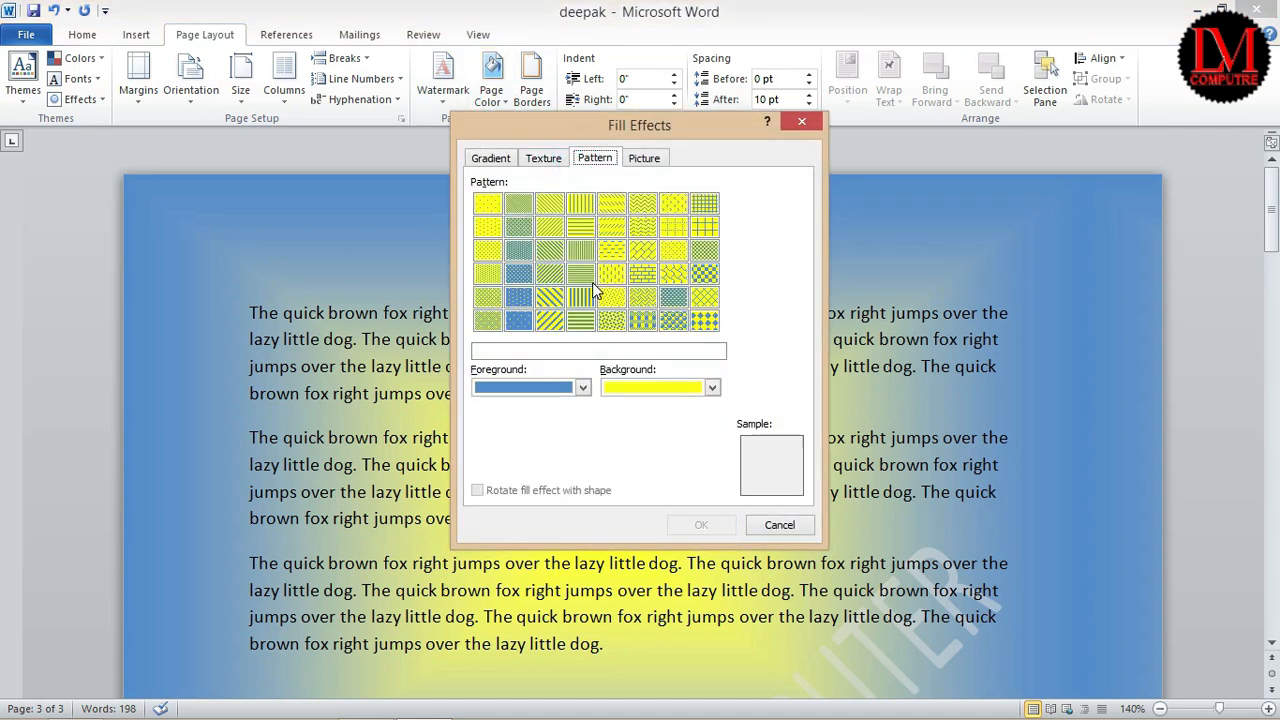
{"action": "left_click", "coordinate": [651, 387]}
{"action": "left_click", "coordinate": [750, 465]}
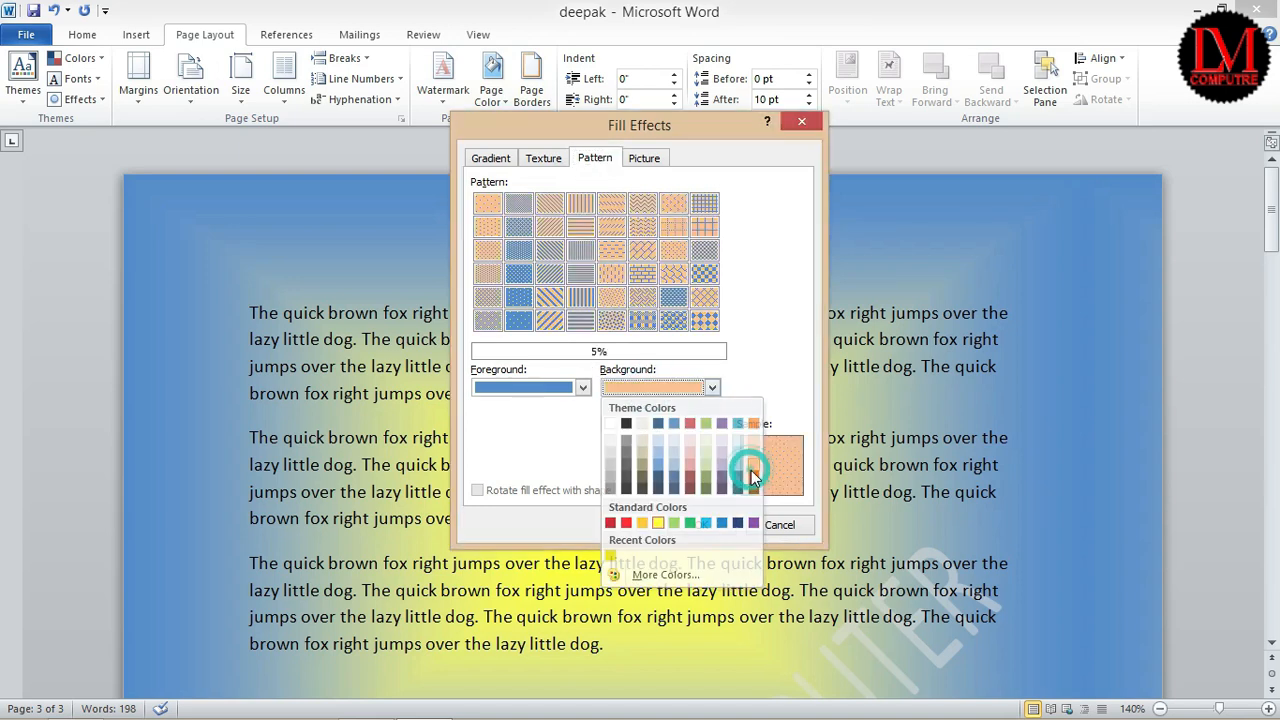
{"action": "left_click", "coordinate": [582, 387]}
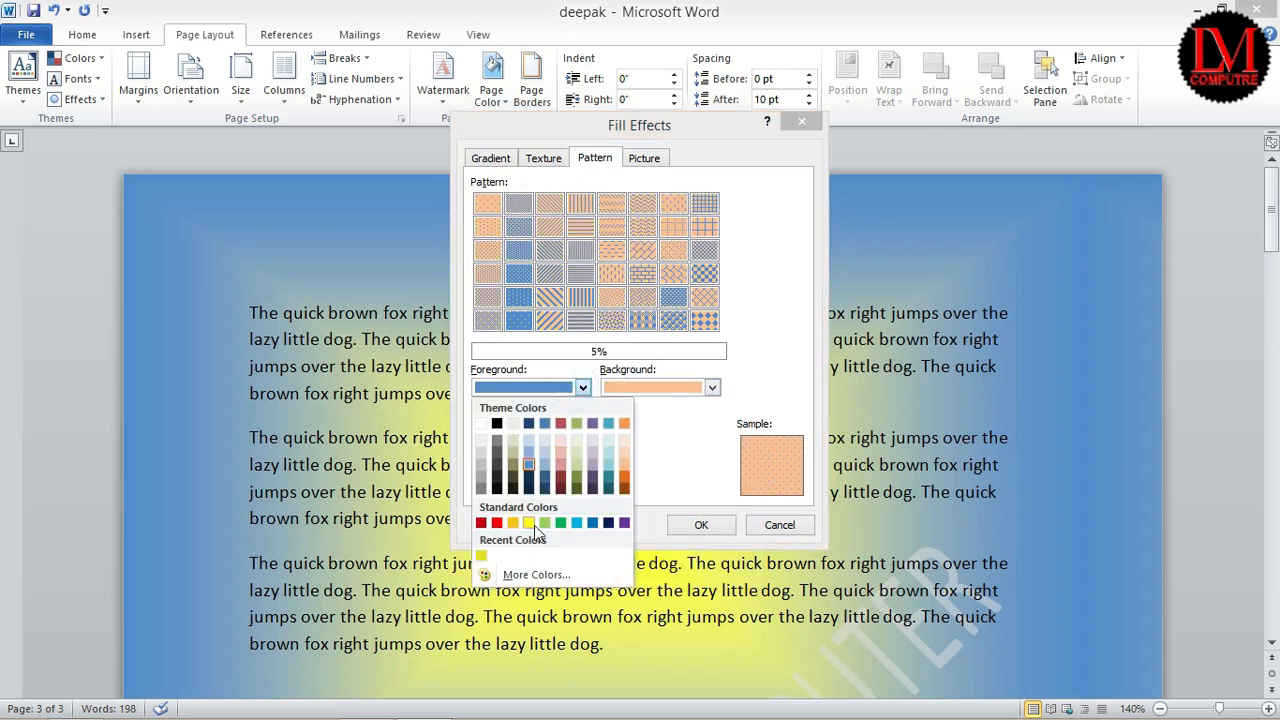
{"action": "left_click", "coordinate": [564, 525]}
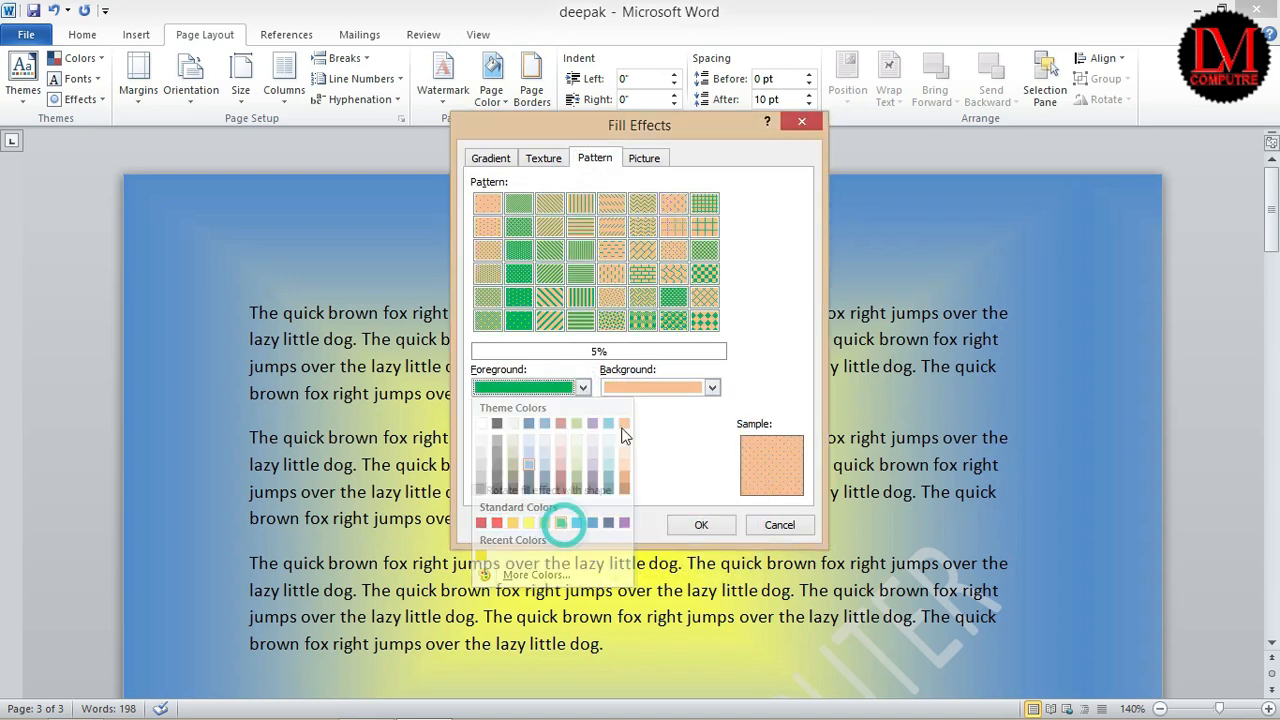
- Apply the BELL picture from the Youtube Material folder as the page background fill
{"action": "left_click", "coordinate": [642, 160]}
{"action": "left_click", "coordinate": [660, 381]}
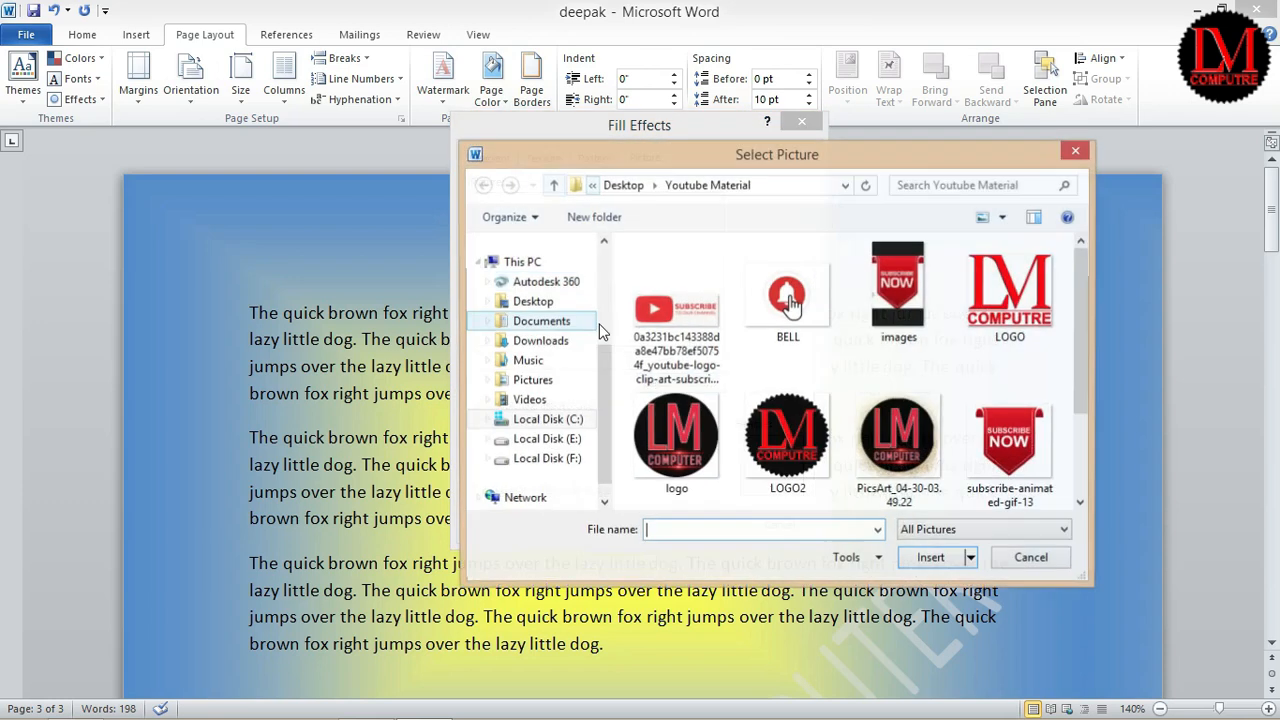
{"action": "double_click", "coordinate": [773, 322]}
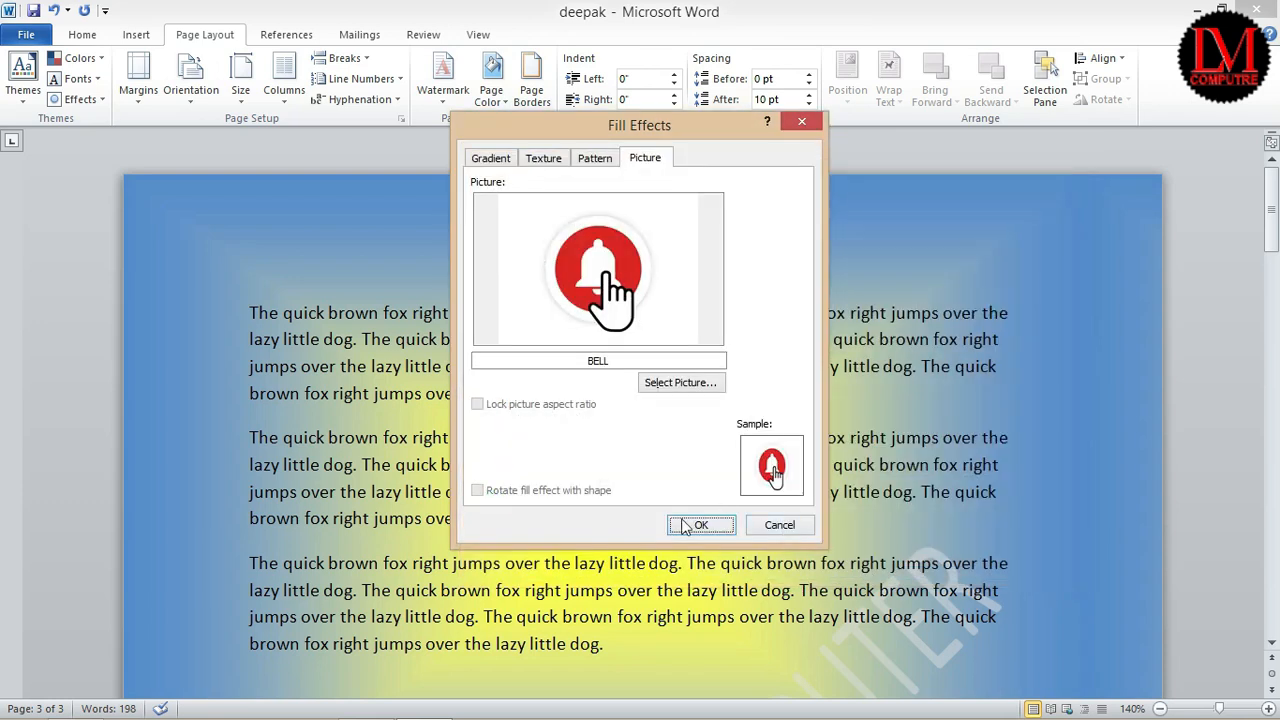
{"action": "left_click", "coordinate": [689, 527]}
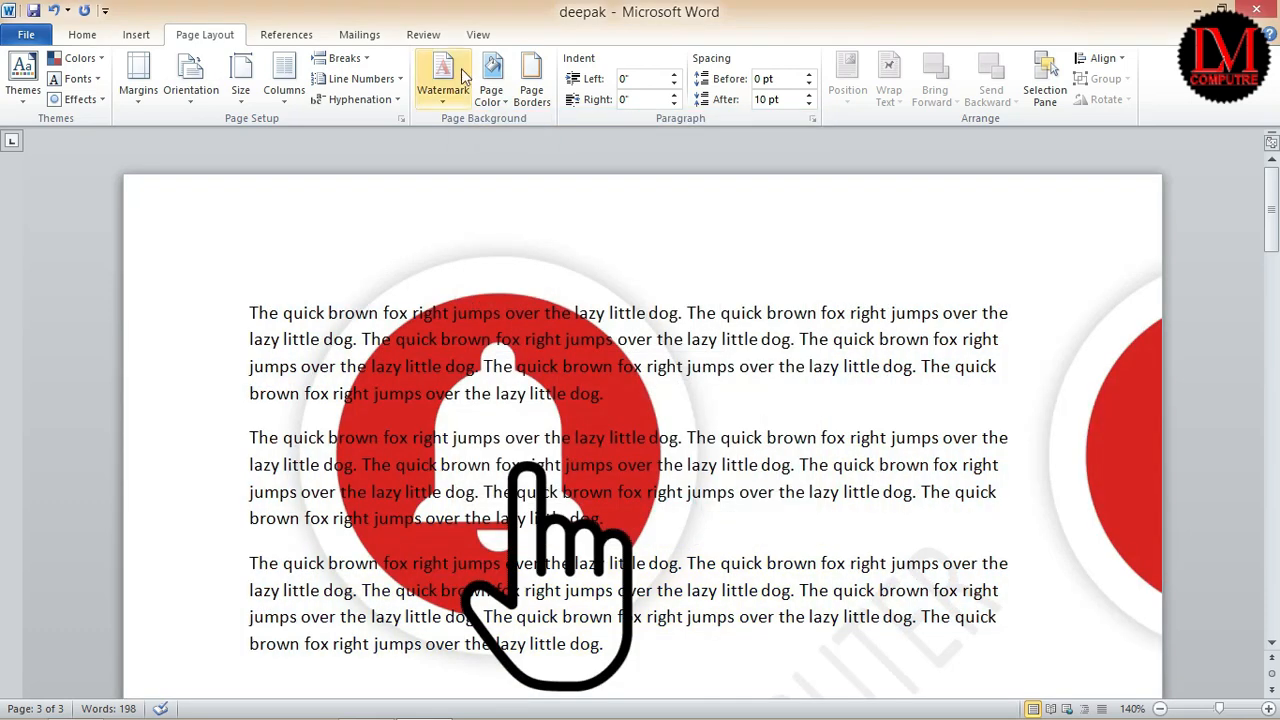
- Remove the page background fill by setting No Color and check the pages
{"action": "left_click", "coordinate": [491, 98]}
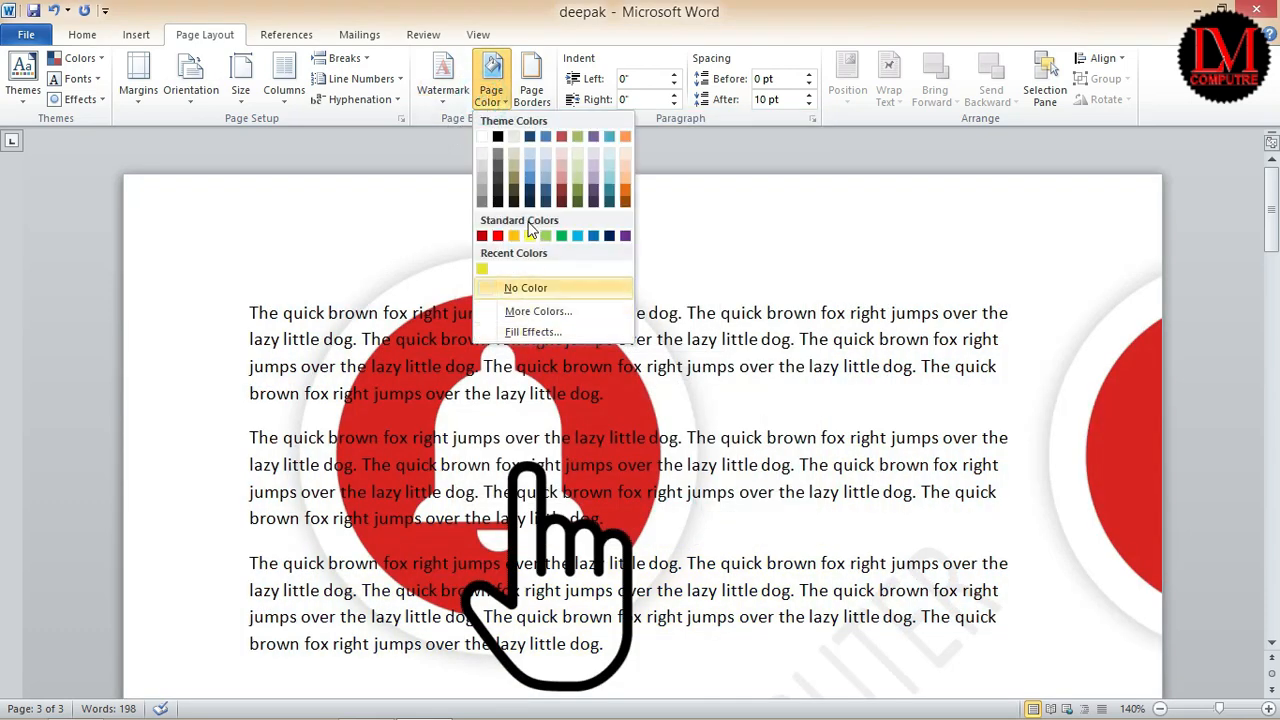
{"action": "left_click", "coordinate": [535, 289]}
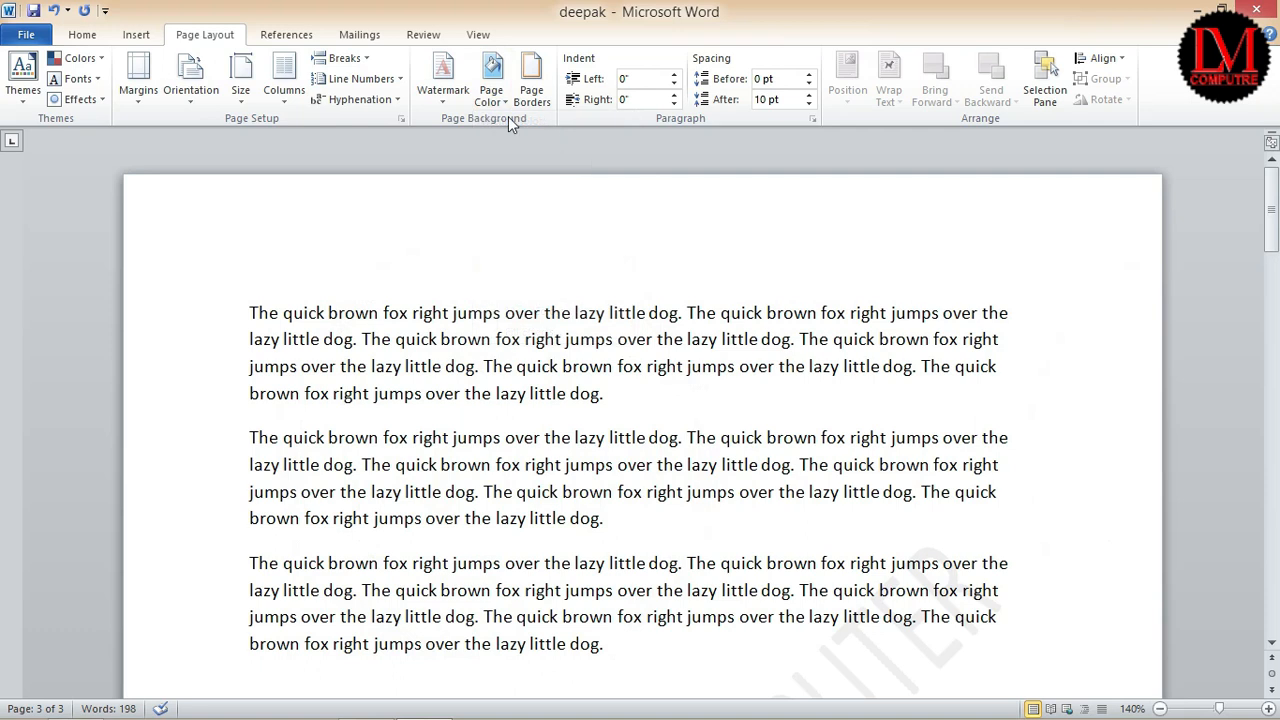
{"action": "scroll", "coordinate": [507, 449], "scroll_direction": "down", "scroll_amount": 15}
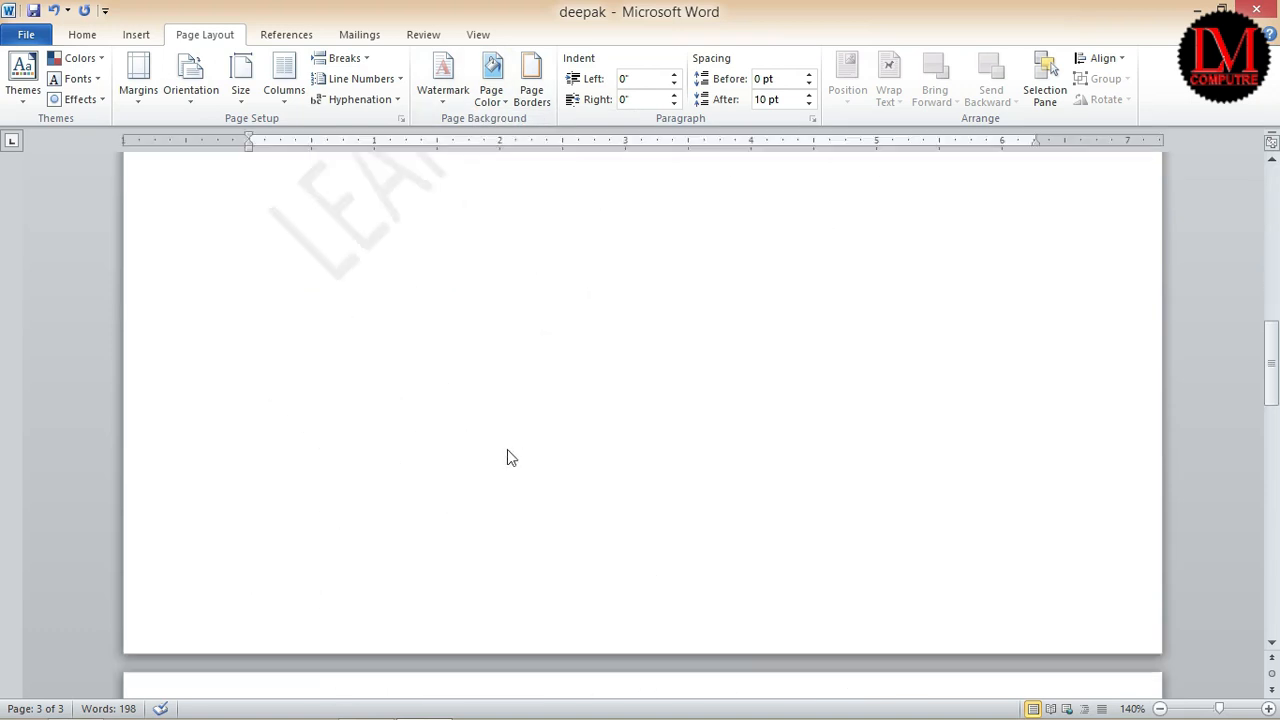
{"action": "scroll", "coordinate": [510, 454], "scroll_direction": "up", "scroll_amount": 3}
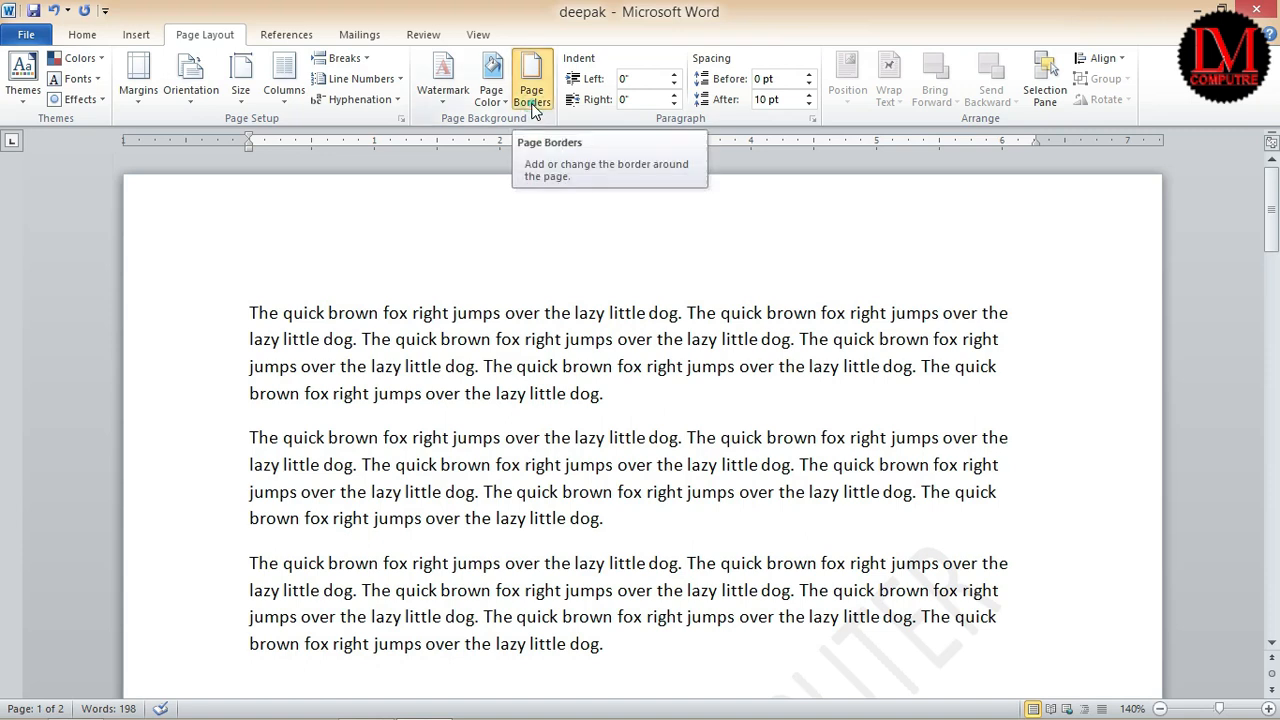
- Choose the Box setting for a page border on the whole document
{"action": "left_click", "coordinate": [533, 108]}
{"action": "left_click", "coordinate": [424, 294]}
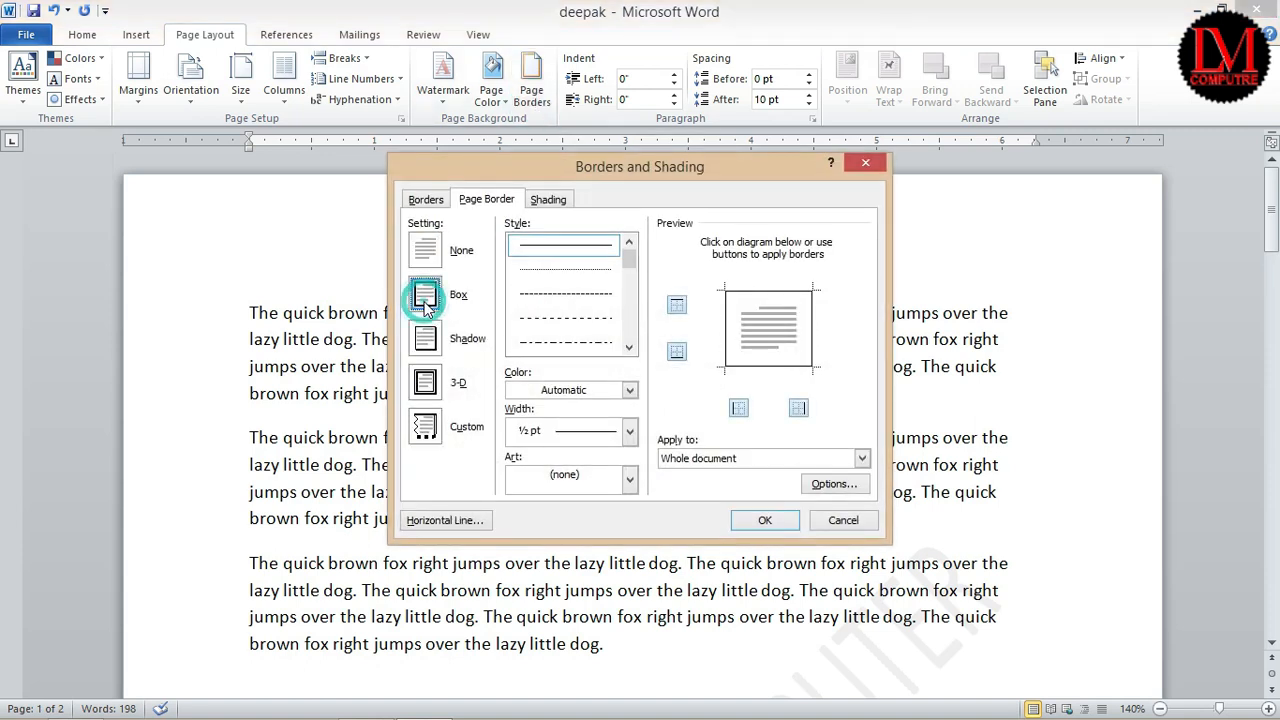
{"action": "left_click", "coordinate": [425, 199]}
{"action": "left_click", "coordinate": [476, 199]}
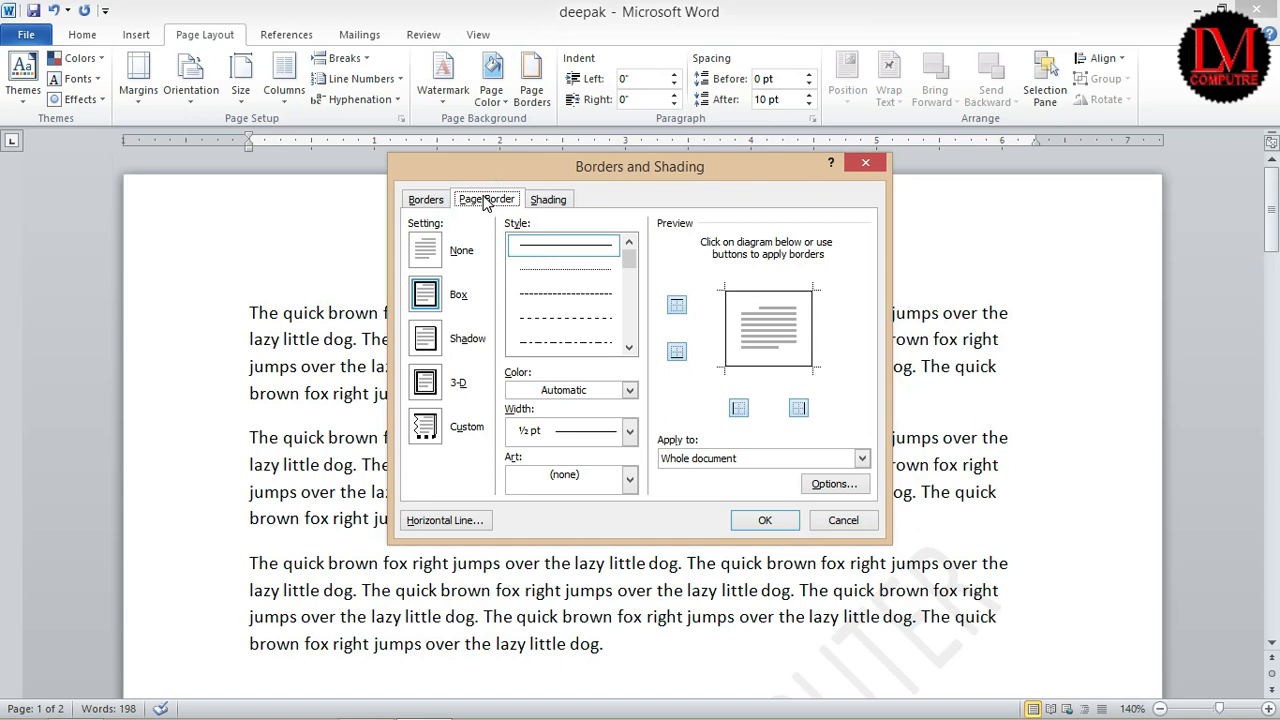
{"action": "left_click", "coordinate": [424, 294]}
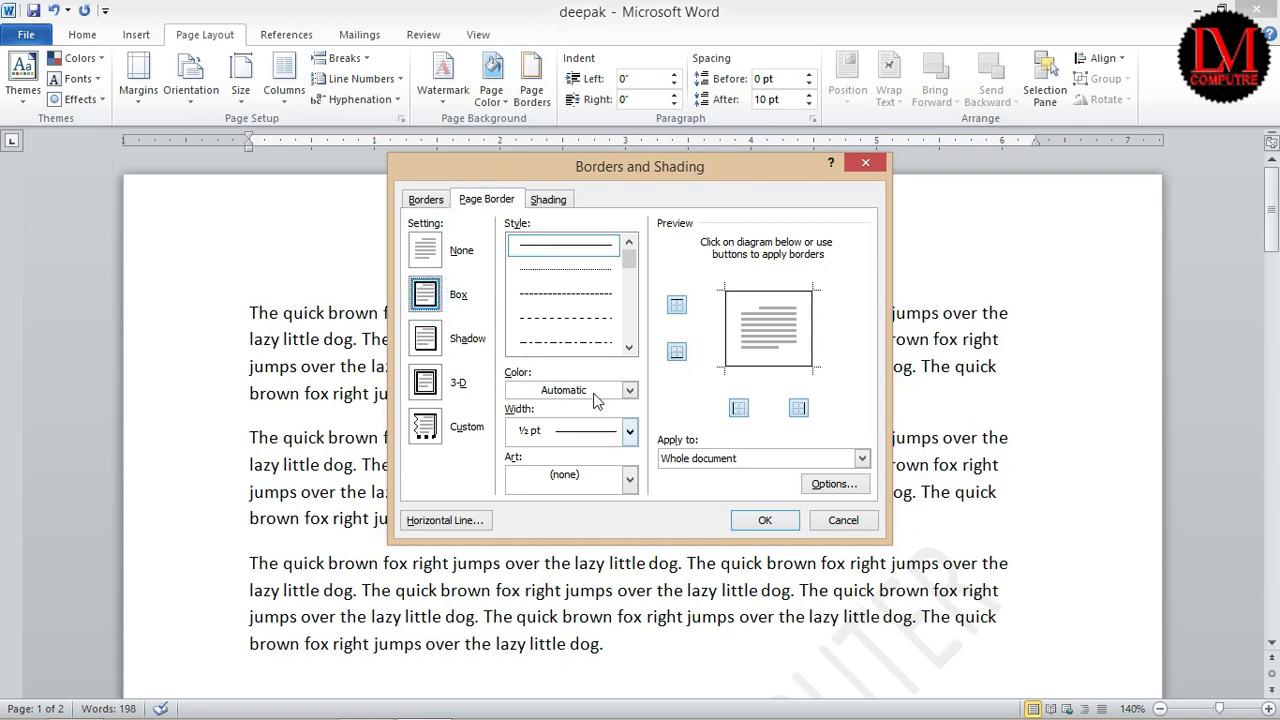
- Apply a red triple-line box page border to the whole document and check the pages
{"action": "left_click", "coordinate": [596, 393]}
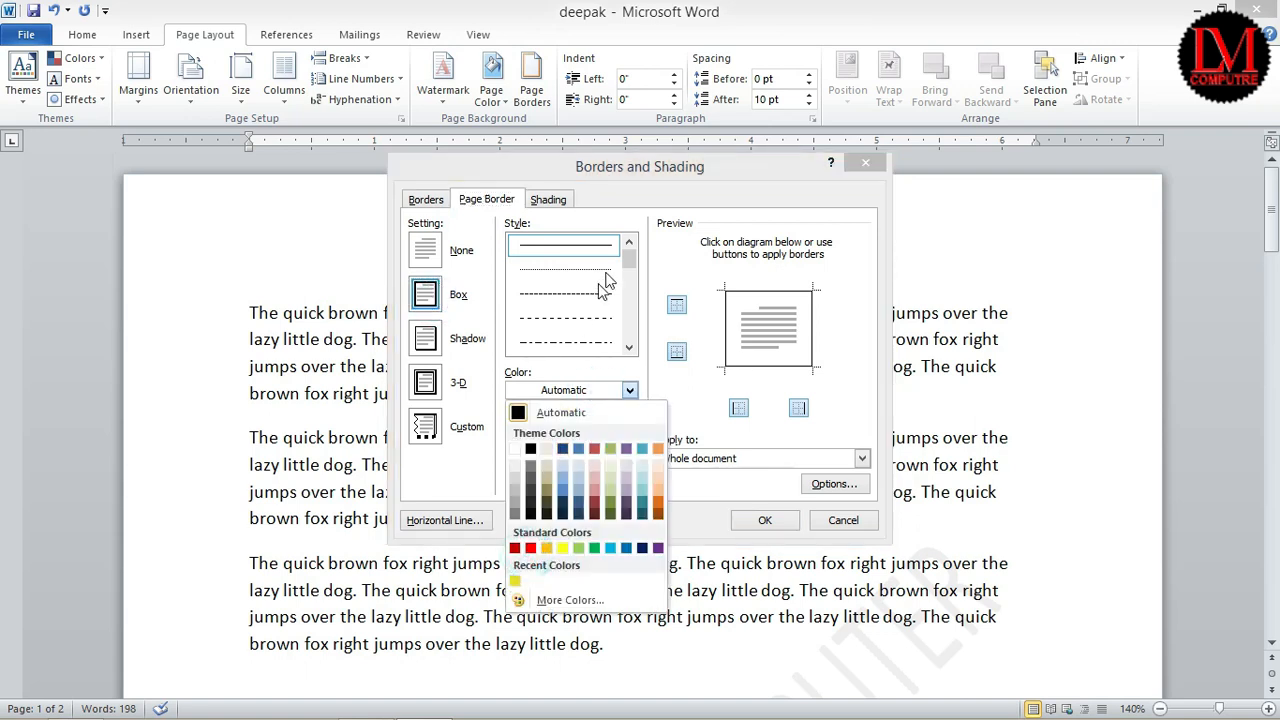
{"action": "left_click", "coordinate": [626, 312]}
{"action": "scroll", "coordinate": [600, 335], "scroll_direction": "down", "scroll_amount": 2}
{"action": "left_click", "coordinate": [570, 320]}
{"action": "left_click", "coordinate": [582, 390]}
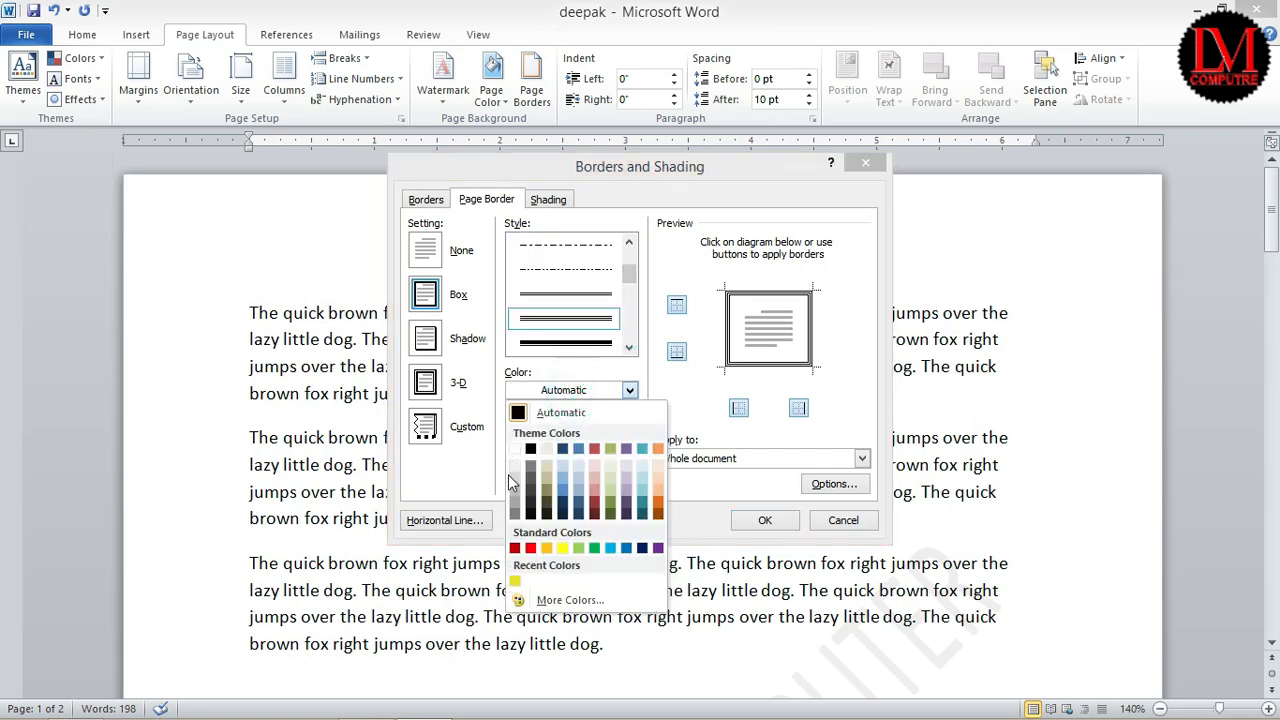
{"action": "left_click", "coordinate": [530, 549]}
{"action": "left_click", "coordinate": [764, 520]}
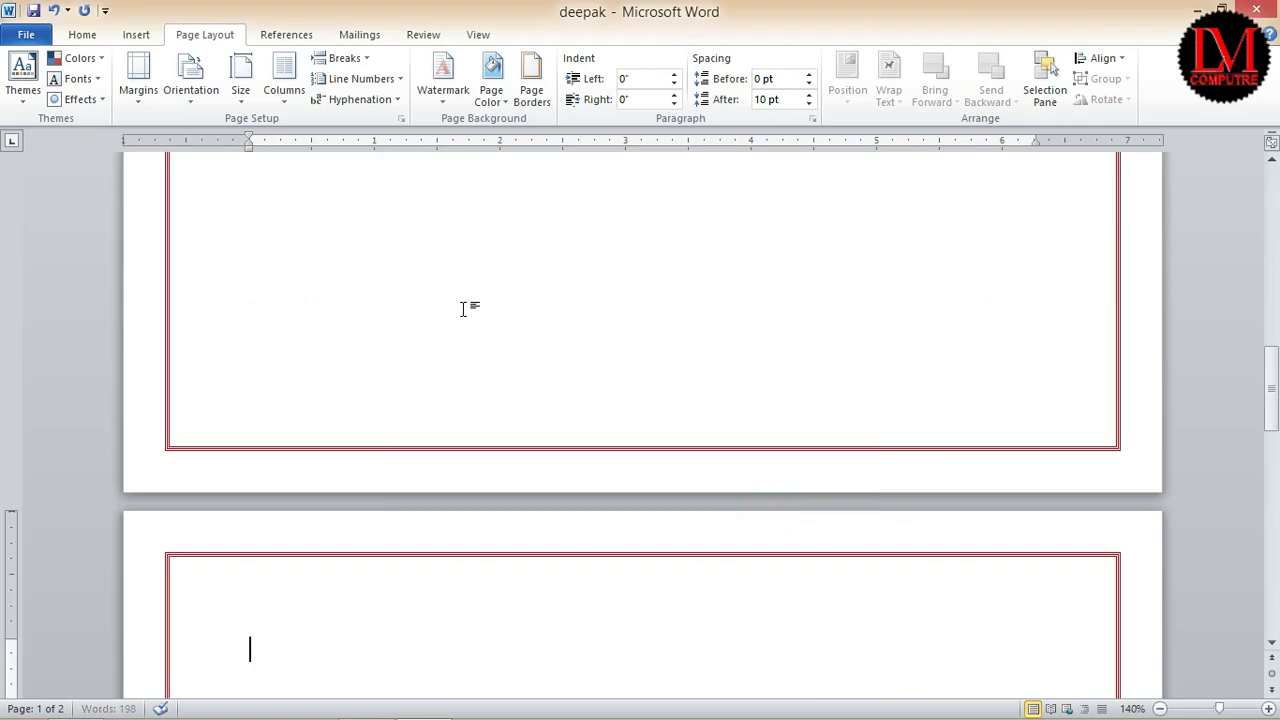
{"action": "scroll", "coordinate": [646, 440], "scroll_direction": "up", "scroll_amount": 10}
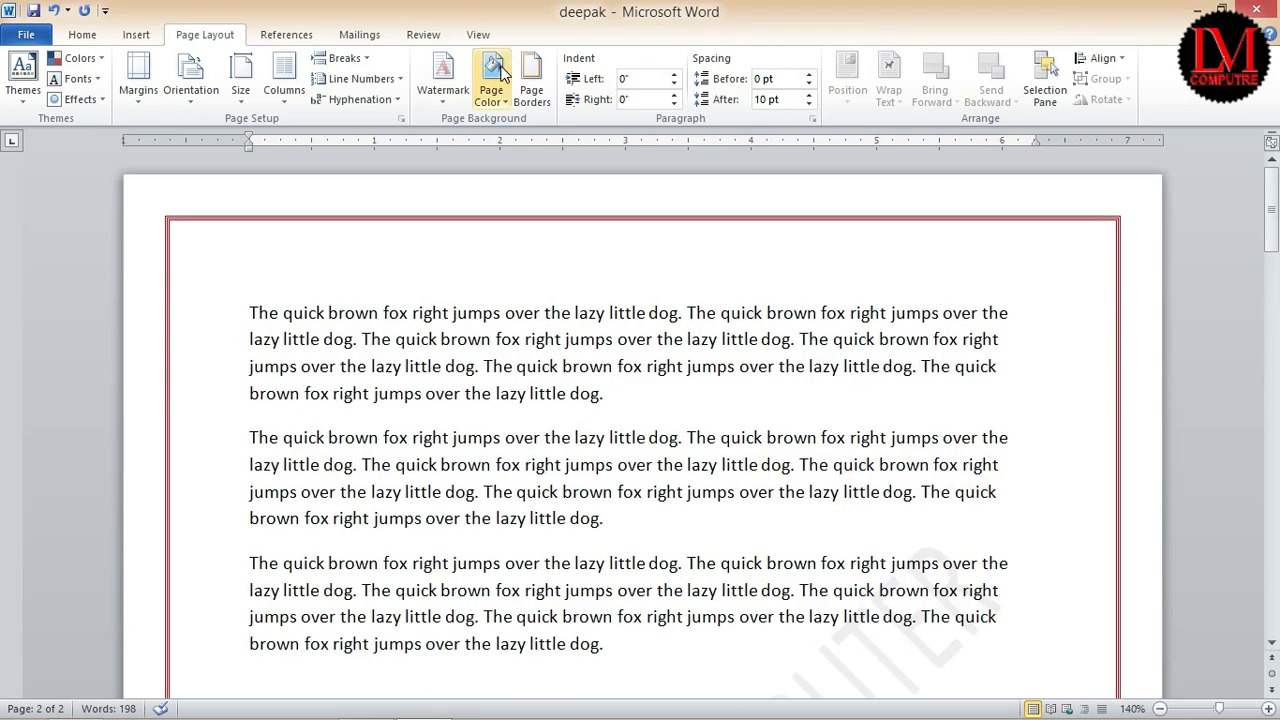
- Replace the page border with the palm tree art border on the whole document
{"action": "left_click", "coordinate": [531, 88]}
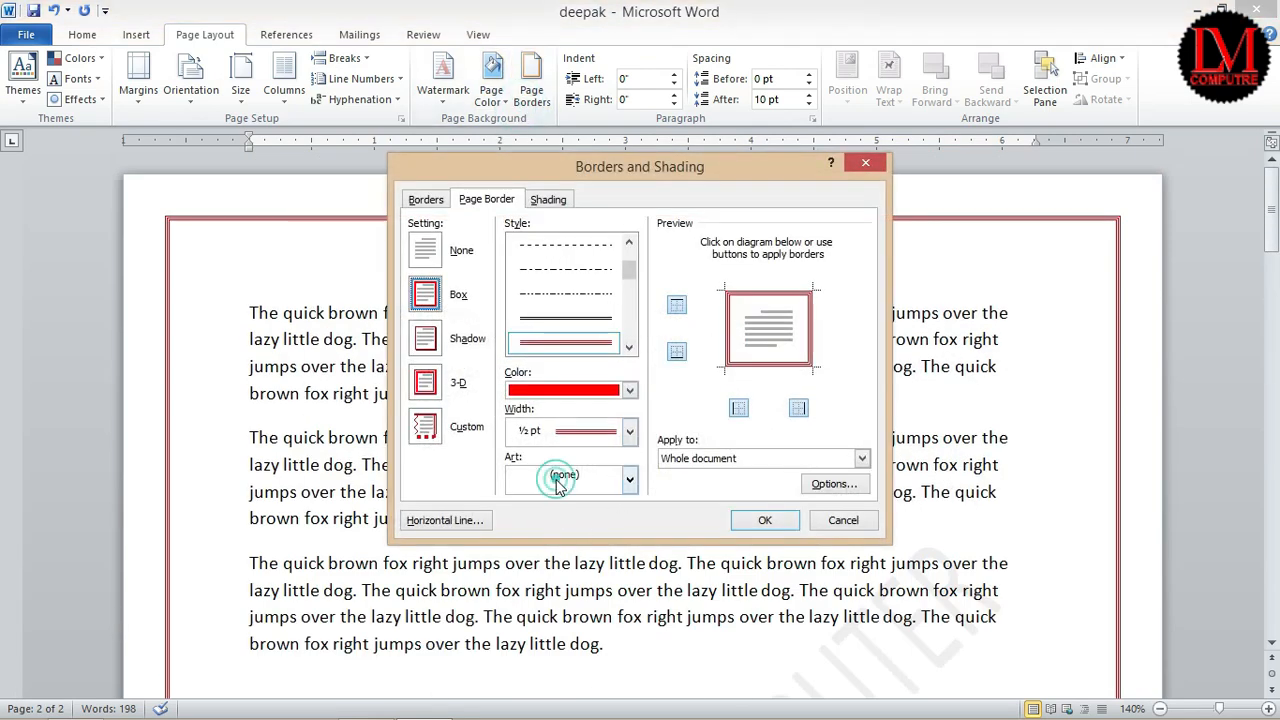
{"action": "left_click", "coordinate": [558, 477]}
{"action": "left_click", "coordinate": [628, 600]}
{"action": "left_click", "coordinate": [623, 589]}
{"action": "left_click", "coordinate": [585, 560]}
{"action": "left_click", "coordinate": [765, 521]}
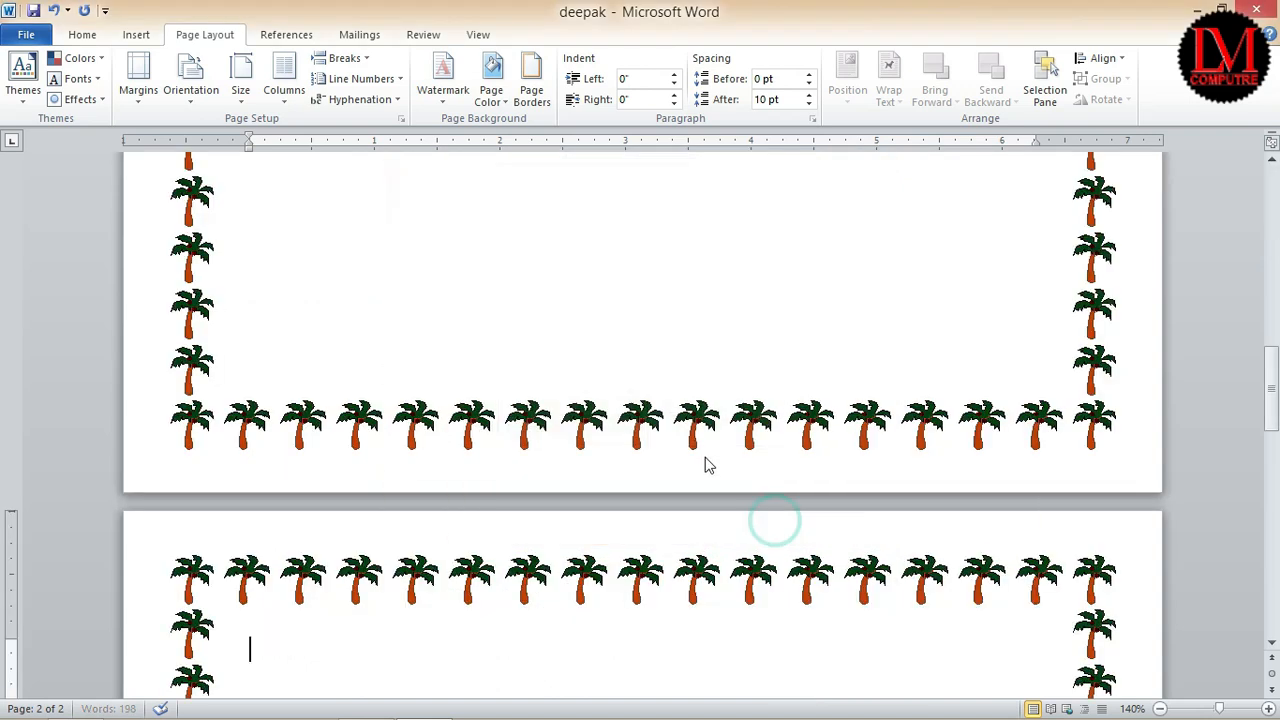
- Change the page border to the ragged-edge solid art border in dark blue and check it on the pages
{"action": "left_click", "coordinate": [537, 108]}
{"action": "left_click", "coordinate": [612, 480]}
{"action": "left_click_drag", "start_coordinate": [634, 522], "coordinate": [632, 608]}
{"action": "left_click", "coordinate": [569, 565]}
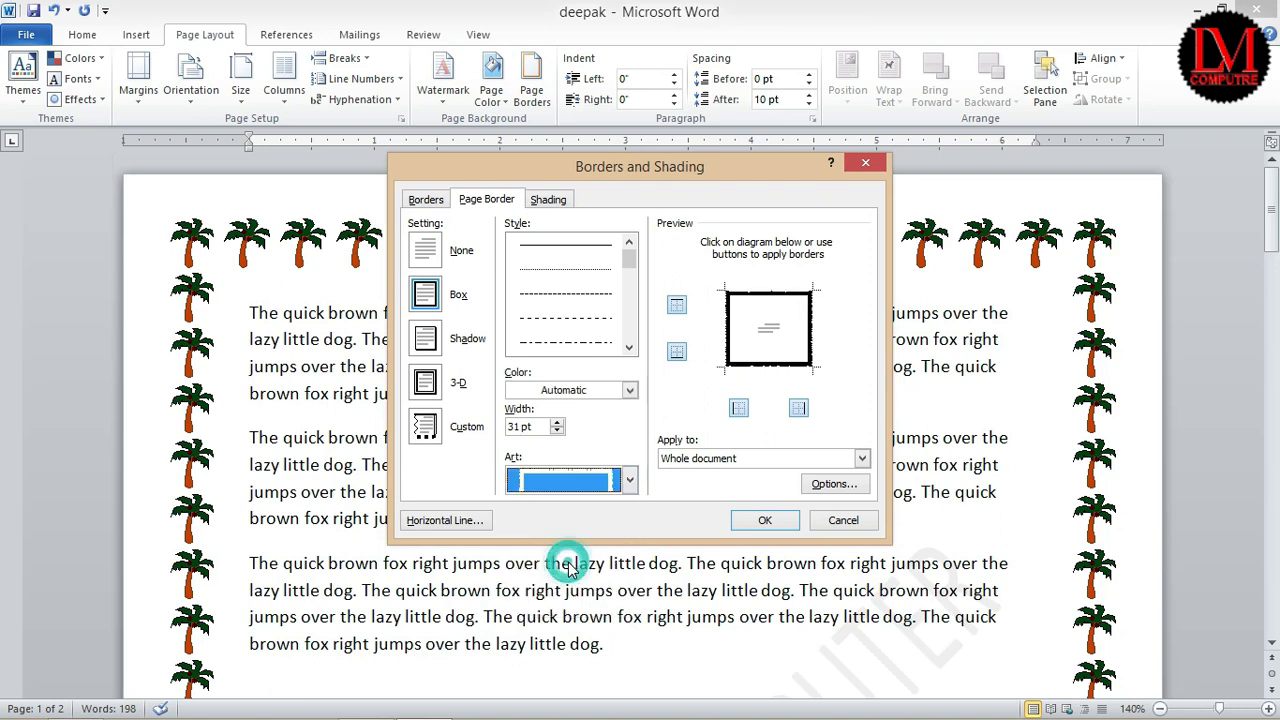
{"action": "left_click", "coordinate": [586, 396]}
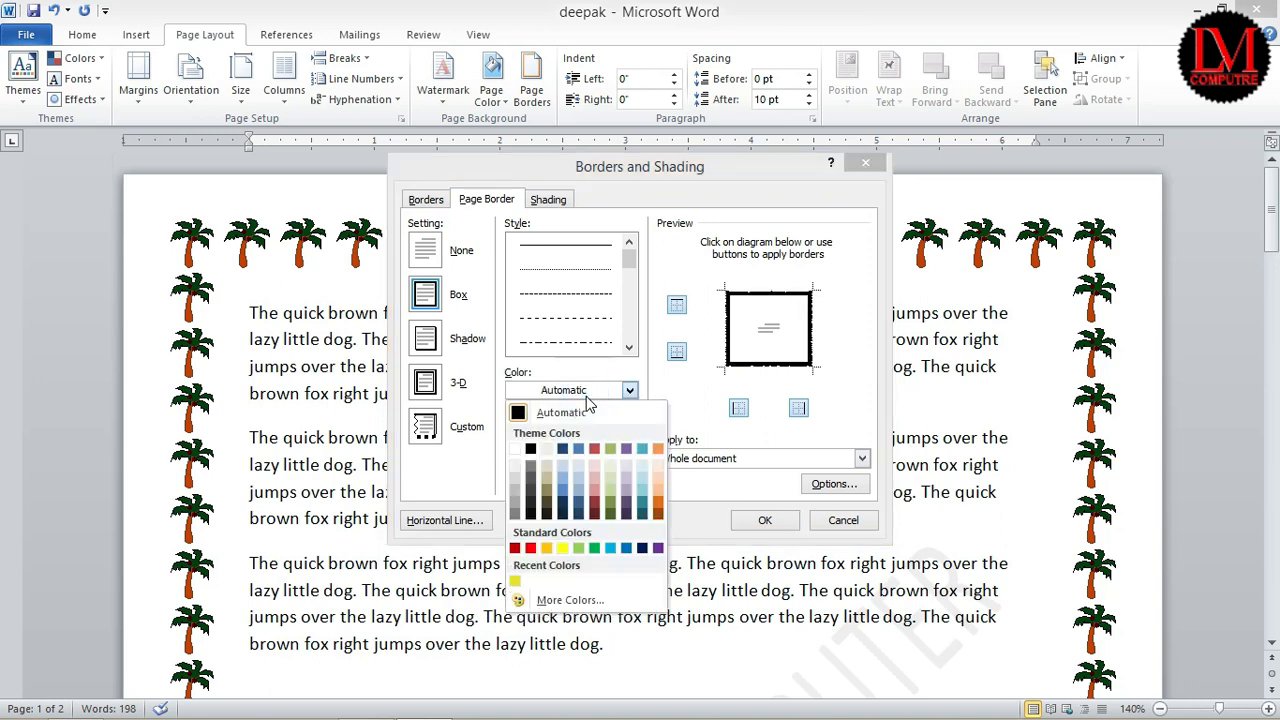
{"action": "left_click", "coordinate": [562, 496]}
{"action": "left_click", "coordinate": [752, 522]}
{"action": "scroll", "coordinate": [580, 451], "scroll_direction": "down", "scroll_amount": 10}
{"action": "scroll", "coordinate": [597, 437], "scroll_direction": "up", "scroll_amount": 10}
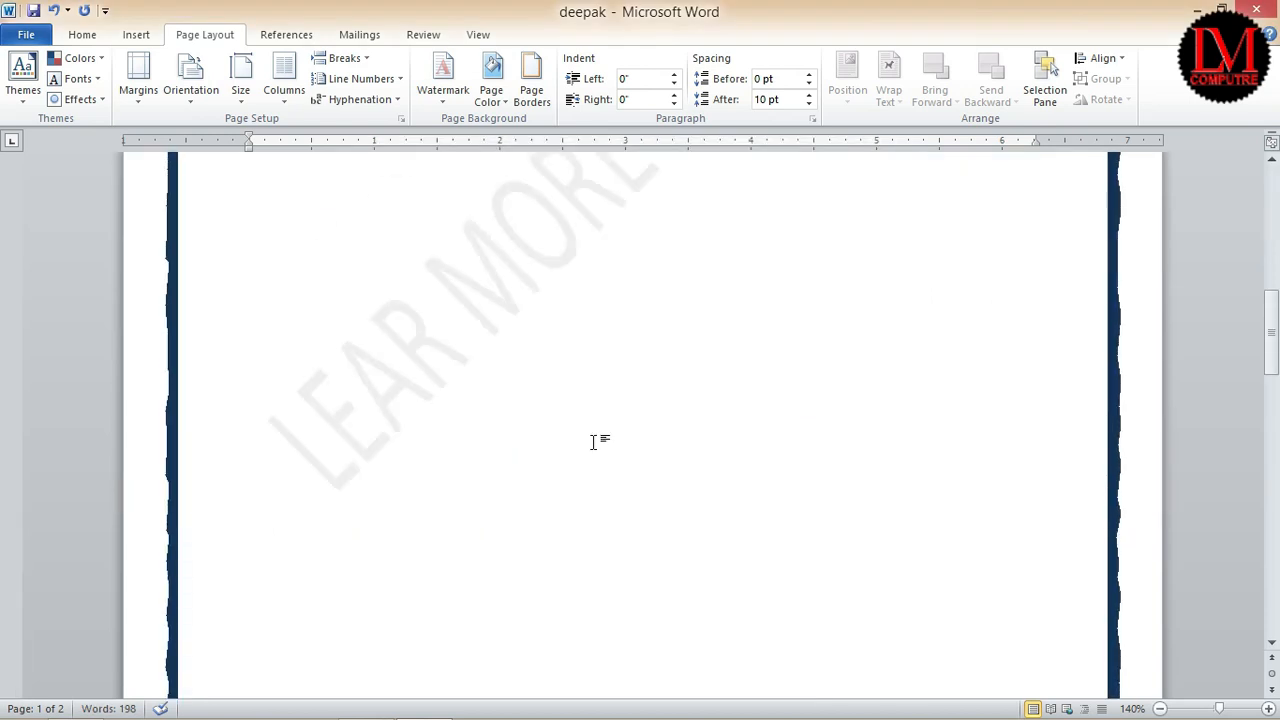
{"action": "scroll", "coordinate": [596, 441], "scroll_direction": "up", "scroll_amount": 1}
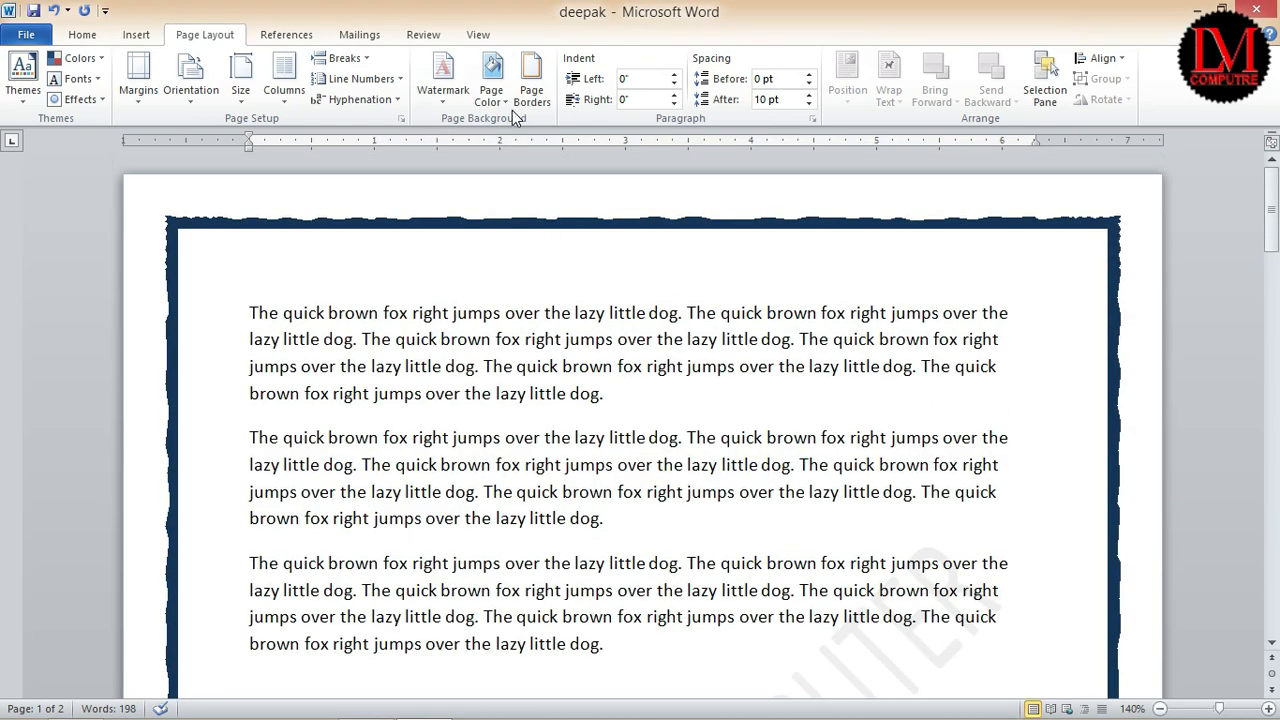
- Remove the page border from the whole document with the None setting
{"action": "left_click", "coordinate": [530, 96]}
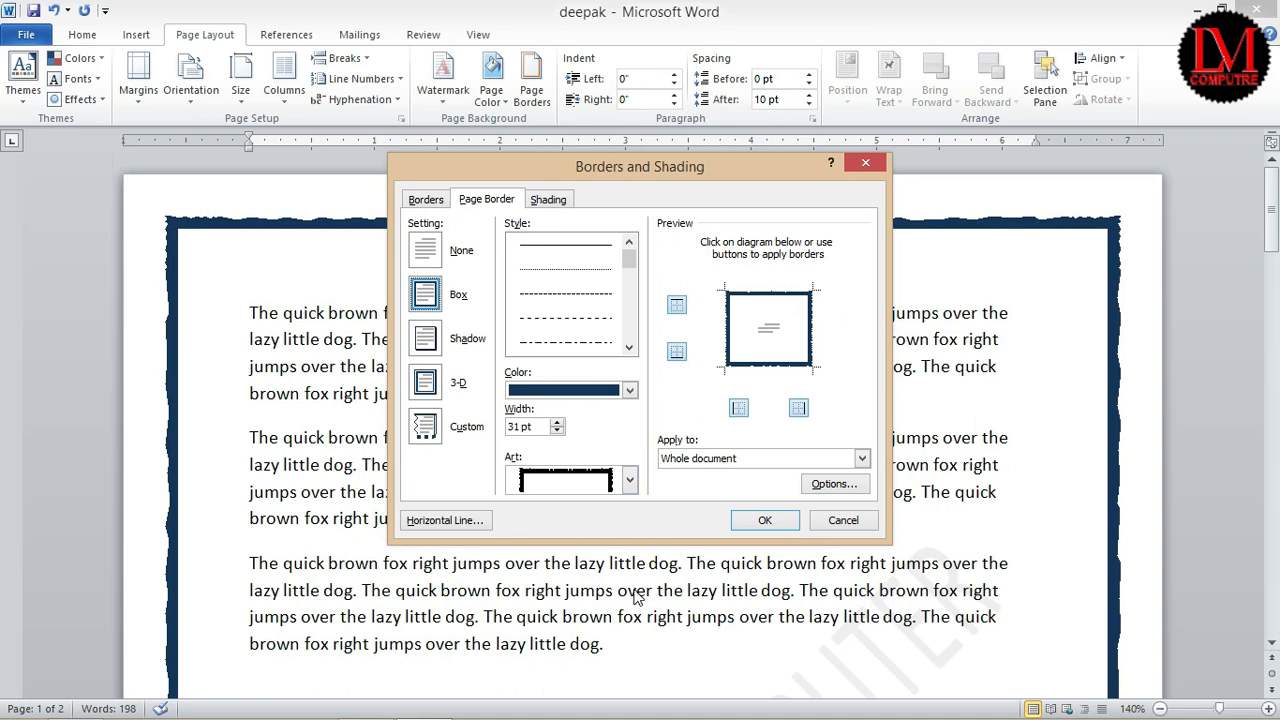
{"action": "left_click", "coordinate": [437, 260]}
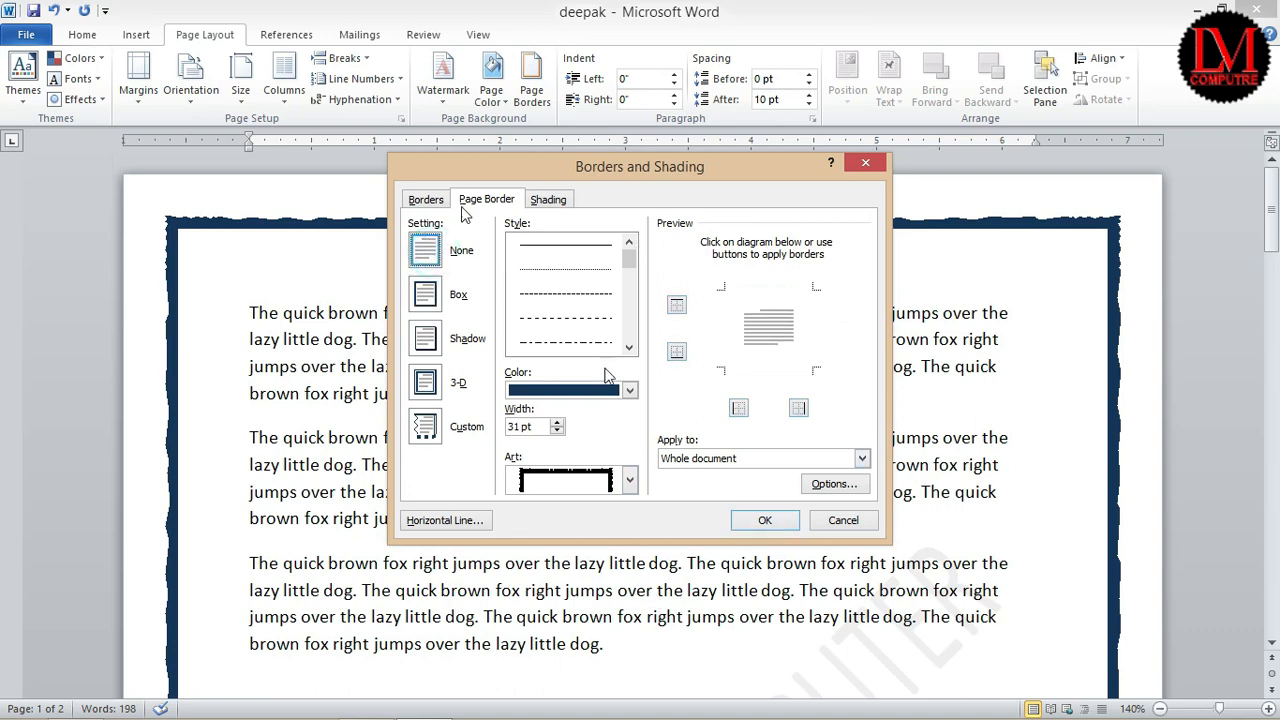
{"action": "left_click", "coordinate": [764, 521]}
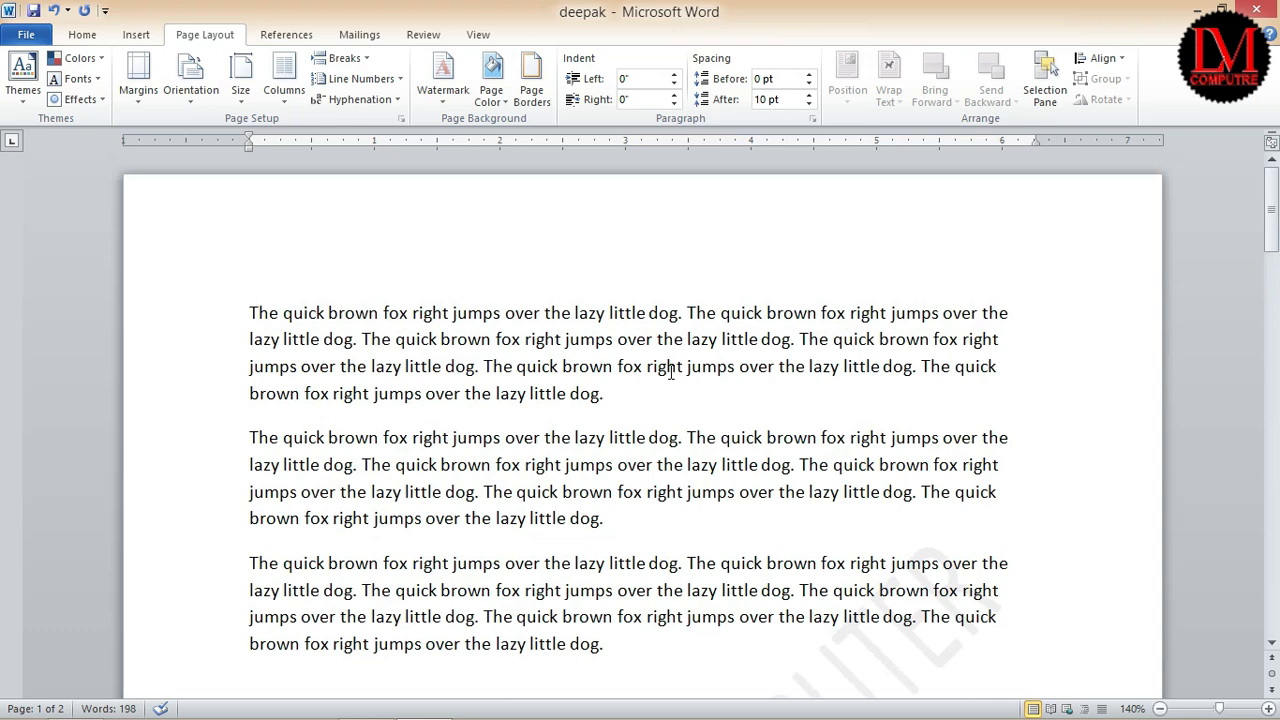
- Remove the watermark from the document pages
{"action": "left_click", "coordinate": [243, 298]}
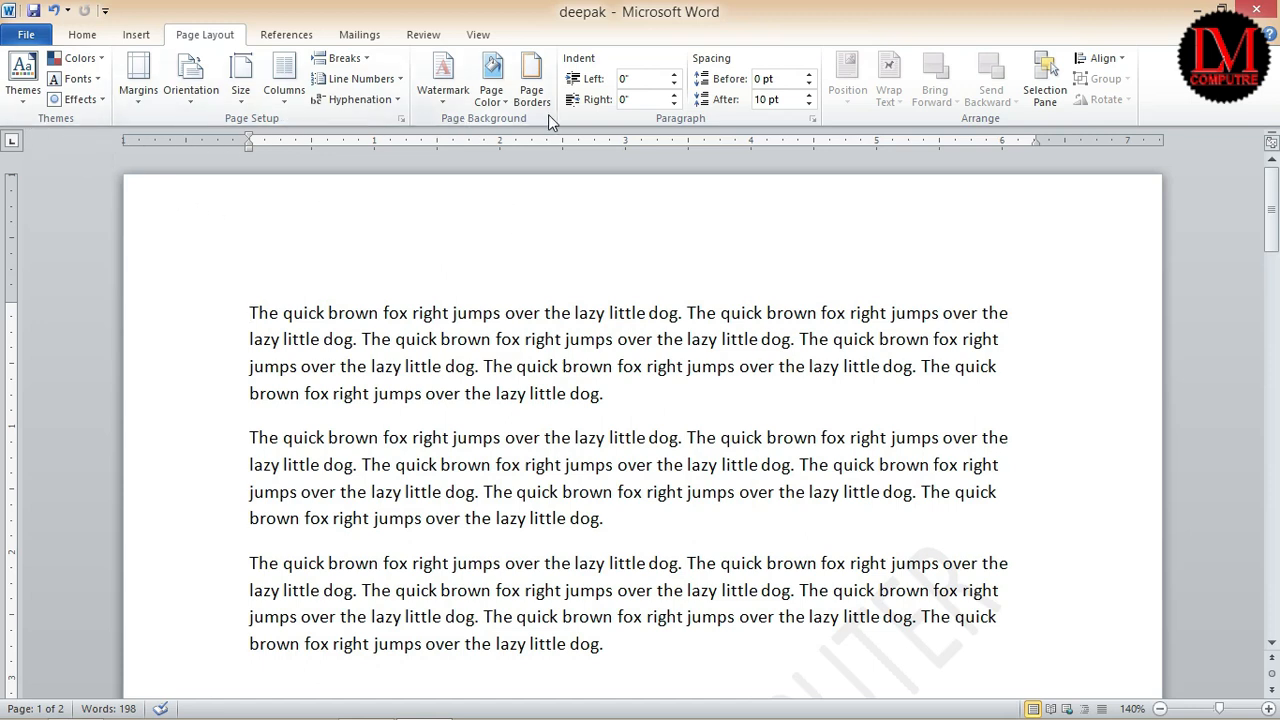
{"action": "left_click", "coordinate": [443, 95]}
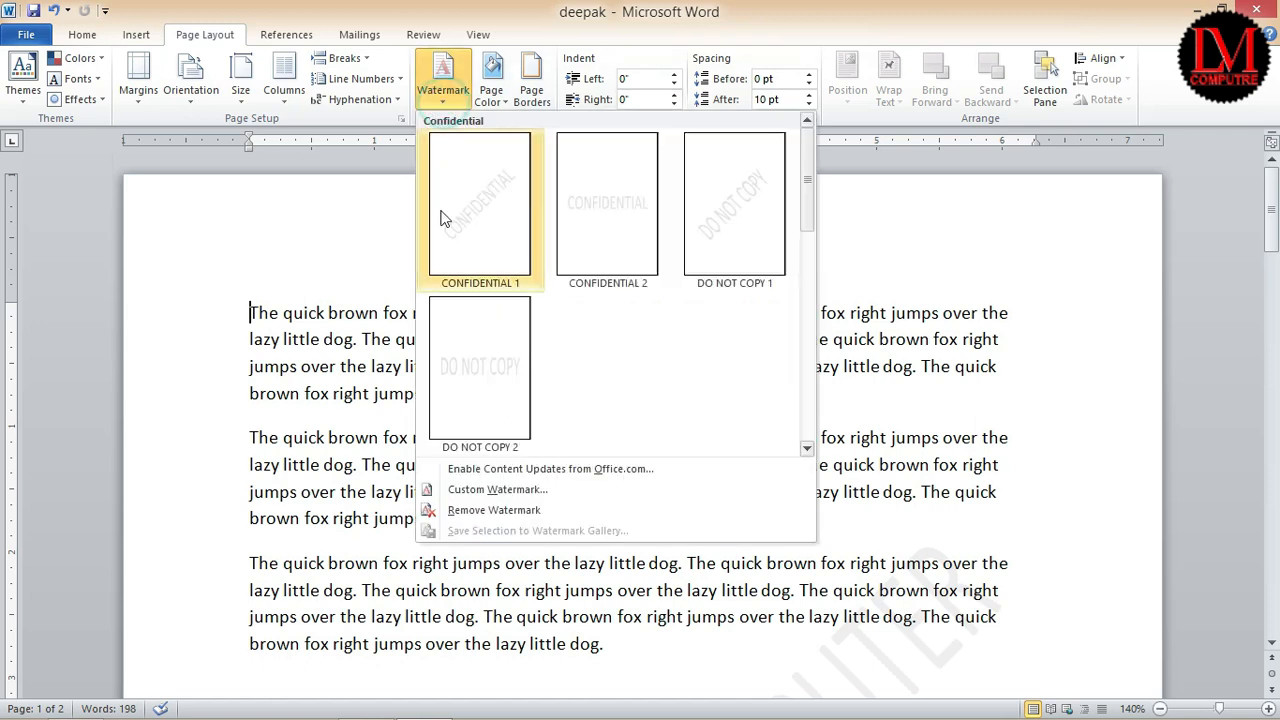
{"action": "left_click", "coordinate": [490, 510]}
- Select all three paragraphs and set their spacing after to 0 pt
{"action": "left_click_drag", "start_coordinate": [241, 321], "coordinate": [631, 400]}
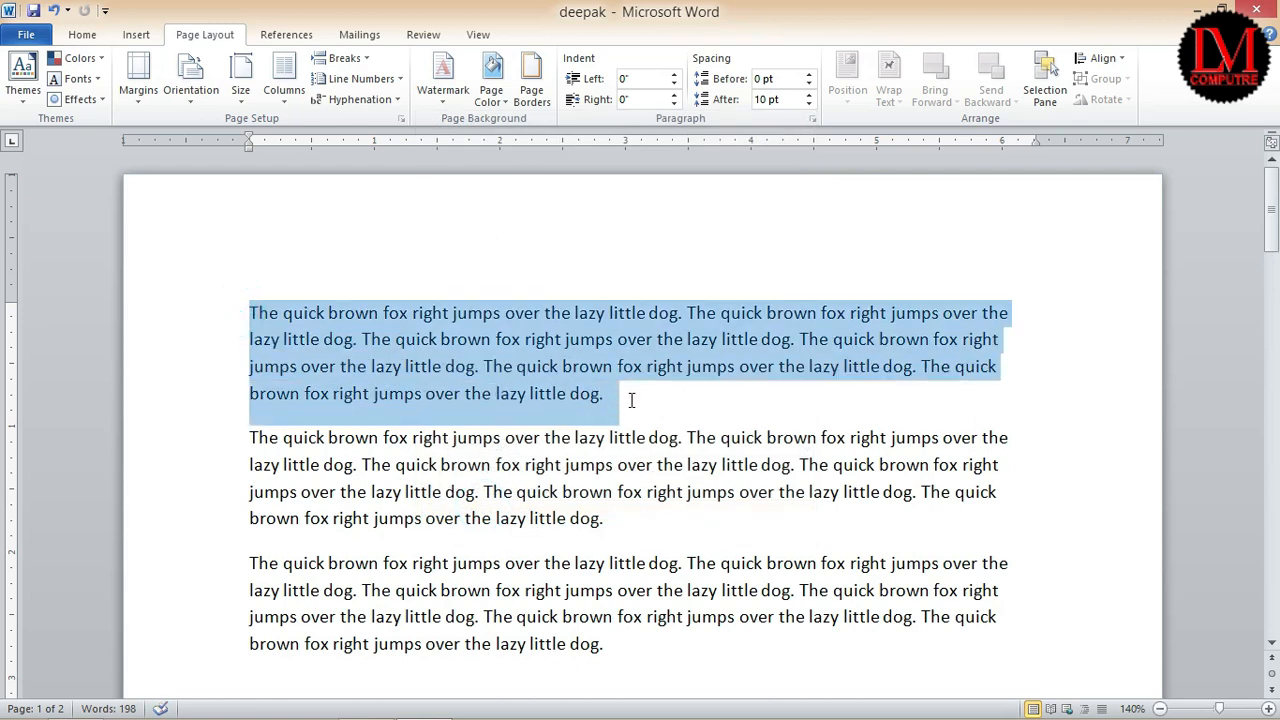
{"action": "double_click", "coordinate": [229, 440]}
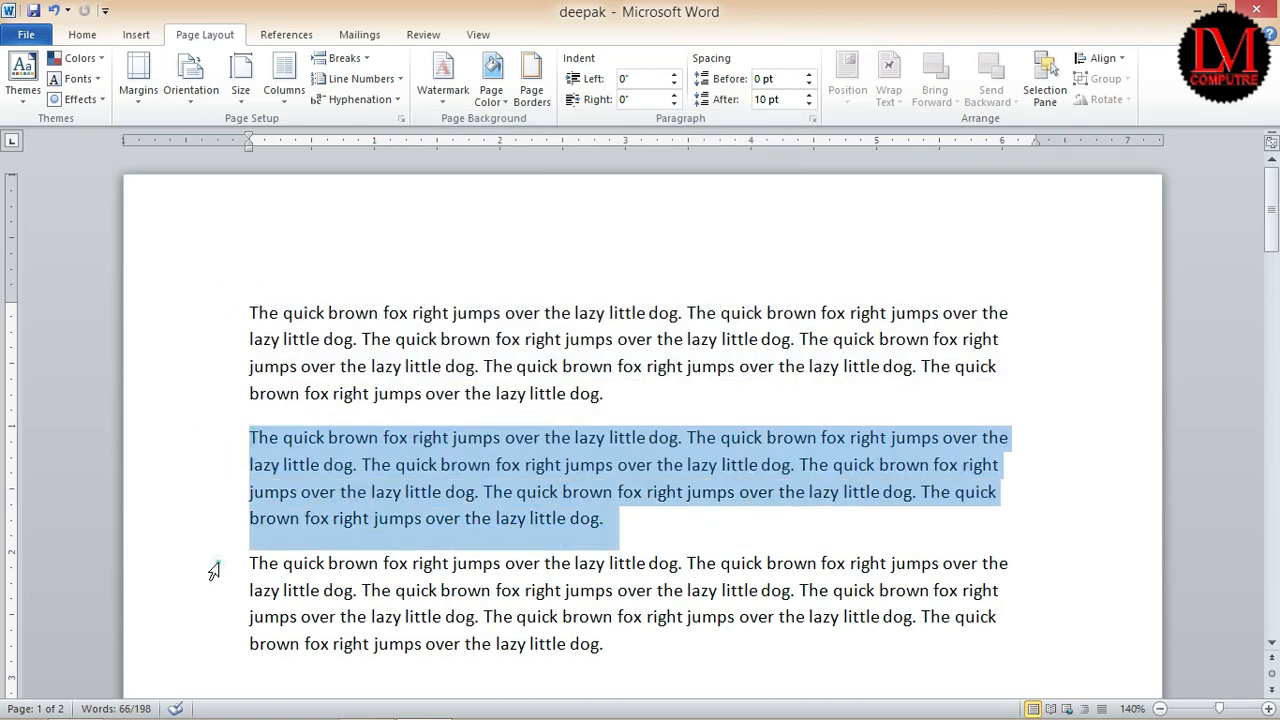
{"action": "left_click_drag", "start_coordinate": [213, 570], "coordinate": [216, 657]}
{"action": "left_click_drag", "start_coordinate": [214, 309], "coordinate": [286, 646]}
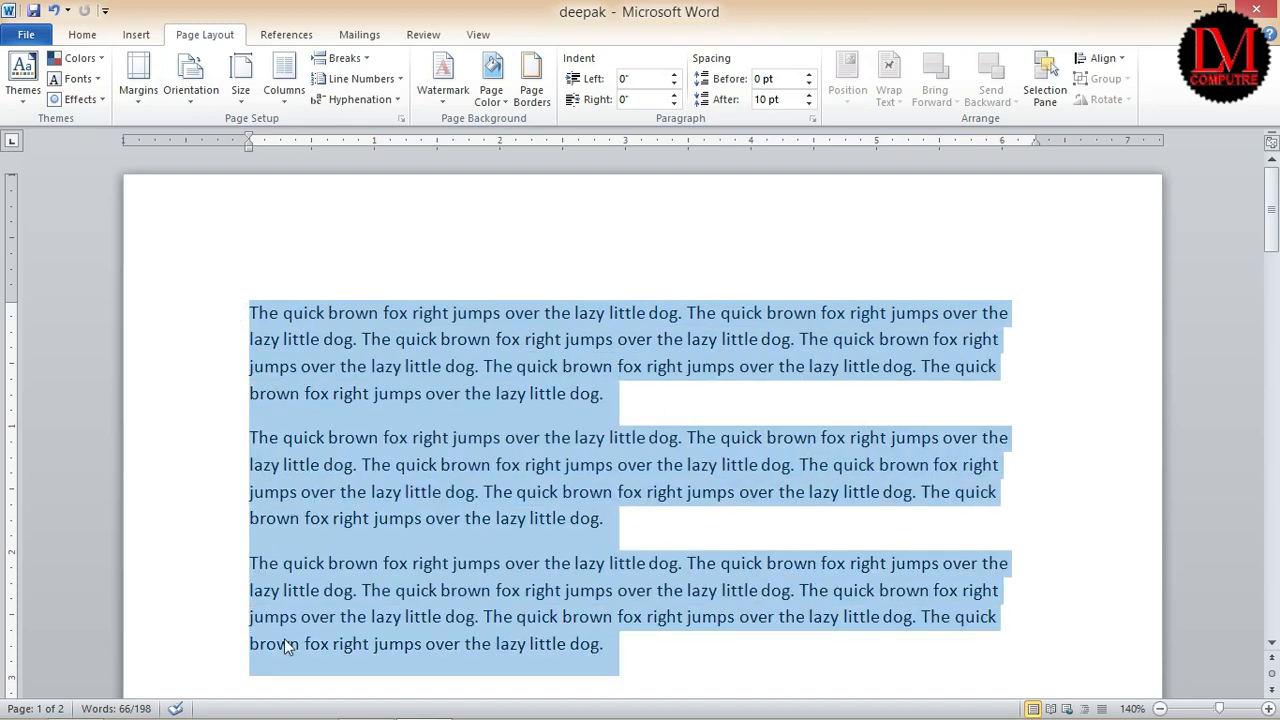
{"action": "left_click", "coordinate": [82, 34]}
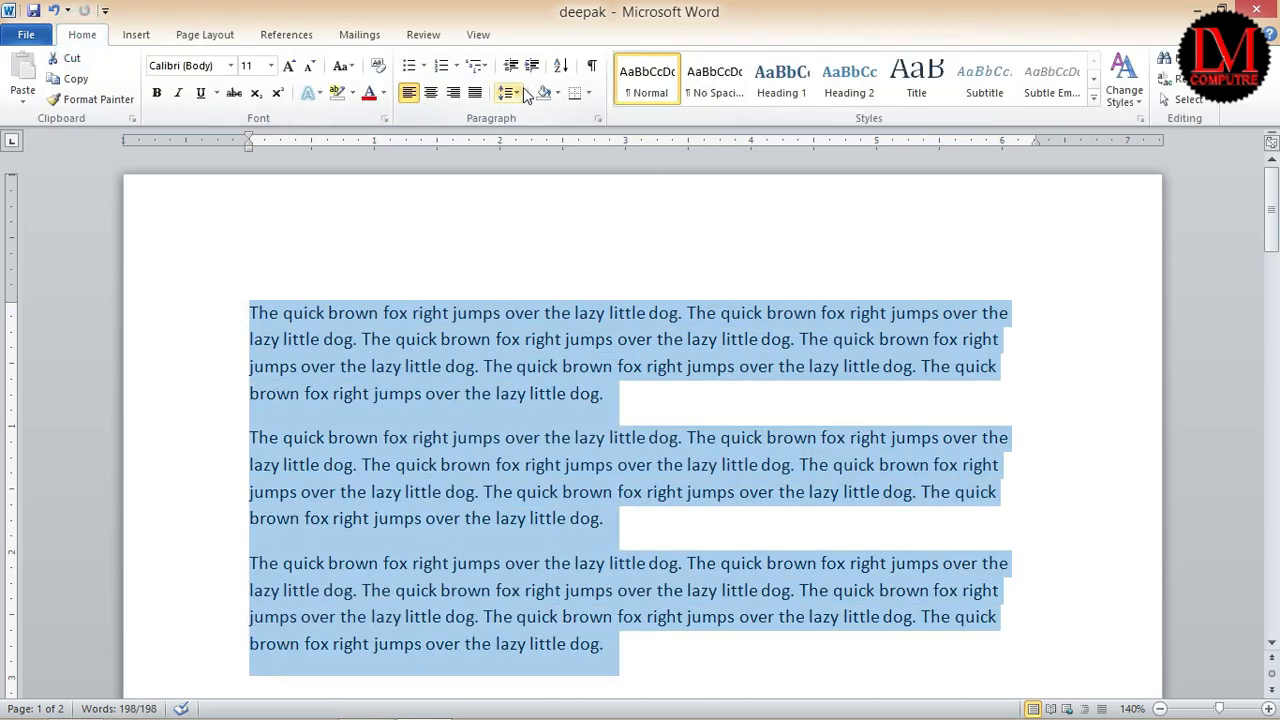
{"action": "left_click", "coordinate": [522, 96]}
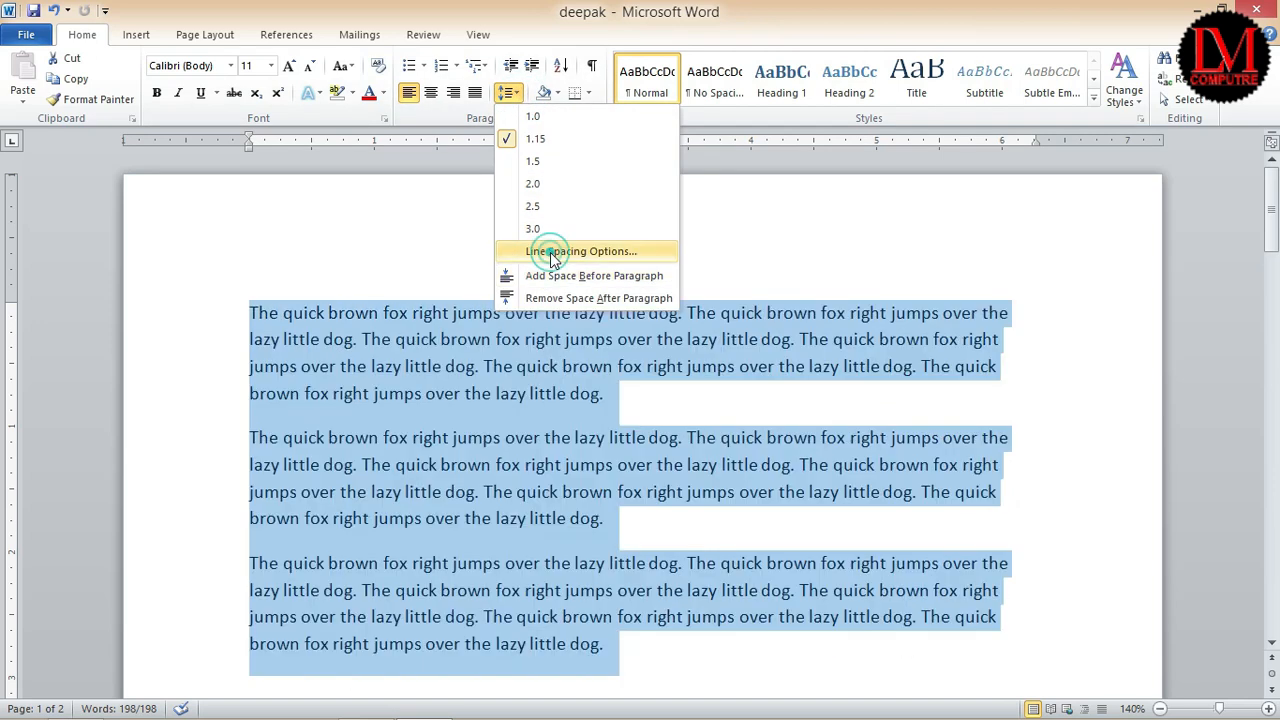
{"action": "left_click", "coordinate": [549, 251]}
{"action": "left_click", "coordinate": [594, 402]}
{"action": "left_click", "coordinate": [594, 402]}
{"action": "left_click", "coordinate": [701, 584]}
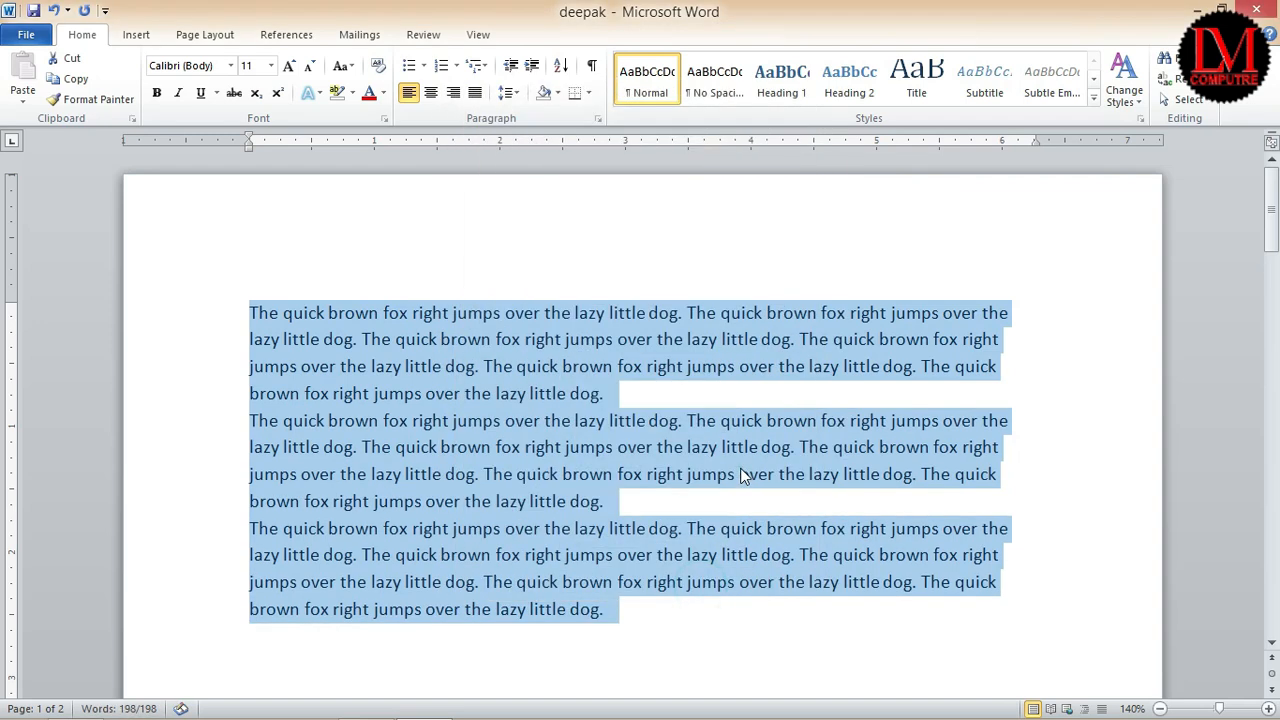
{"action": "left_click", "coordinate": [741, 474]}
- Select the second paragraph and set its left indent to 0.7"
{"action": "left_click_drag", "start_coordinate": [214, 440], "coordinate": [205, 508]}
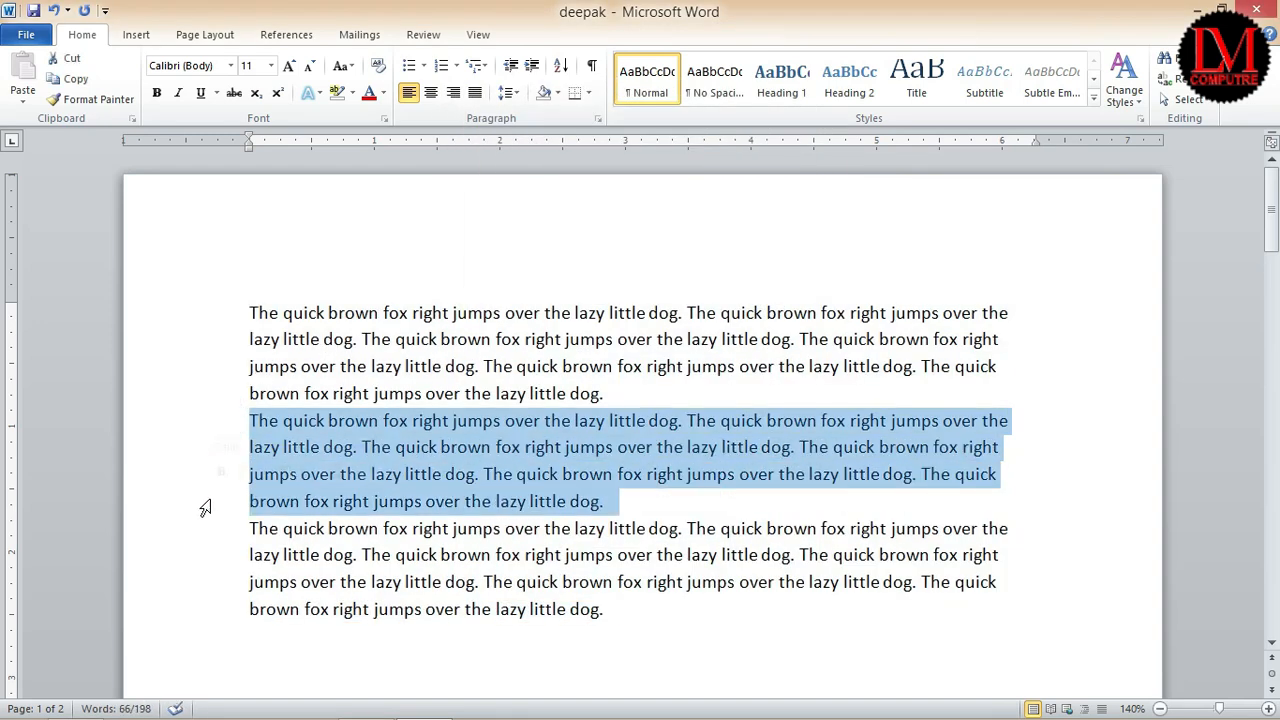
{"action": "left_click", "coordinate": [186, 36]}
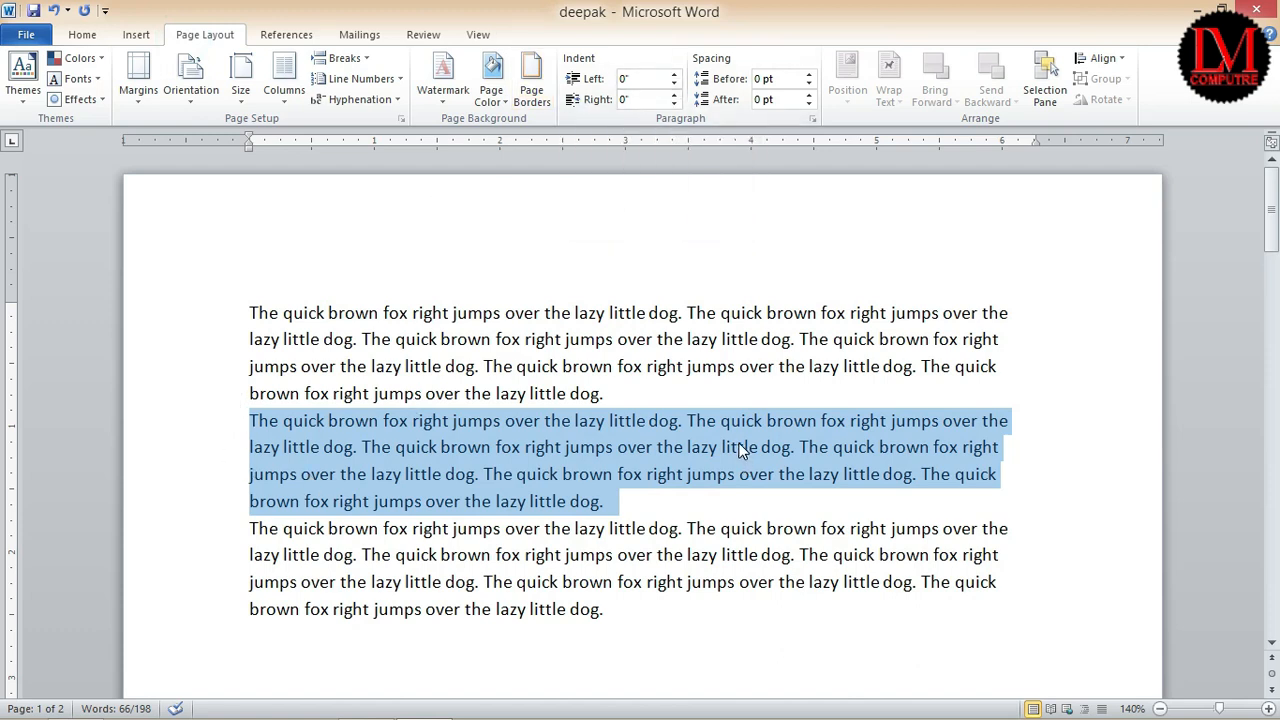
{"action": "left_click", "coordinate": [674, 74]}
{"action": "left_click", "coordinate": [674, 74]}
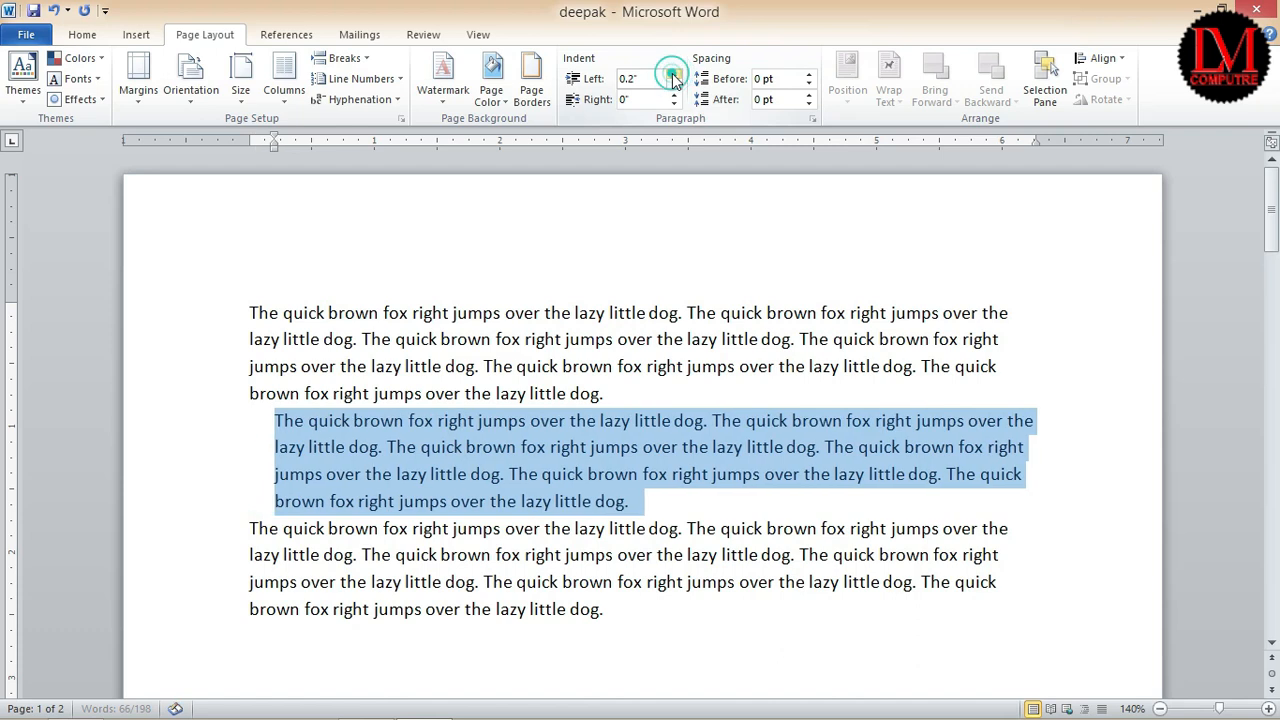
{"action": "left_click", "coordinate": [674, 74]}
{"action": "left_click", "coordinate": [674, 74]}
{"action": "left_click", "coordinate": [674, 74]}
{"action": "left_click", "coordinate": [674, 74]}
{"action": "left_click", "coordinate": [674, 74]}
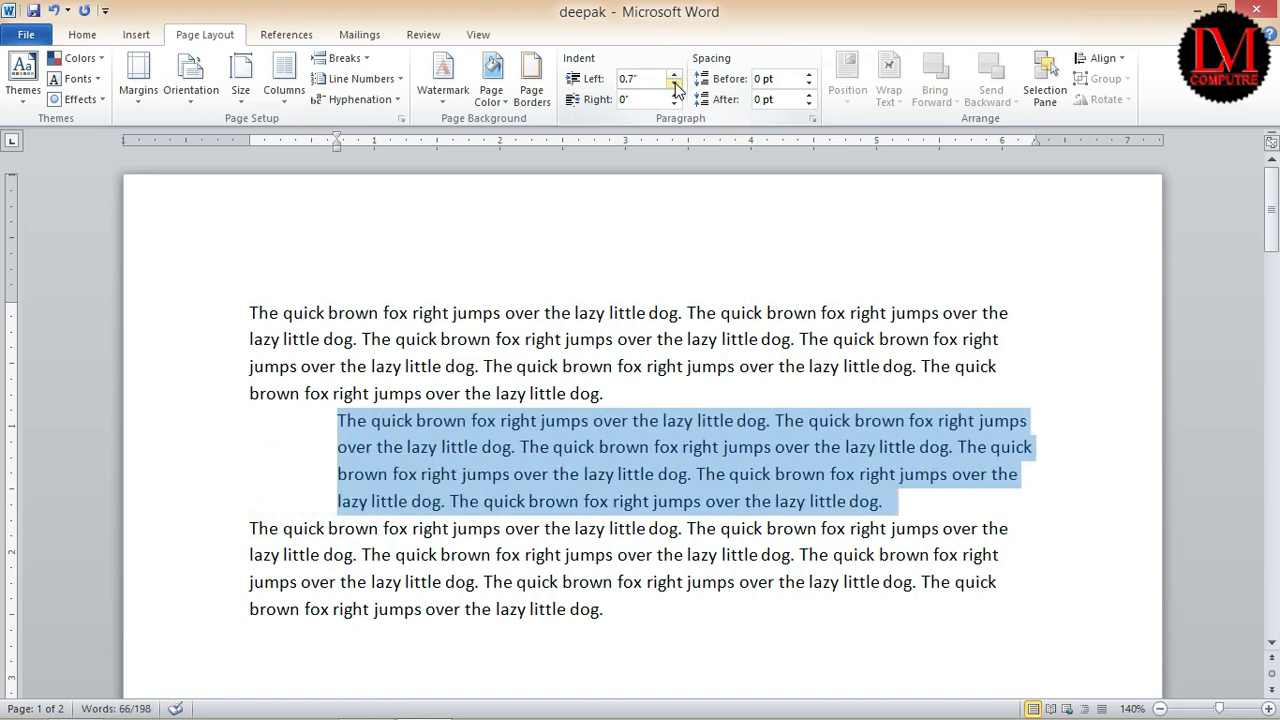
- Reset the second paragraph's left indent to 0"
{"action": "left_click", "coordinate": [675, 85]}
{"action": "left_click", "coordinate": [675, 85]}
{"action": "left_click", "coordinate": [675, 85]}
{"action": "left_click", "coordinate": [675, 85]}
{"action": "left_click", "coordinate": [675, 85]}
{"action": "left_click", "coordinate": [675, 85]}
{"action": "left_click", "coordinate": [675, 85]}
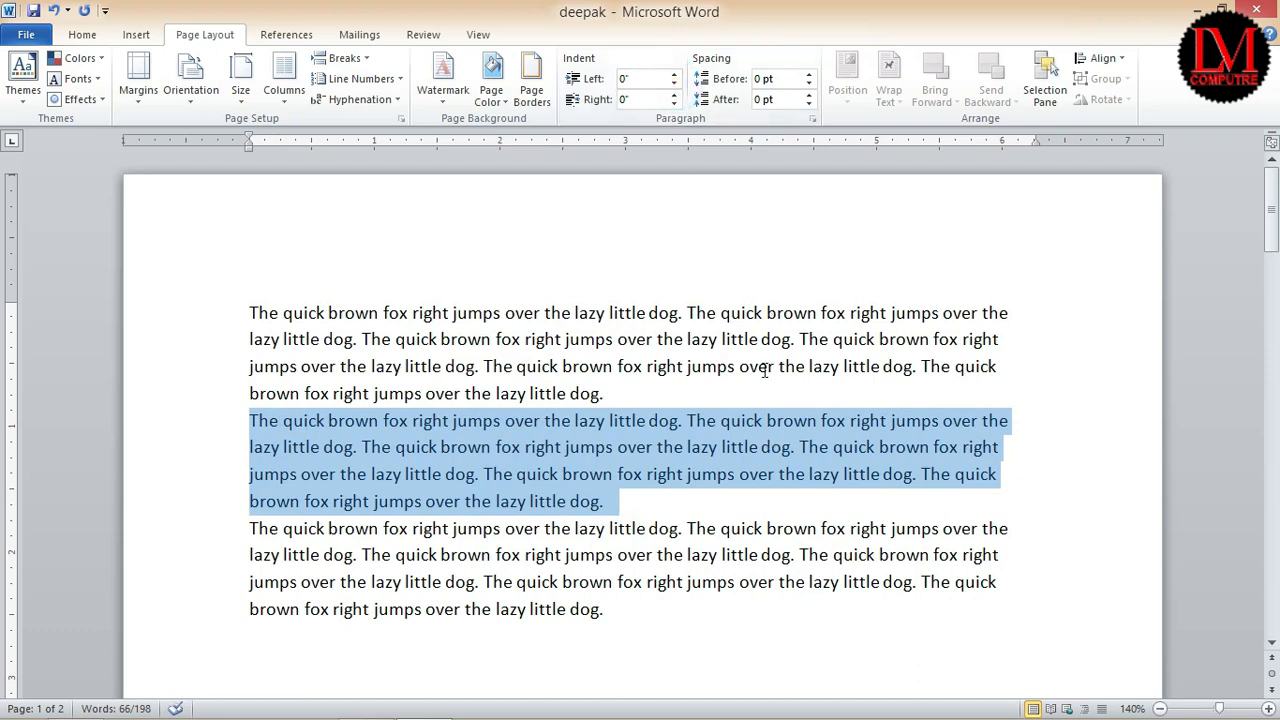
- Extend the second paragraph beyond the right margin with a right indent of -0.5"
{"action": "left_click", "coordinate": [675, 104]}
{"action": "left_click", "coordinate": [675, 104]}
{"action": "left_click", "coordinate": [675, 104]}
{"action": "left_click", "coordinate": [675, 104]}
{"action": "left_click", "coordinate": [675, 104]}
{"action": "left_click", "coordinate": [675, 104]}
{"action": "left_click", "coordinate": [675, 104]}
{"action": "left_click", "coordinate": [675, 95]}
{"action": "left_click", "coordinate": [675, 95]}
{"action": "left_click", "coordinate": [675, 95]}
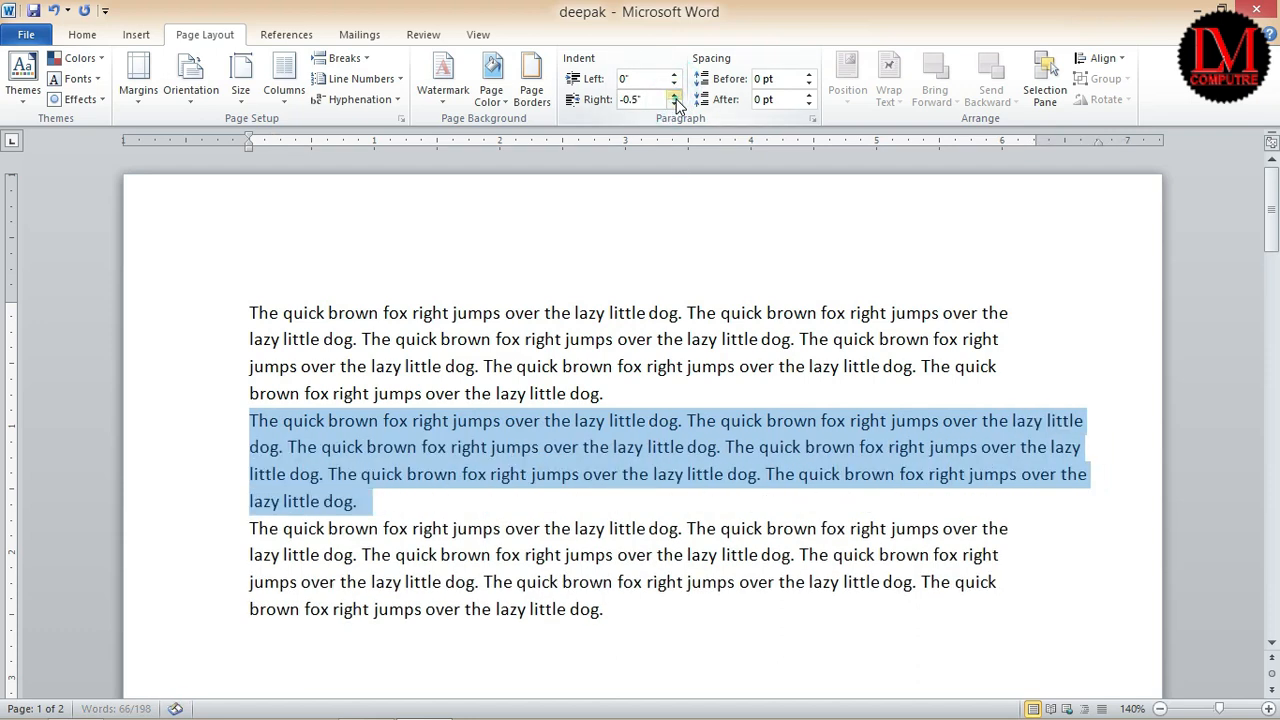
- Raise the second paragraph's right indent to 0.1"
{"action": "left_click", "coordinate": [675, 95]}
{"action": "left_click", "coordinate": [675, 95]}
{"action": "left_click", "coordinate": [675, 95]}
{"action": "left_click", "coordinate": [675, 95]}
{"action": "left_click", "coordinate": [675, 95]}
- Lower the second paragraph's right indent to -0.3", then reset it to 0"
{"action": "left_click", "coordinate": [675, 104]}
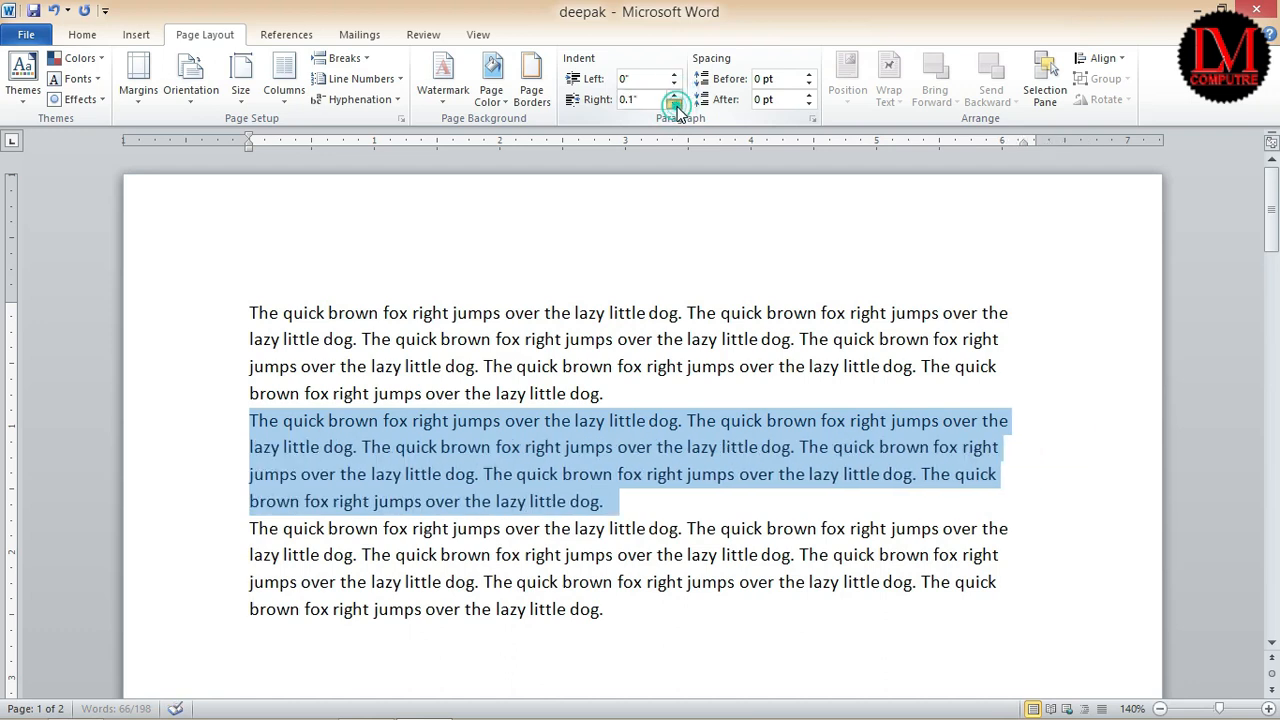
{"action": "left_click", "coordinate": [675, 104]}
{"action": "left_click", "coordinate": [675, 104]}
{"action": "left_click", "coordinate": [675, 104]}
{"action": "left_click", "coordinate": [675, 104]}
{"action": "left_click", "coordinate": [675, 95]}
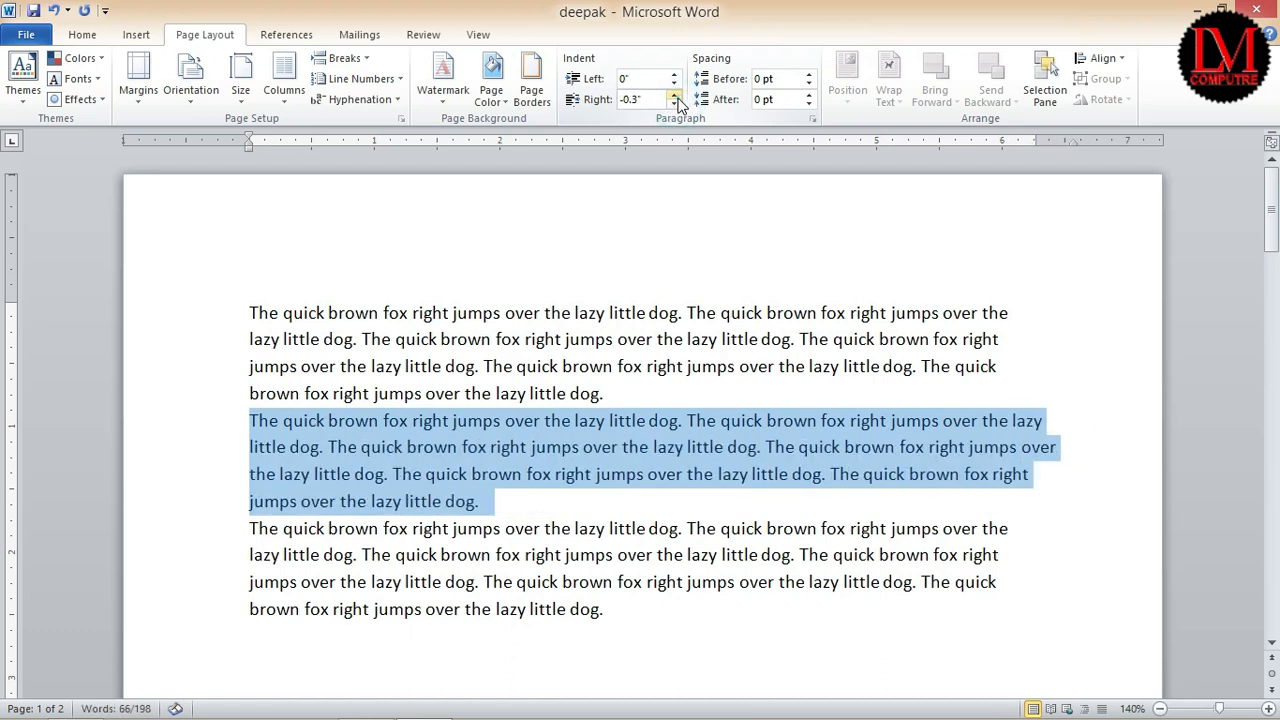
{"action": "left_click", "coordinate": [675, 95]}
{"action": "left_click", "coordinate": [675, 95]}
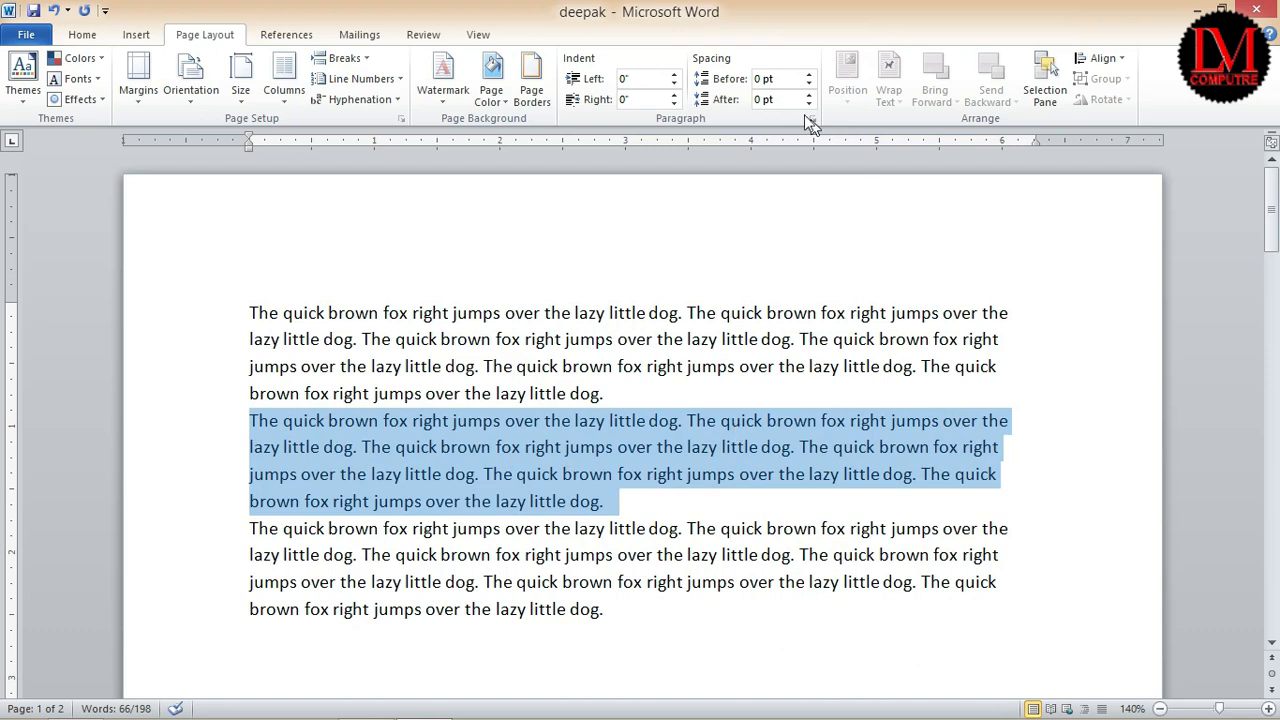
- Increase the second paragraph's spacing before by seven increments
{"action": "left_click", "coordinate": [807, 74]}
{"action": "left_click", "coordinate": [807, 74]}
{"action": "left_click", "coordinate": [807, 74]}
{"action": "left_click", "coordinate": [807, 74]}
{"action": "left_click", "coordinate": [807, 74]}
{"action": "left_click", "coordinate": [807, 74]}
{"action": "left_click", "coordinate": [807, 74]}
- Reset the second paragraph's spacing before to 0 pt
{"action": "left_click", "coordinate": [809, 87]}
{"action": "left_click", "coordinate": [809, 87]}
{"action": "left_click", "coordinate": [809, 87]}
{"action": "left_click", "coordinate": [809, 87]}
{"action": "left_click", "coordinate": [809, 88]}
{"action": "left_click", "coordinate": [809, 88]}
{"action": "left_click", "coordinate": [809, 88]}
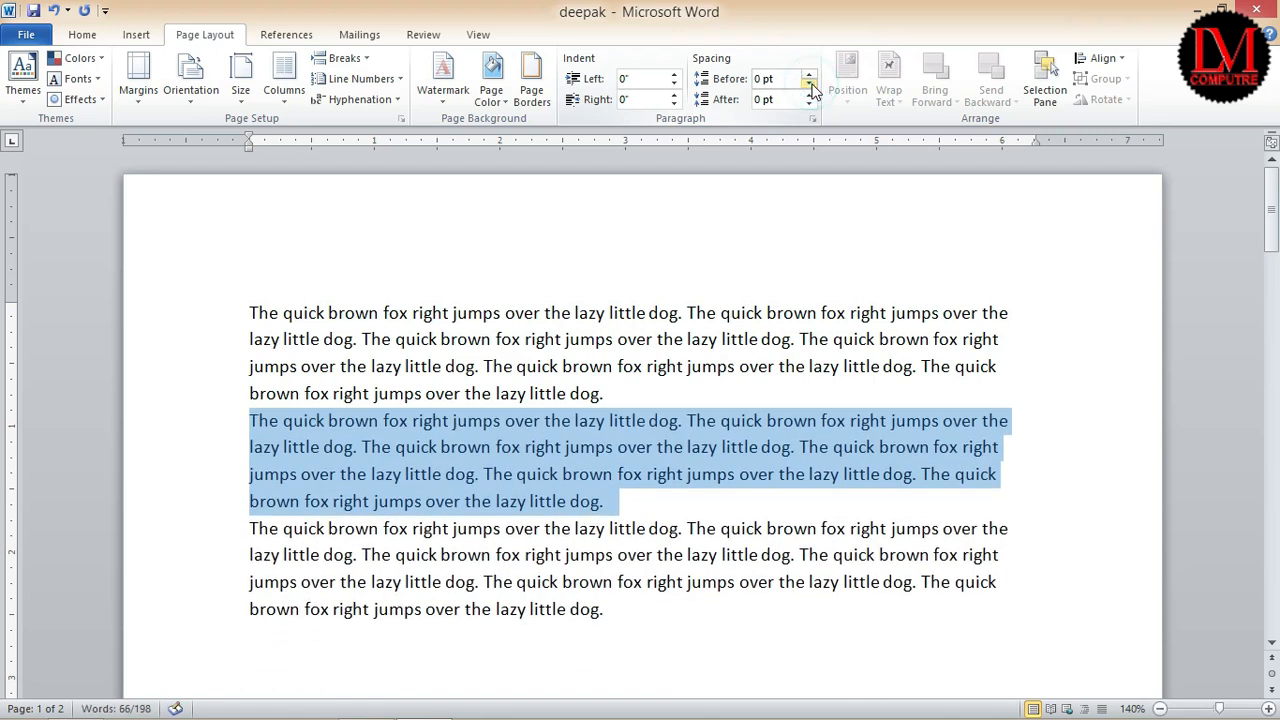
- Select the third line of the first paragraph, raise its spacing before to 12 pt, then lower it to Auto
{"action": "left_click", "coordinate": [527, 393]}
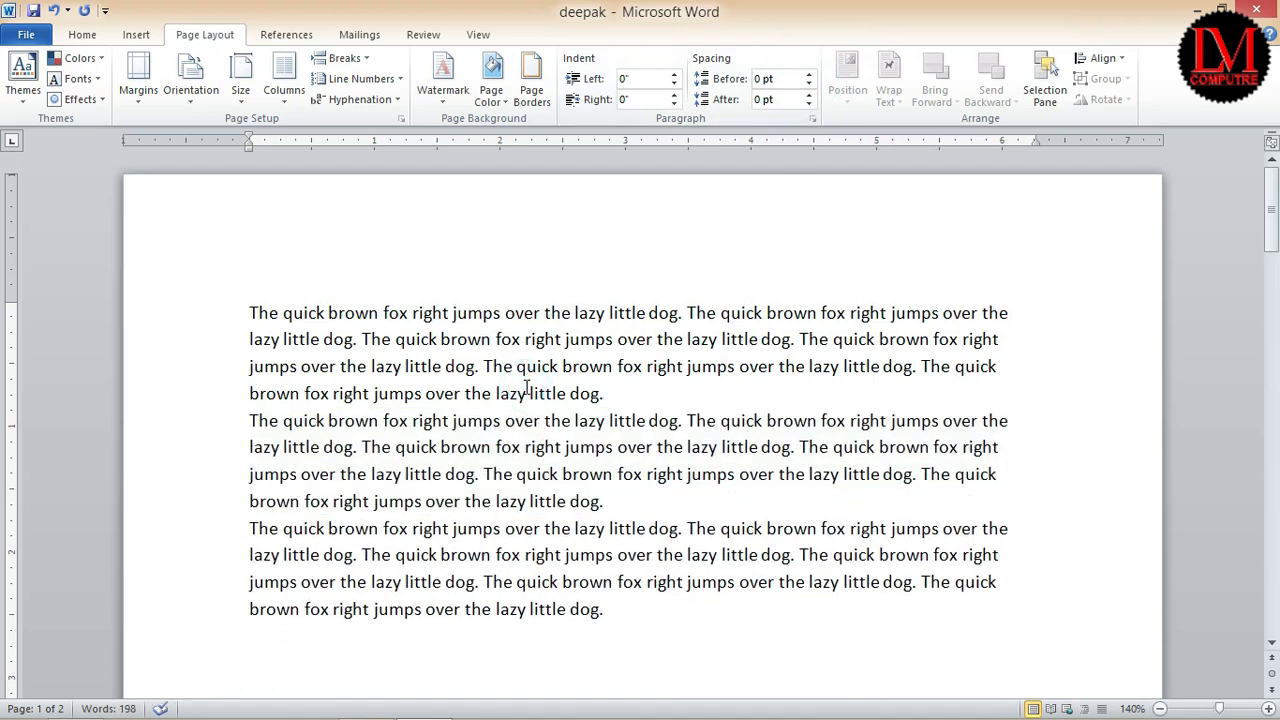
{"action": "left_click", "coordinate": [206, 366]}
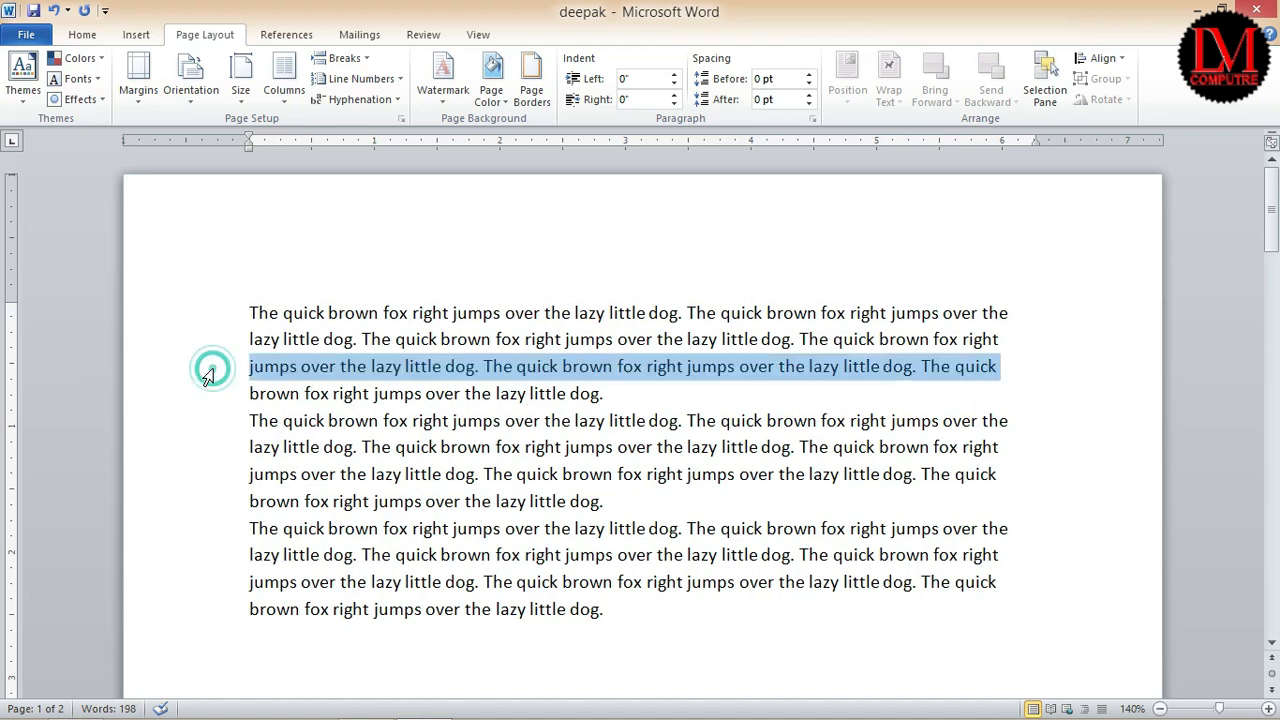
{"action": "left_click", "coordinate": [808, 74]}
{"action": "left_click", "coordinate": [809, 74]}
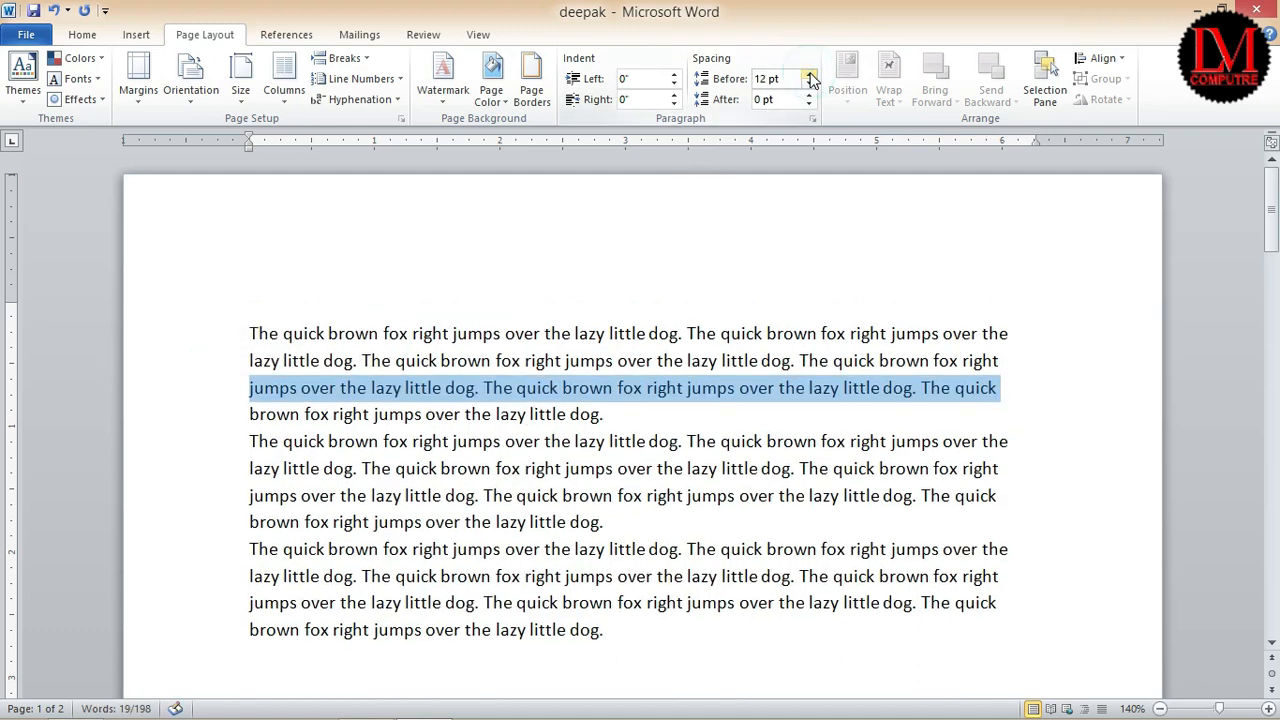
{"action": "left_click", "coordinate": [810, 87]}
{"action": "left_click", "coordinate": [810, 87]}
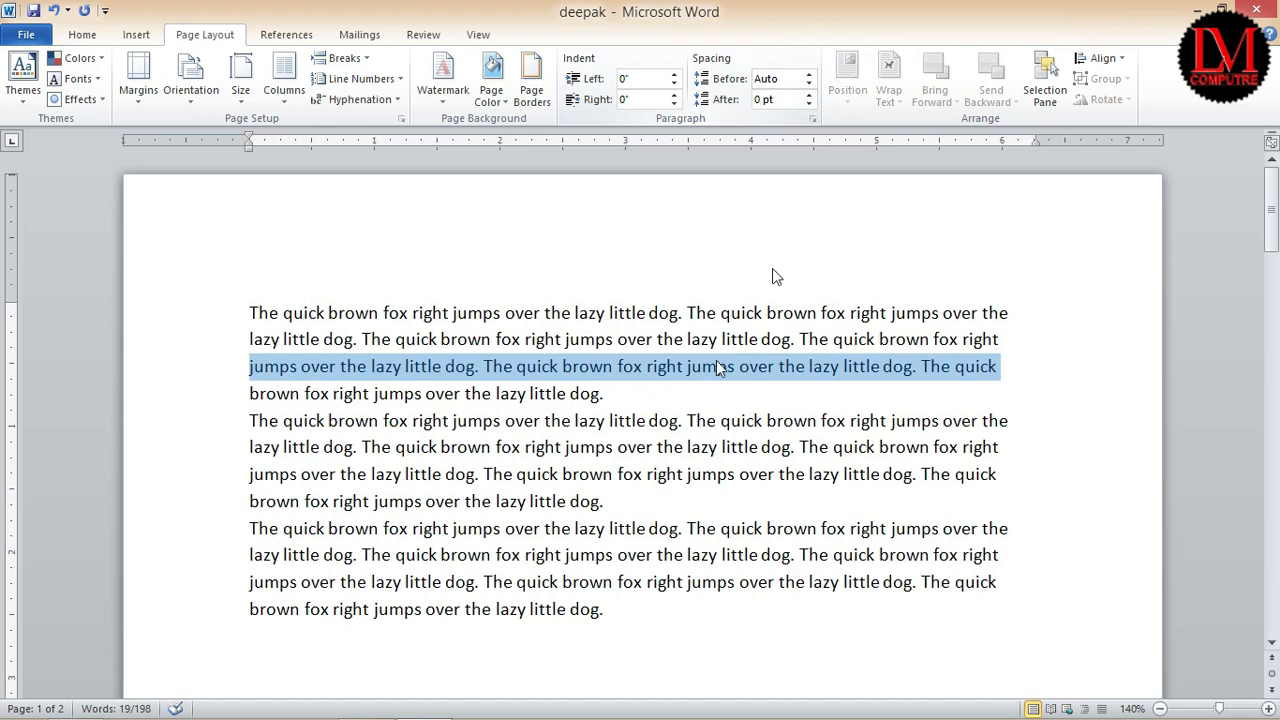
- Set the first paragraph's spacing before to 0 pt and deselect the text
{"action": "left_click", "coordinate": [809, 76]}
{"action": "left_click_drag", "start_coordinate": [218, 320], "coordinate": [214, 429]}
{"action": "left_click", "coordinate": [1016, 340]}
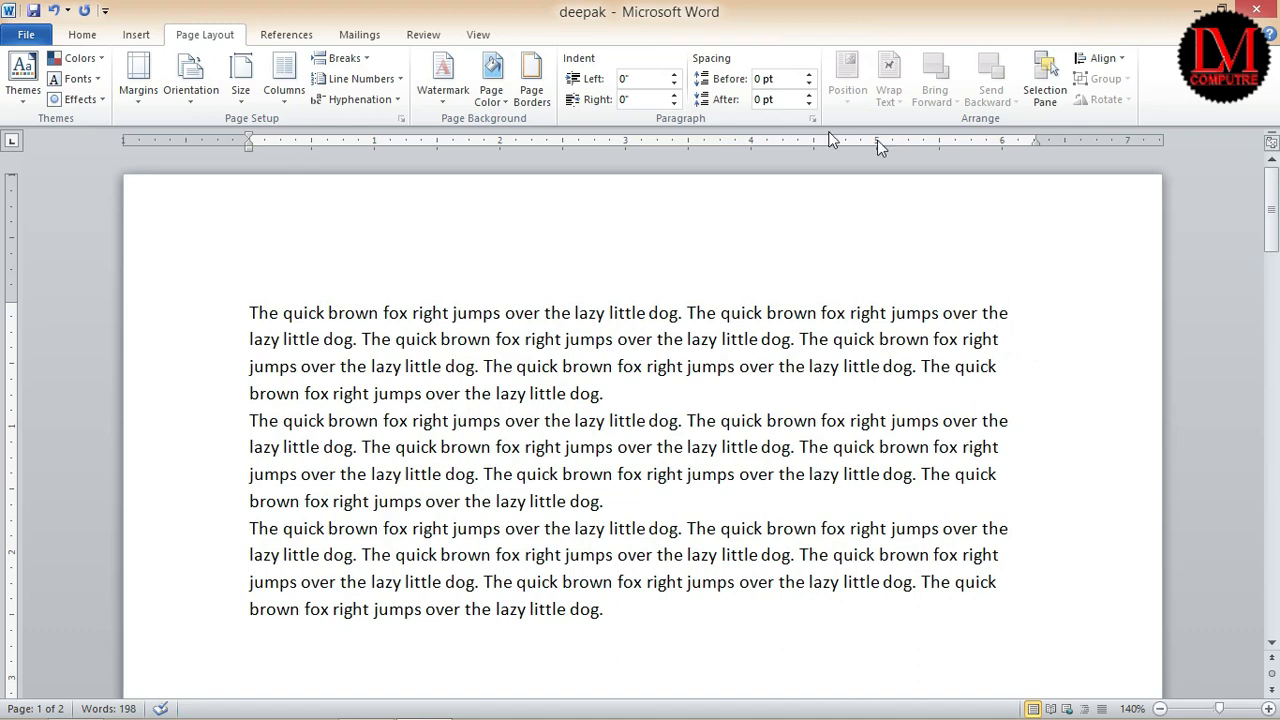
- Raise the second paragraph's spacing after by four increments, then reset it to 0 pt
{"action": "left_click_drag", "start_coordinate": [220, 423], "coordinate": [206, 500]}
{"action": "left_click", "coordinate": [809, 94]}
{"action": "left_click", "coordinate": [809, 94]}
{"action": "left_click", "coordinate": [809, 94]}
{"action": "left_click", "coordinate": [809, 94]}
{"action": "left_click", "coordinate": [809, 104]}
{"action": "left_click", "coordinate": [809, 104]}
{"action": "left_click", "coordinate": [809, 104]}
{"action": "left_click", "coordinate": [809, 104]}
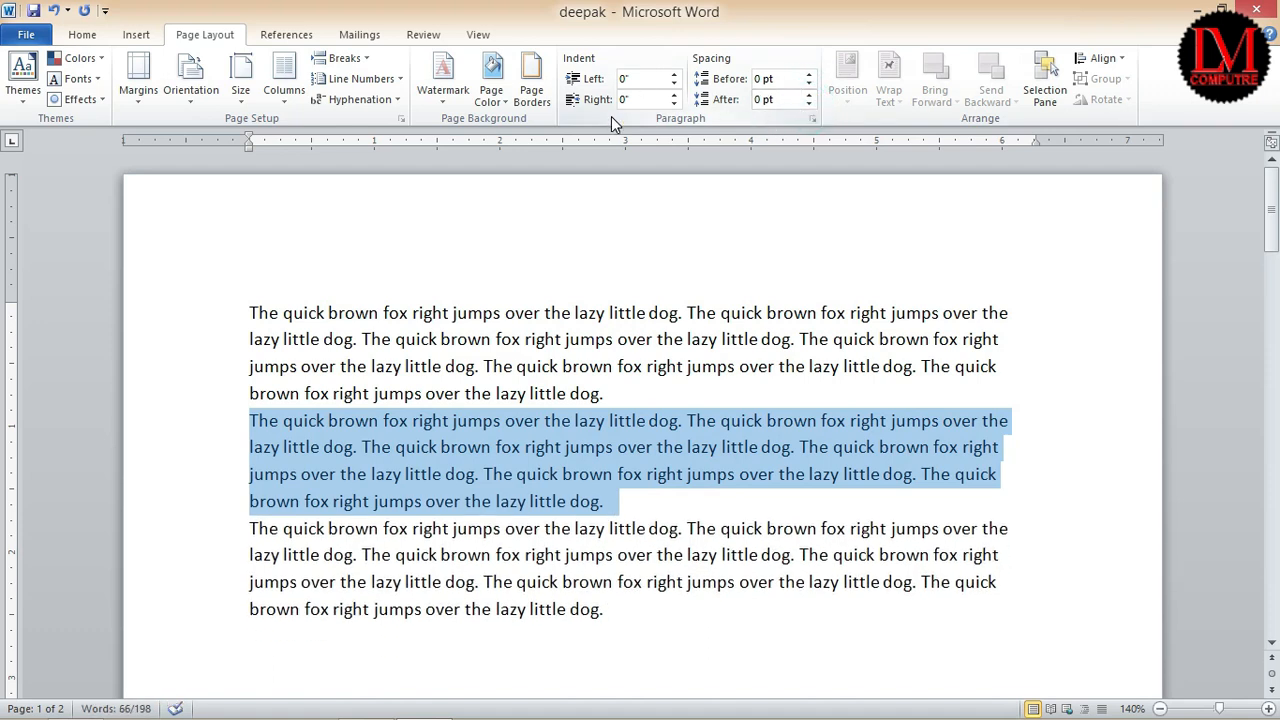
- Draw a rectangle over the middle of the second and third paragraphs
{"action": "left_click", "coordinate": [520, 582]}
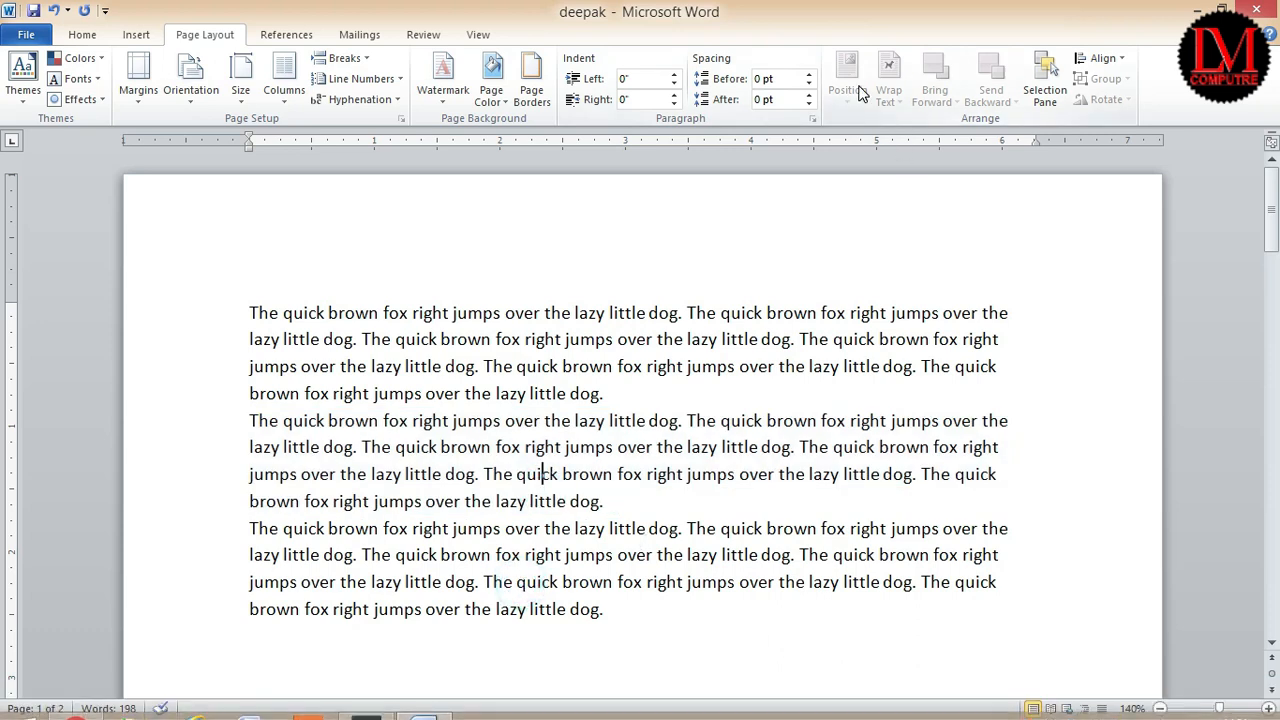
{"action": "left_click", "coordinate": [656, 630]}
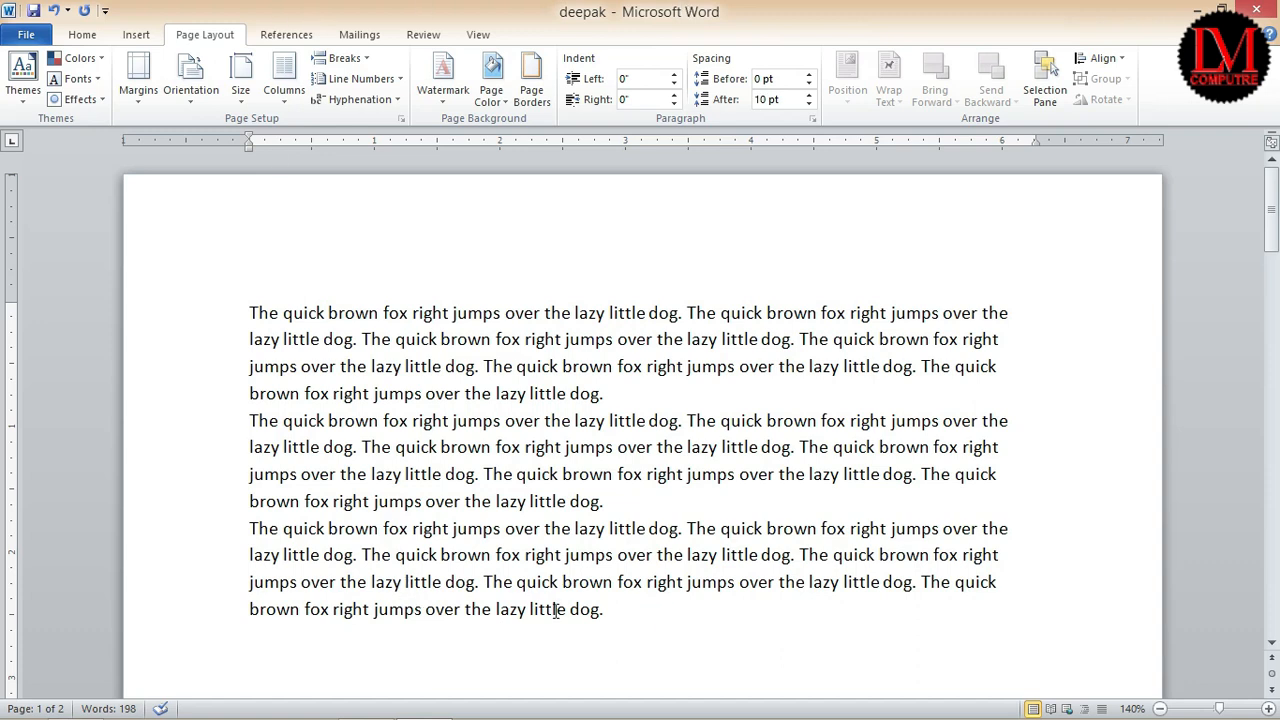
{"action": "left_click", "coordinate": [132, 36]}
{"action": "left_click", "coordinate": [280, 98]}
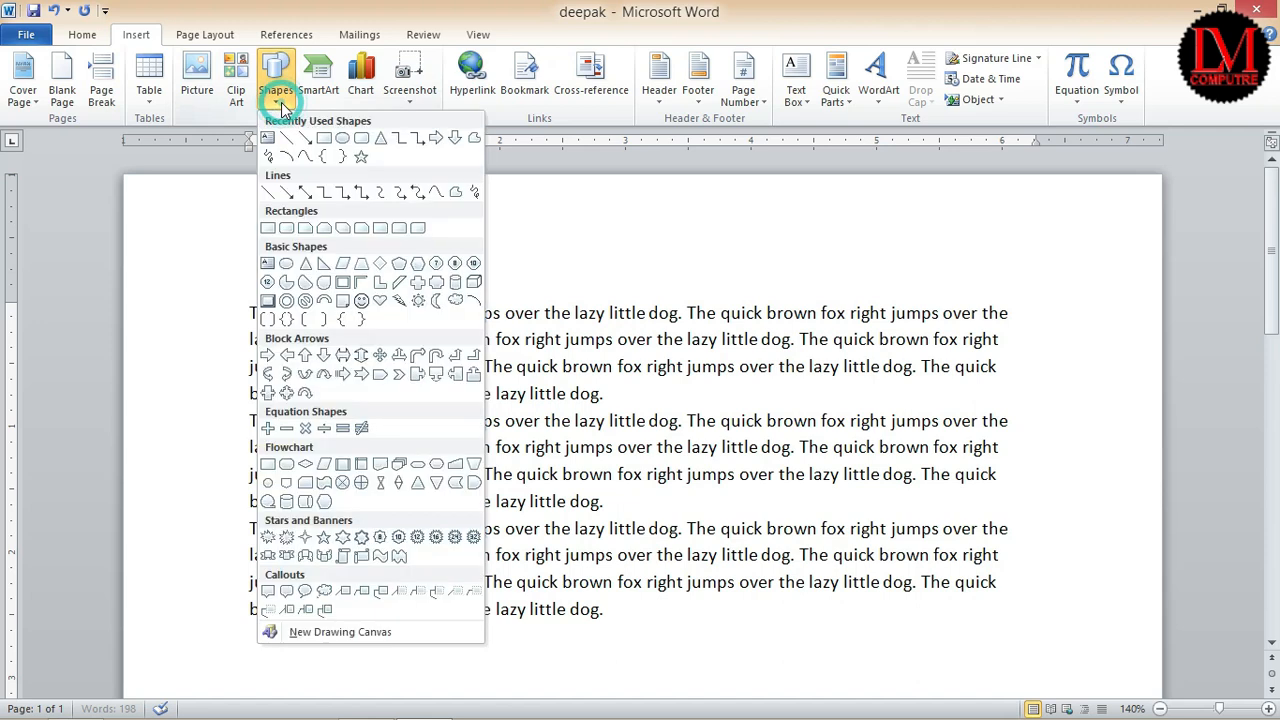
{"action": "left_click", "coordinate": [325, 141]}
{"action": "left_click_drag", "start_coordinate": [483, 447], "coordinate": [712, 646]}
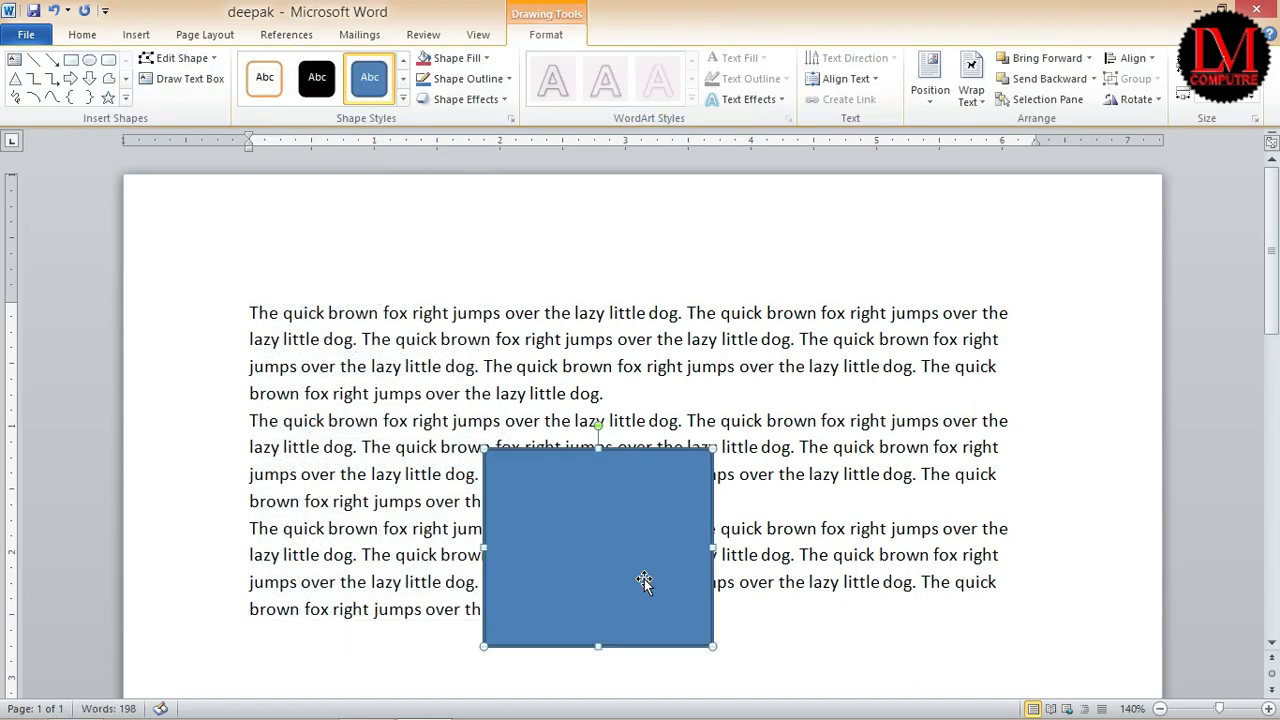
- Position the rectangle in the middle center of the page with text wrapping, then change its position to In Line with Text
{"action": "left_click", "coordinate": [215, 36]}
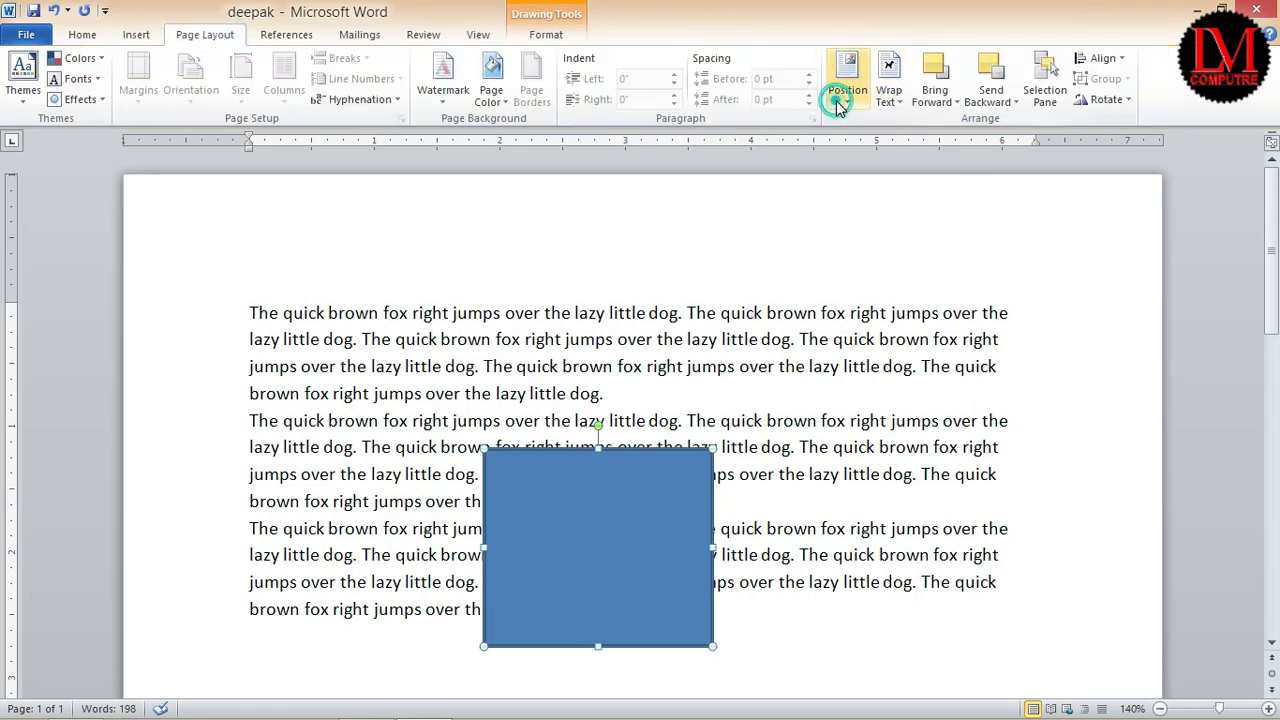
{"action": "left_click", "coordinate": [838, 100]}
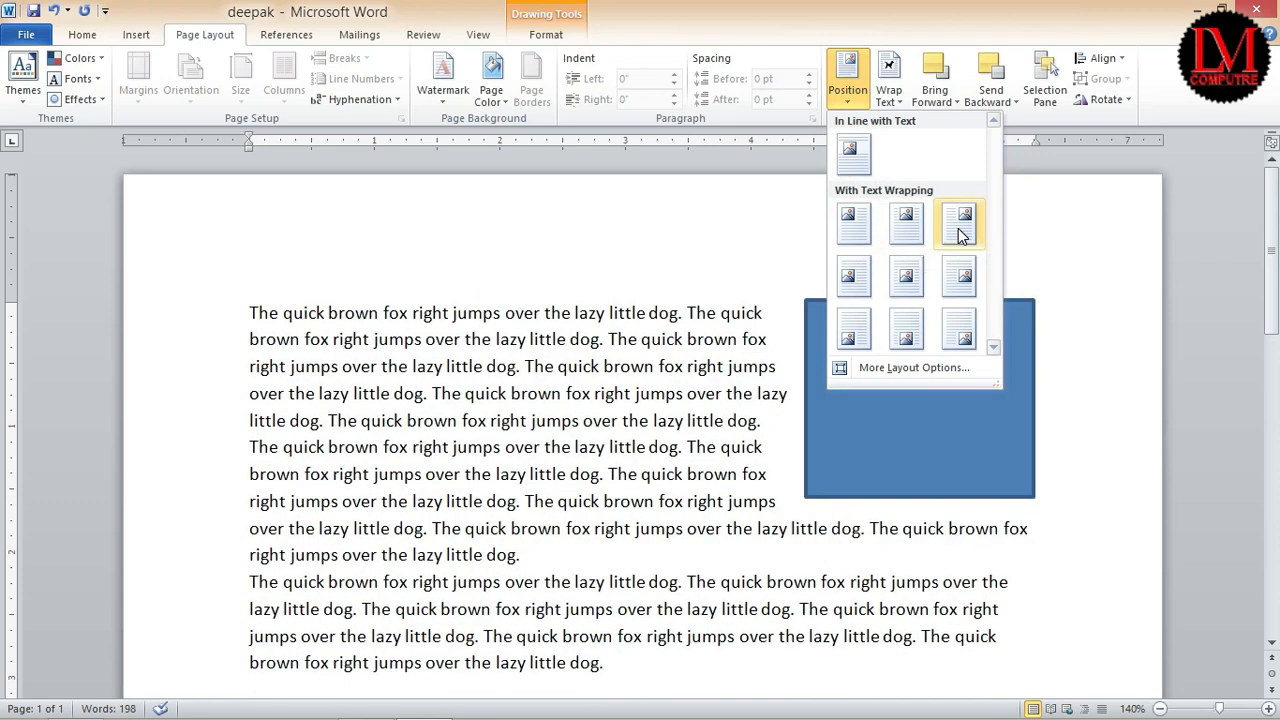
{"action": "left_click", "coordinate": [907, 276]}
{"action": "scroll", "coordinate": [743, 563], "scroll_direction": "down", "scroll_amount": 5}
{"action": "scroll", "coordinate": [740, 563], "scroll_direction": "up", "scroll_amount": 2}
{"action": "scroll", "coordinate": [697, 549], "scroll_direction": "down", "scroll_amount": 2}
{"action": "left_click", "coordinate": [698, 551]}
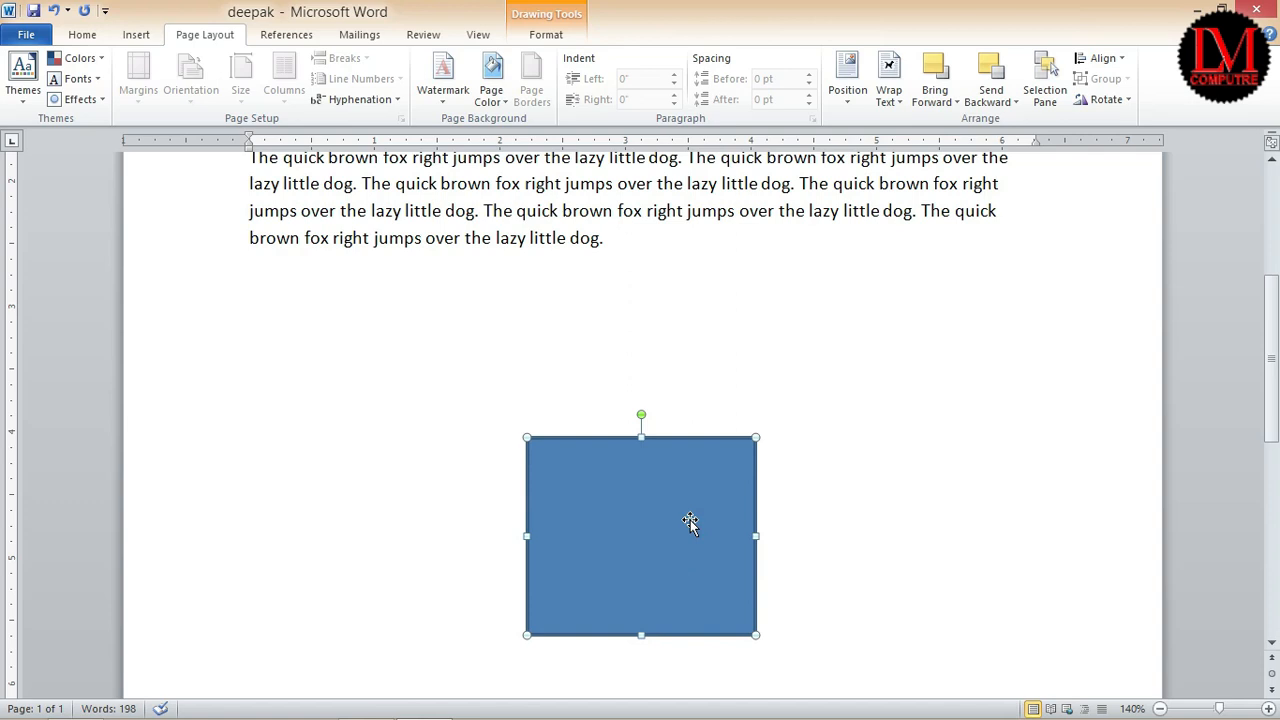
{"action": "left_click", "coordinate": [847, 78]}
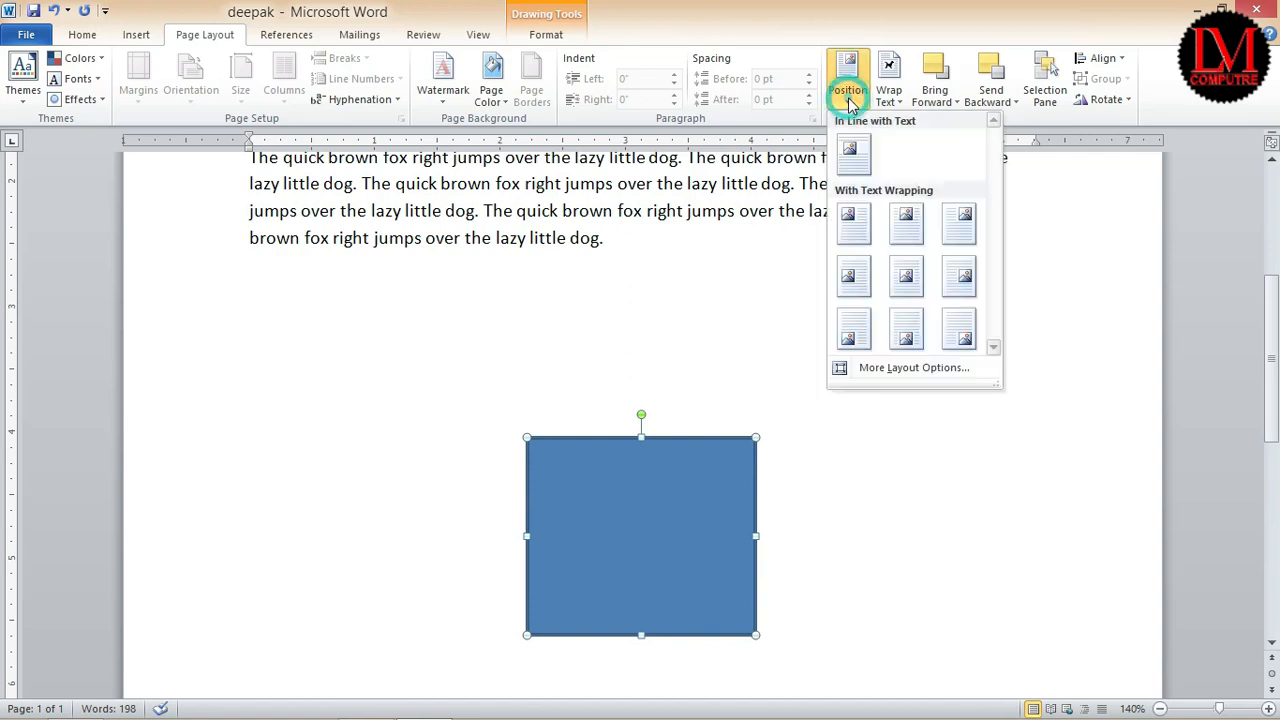
{"action": "left_click", "coordinate": [851, 163]}
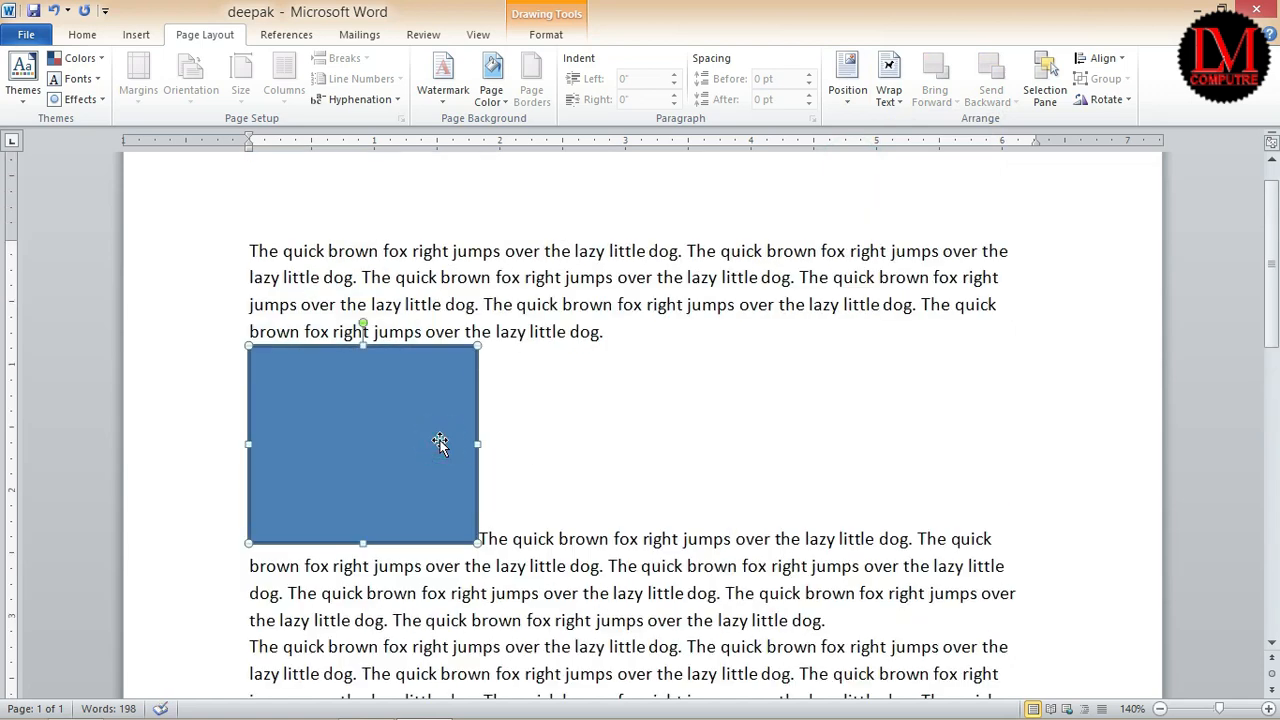
- Delete the in-line rectangle, then undo the deletion
{"action": "key", "text": "Delete"}
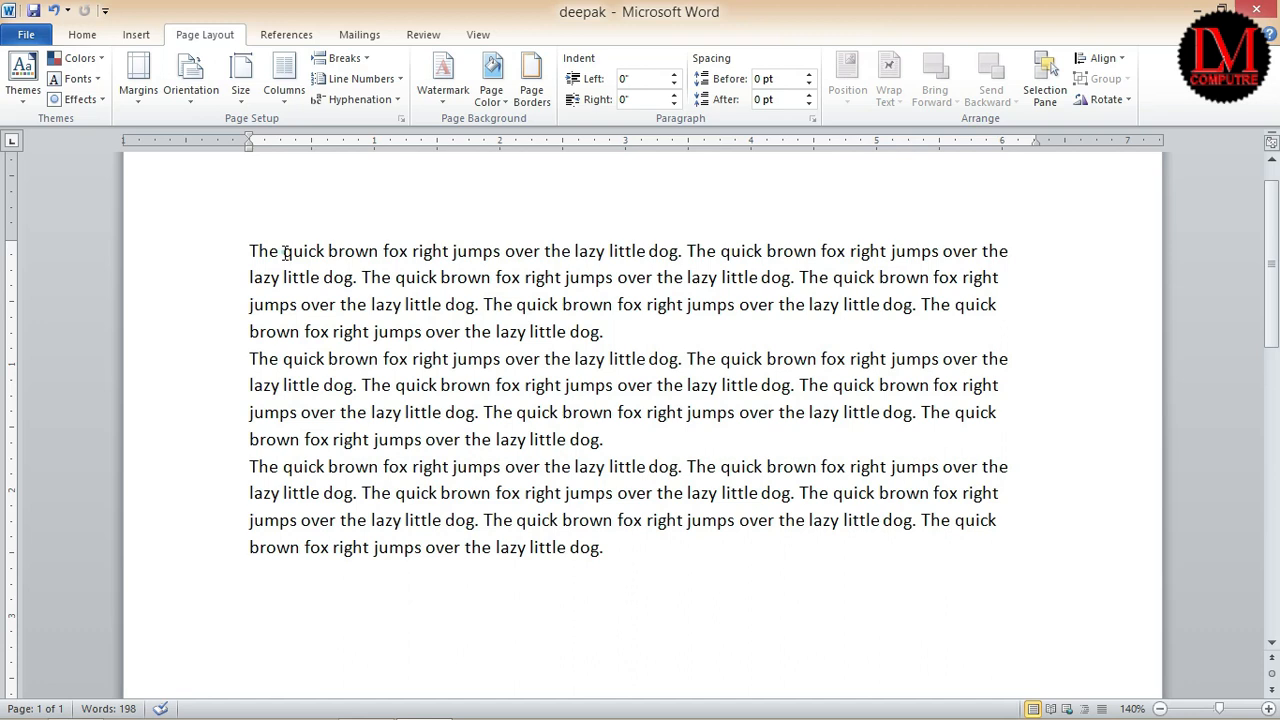
{"action": "left_click_drag", "start_coordinate": [285, 251], "coordinate": [243, 249]}
{"action": "left_click", "coordinate": [851, 304]}
{"action": "key", "text": "ctrl+z"}
- Move the rectangle toward the middle of the second paragraph and apply Square text wrapping to it
{"action": "mouse_move", "coordinate": [357, 449]}
{"action": "left_mouse_down"}
{"action": "mouse_move", "coordinate": [500, 480]}
{"action": "mouse_move", "coordinate": [463, 441]}
{"action": "mouse_move", "coordinate": [797, 500]}
{"action": "mouse_move", "coordinate": [663, 471]}
{"action": "mouse_move", "coordinate": [657, 489]}
{"action": "mouse_move", "coordinate": [651, 464]}
{"action": "left_mouse_up"}
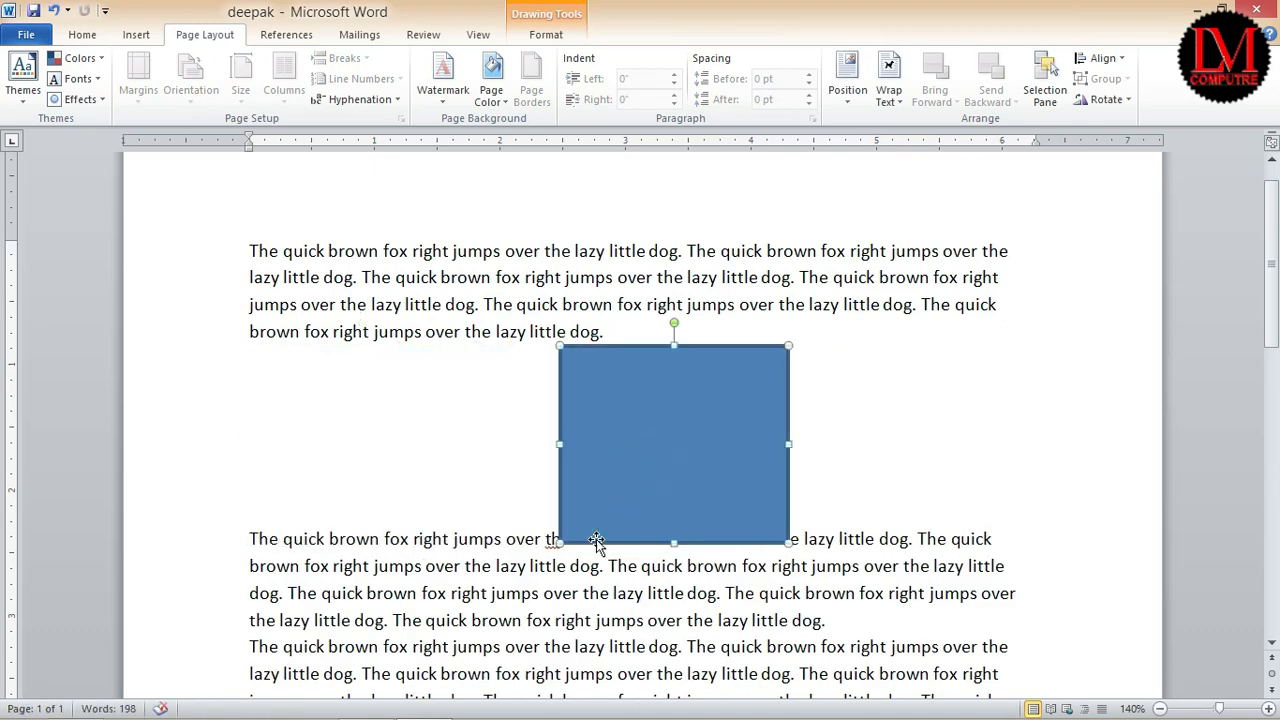
{"action": "left_click_drag", "start_coordinate": [694, 410], "coordinate": [665, 444]}
{"action": "left_click", "coordinate": [887, 108]}
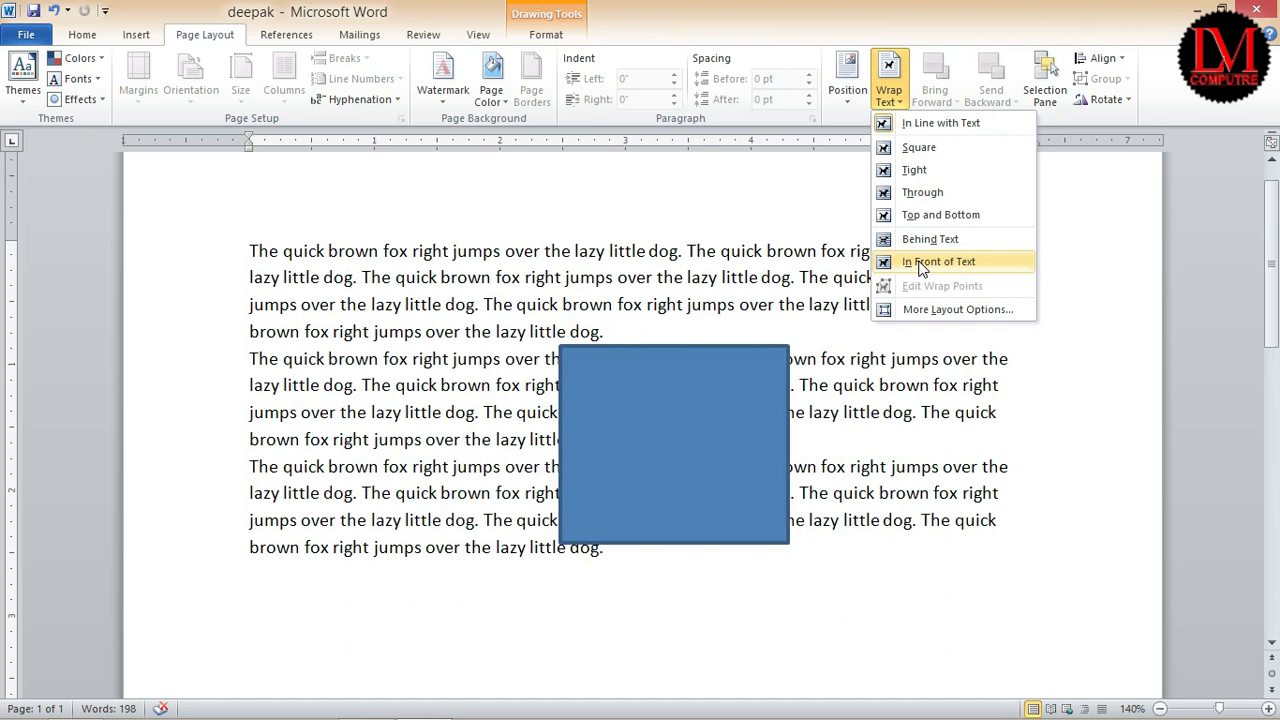
{"action": "left_click", "coordinate": [919, 148]}
{"action": "left_click_drag", "start_coordinate": [617, 452], "coordinate": [595, 445]}
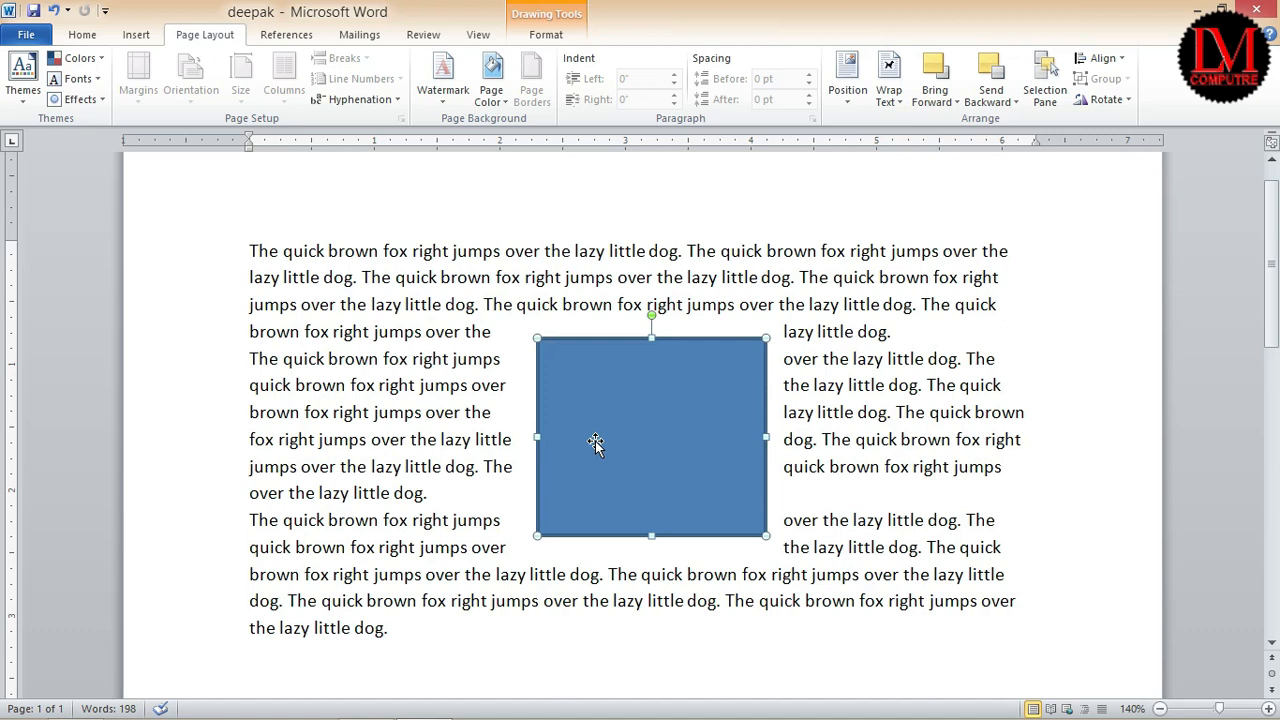
- Delete the rectangle and place the cursor on a new blank line below the last paragraph
{"action": "key", "text": "Delete"}
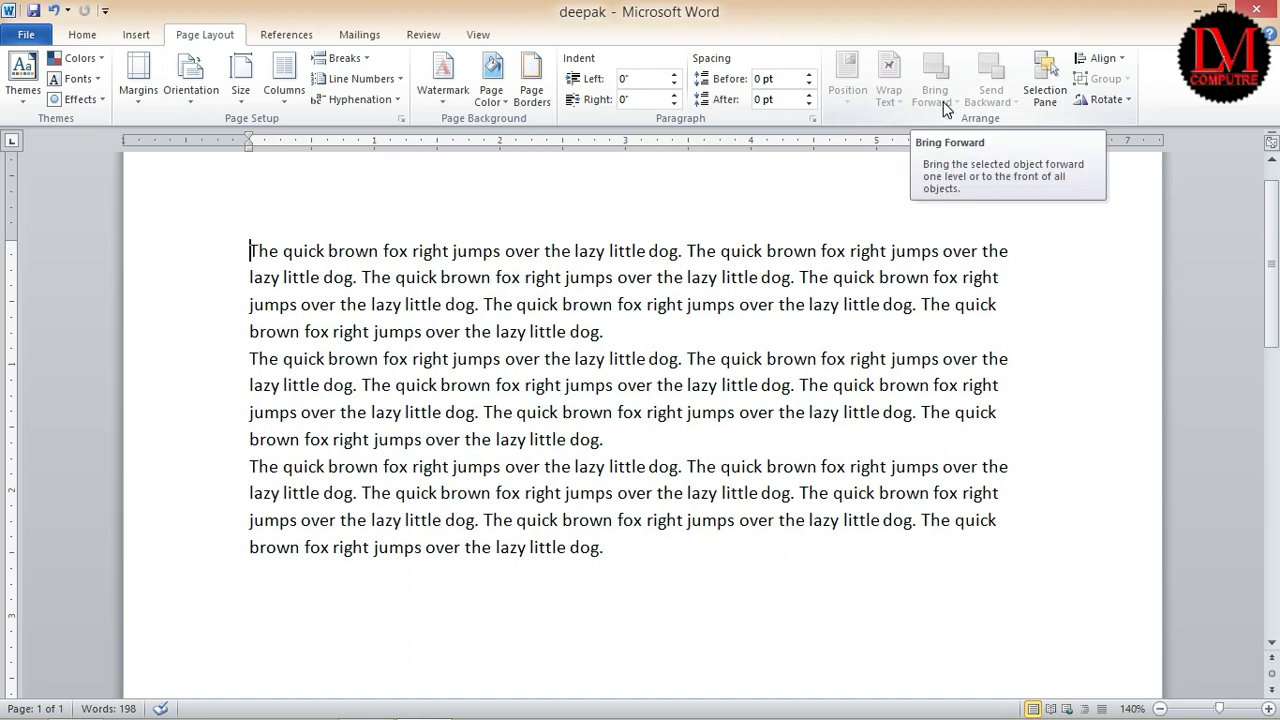
{"action": "left_click", "coordinate": [838, 620]}
{"action": "key", "text": "Return"}
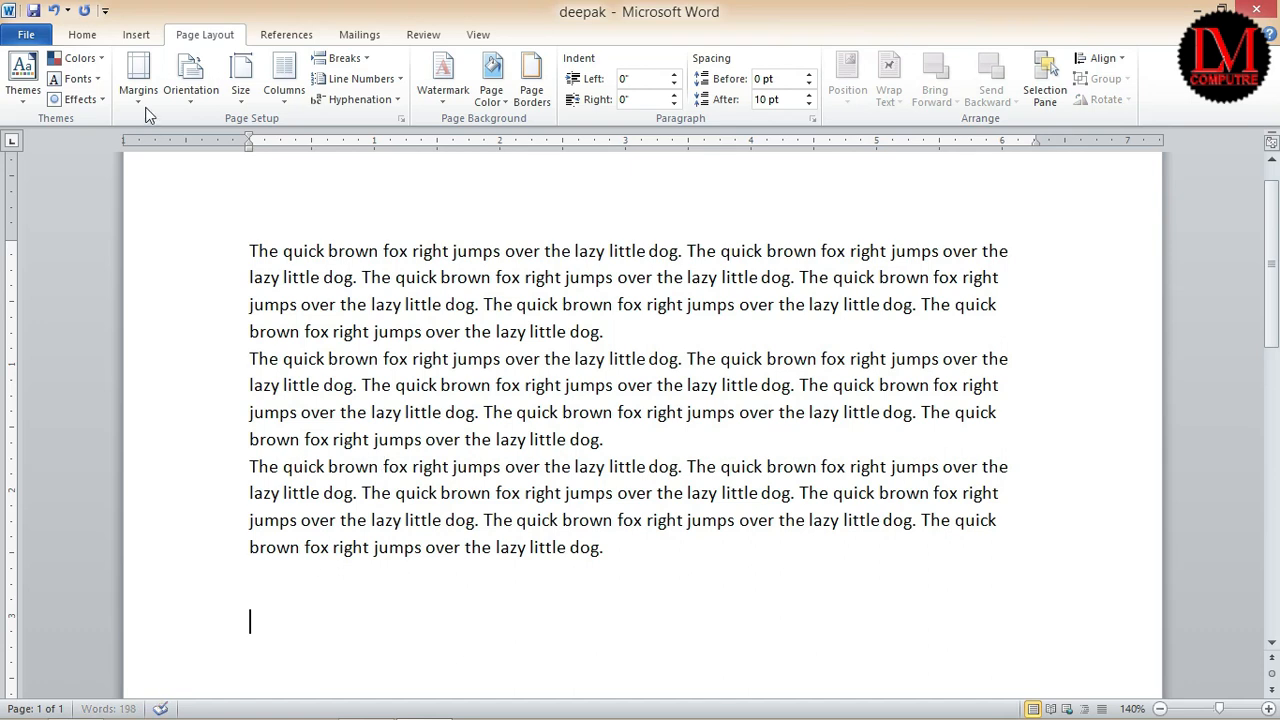
- Draw a wide rectangle below the last paragraph and apply the red fill shape style with a white outline
{"action": "left_click", "coordinate": [136, 34]}
{"action": "left_click", "coordinate": [274, 92]}
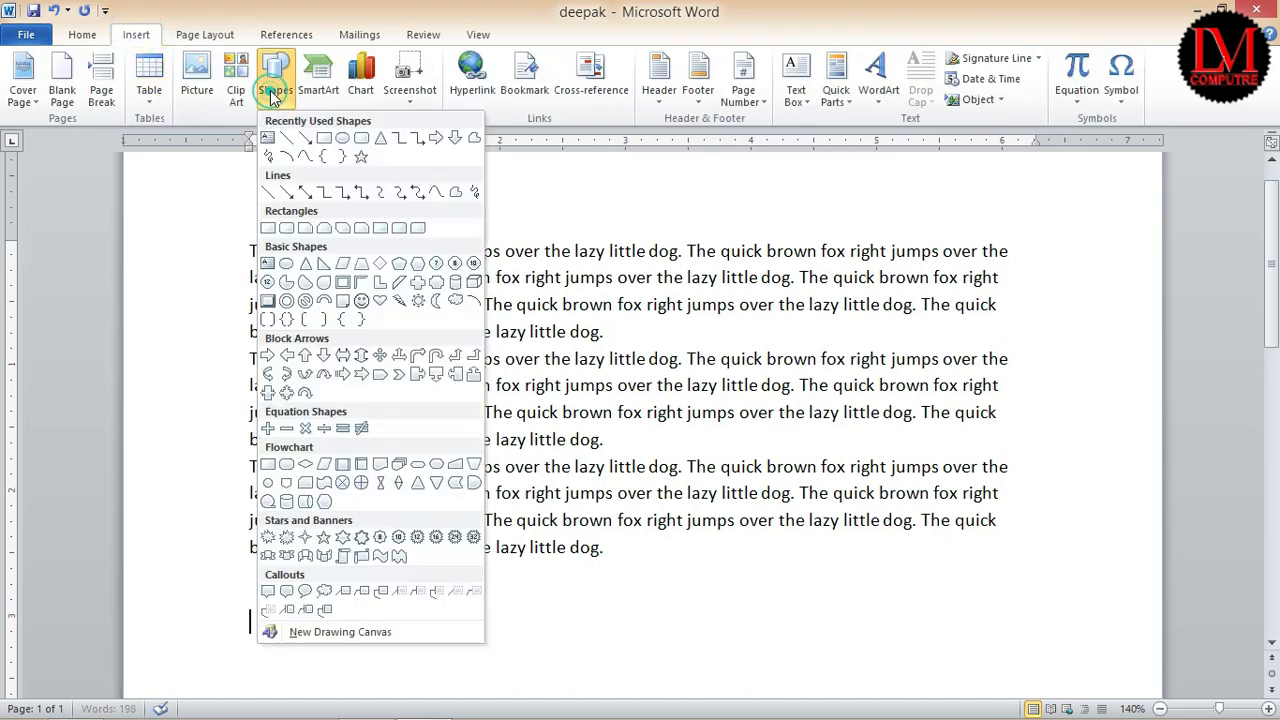
{"action": "left_click", "coordinate": [324, 139]}
{"action": "scroll", "coordinate": [723, 402], "scroll_direction": "down", "scroll_amount": 3}
{"action": "left_click_drag", "start_coordinate": [437, 436], "coordinate": [809, 598]}
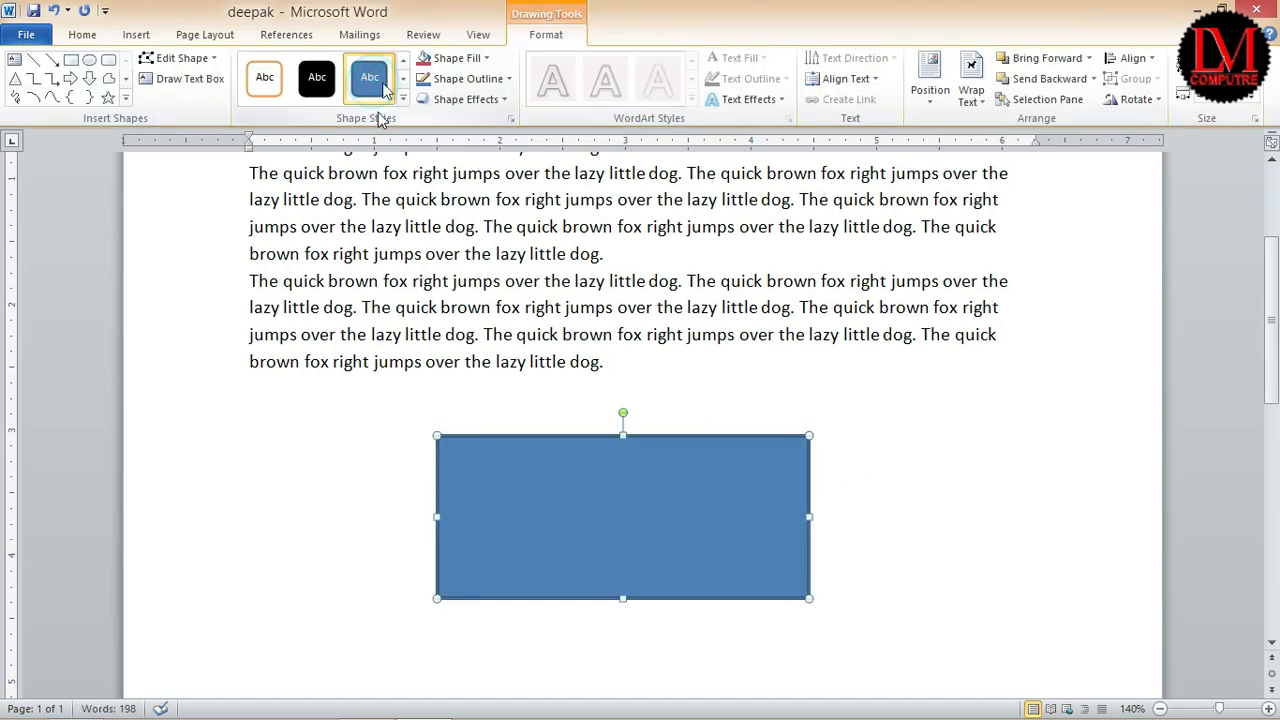
{"action": "left_click", "coordinate": [403, 98]}
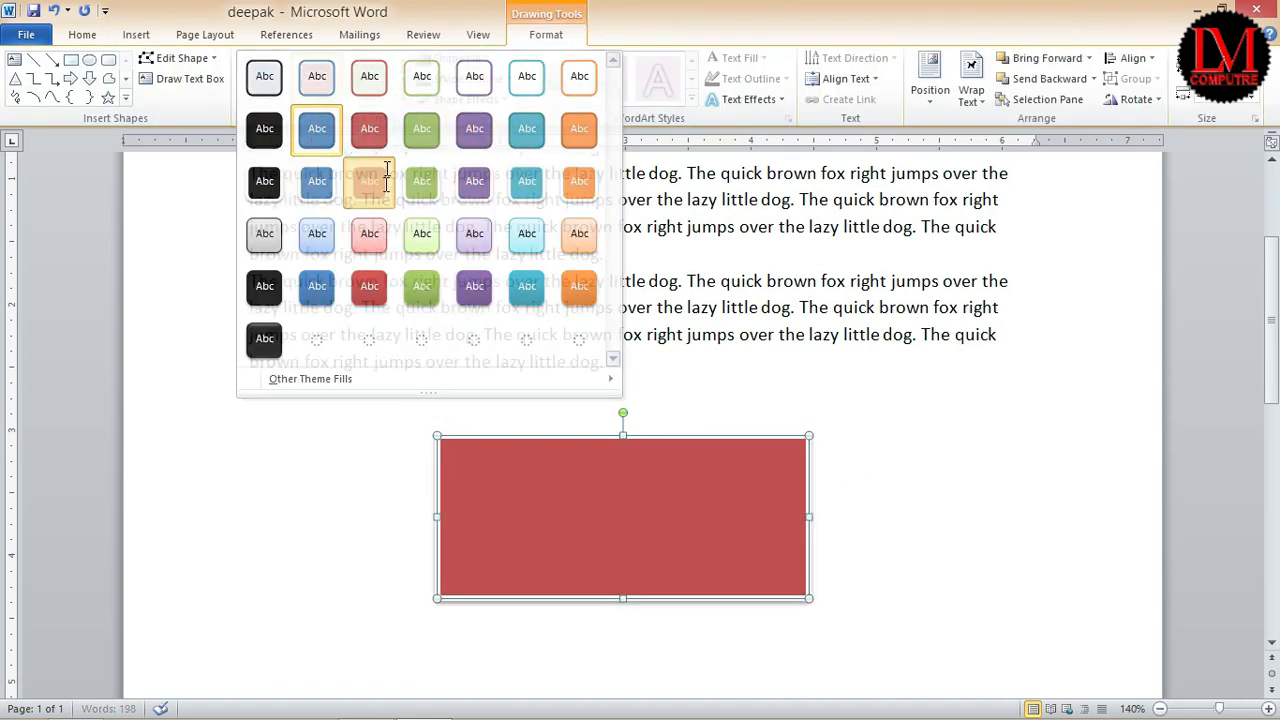
{"action": "left_click", "coordinate": [386, 180]}
- Draw a wide ellipse overlapping the red rectangle's right half and apply the green fill shape style
{"action": "left_click", "coordinate": [89, 59]}
{"action": "left_click_drag", "start_coordinate": [613, 468], "coordinate": [971, 574]}
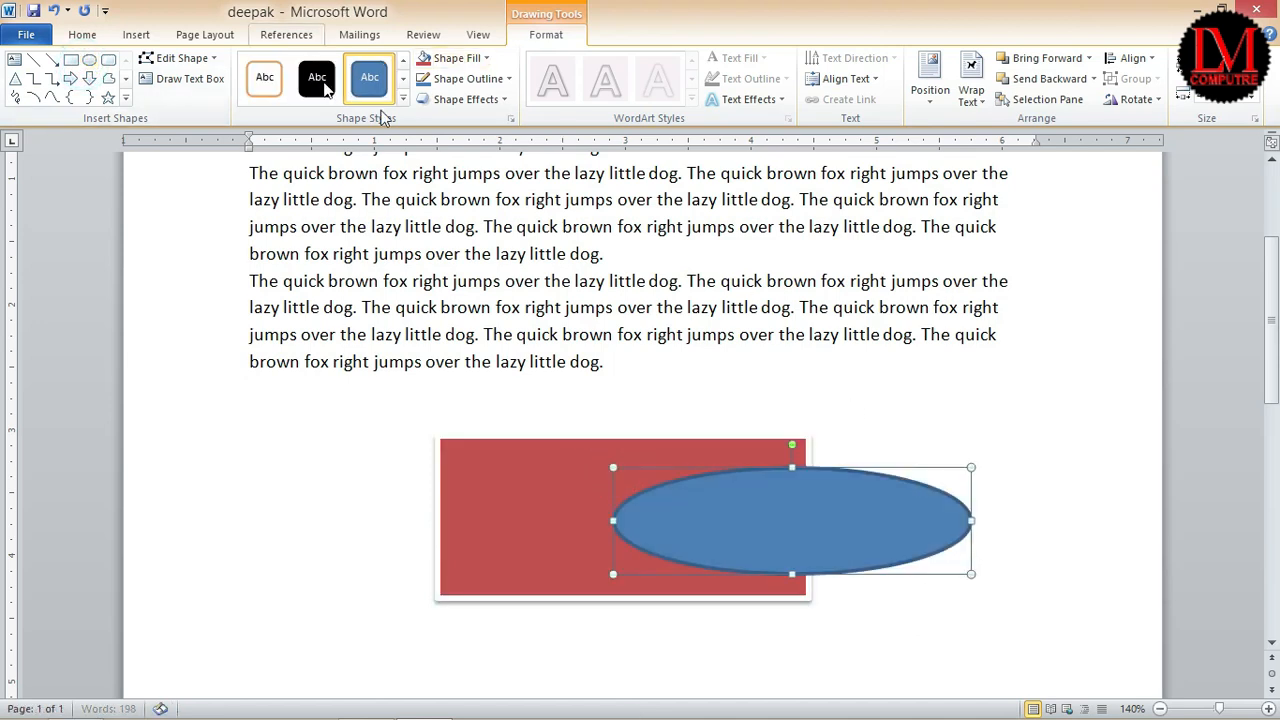
{"action": "left_click", "coordinate": [403, 98]}
{"action": "left_click", "coordinate": [421, 132]}
- Draw a right block arrow, widen it to the left, and move it over the right part of the green ellipse
{"action": "left_click", "coordinate": [71, 79]}
{"action": "mouse_move", "coordinate": [714, 379]}
{"action": "left_mouse_down"}
{"action": "mouse_move", "coordinate": [831, 620]}
{"action": "mouse_move", "coordinate": [890, 644]}
{"action": "left_mouse_up"}
{"action": "left_click_drag", "start_coordinate": [714, 511], "coordinate": [569, 511]}
{"action": "left_click_drag", "start_coordinate": [832, 526], "coordinate": [963, 568]}
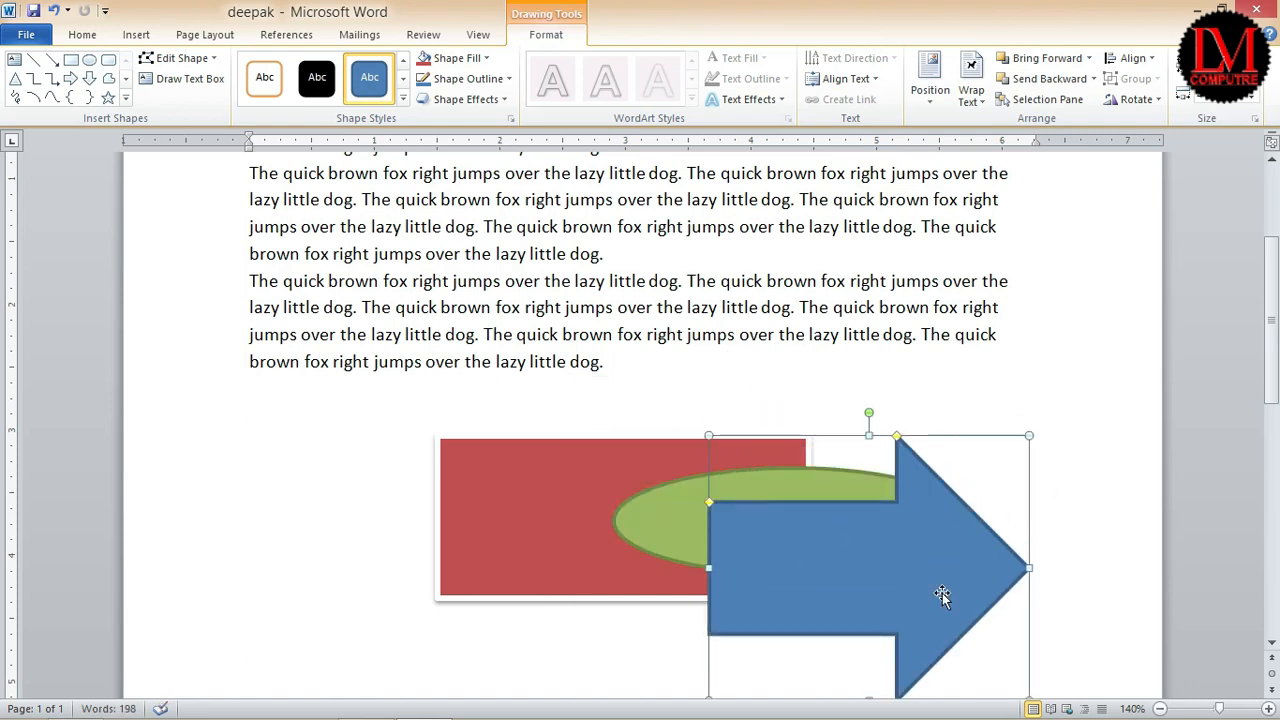
{"action": "scroll", "coordinate": [928, 563], "scroll_direction": "down", "scroll_amount": 2}
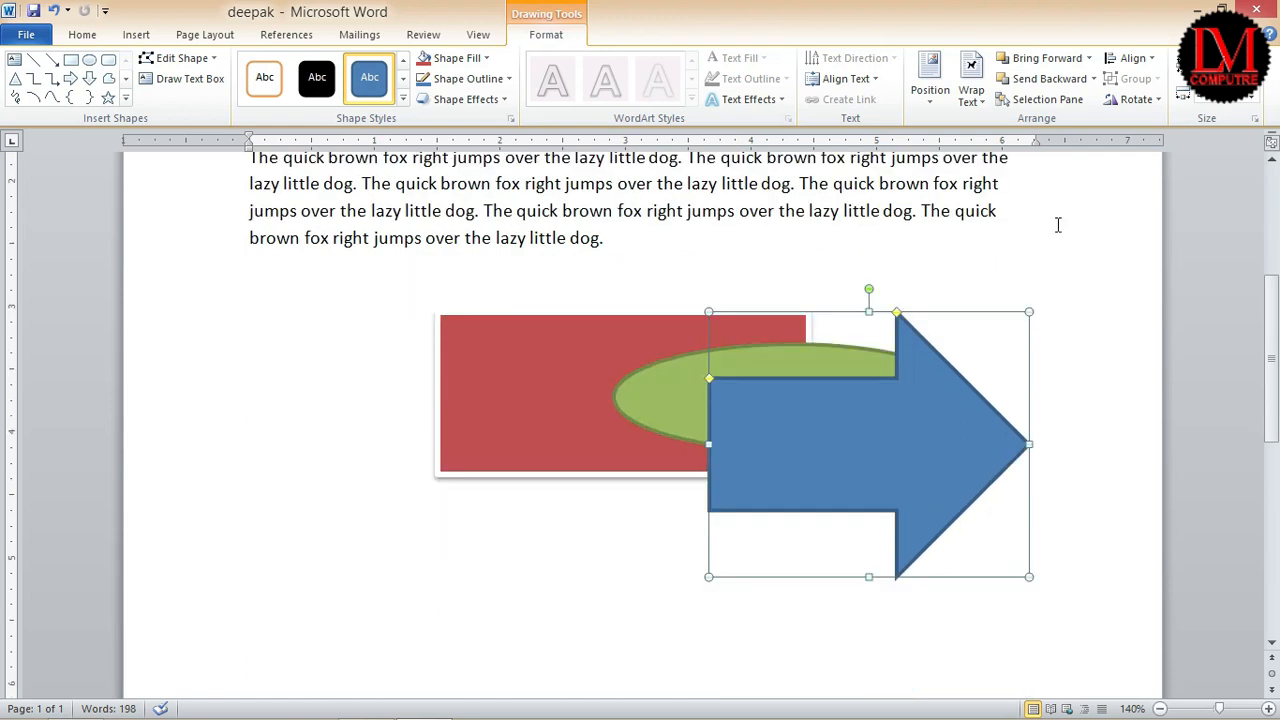